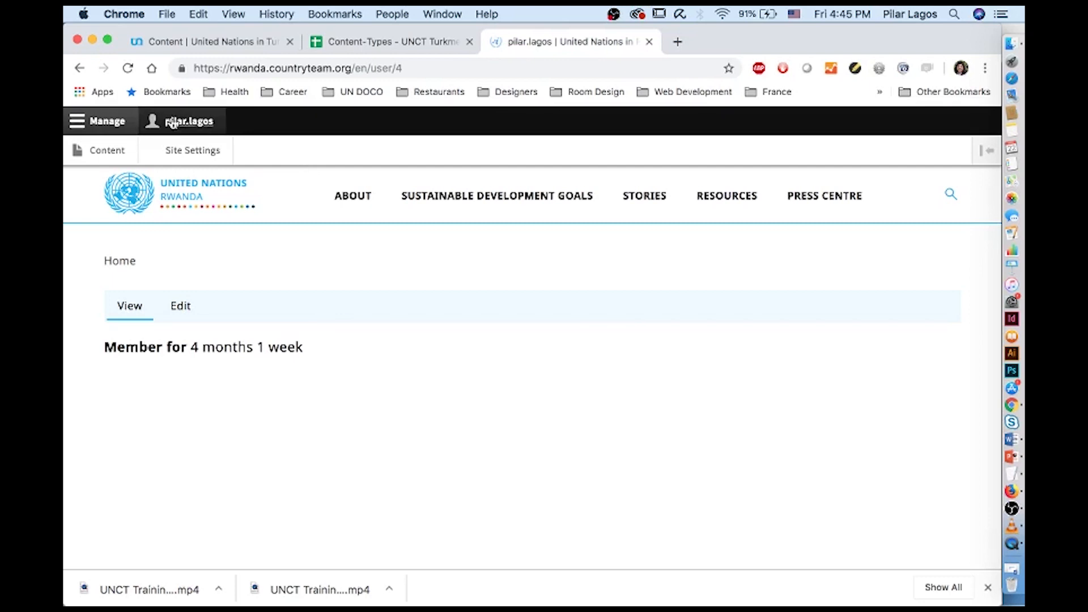
# Toggle the Manage toolbar, then switch to the 'Content | United Nations in Tu…' tab for admin/content
pyautogui.click(81, 129)
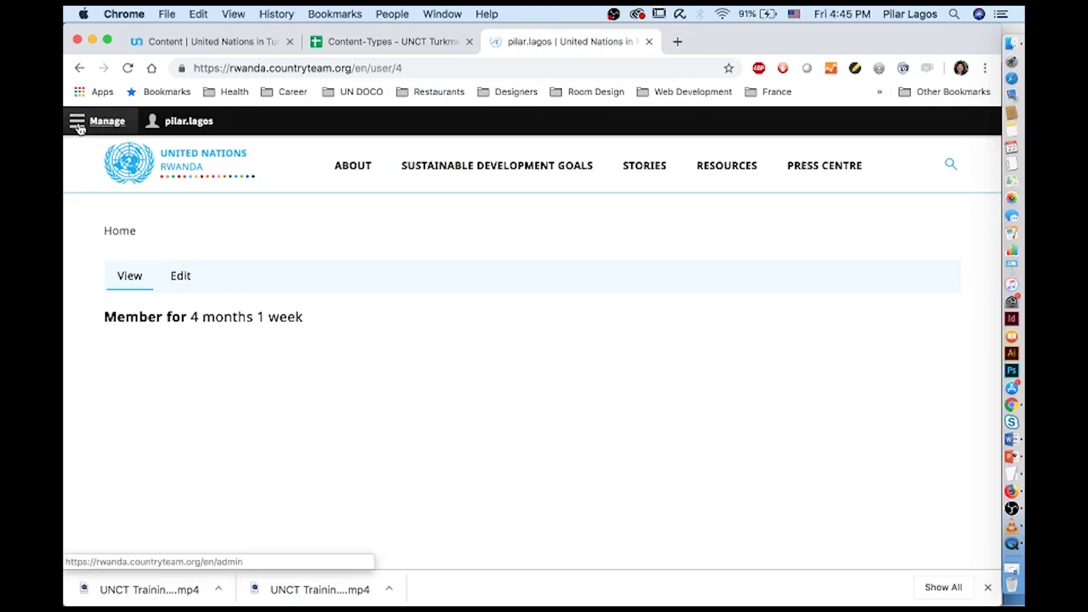
pyautogui.click(81, 129)
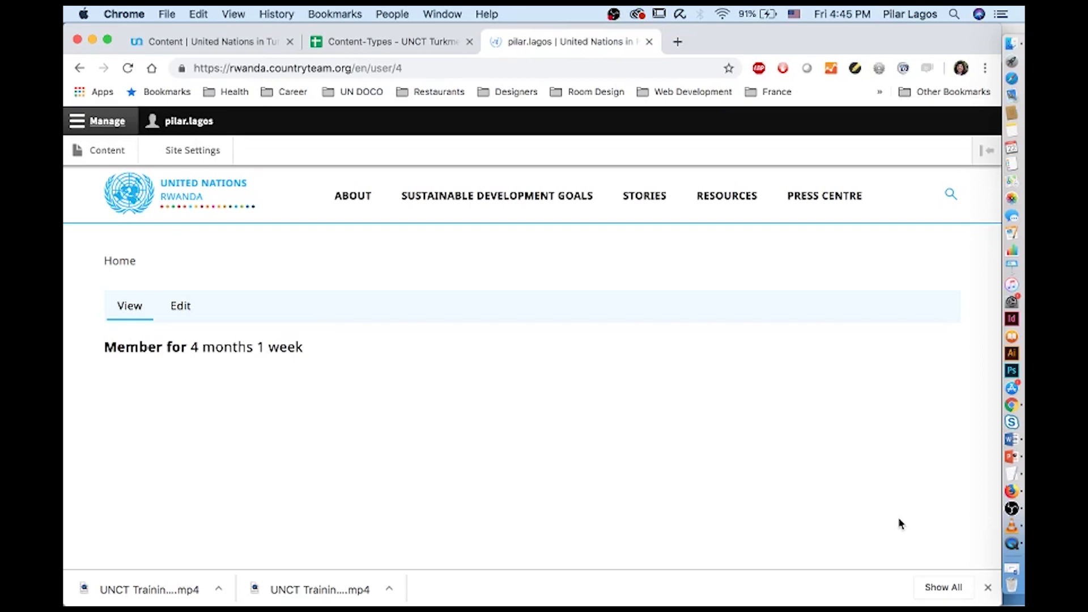
pyautogui.click(257, 44)
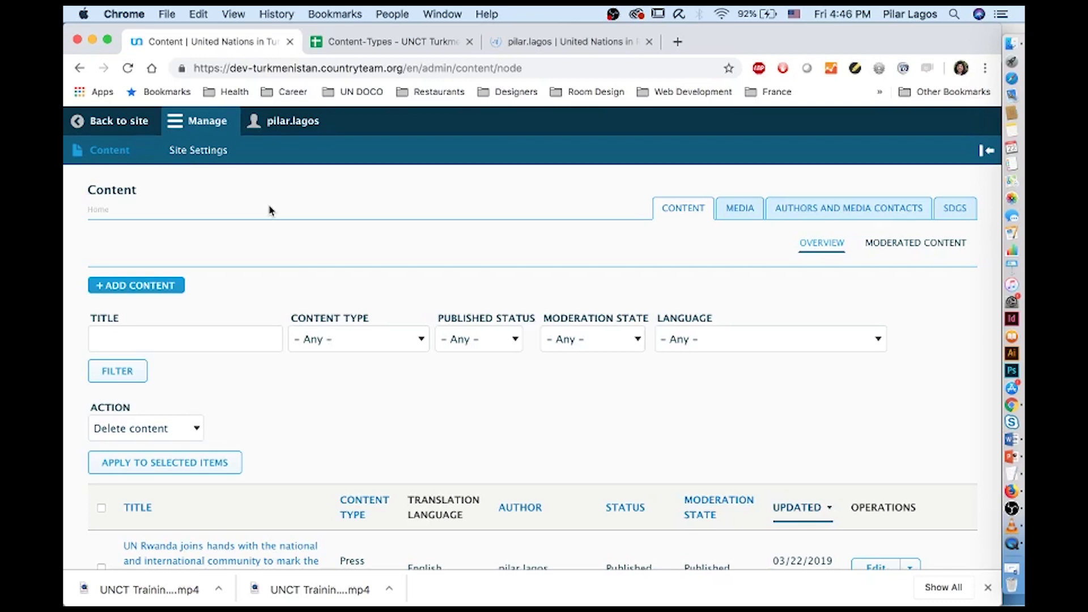
pyautogui.scroll(-2, 269, 209)
pyautogui.scroll(2, 269, 210)
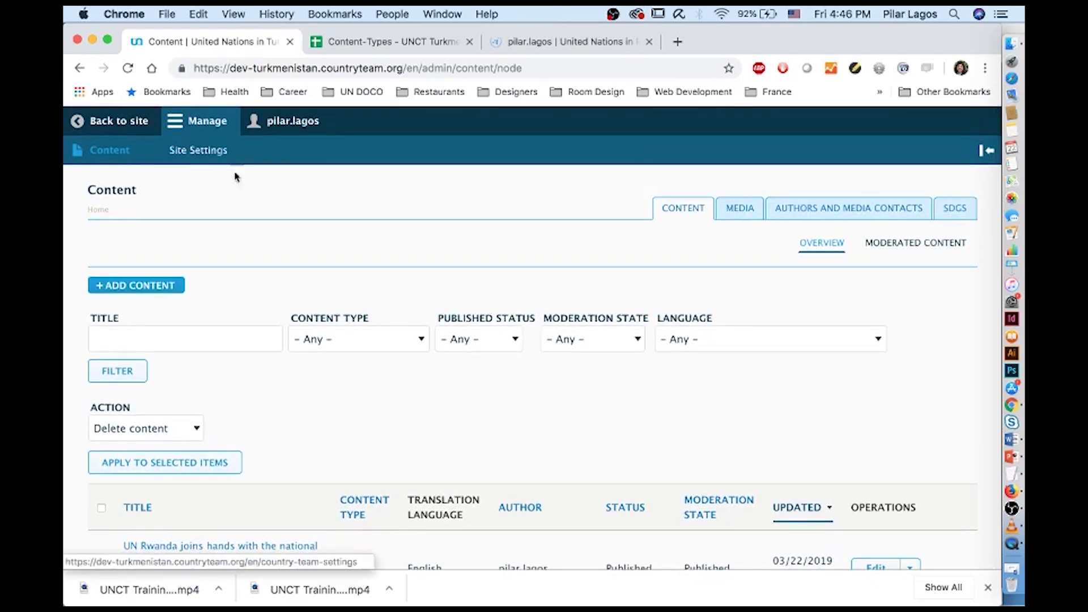
pyautogui.click(127, 159)
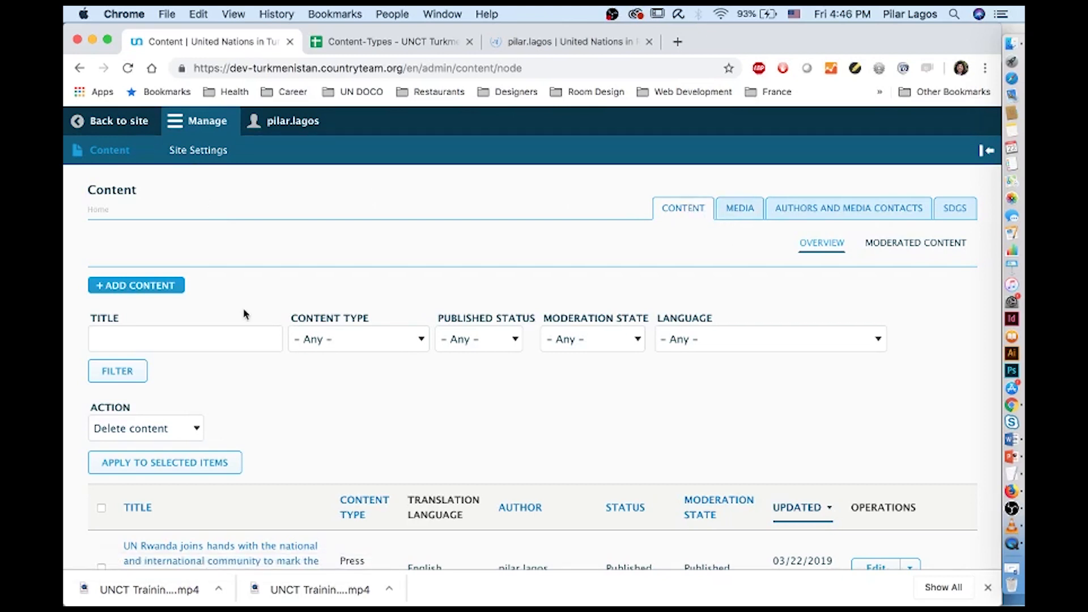
# Check the Content Type, Published Status, Moderation State and Language filter options without changing any
pyautogui.click(338, 338)
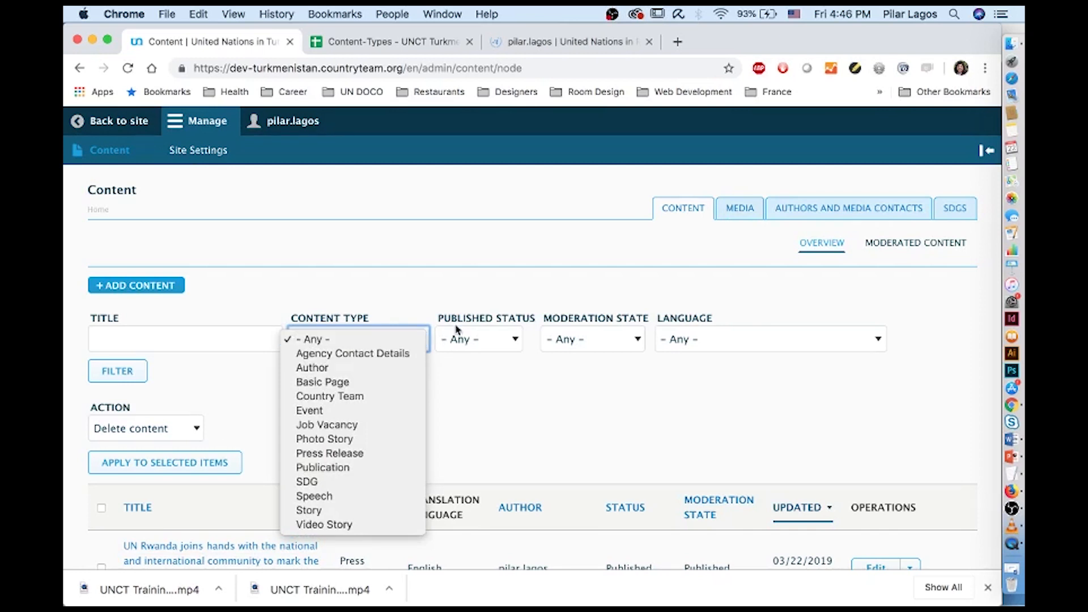
pyautogui.click(486, 341)
pyautogui.click(511, 342)
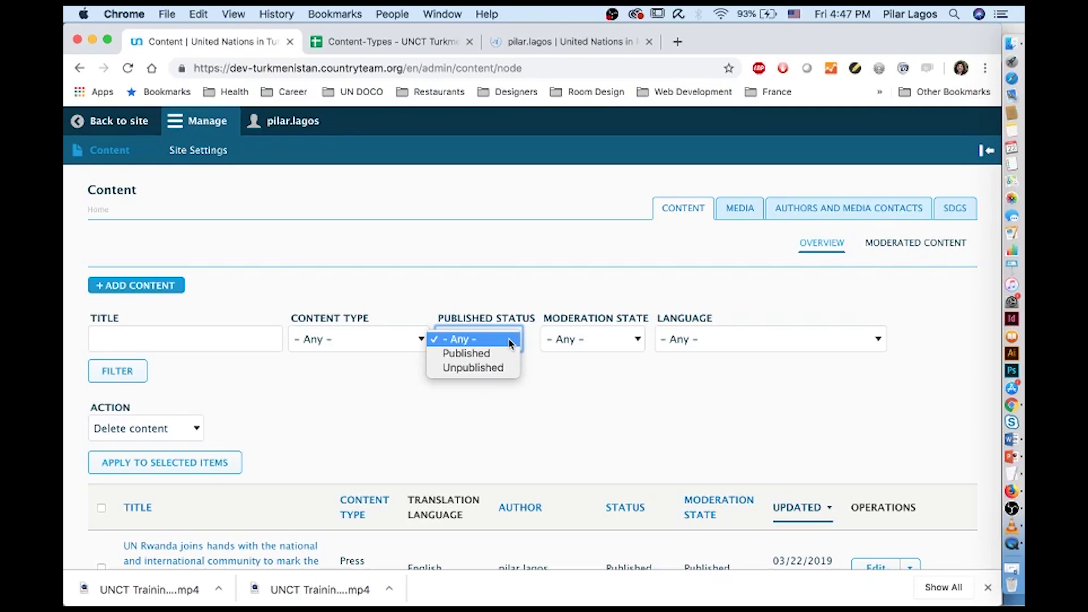
pyautogui.click(638, 342)
pyautogui.click(639, 346)
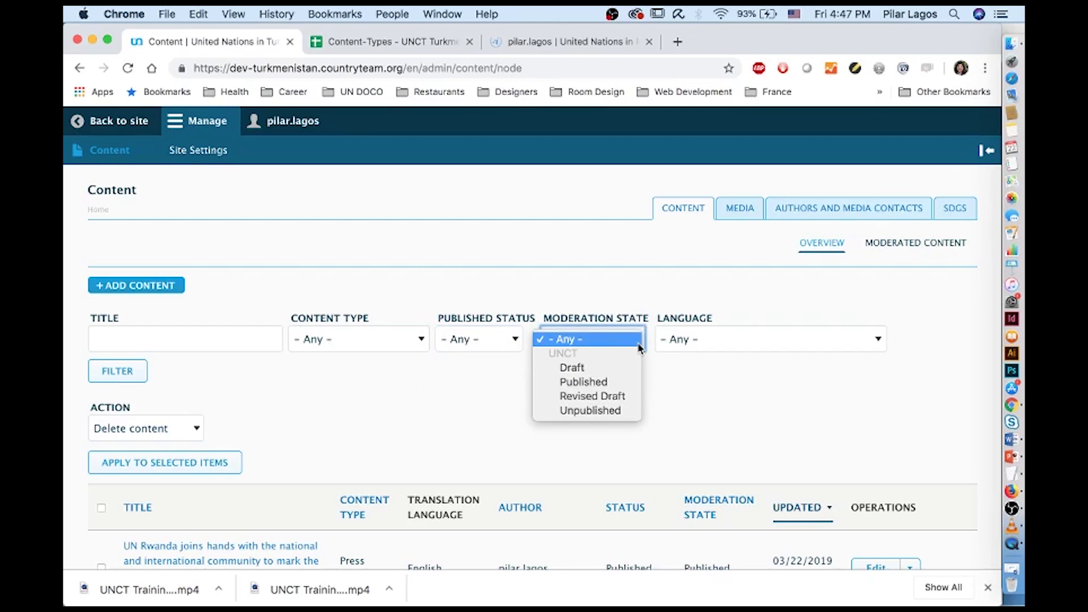
pyautogui.click(880, 341)
pyautogui.click(880, 341)
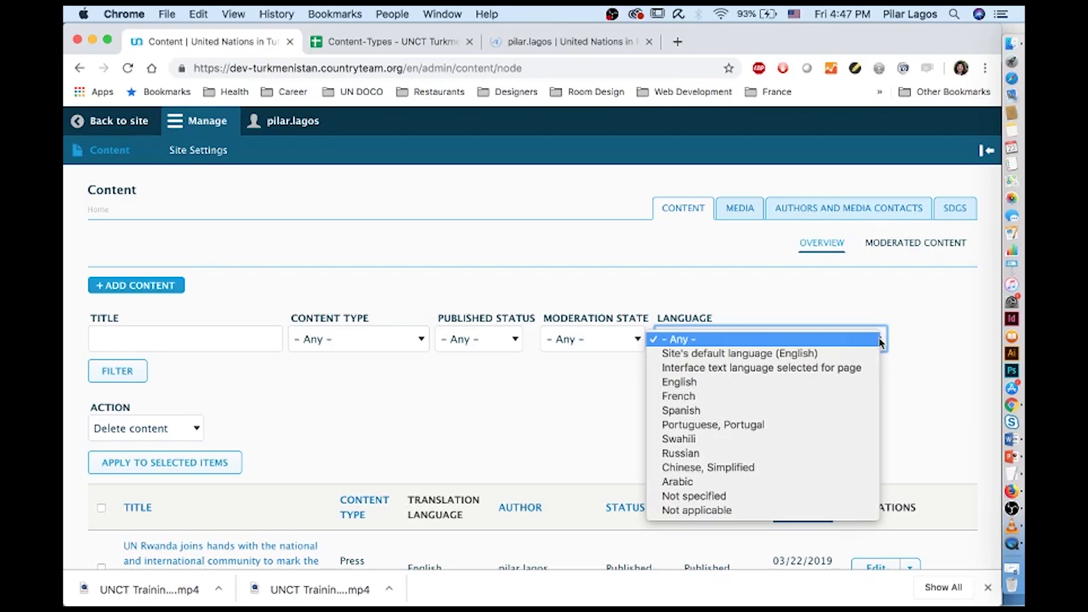
pyautogui.click(807, 295)
# Open the Media library and browse the uploaded images
pyautogui.click(735, 218)
pyautogui.scroll(-10, 540, 367)
pyautogui.scroll(-8, 540, 367)
pyautogui.scroll(15, 541, 367)
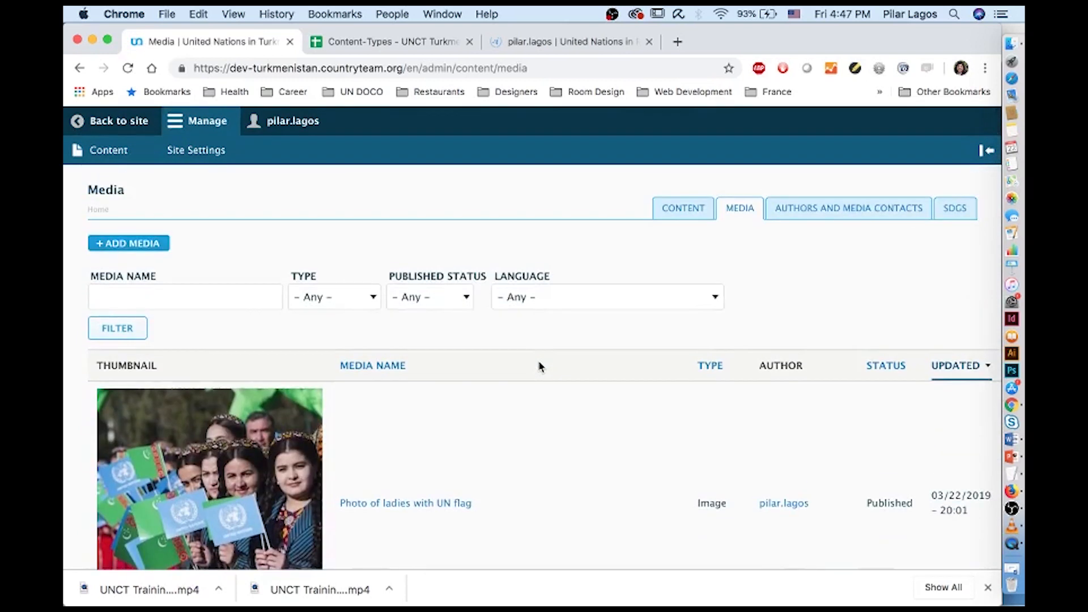
# Open Authors and Media Contacts and filter the list by Synchronization: From API
pyautogui.click(786, 211)
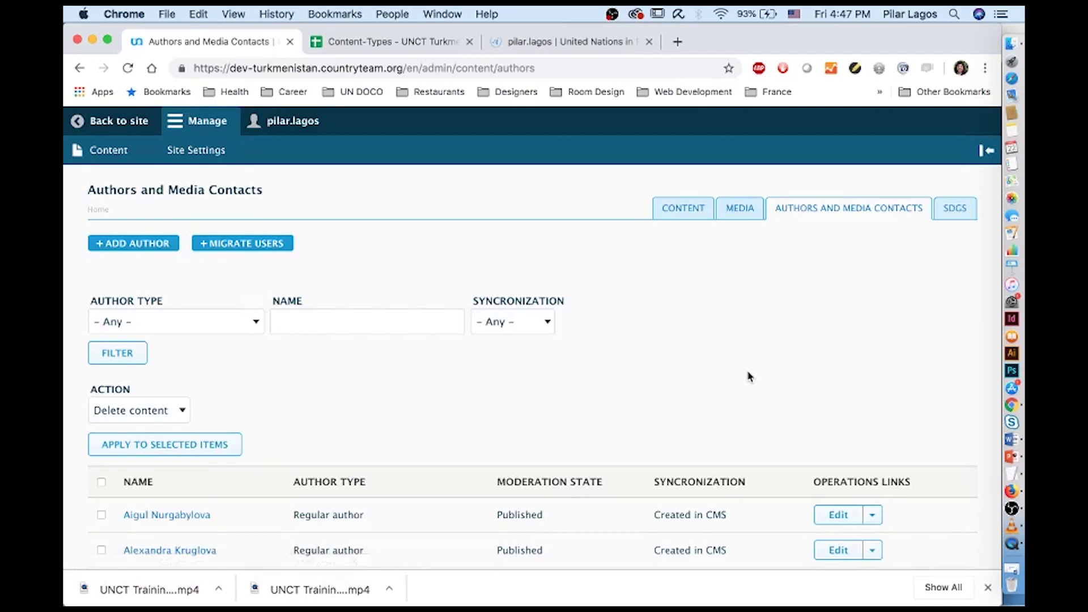
pyautogui.scroll(-2, 748, 376)
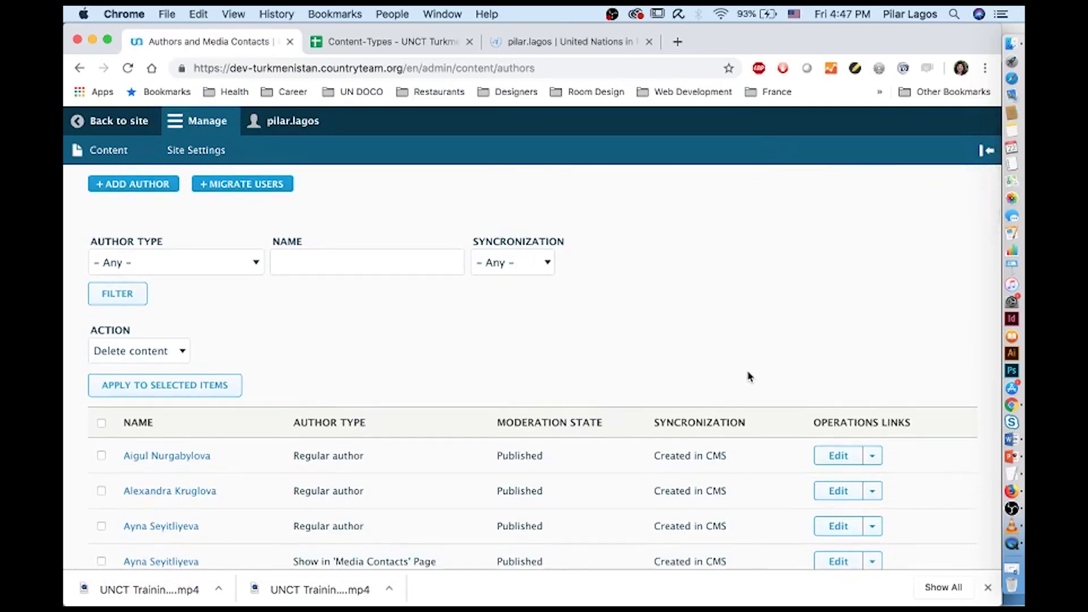
pyautogui.scroll(2, 748, 376)
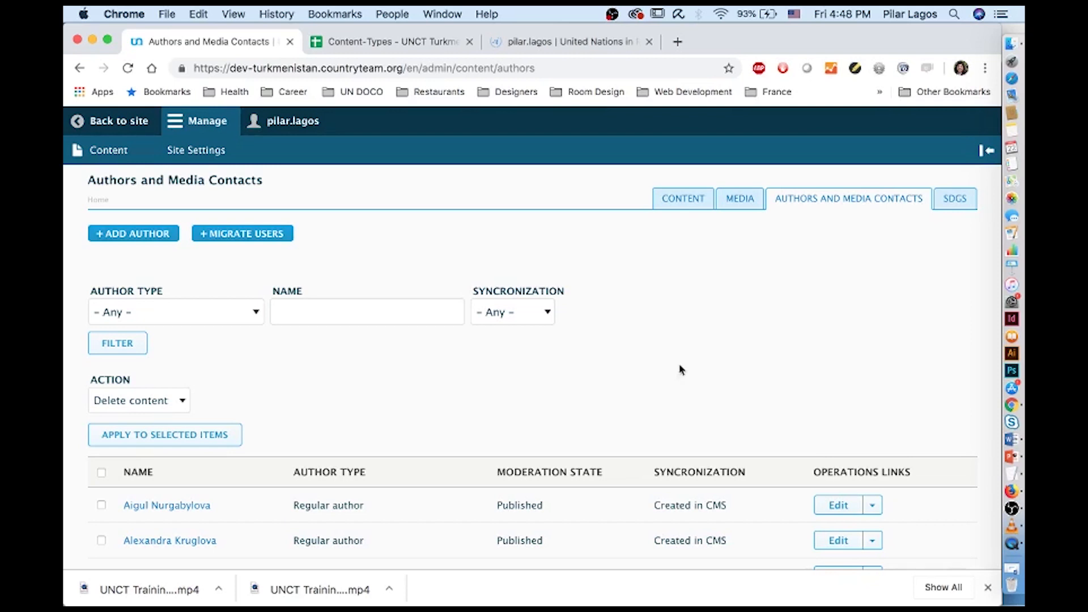
pyautogui.click(548, 315)
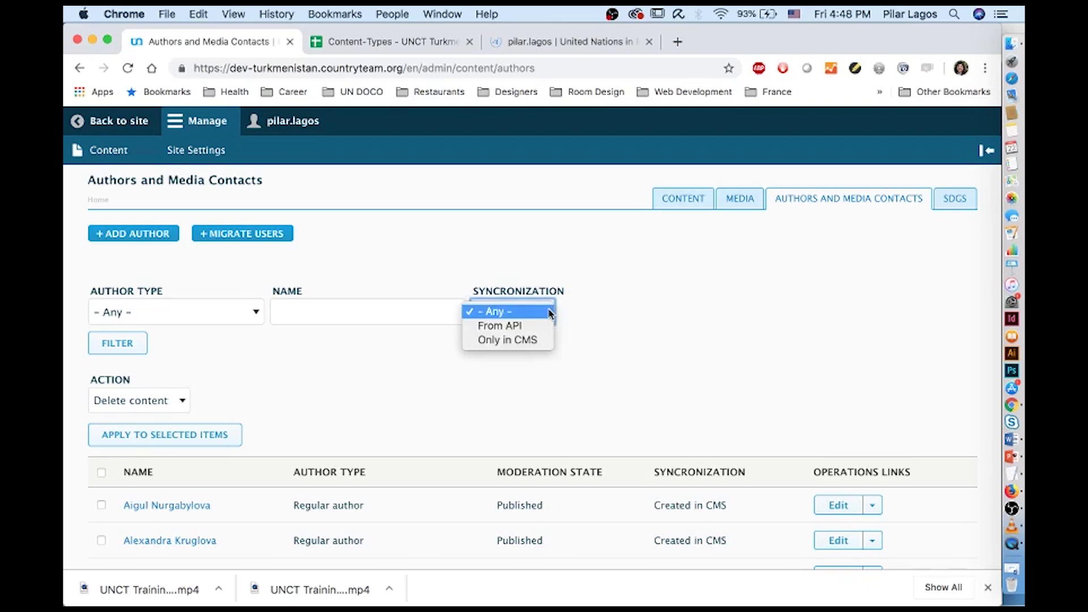
pyautogui.click(542, 325)
pyautogui.click(130, 350)
pyautogui.scroll(-5, 130, 354)
pyautogui.scroll(-5, 131, 352)
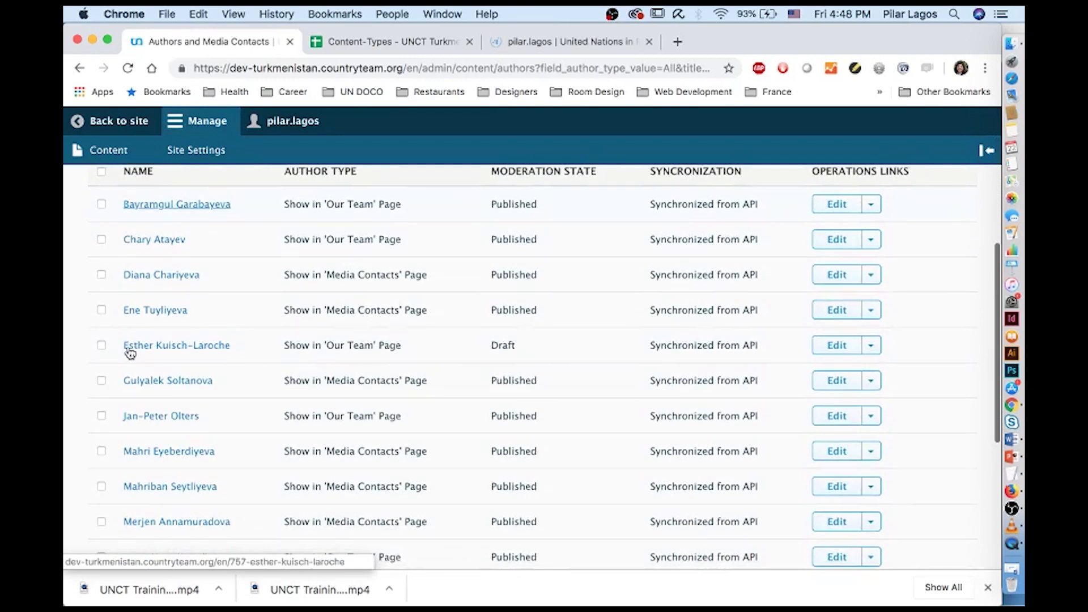
pyautogui.scroll(-3, 131, 353)
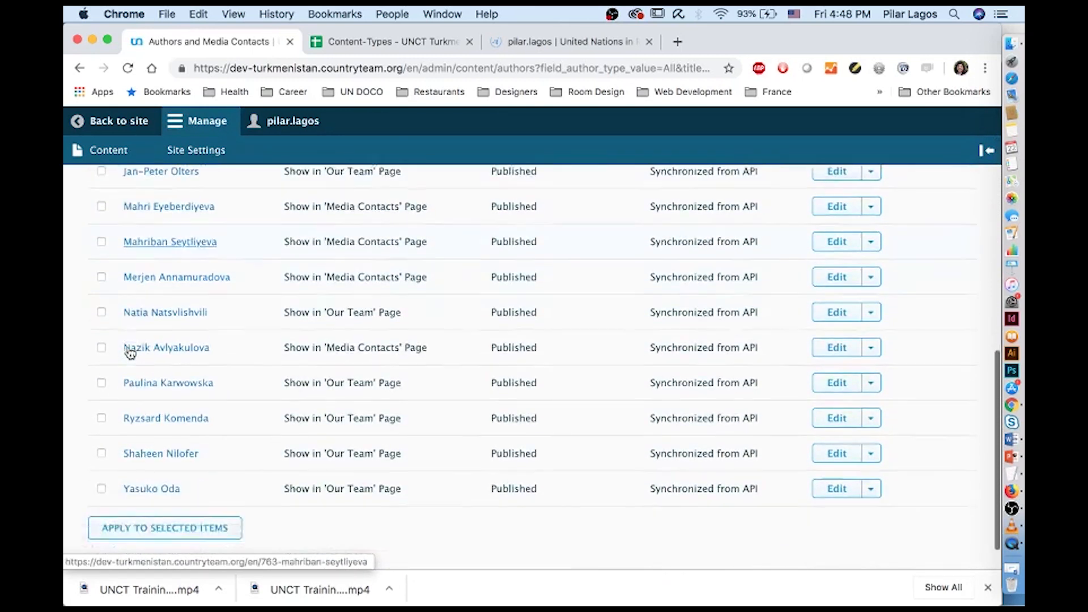
pyautogui.scroll(10, 130, 353)
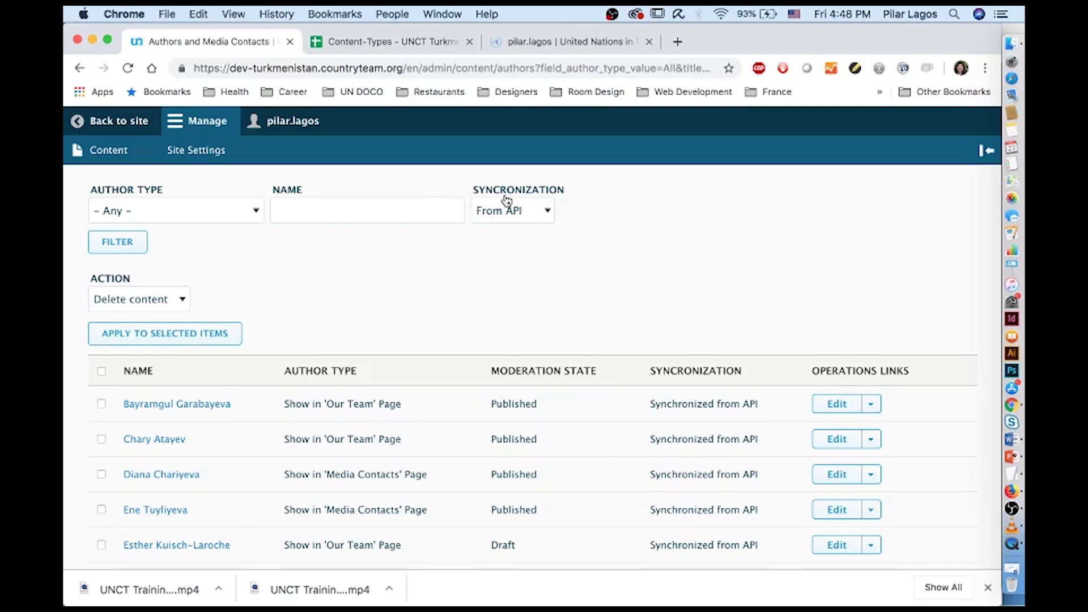
# Change the Synchronization filter to Only in CMS and apply it
pyautogui.click(533, 209)
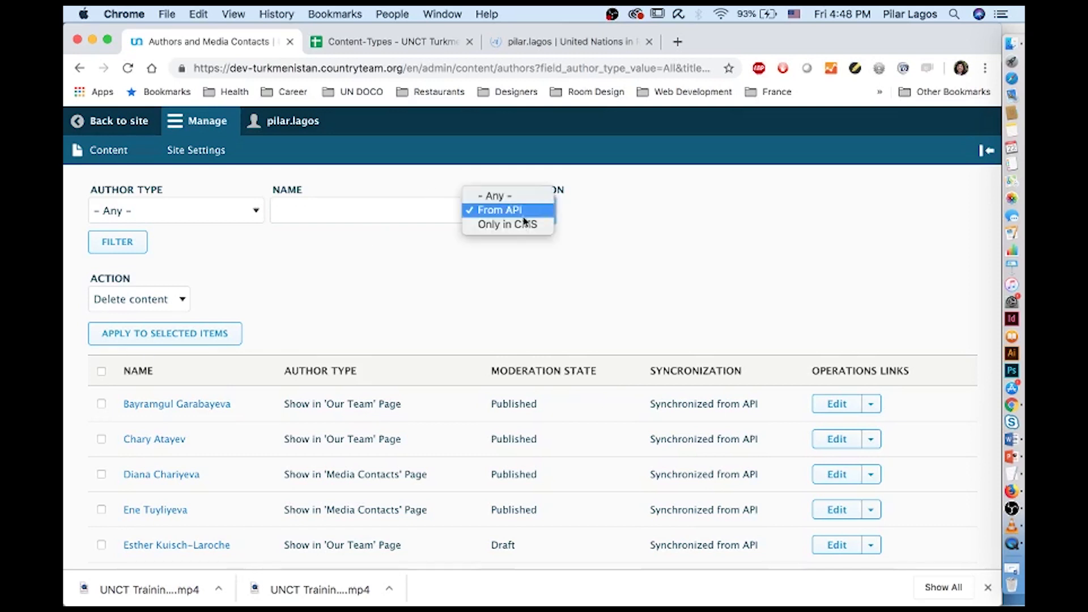
pyautogui.click(519, 224)
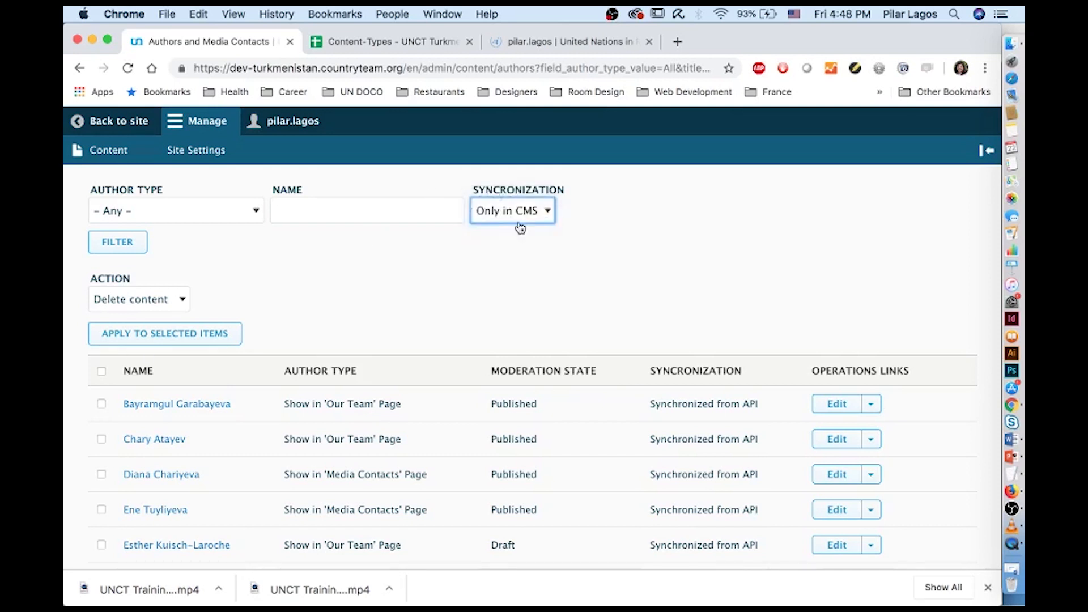
pyautogui.scroll(3, 519, 282)
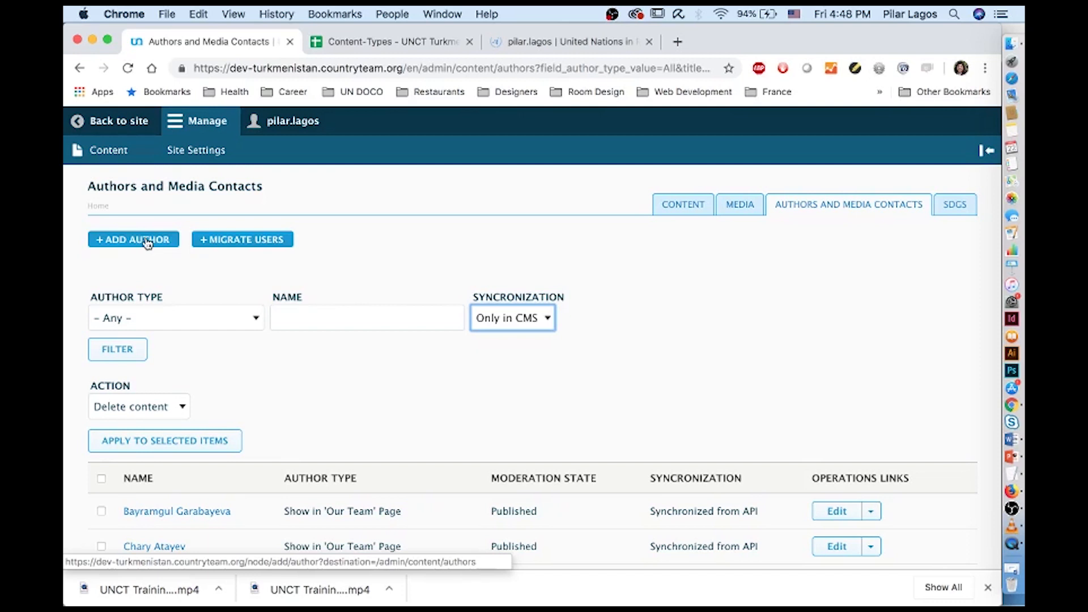
pyautogui.scroll(-8, 264, 443)
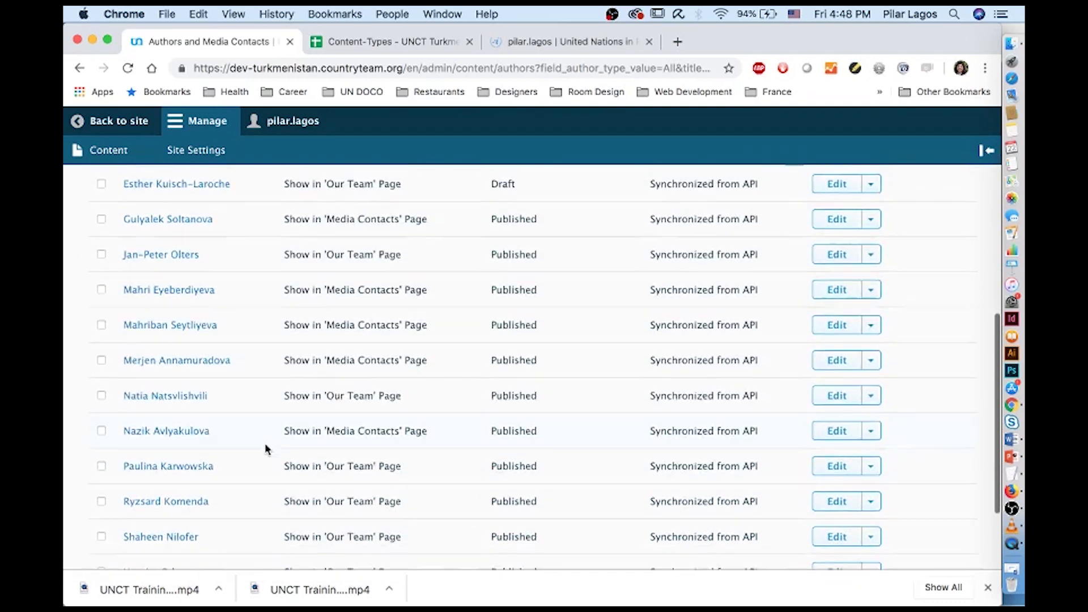
pyautogui.scroll(4, 264, 443)
pyautogui.scroll(4, 264, 443)
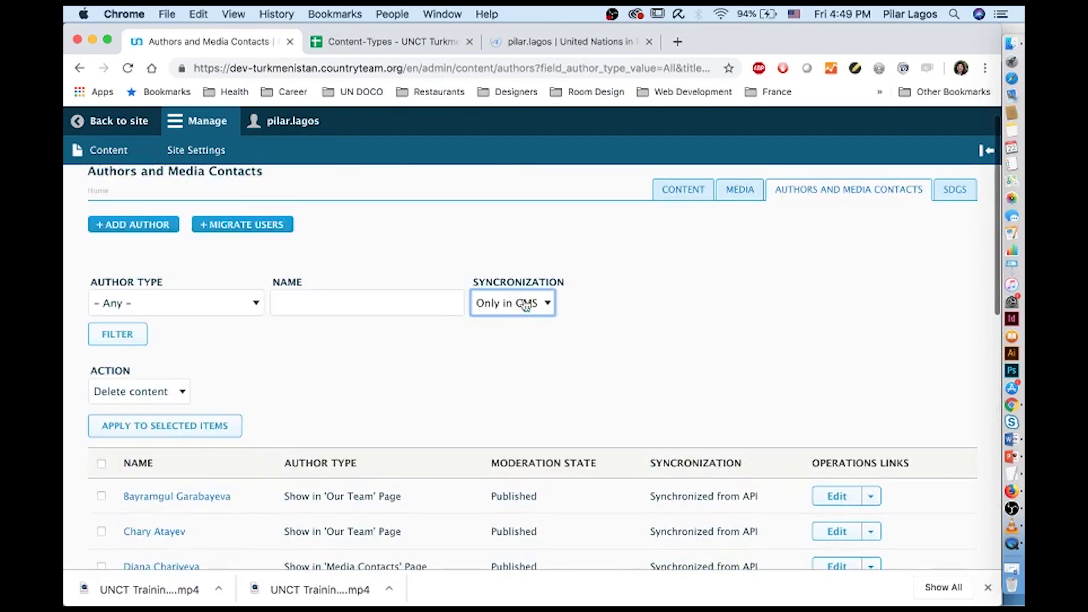
pyautogui.click(112, 340)
pyautogui.scroll(-10, 260, 523)
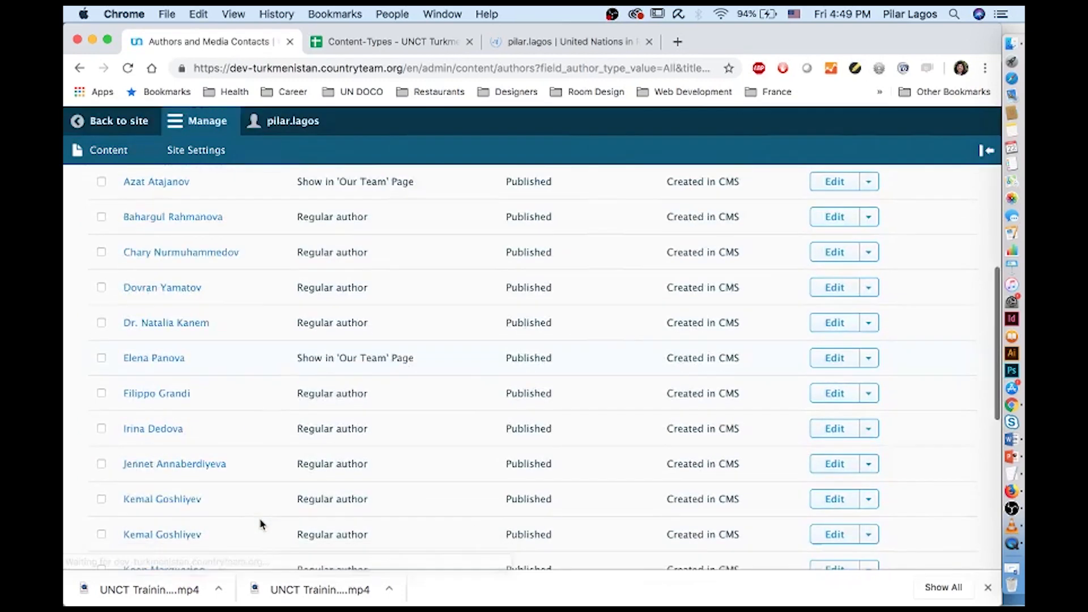
pyautogui.scroll(-5, 261, 524)
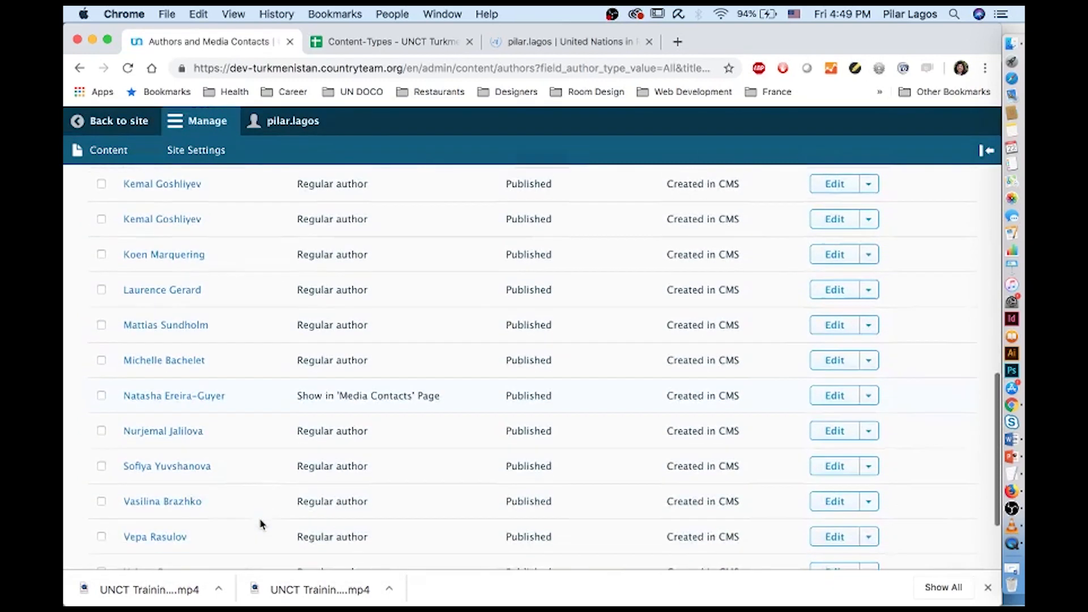
pyautogui.scroll(-3, 260, 524)
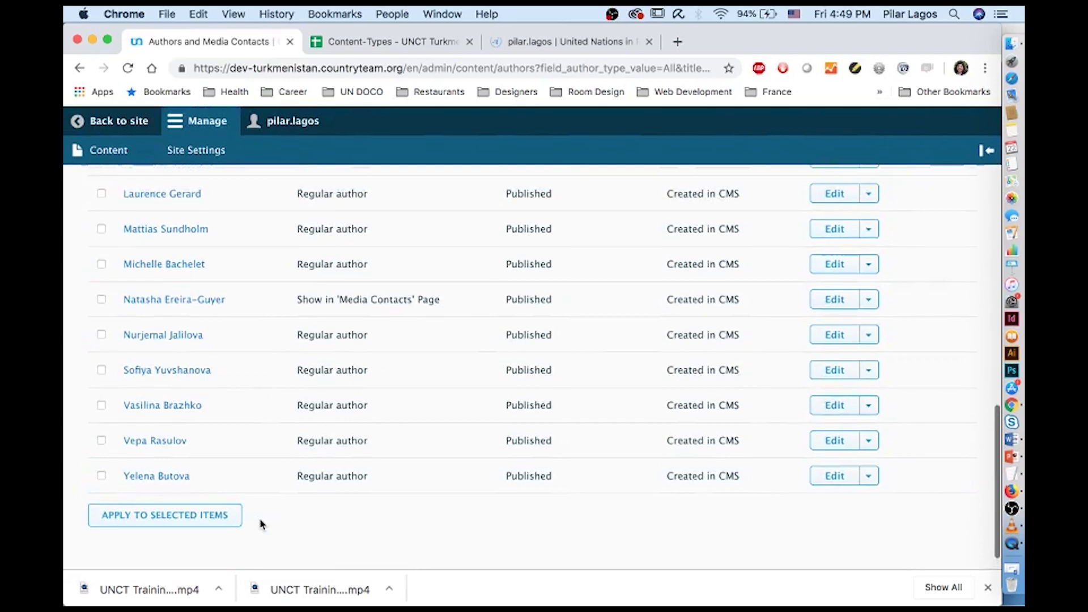
pyautogui.scroll(5, 260, 524)
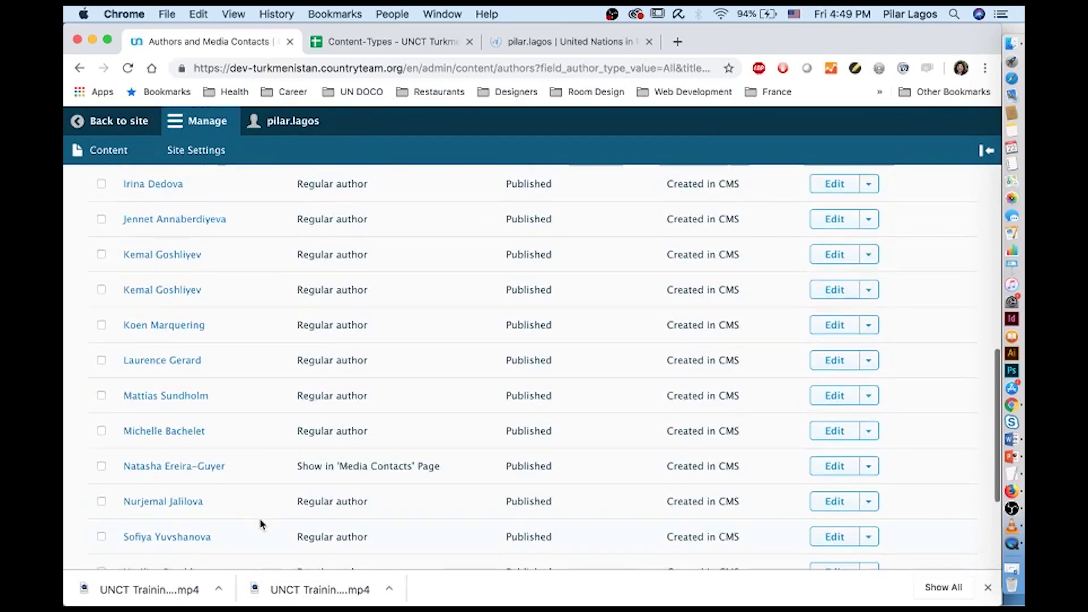
pyautogui.scroll(12, 261, 524)
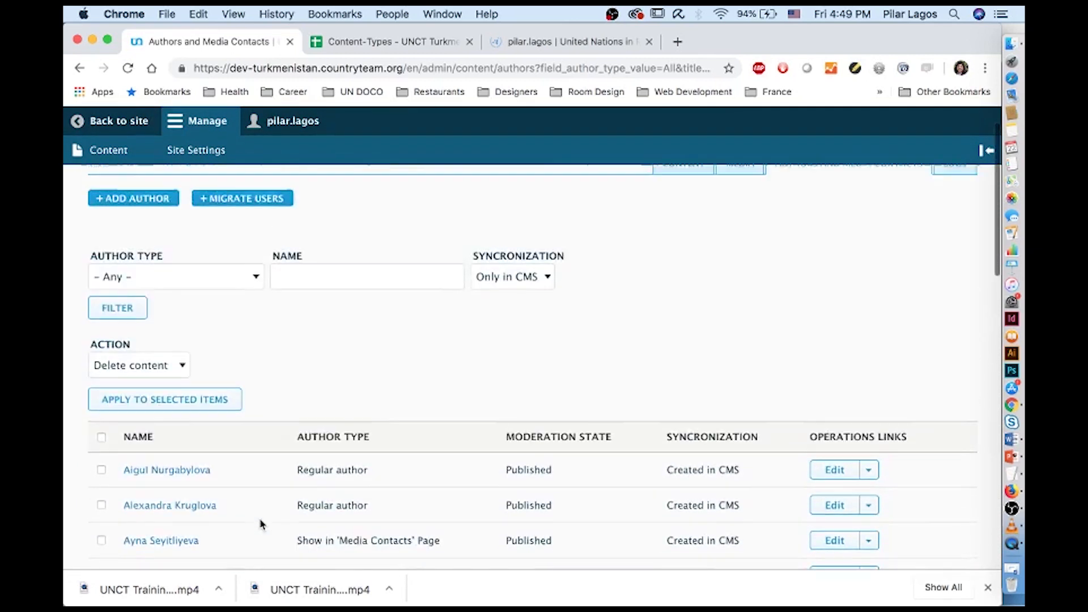
pyautogui.click(954, 179)
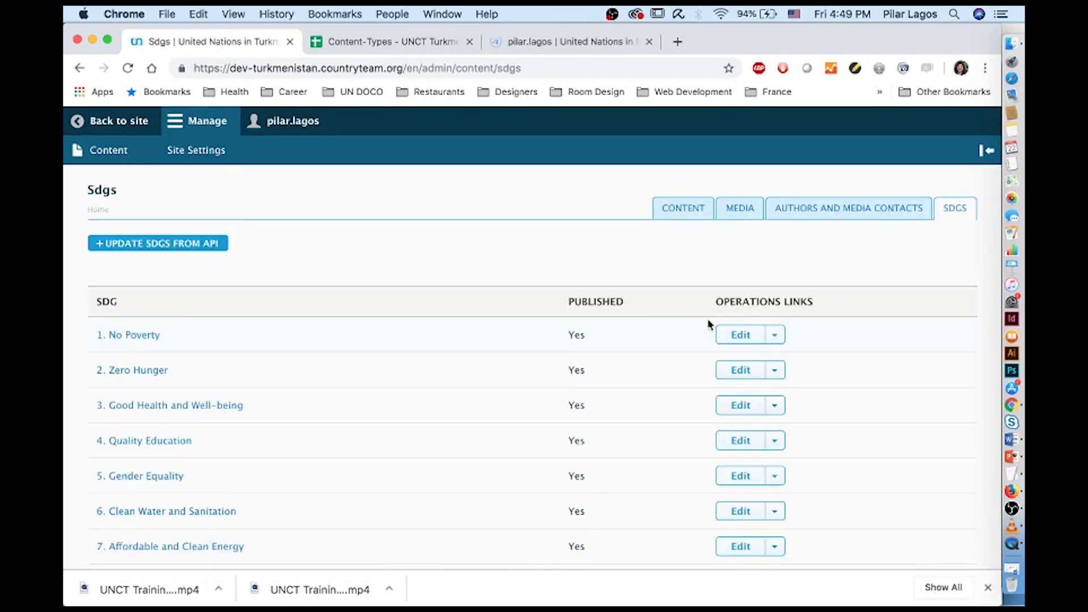
# Scroll the SDGs list from '1. No Poverty' to '7. Affordable and Clean Energy'
pyautogui.scroll(-1, 707, 325)
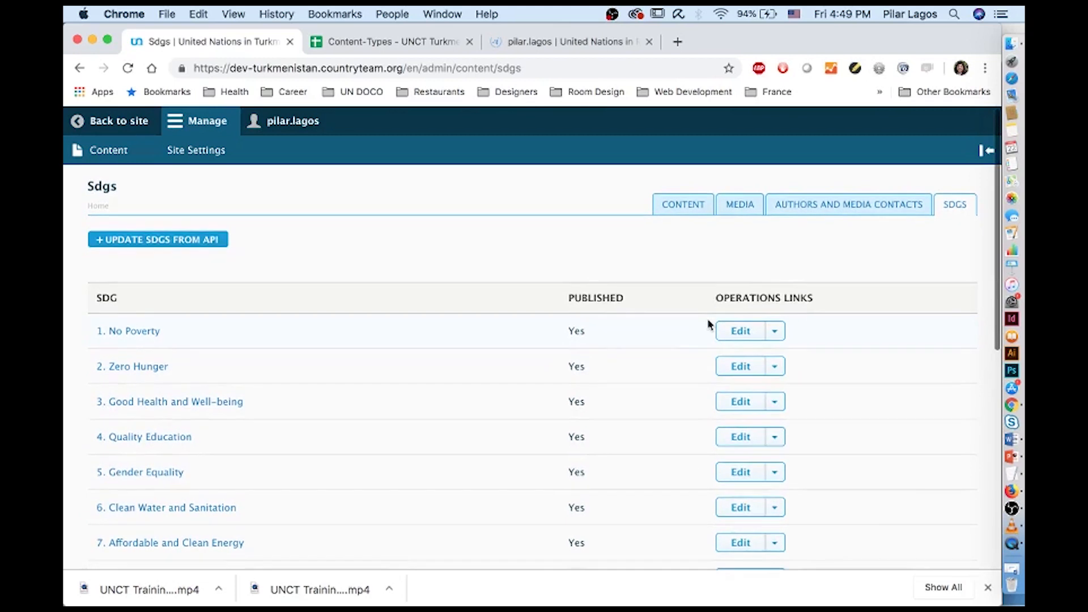
pyautogui.scroll(-1, 708, 324)
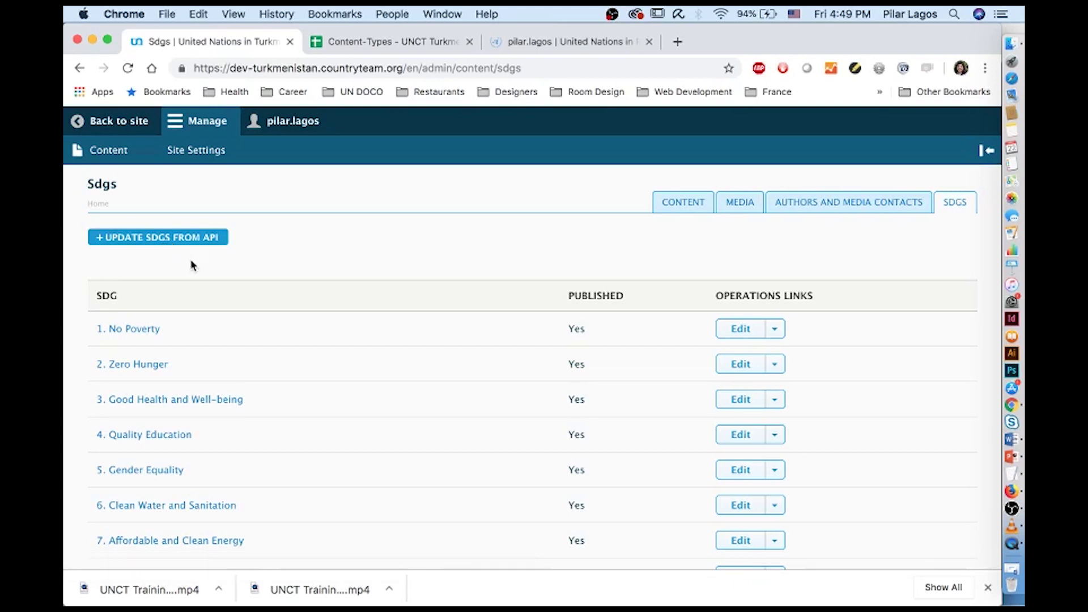
# In Site Settings, set Featured: Homepage Content to 'Y-PEER Turkmenistan recognized second best globally'
pyautogui.click(197, 154)
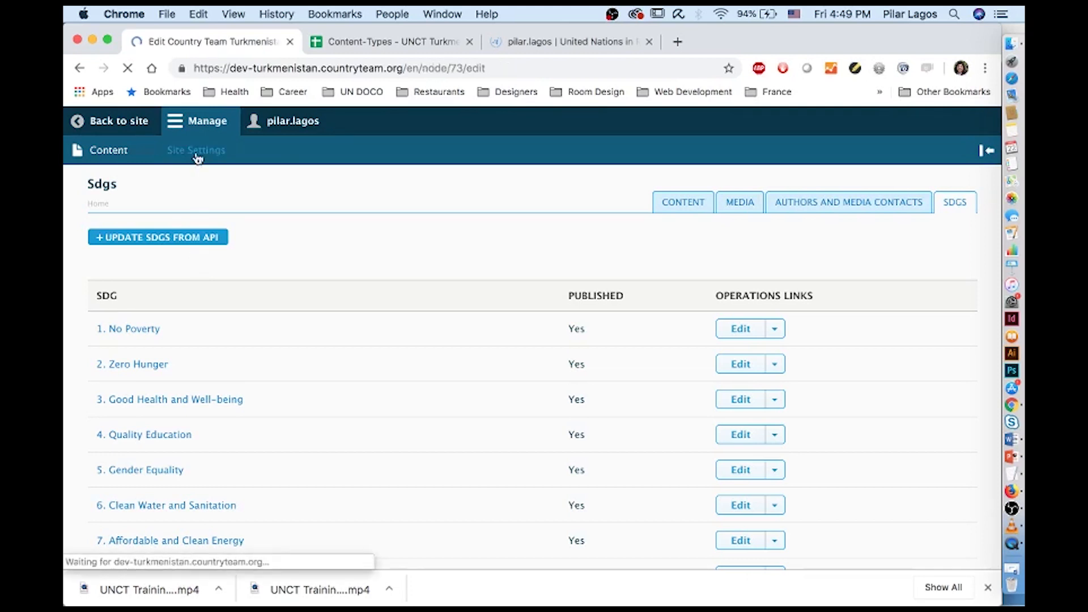
pyautogui.scroll(-3, 304, 323)
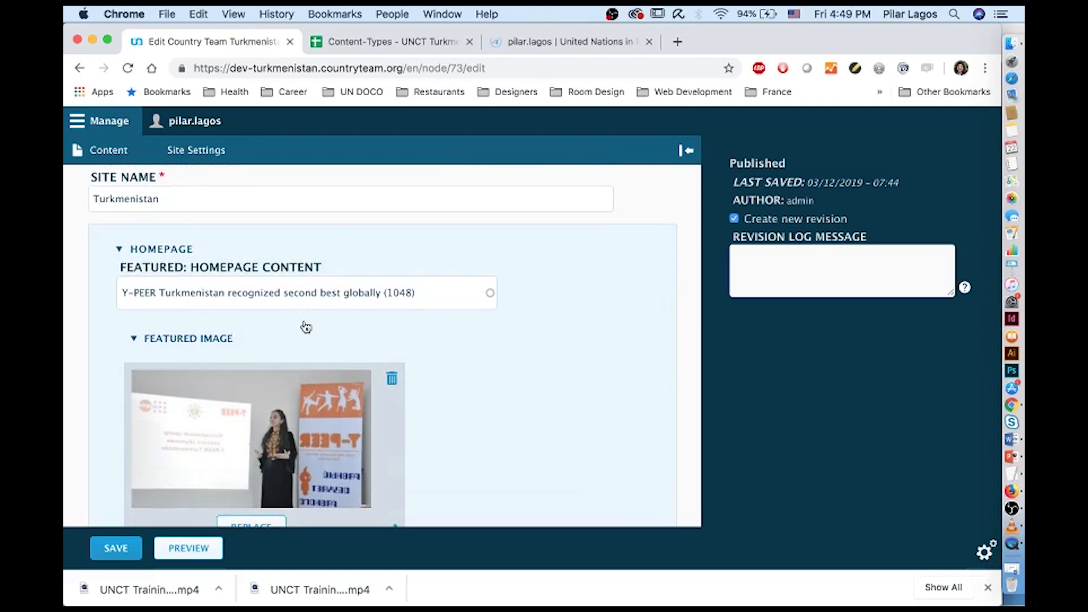
pyautogui.moveTo(419, 293); pyautogui.dragTo(108, 286)
pyautogui.press('BackSpace')
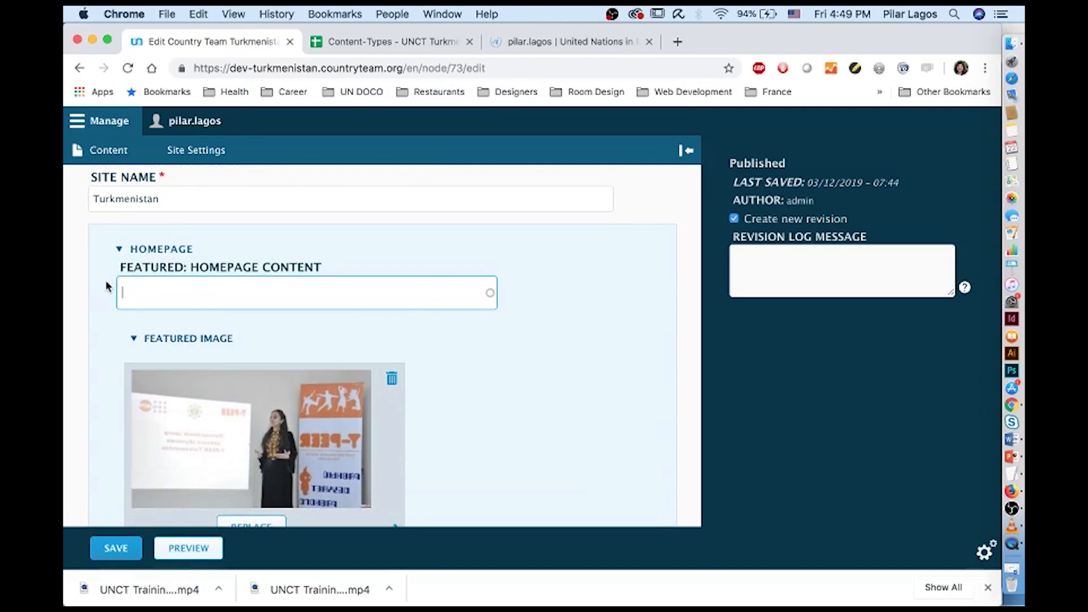
pyautogui.press('super+z')
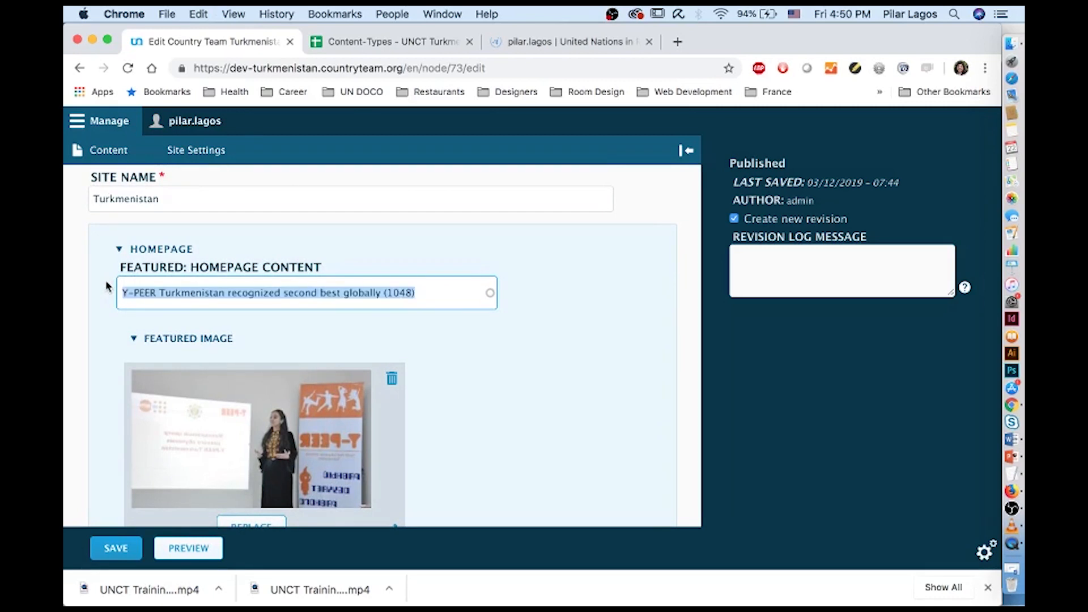
pyautogui.press('BackSpace')
pyautogui.scroll(-2, 400, 316)
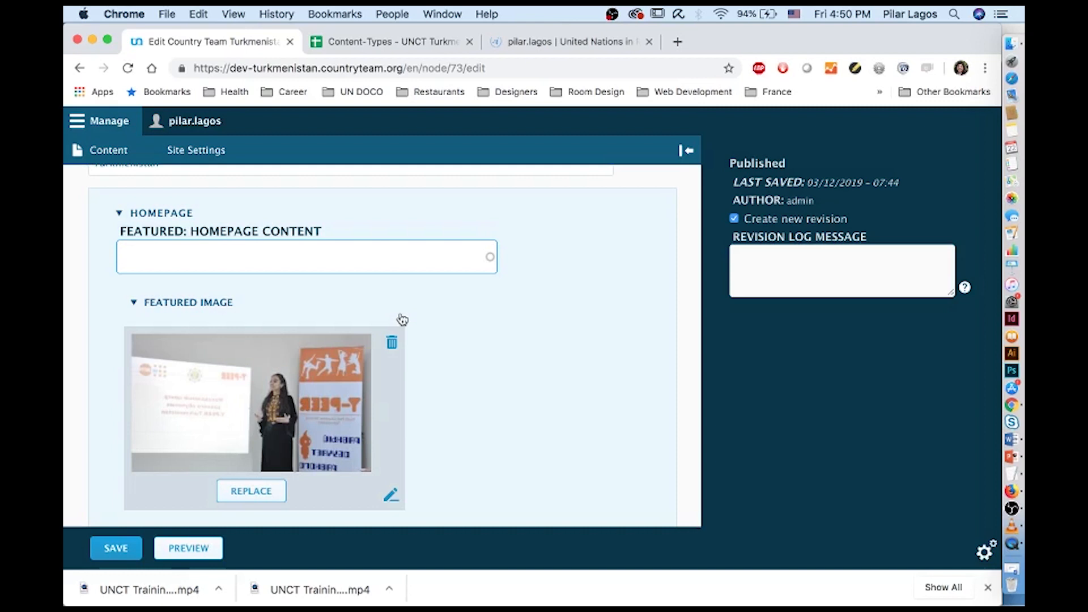
pyautogui.write('Y-')
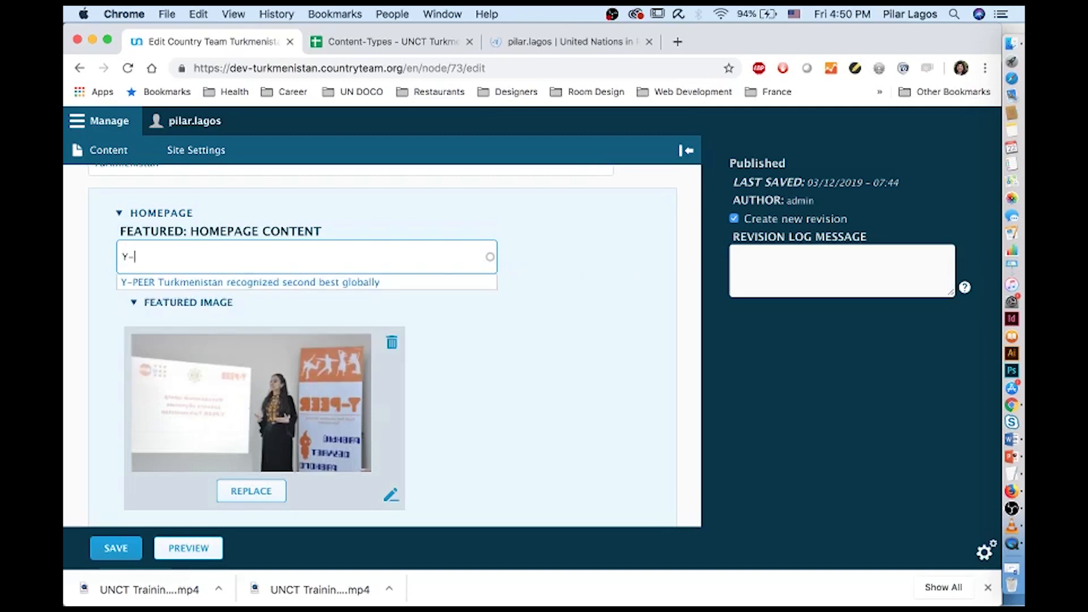
pyautogui.click(304, 286)
# Expand Social and Contact Details and scroll through Social Links, Info, Contact Details and Contact Emails
pyautogui.scroll(-6, 392, 355)
pyautogui.click(117, 267)
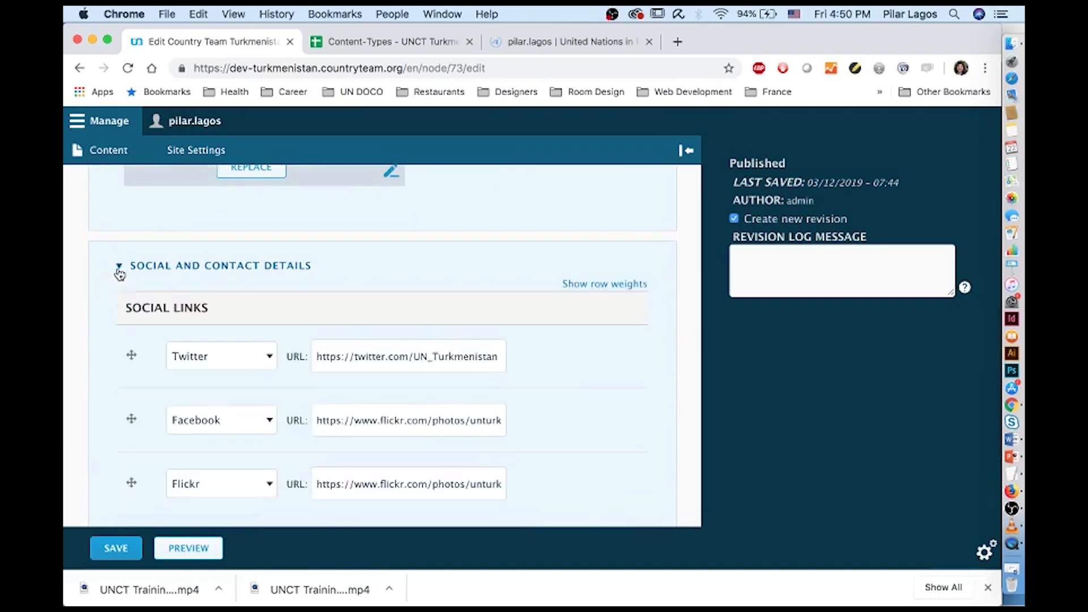
pyautogui.scroll(-2, 213, 453)
pyautogui.scroll(-2, 215, 455)
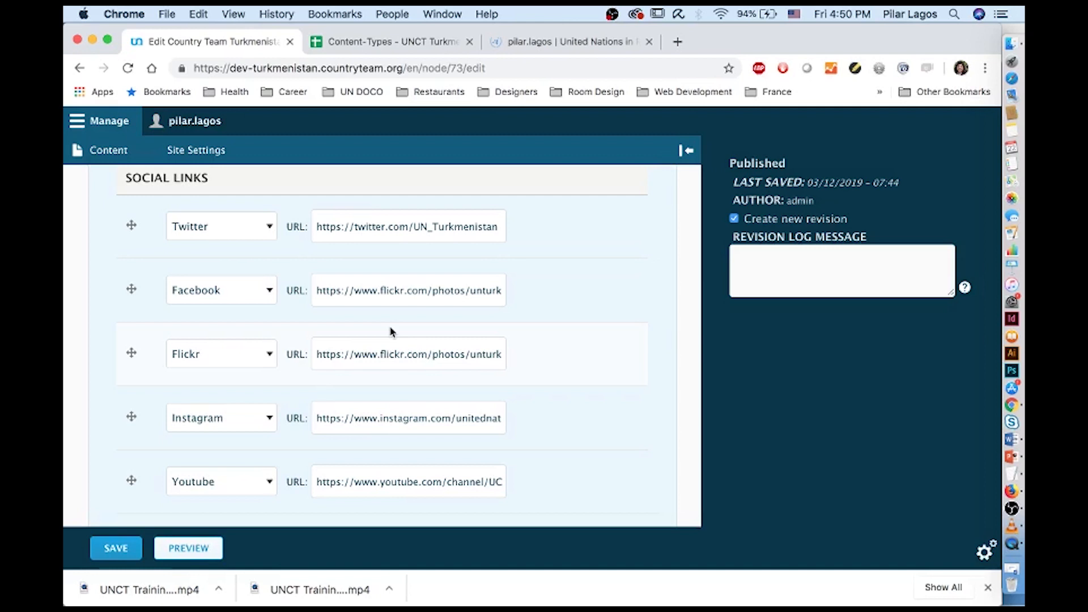
pyautogui.scroll(-10, 389, 332)
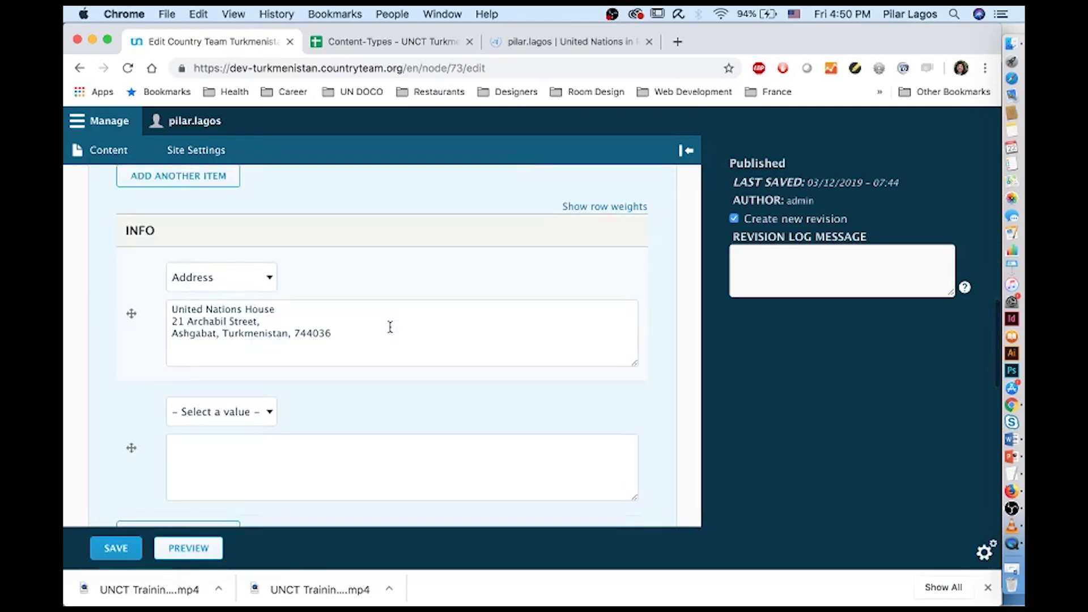
pyautogui.scroll(-5, 390, 326)
pyautogui.scroll(-2, 390, 327)
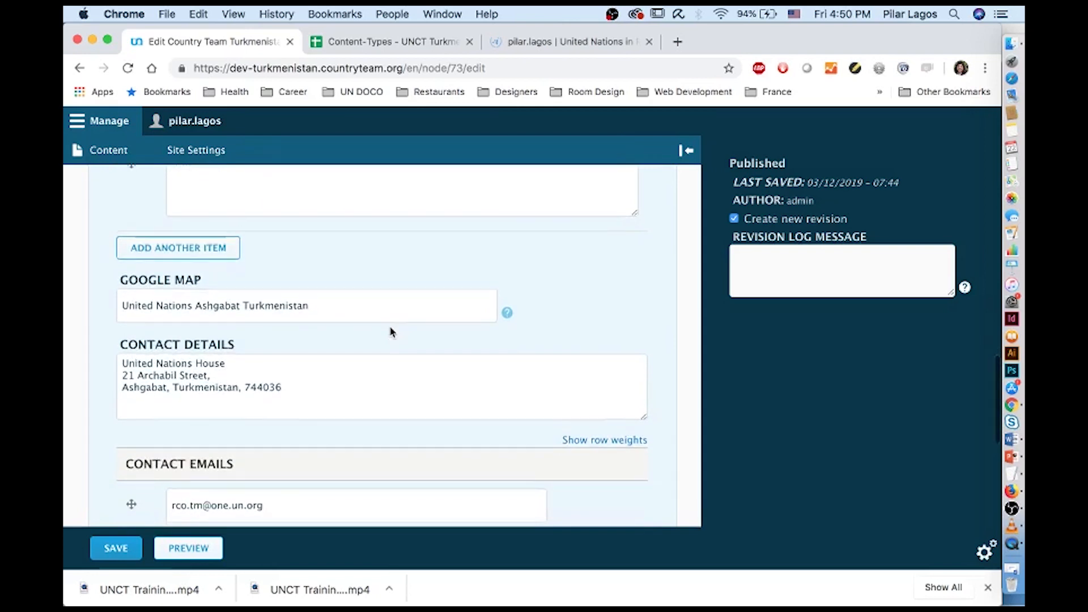
pyautogui.scroll(-2, 390, 332)
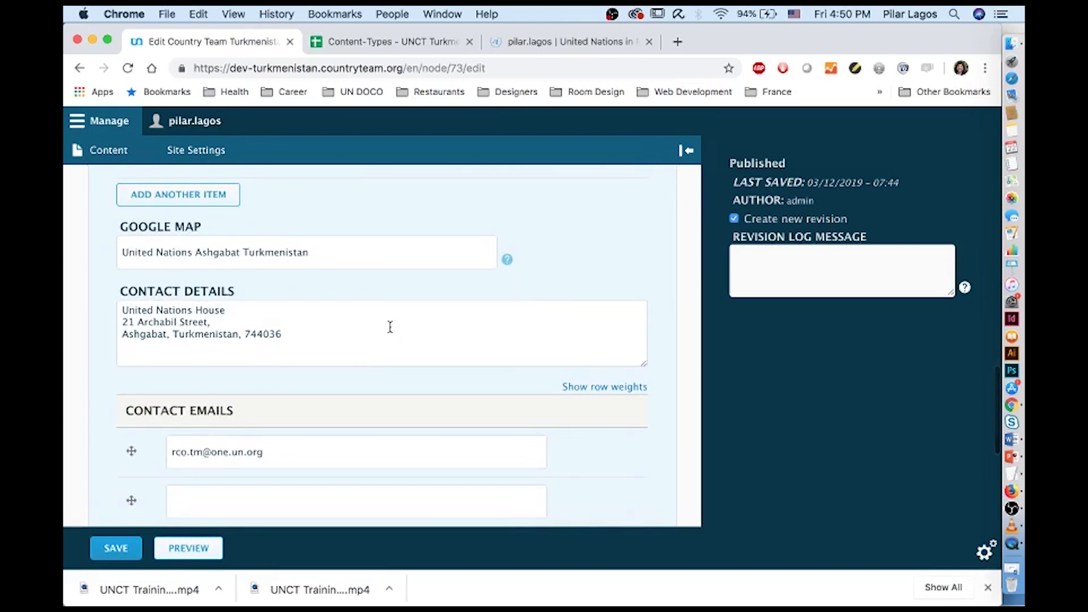
pyautogui.scroll(-3, 390, 327)
pyautogui.scroll(-1, 390, 327)
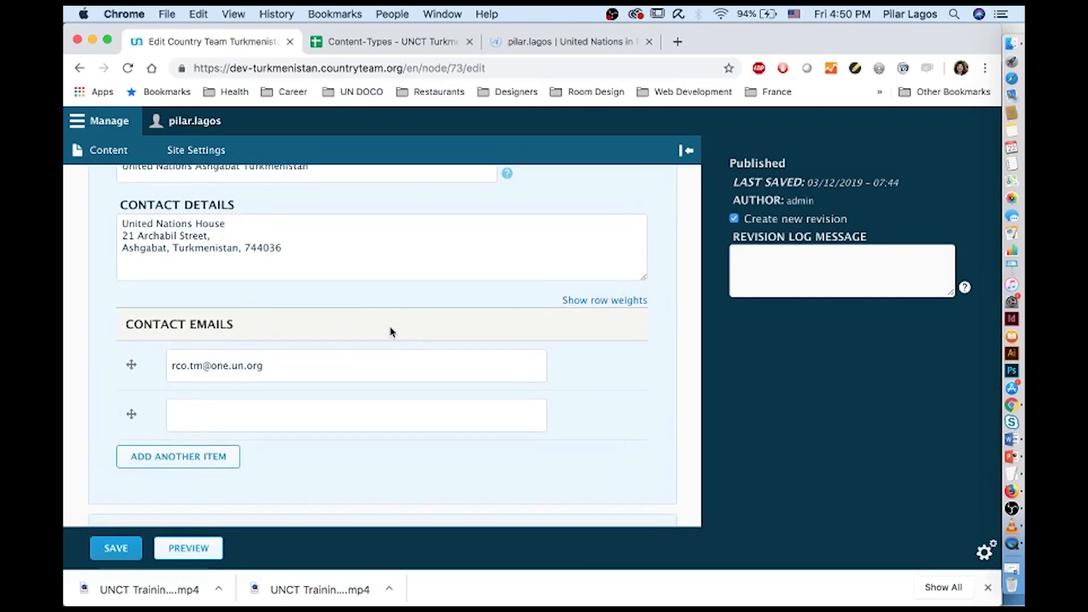
pyautogui.scroll(-6, 390, 331)
pyautogui.scroll(-6, 390, 331)
pyautogui.scroll(-1, 390, 331)
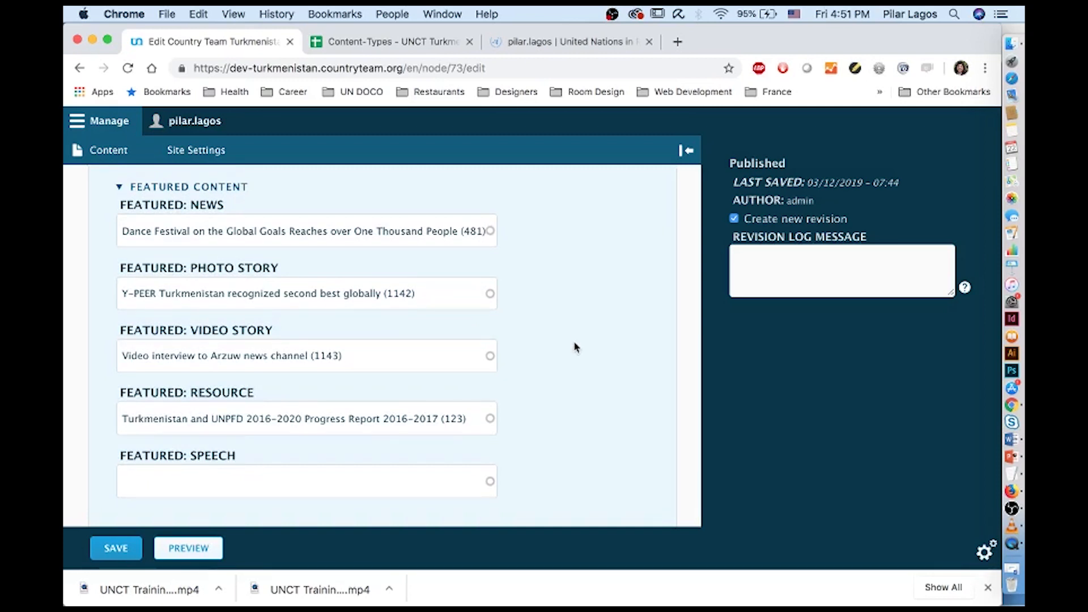
# Expand the SDG section to show the SDG landing page intro and description
pyautogui.scroll(-5, 575, 340)
pyautogui.scroll(-1, 575, 347)
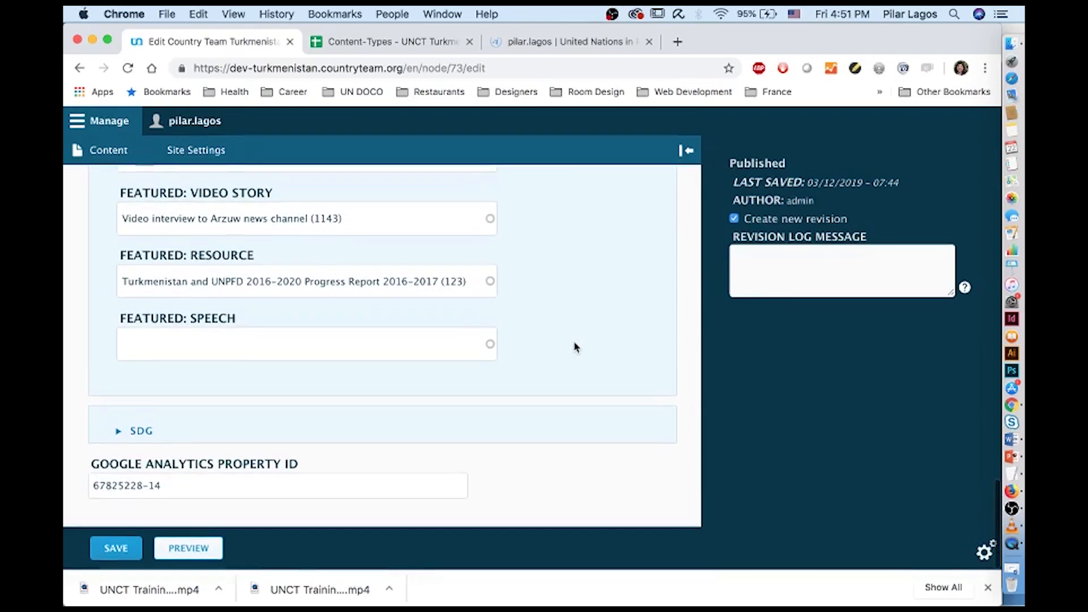
pyautogui.click(120, 434)
pyautogui.scroll(-8, 120, 436)
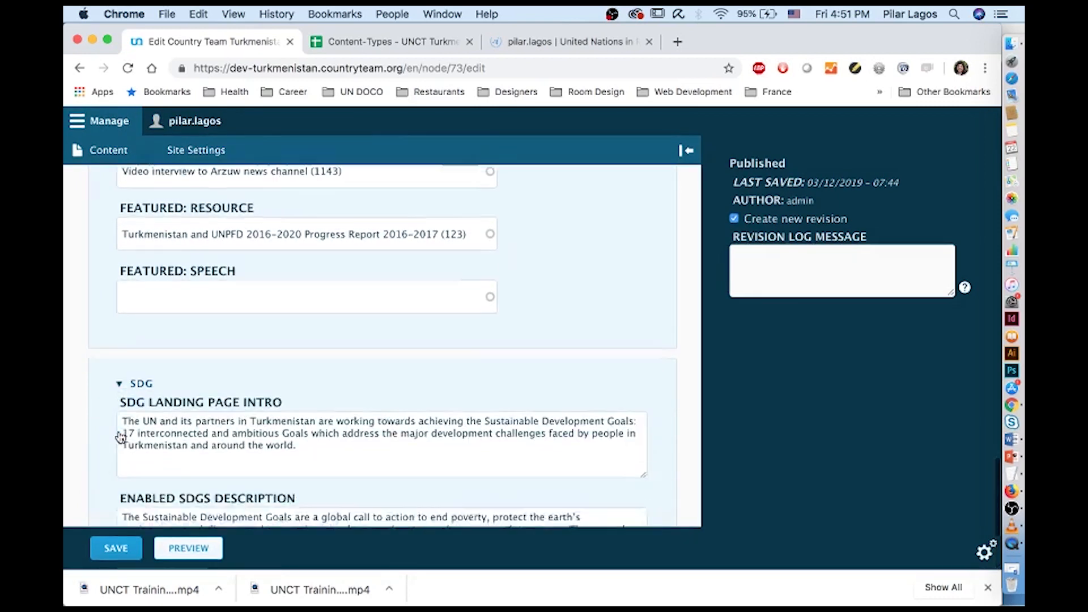
pyautogui.scroll(-1, 120, 436)
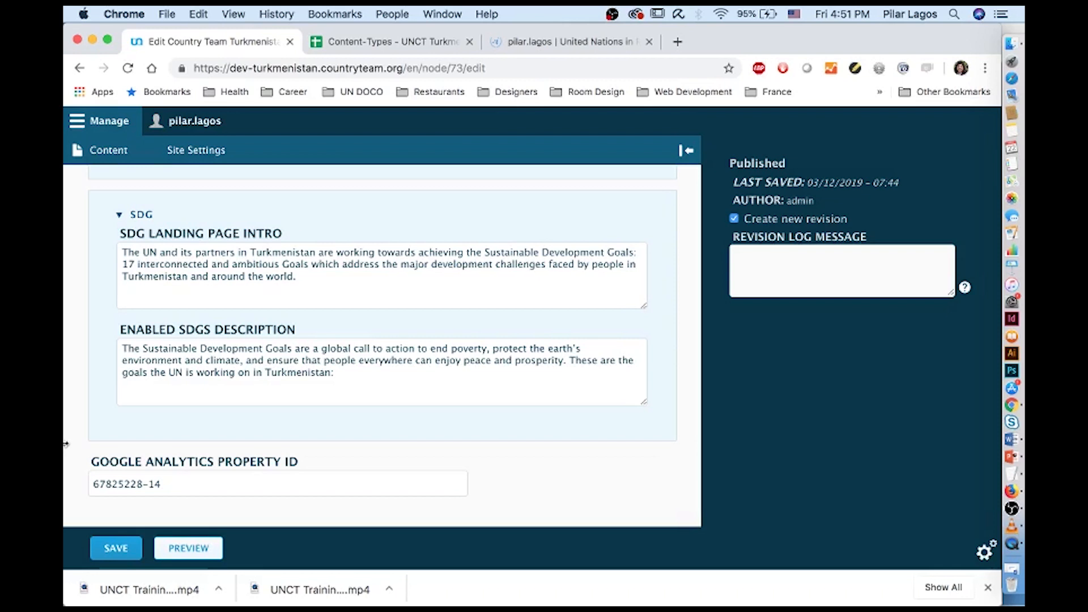
# Scroll back to the top and return to the Content overview
pyautogui.scroll(2, 120, 222)
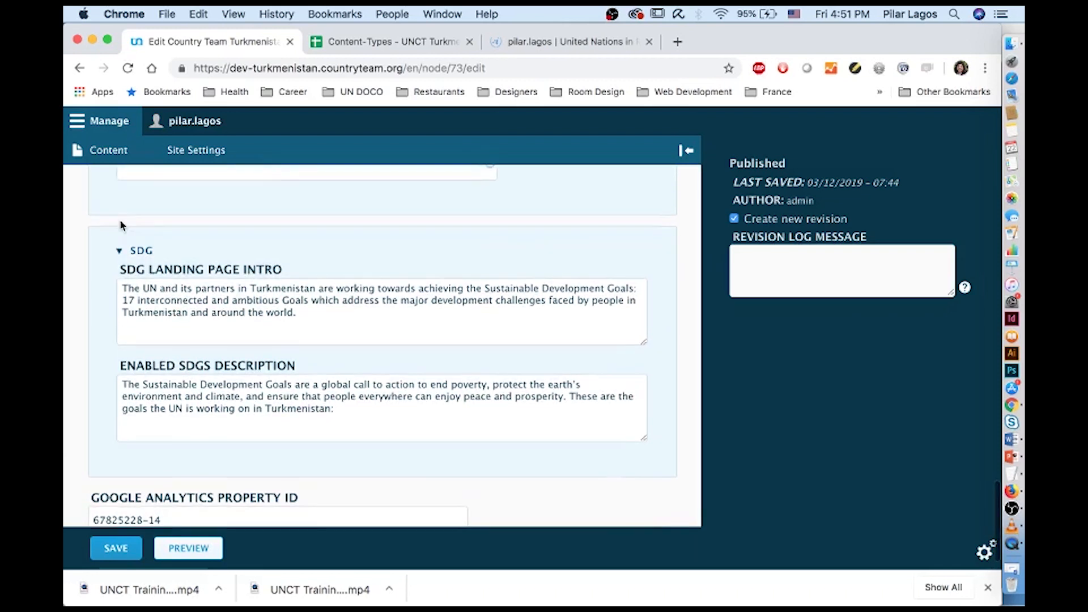
pyautogui.scroll(2, 120, 225)
pyautogui.scroll(4, 120, 224)
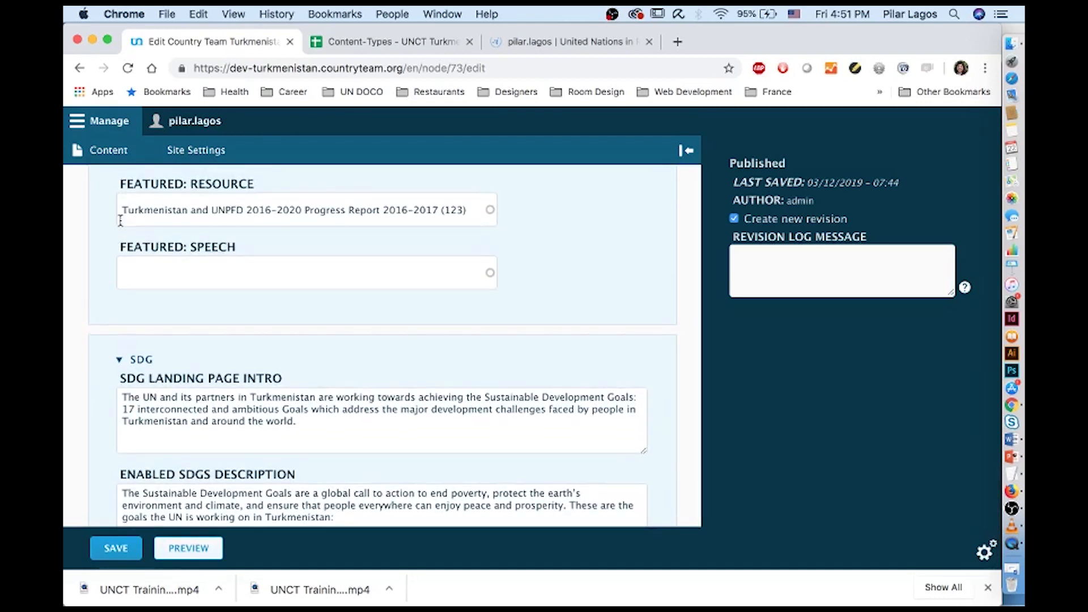
pyautogui.scroll(1, 120, 221)
pyautogui.scroll(10, 120, 220)
pyautogui.click(121, 151)
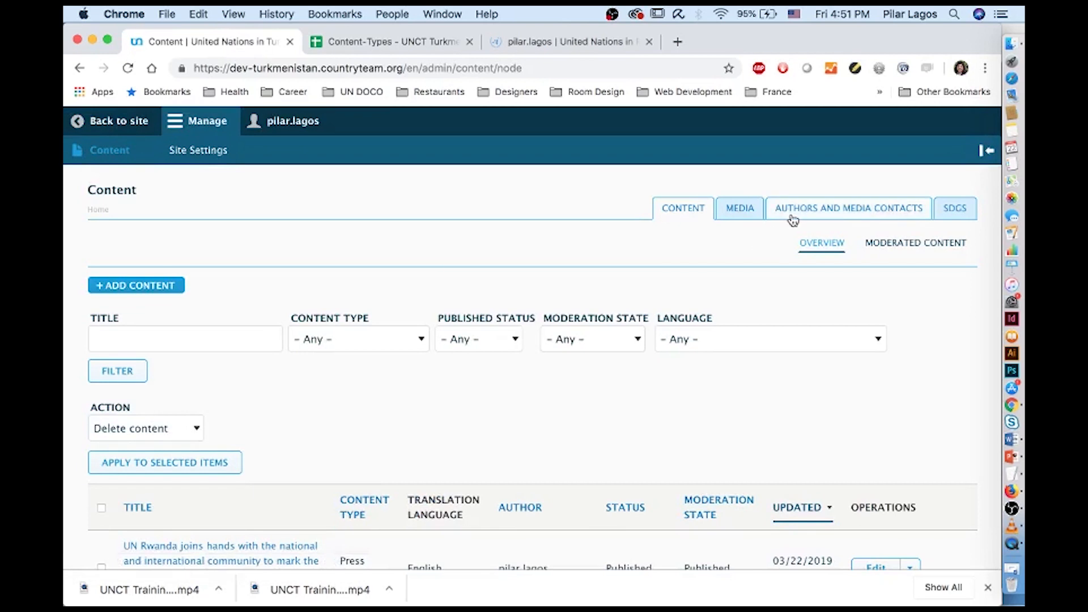
# Glance at Authors and Media Contacts, then go back to Content and choose + Add Content
pyautogui.click(793, 219)
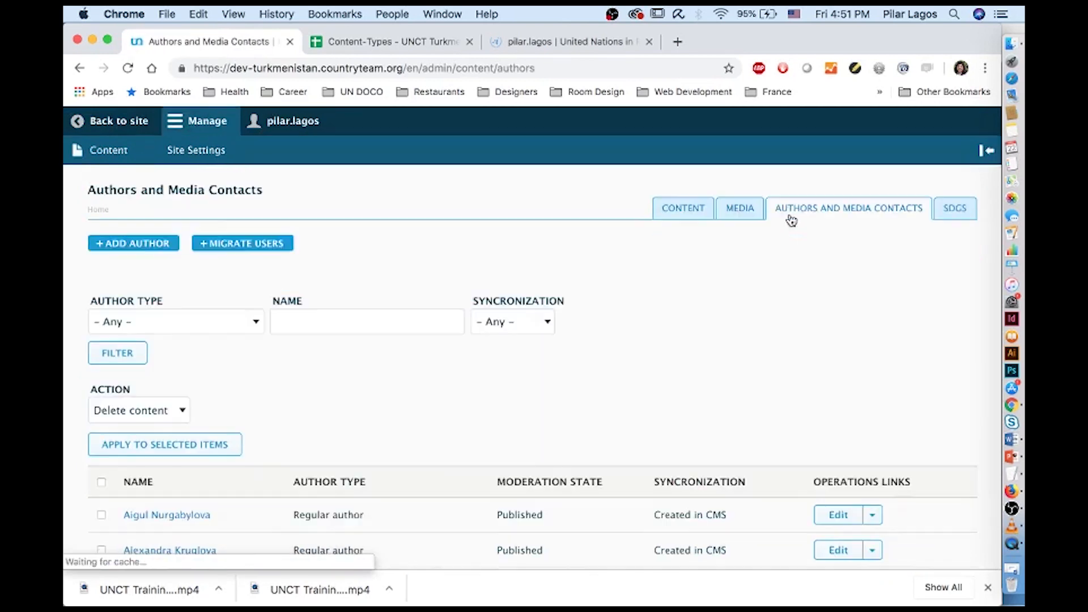
pyautogui.scroll(-1, 581, 302)
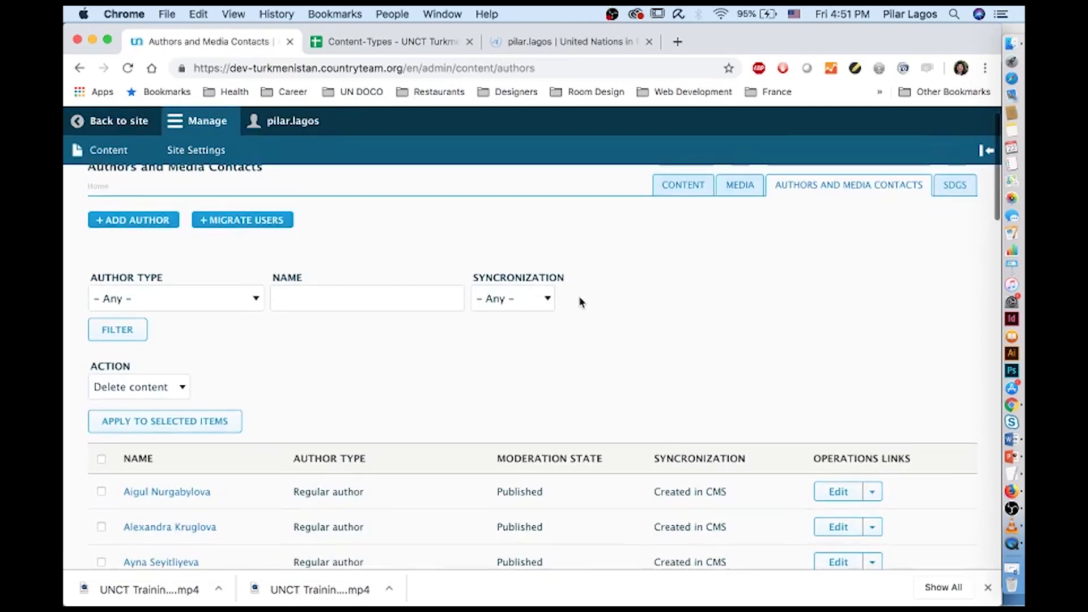
pyautogui.scroll(1, 581, 302)
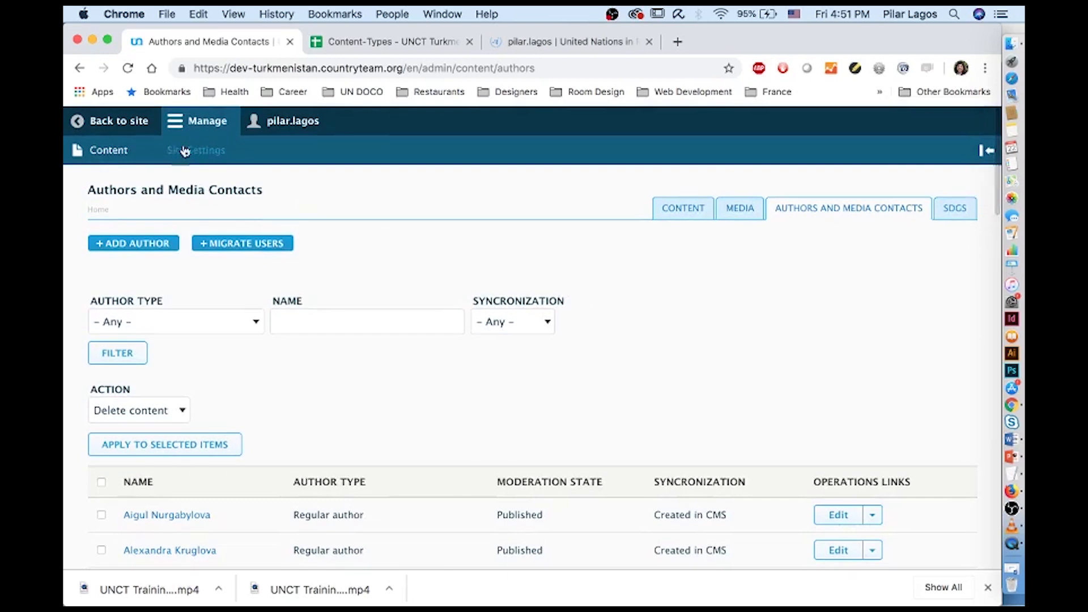
pyautogui.click(123, 162)
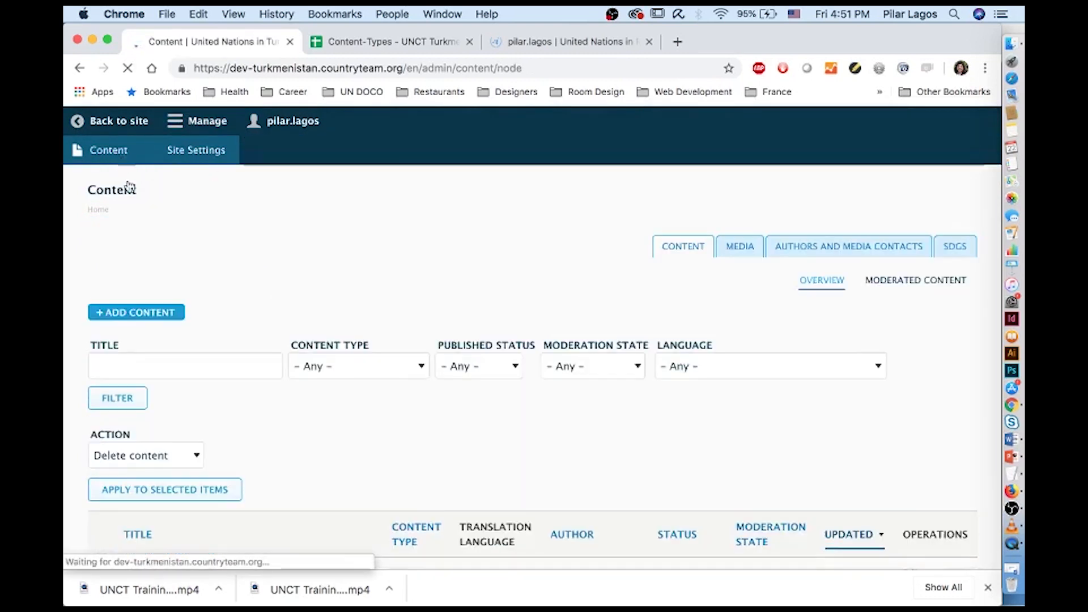
pyautogui.click(145, 288)
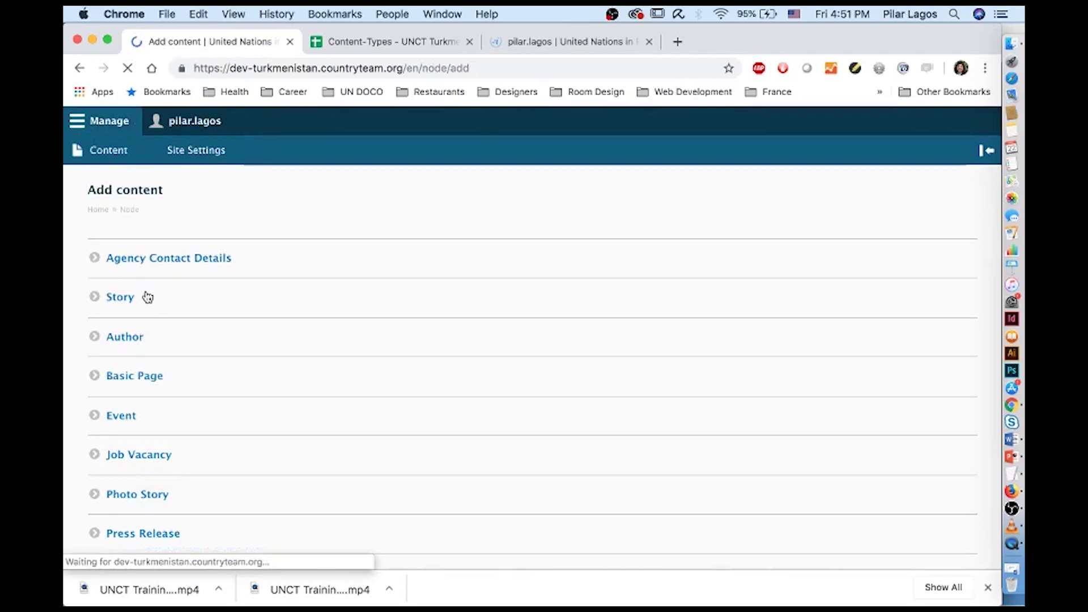
# Open the Create Author form with the cursor in Name, and bring up a Finder window
pyautogui.click(132, 335)
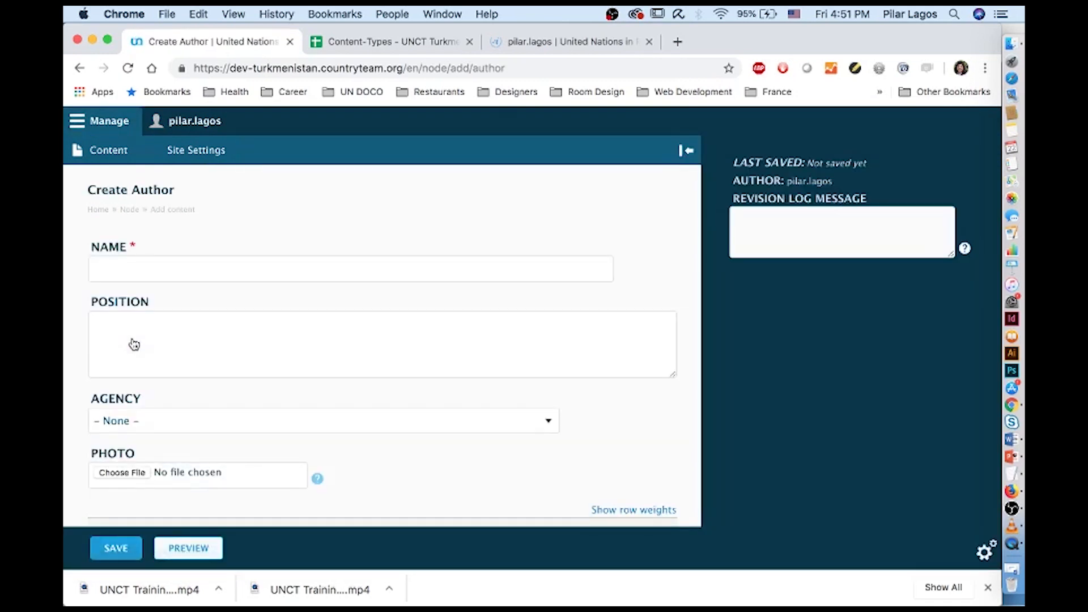
pyautogui.scroll(-1, 134, 344)
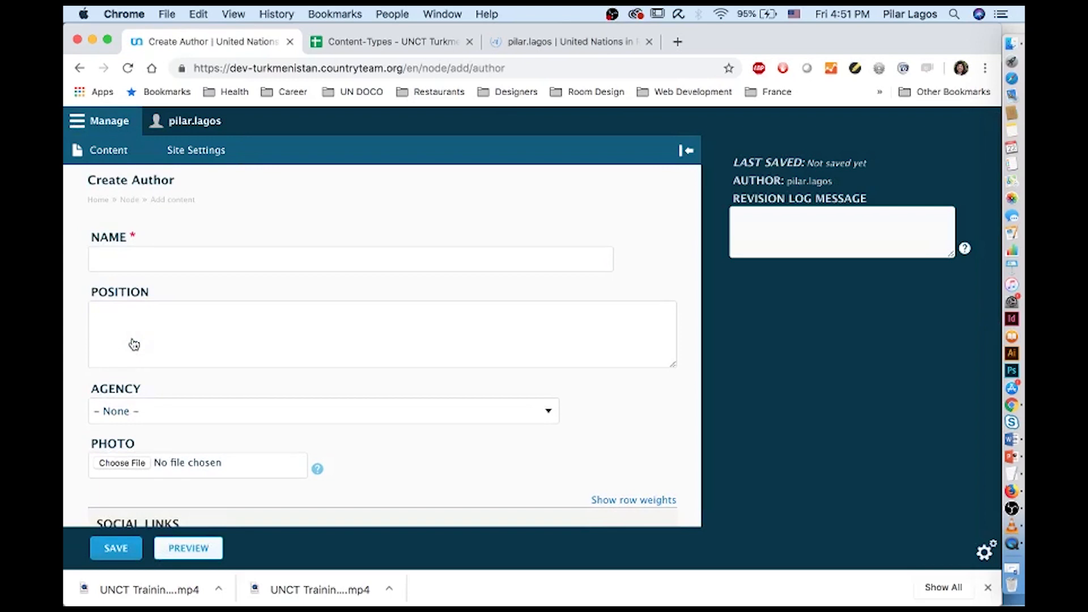
pyautogui.scroll(-1, 134, 344)
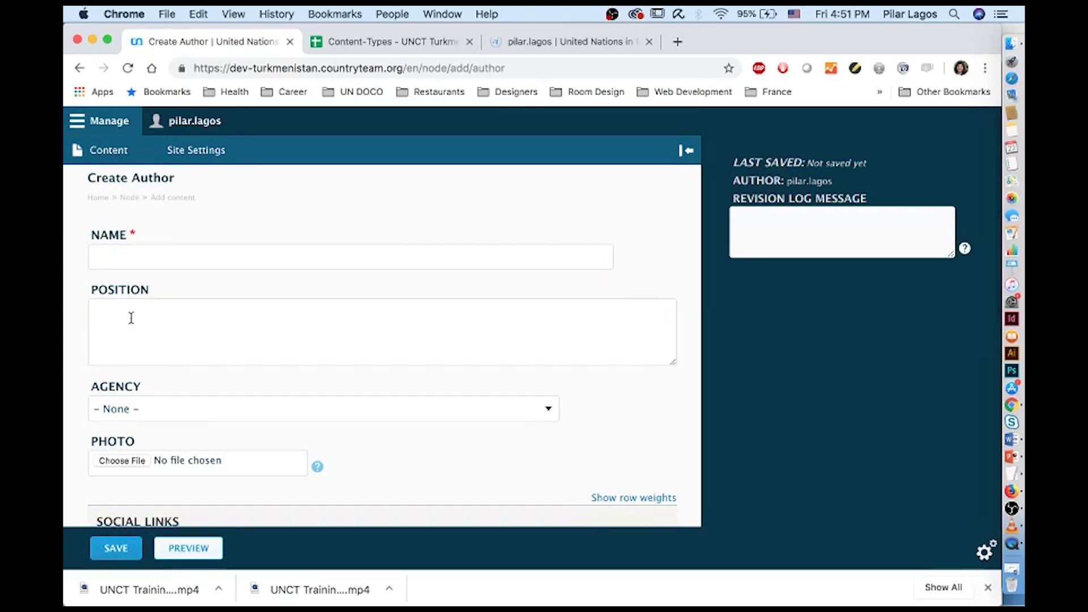
pyautogui.click(125, 251)
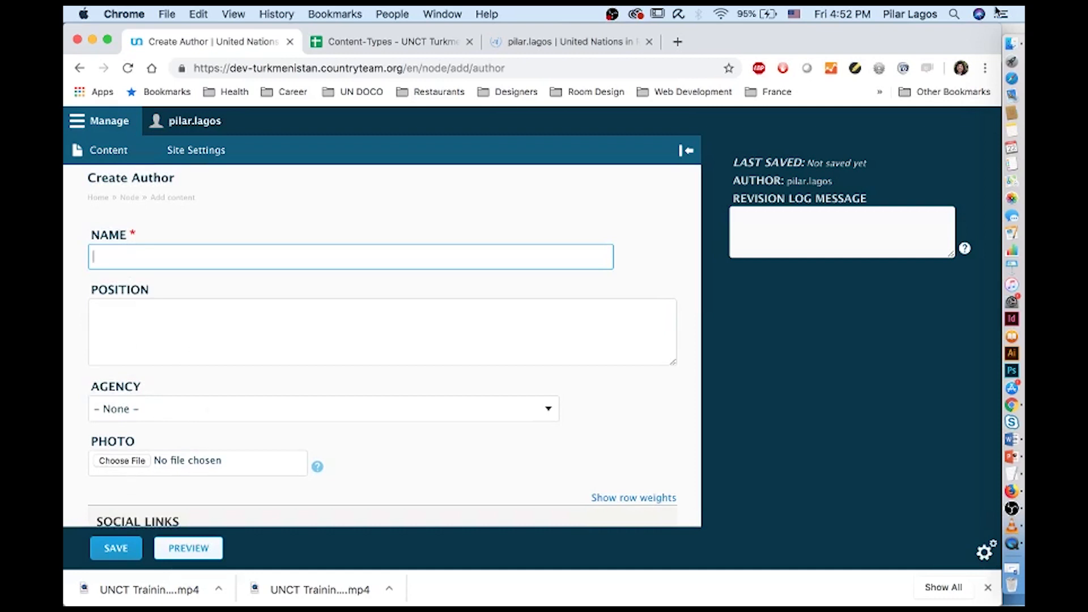
pyautogui.click(1011, 44)
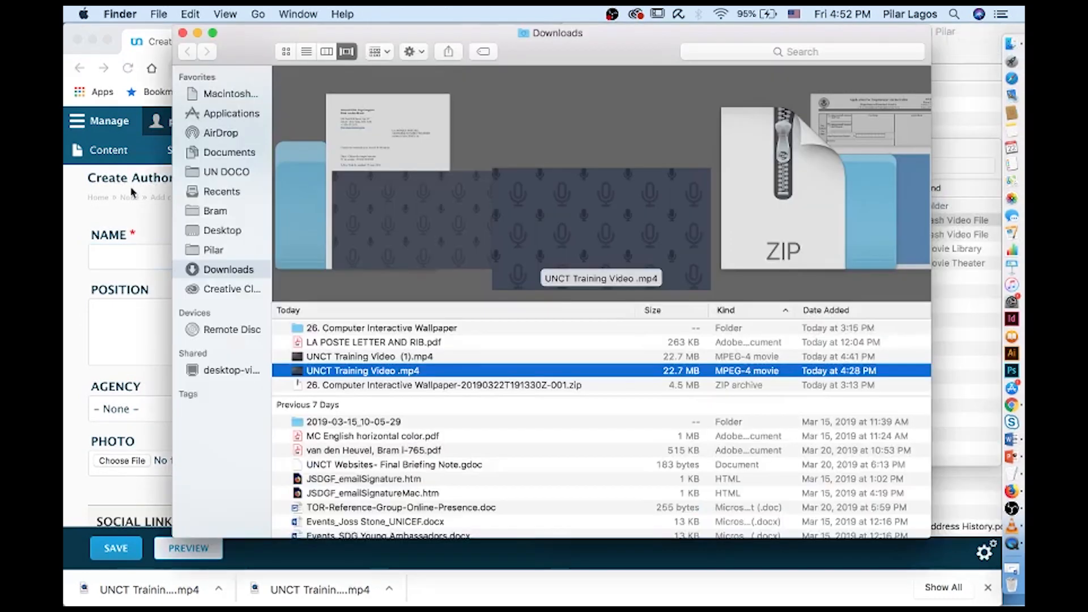
# Open the contact text file from Desktop > UNCT Training > Author in TextEdit
pyautogui.click(218, 254)
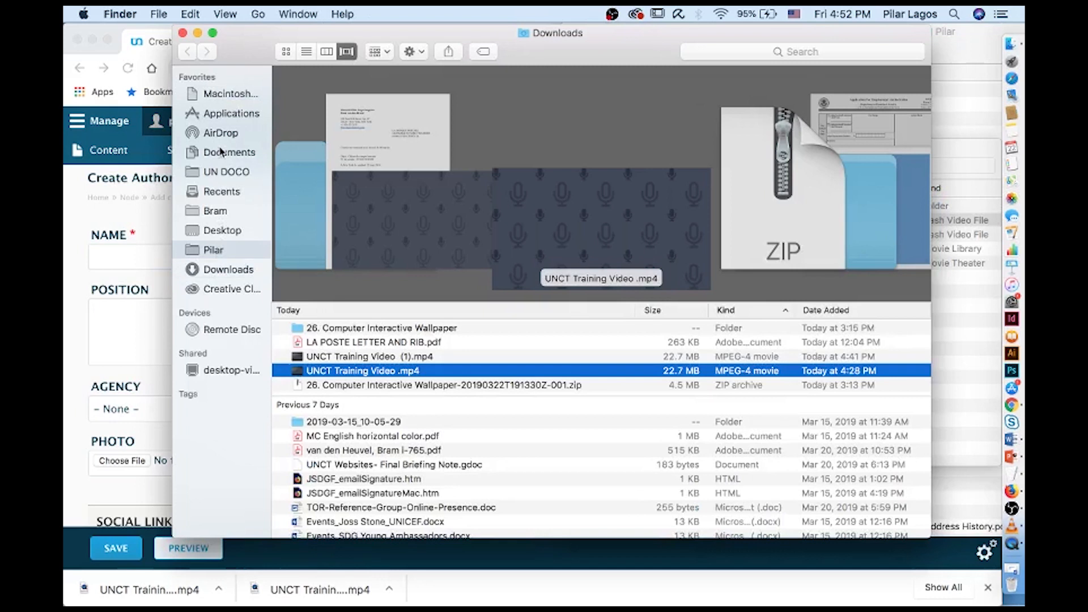
pyautogui.click(223, 229)
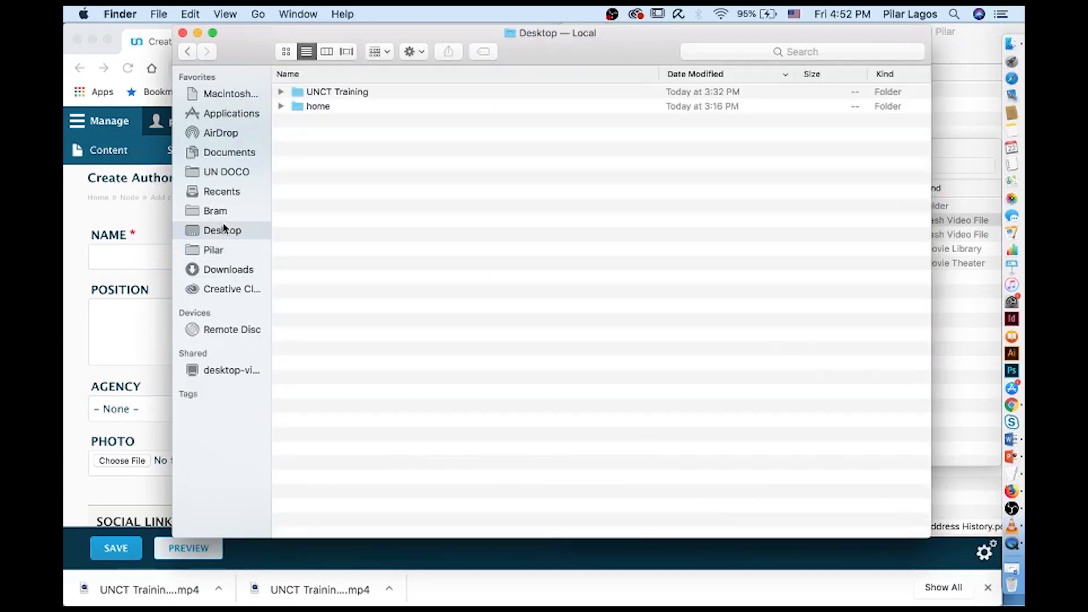
pyautogui.doubleClick(338, 97)
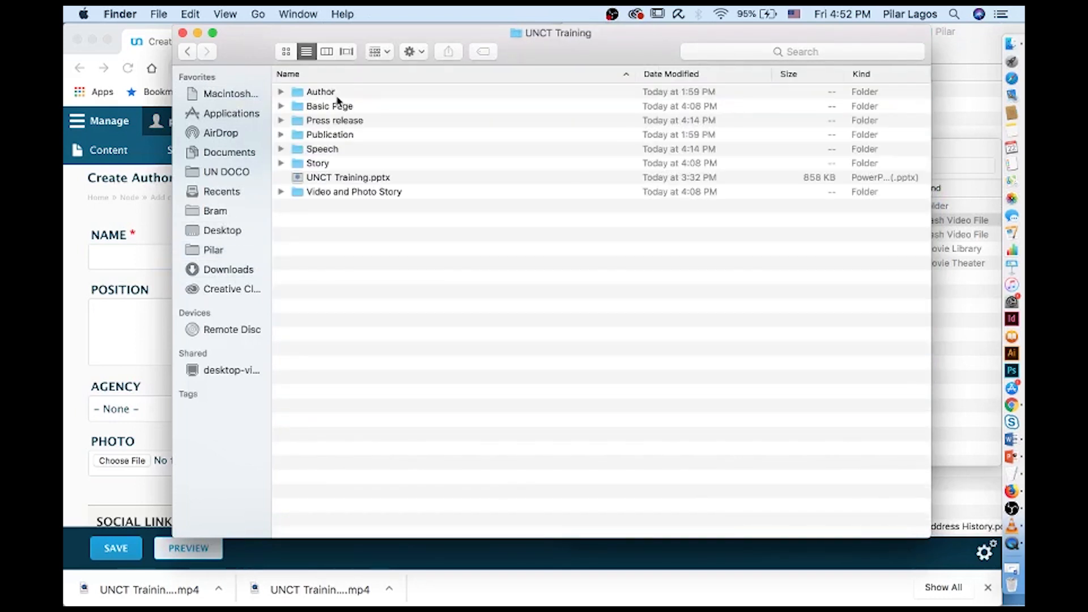
pyautogui.doubleClick(322, 93)
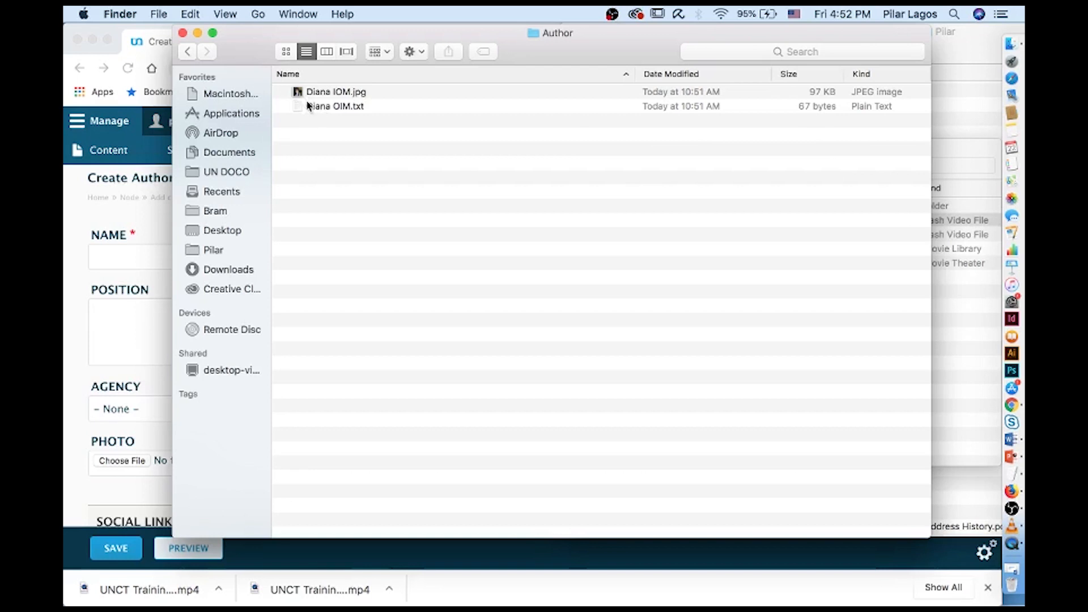
pyautogui.click(311, 107)
pyautogui.doubleClick(311, 107)
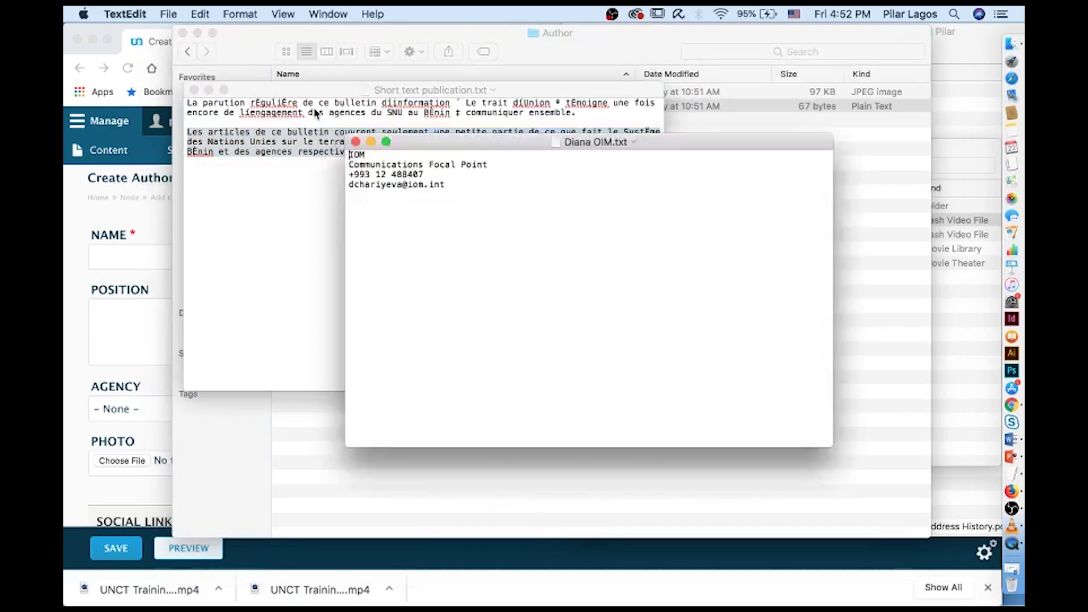
# Copy the author's contact details into the form, moving them from Name into Position
pyautogui.moveTo(460, 193); pyautogui.dragTo(328, 152)
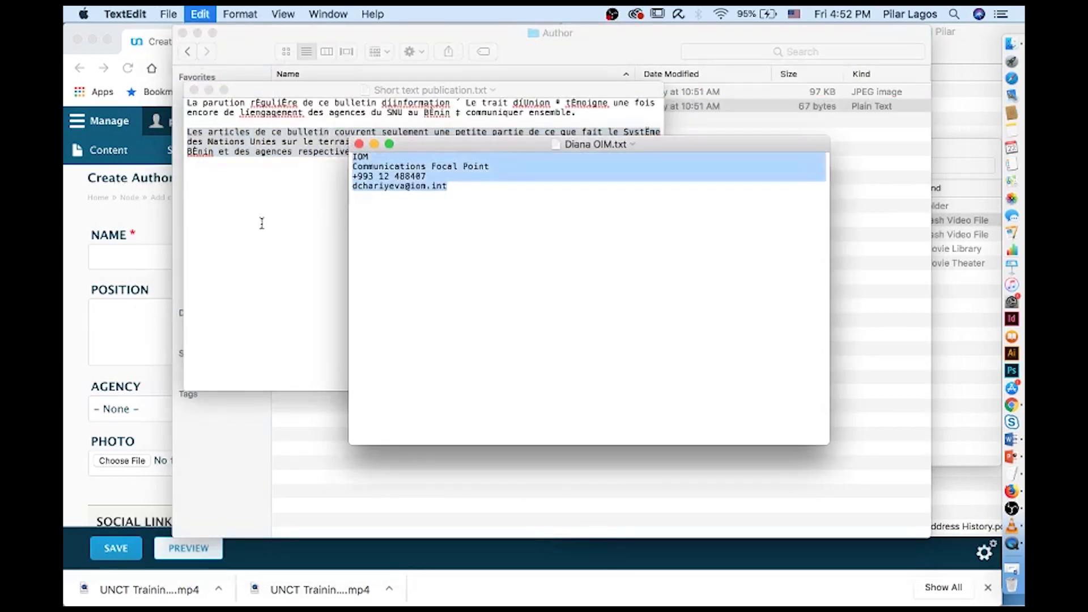
pyautogui.press('super+c')
pyautogui.press('super+Tab')
pyautogui.press('super+v')
pyautogui.tripleClick(198, 256)
pyautogui.press('super+x')
pyautogui.click(198, 331)
# Paste the contact details into the author's Position field
pyautogui.press('super+v')
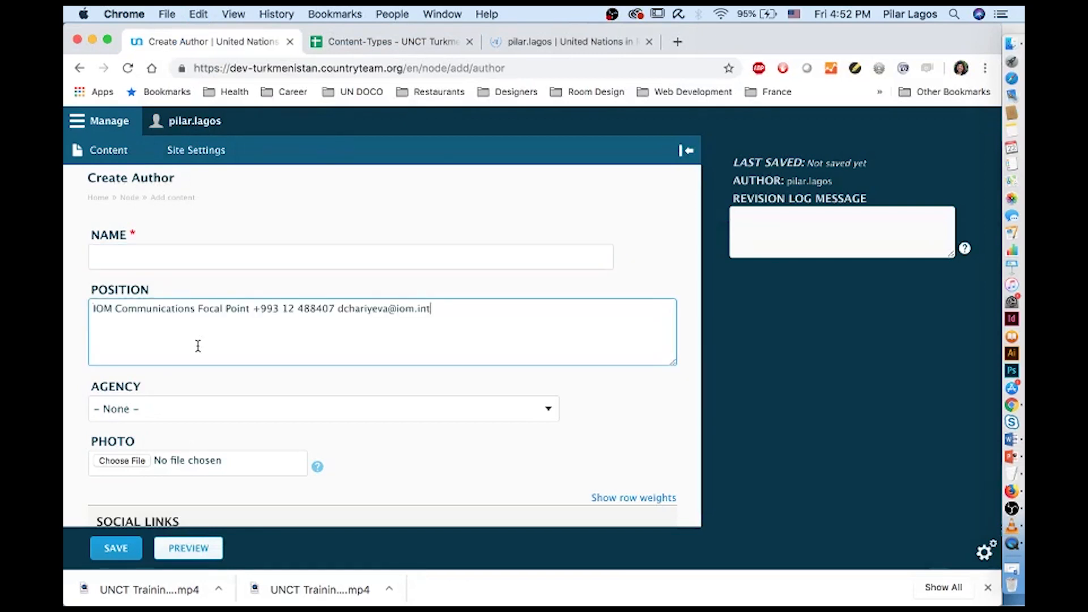
pyautogui.scroll(-10, 198, 332)
pyautogui.scroll(-2, 198, 352)
pyautogui.scroll(10, 198, 351)
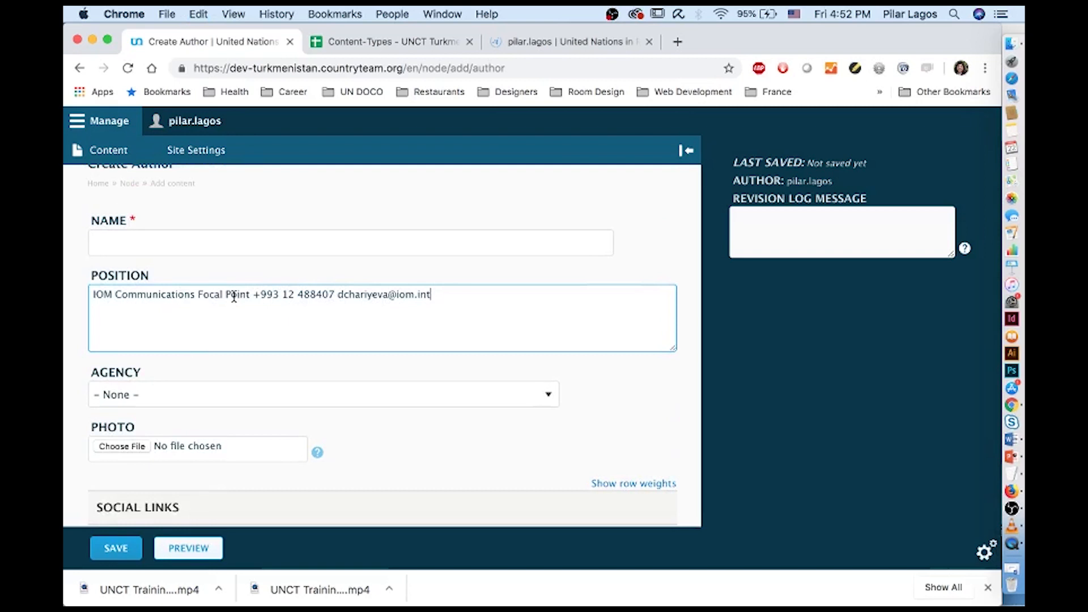
# Set Agency to 'IOM: International Organization for Migration' and delete 'IOM' from Position
pyautogui.click(141, 390)
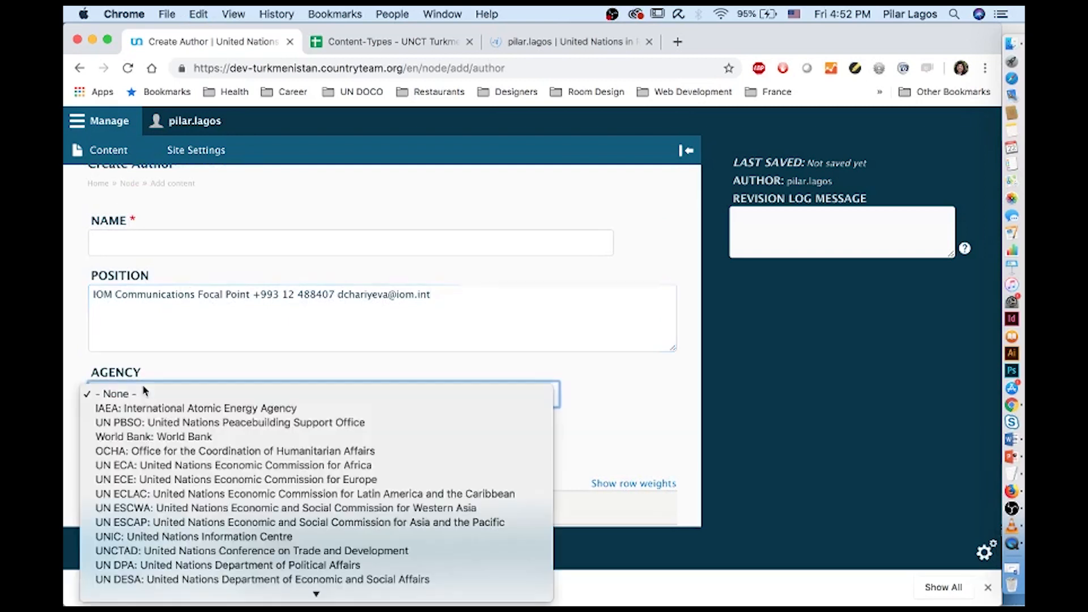
pyautogui.scroll(-5, 168, 460)
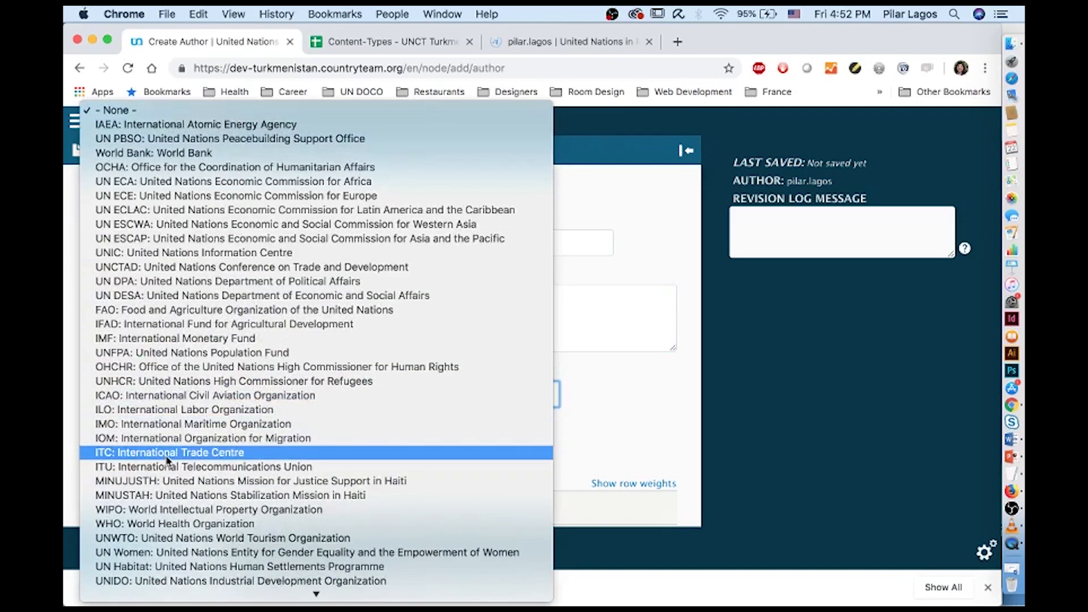
pyautogui.click(163, 439)
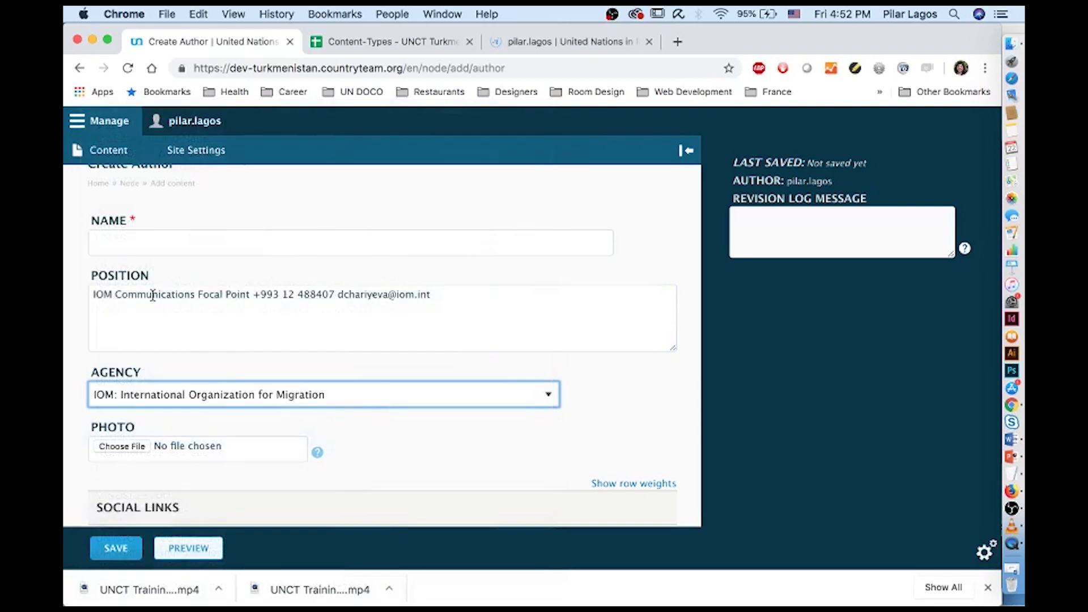
pyautogui.doubleClick(114, 295)
pyautogui.press('BackSpace')
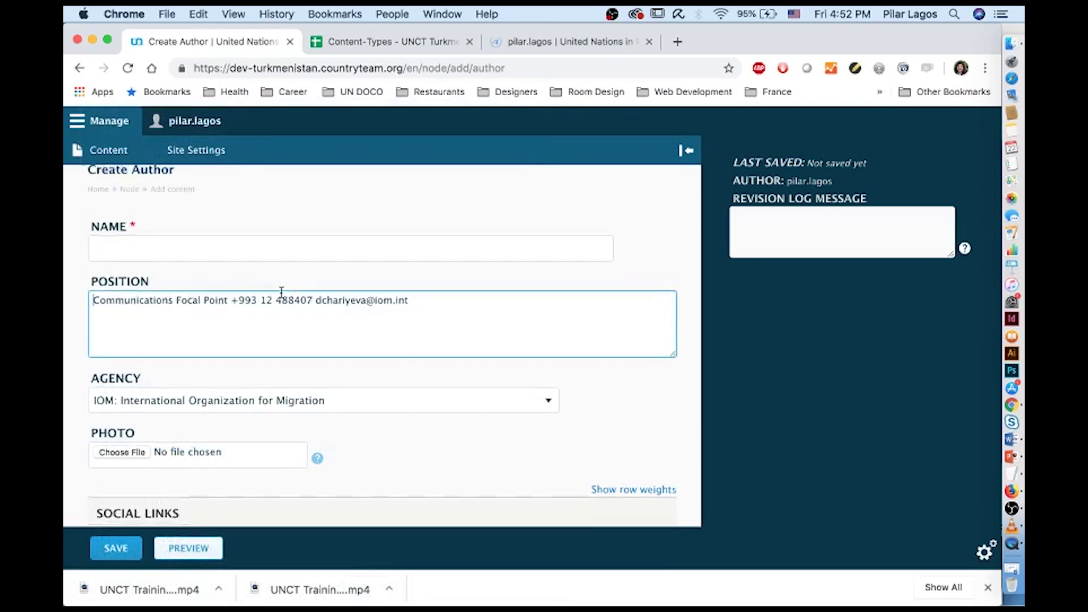
pyautogui.scroll(1, 280, 291)
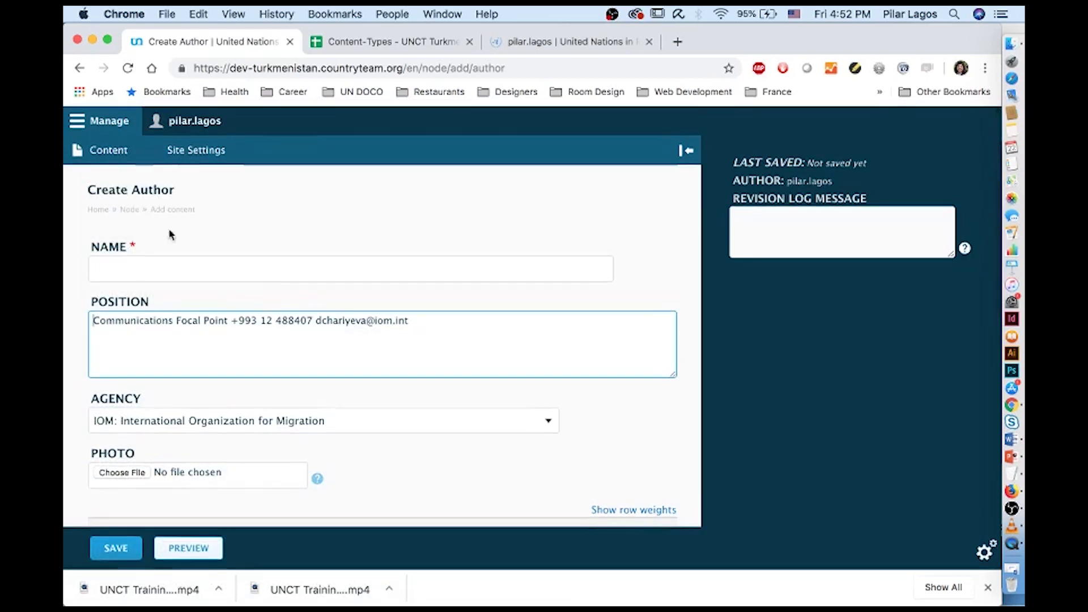
pyautogui.click(80, 67)
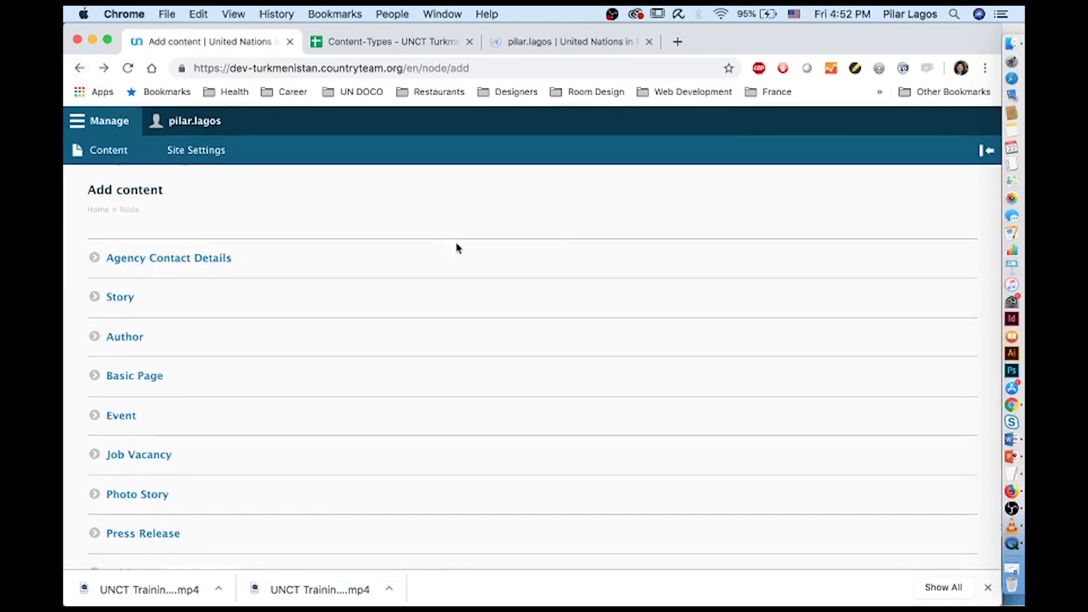
# Filter Authors and Media Contacts by the author's name and open her profile
pyautogui.click(121, 146)
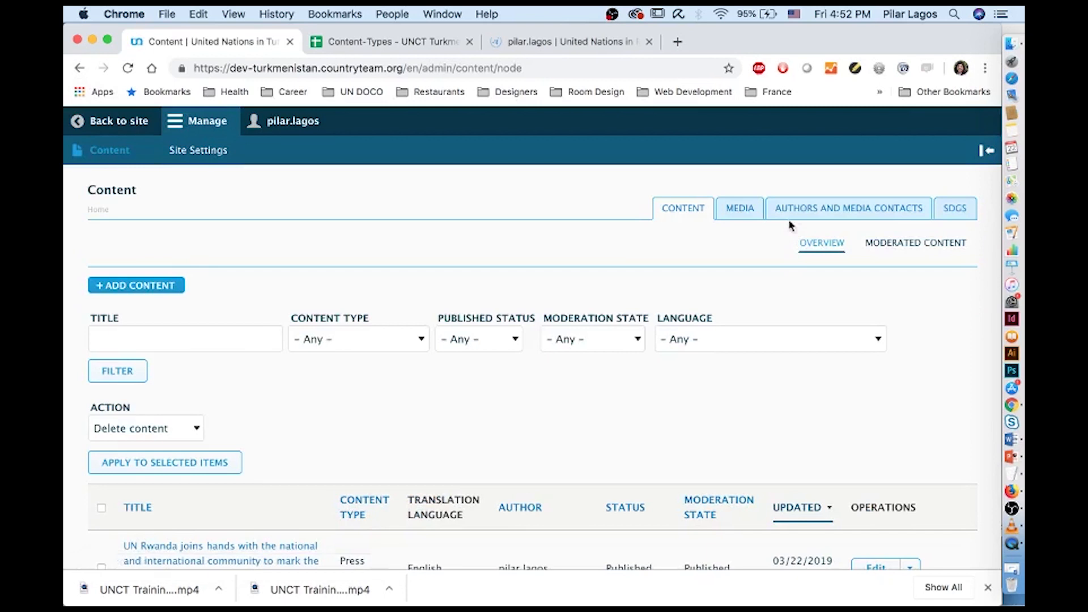
pyautogui.click(848, 209)
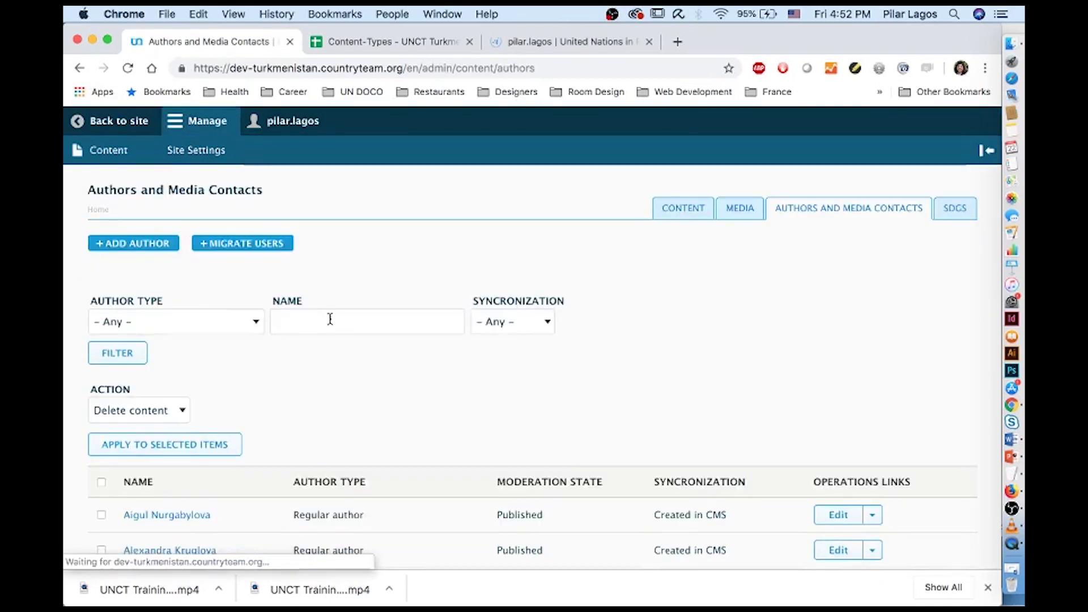
pyautogui.click(379, 318)
pyautogui.write('Diana')
pyautogui.click(99, 360)
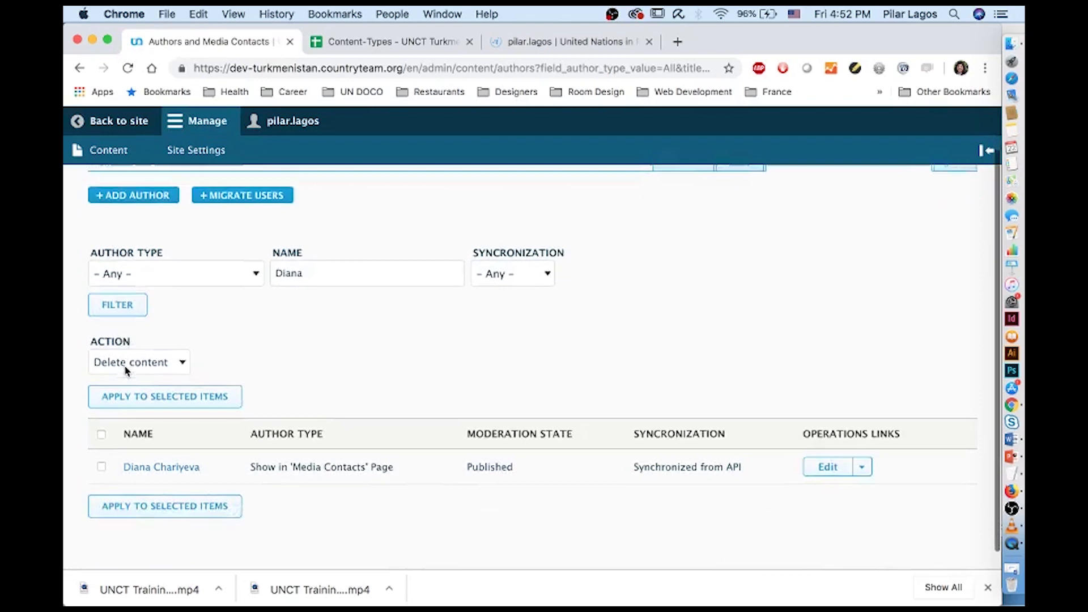
pyautogui.click(194, 456)
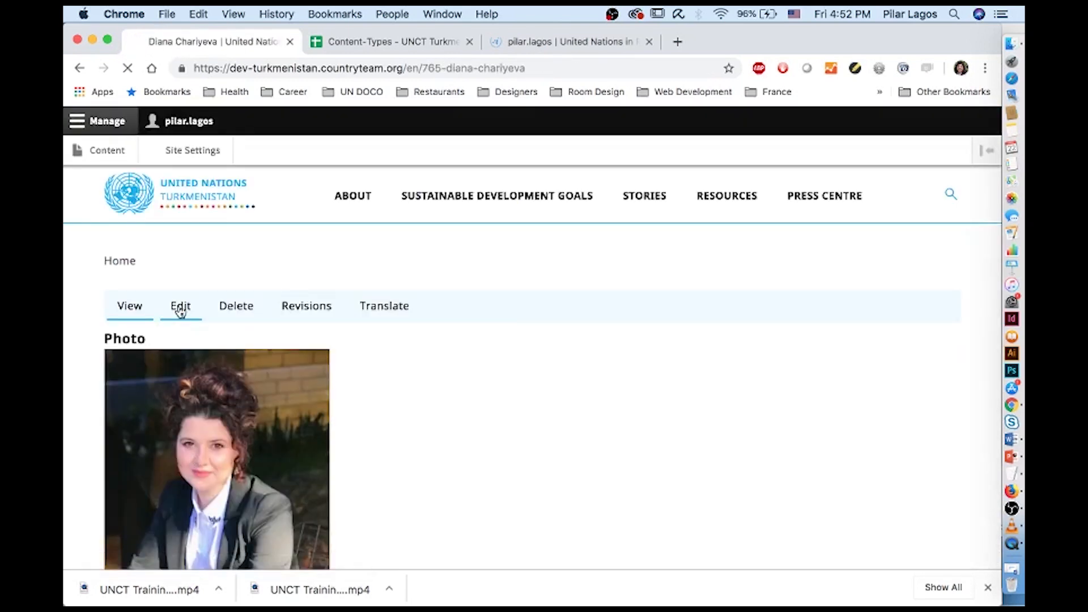
pyautogui.click(180, 306)
# Remove the existing author's current photo in her edit form
pyautogui.scroll(-2, 179, 306)
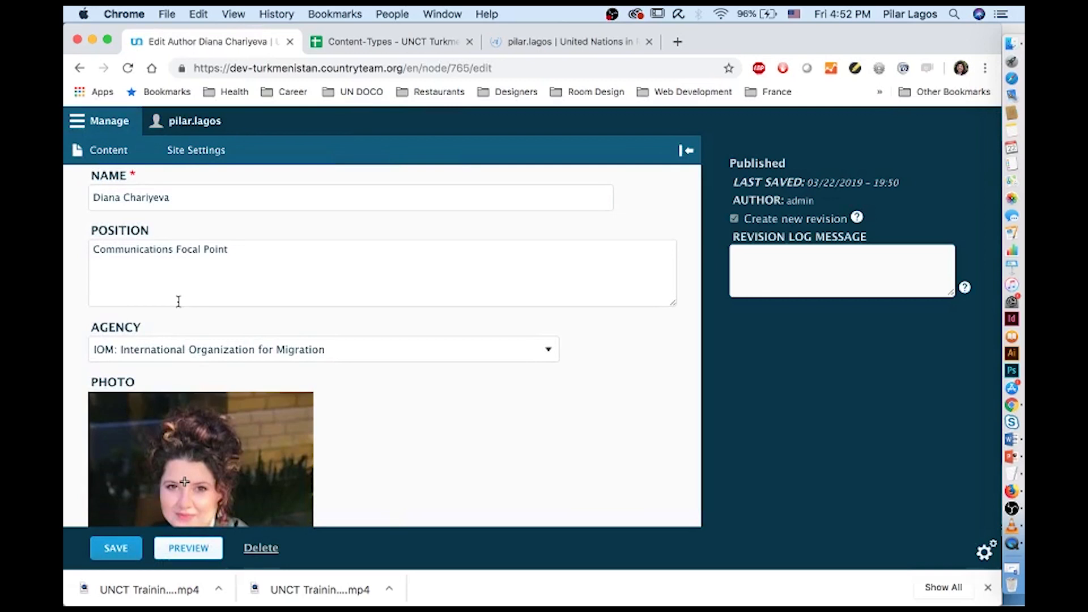
pyautogui.scroll(-1, 178, 301)
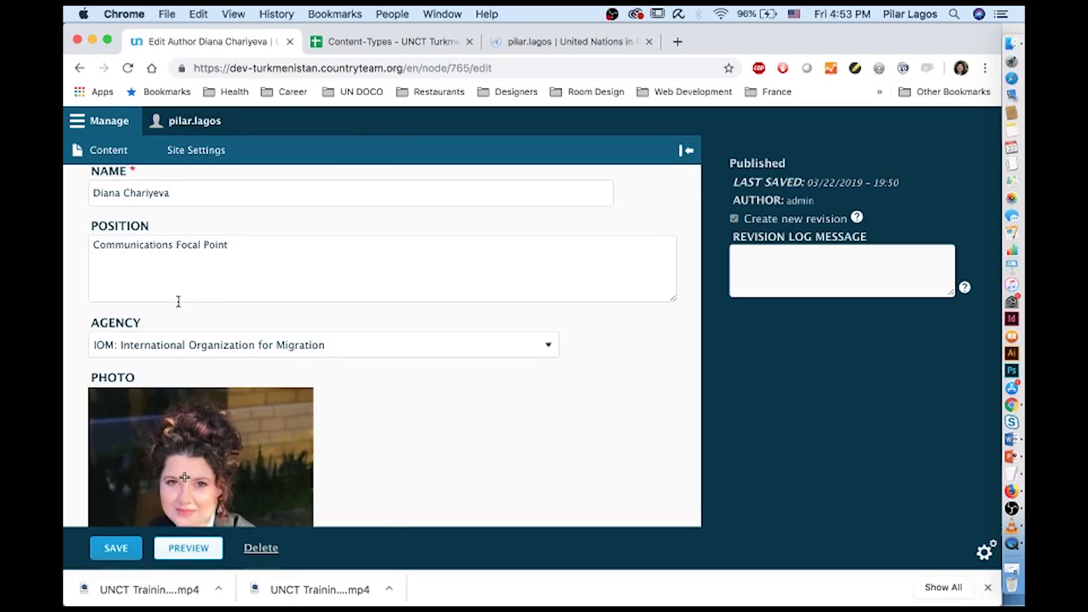
pyautogui.scroll(-9, 177, 301)
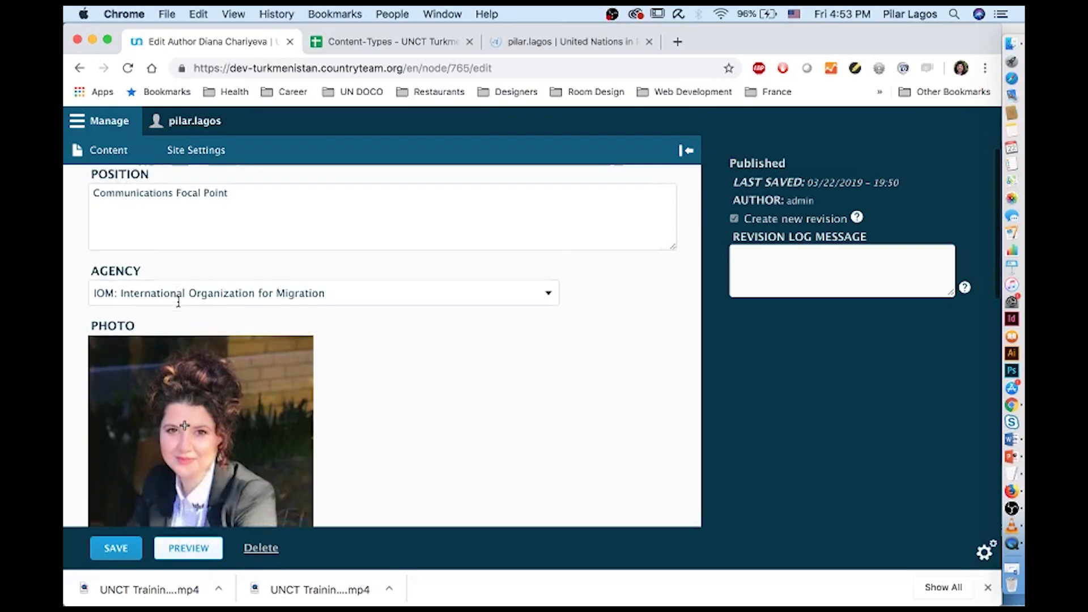
pyautogui.scroll(-6, 178, 301)
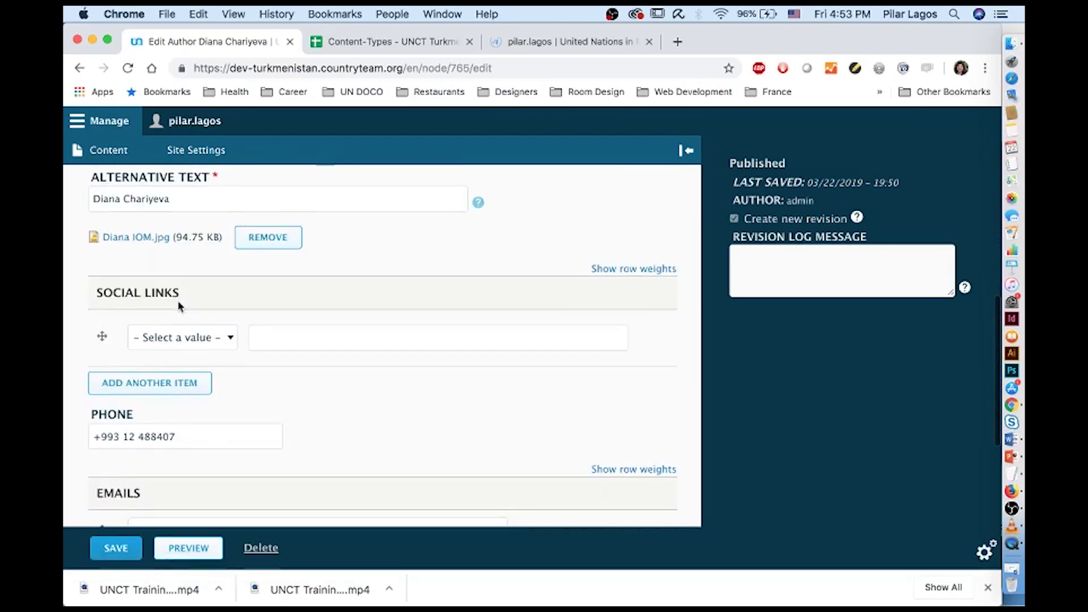
pyautogui.scroll(-2, 178, 306)
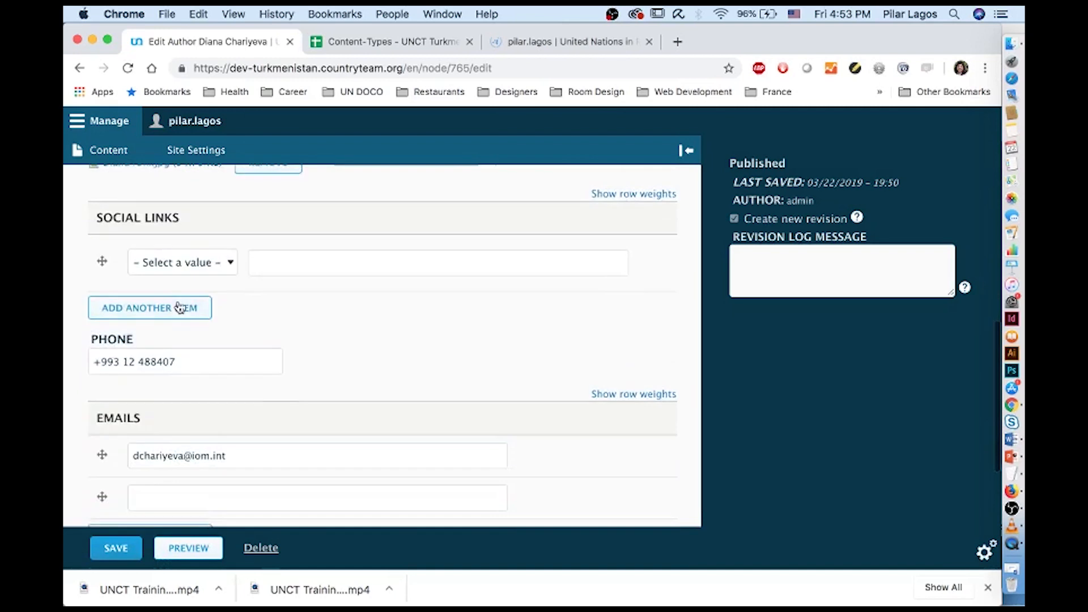
pyautogui.scroll(12, 179, 305)
pyautogui.scroll(-4, 256, 500)
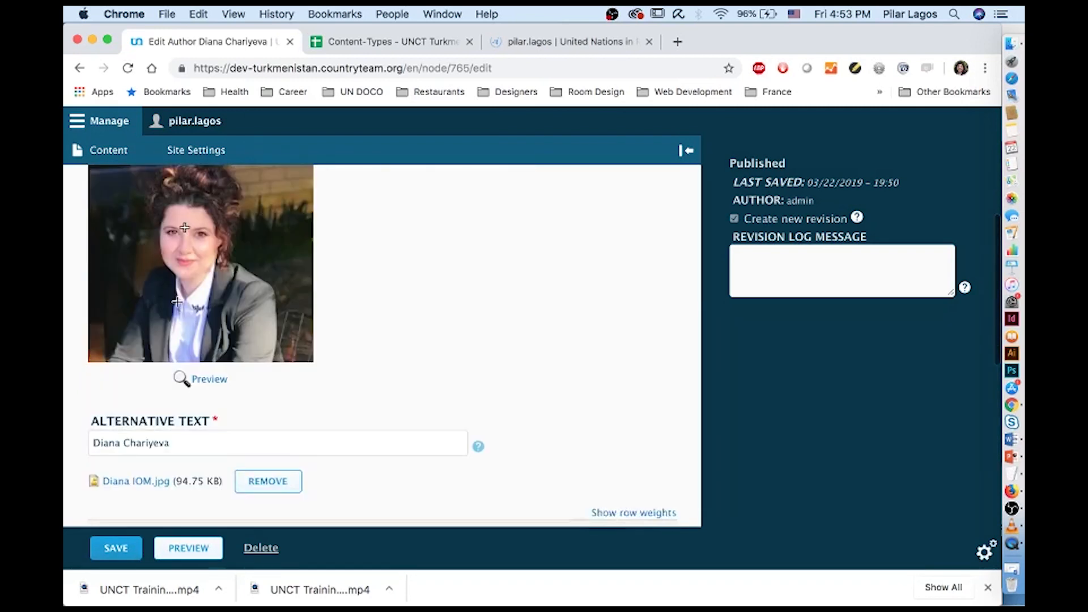
pyautogui.click(258, 493)
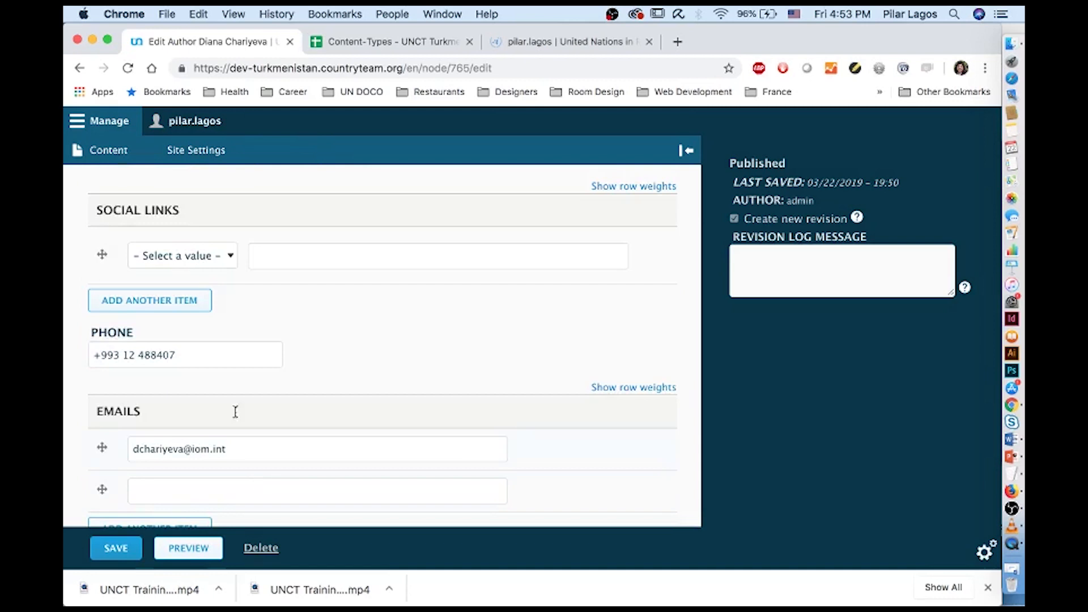
pyautogui.scroll(3, 182, 269)
# Upload the portrait JPEG from UNCT Training > Author as the author's new photo
pyautogui.click(102, 337)
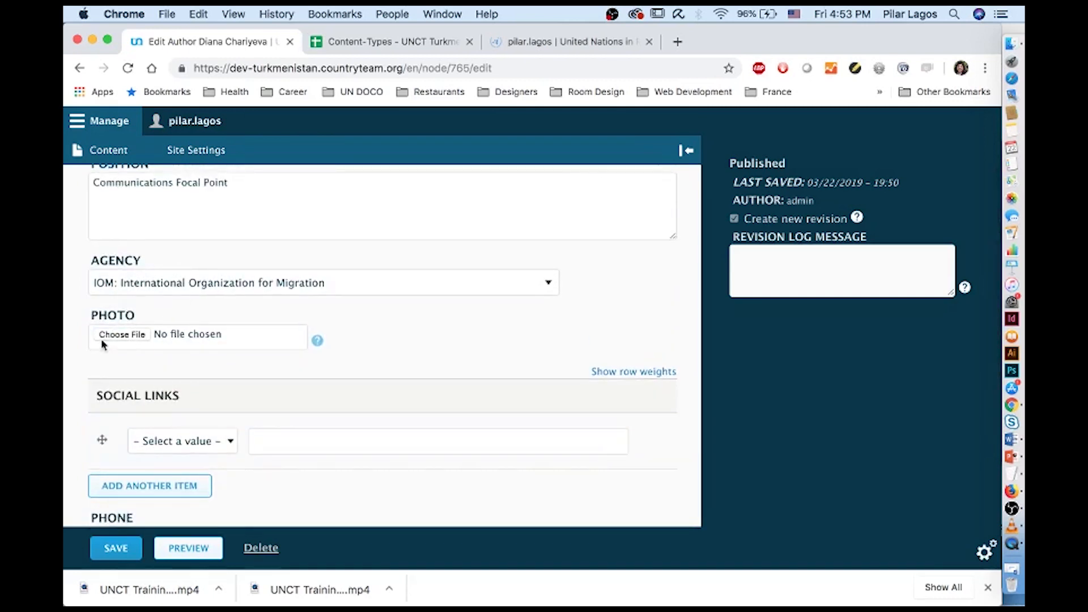
pyautogui.click(501, 97)
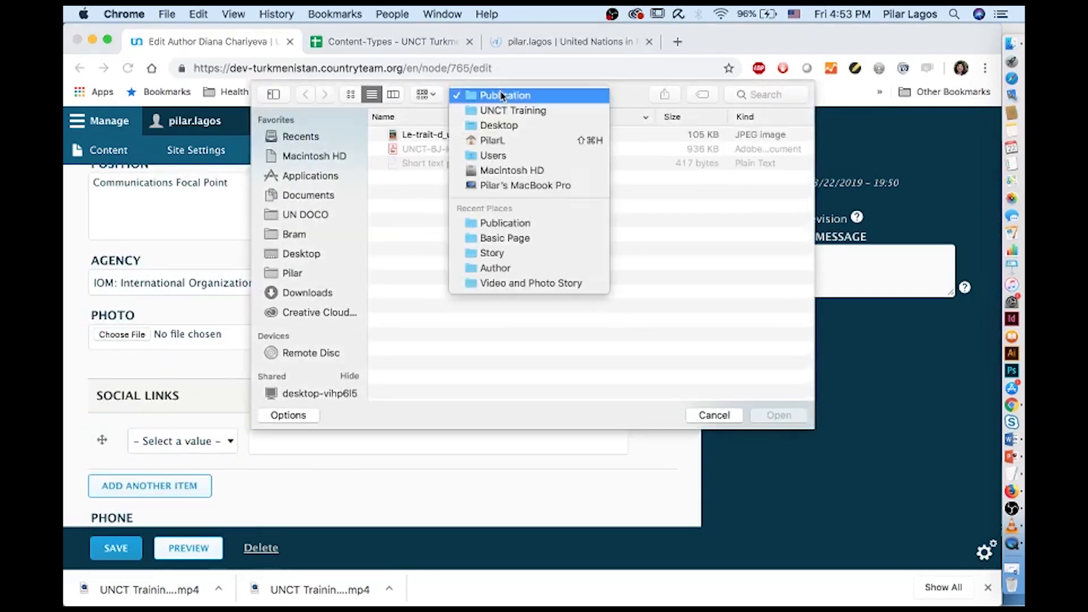
pyautogui.click(510, 107)
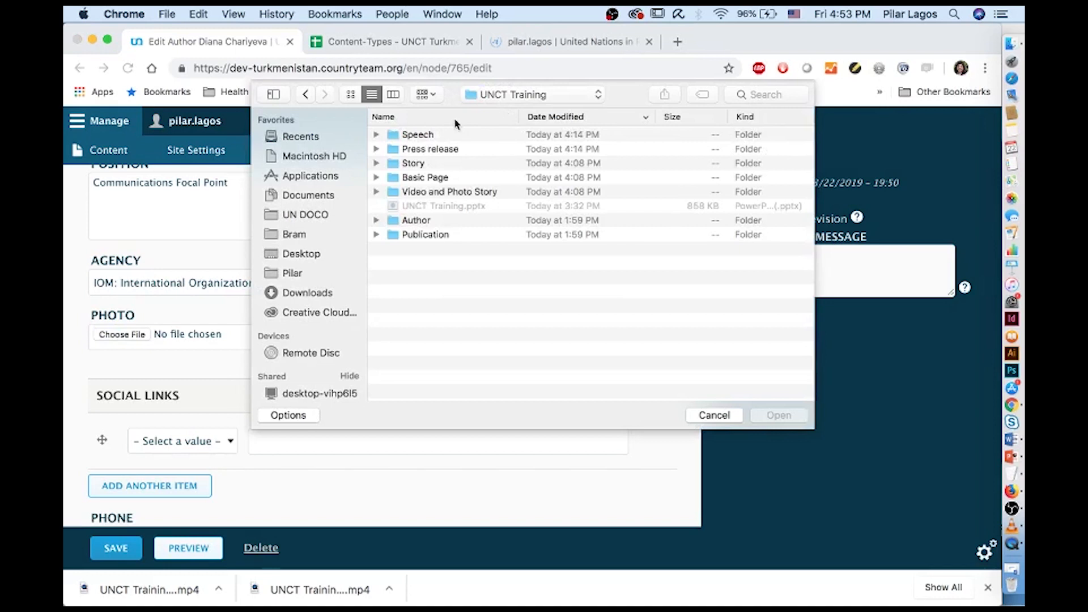
pyautogui.doubleClick(431, 221)
pyautogui.click(433, 149)
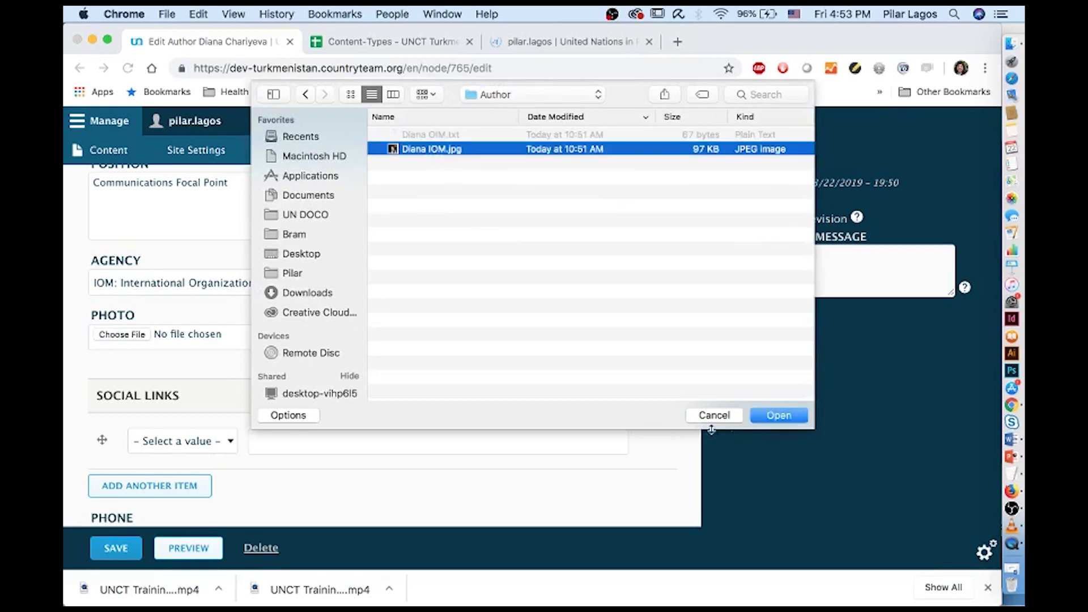
pyautogui.click(768, 415)
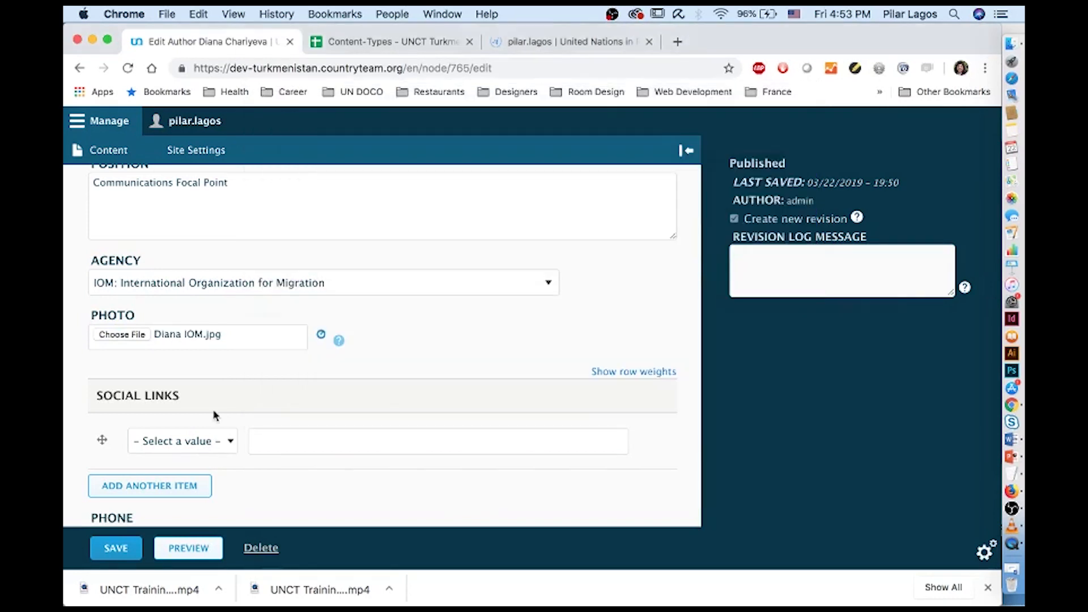
# Try saving the author profile, which flags the photo's Alternative Text as required
pyautogui.scroll(2, 213, 403)
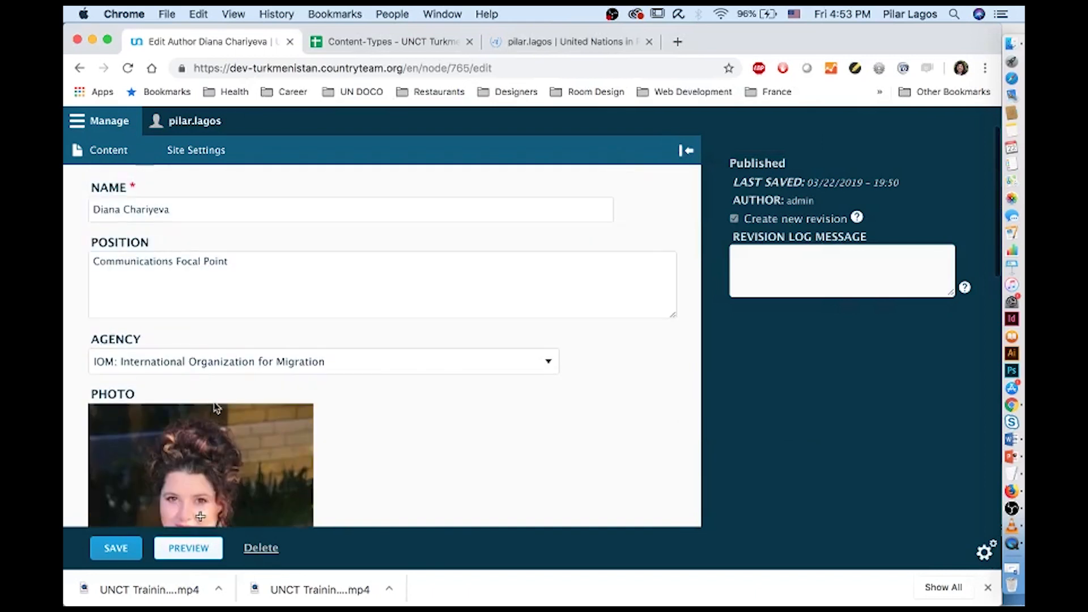
pyautogui.scroll(-2, 203, 463)
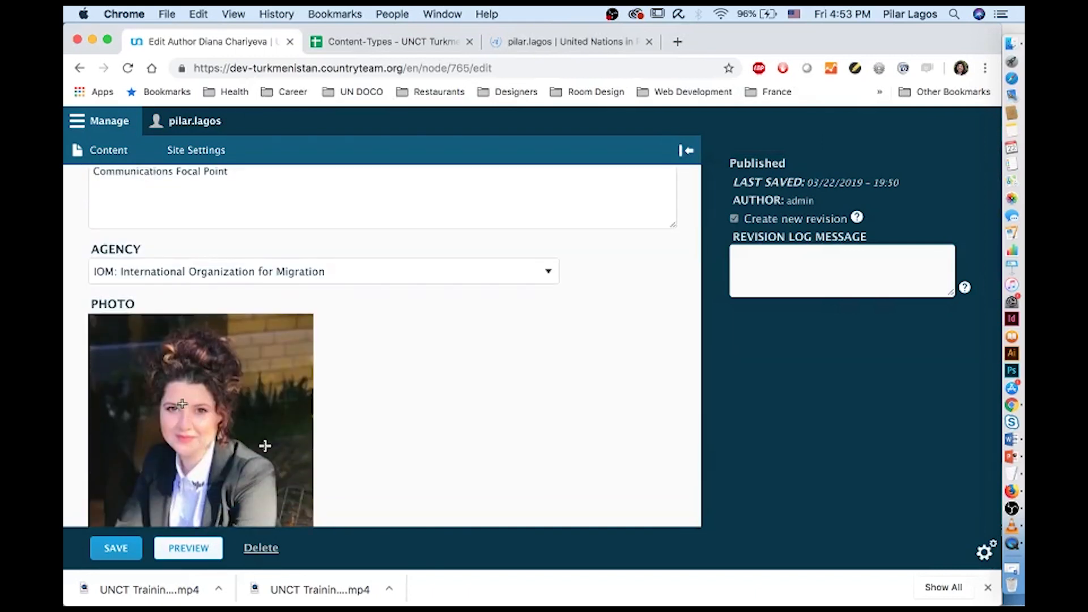
pyautogui.scroll(2, 261, 442)
pyautogui.moveTo(175, 182); pyautogui.dragTo(136, 183)
pyautogui.scroll(-5, 332, 346)
pyautogui.scroll(-3, 333, 346)
pyautogui.scroll(3, 333, 346)
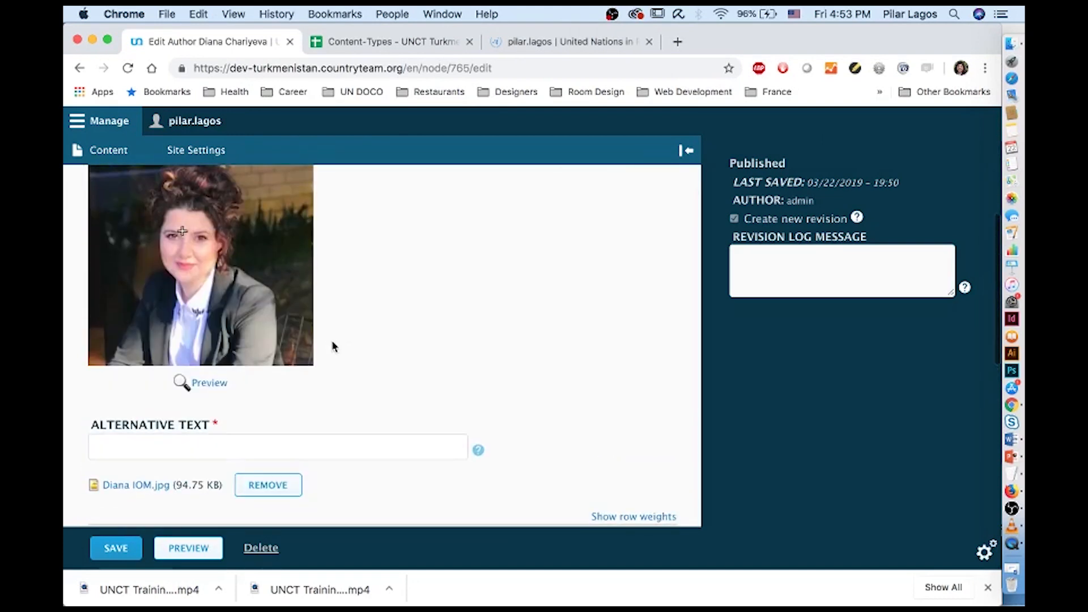
pyautogui.scroll(-10, 333, 347)
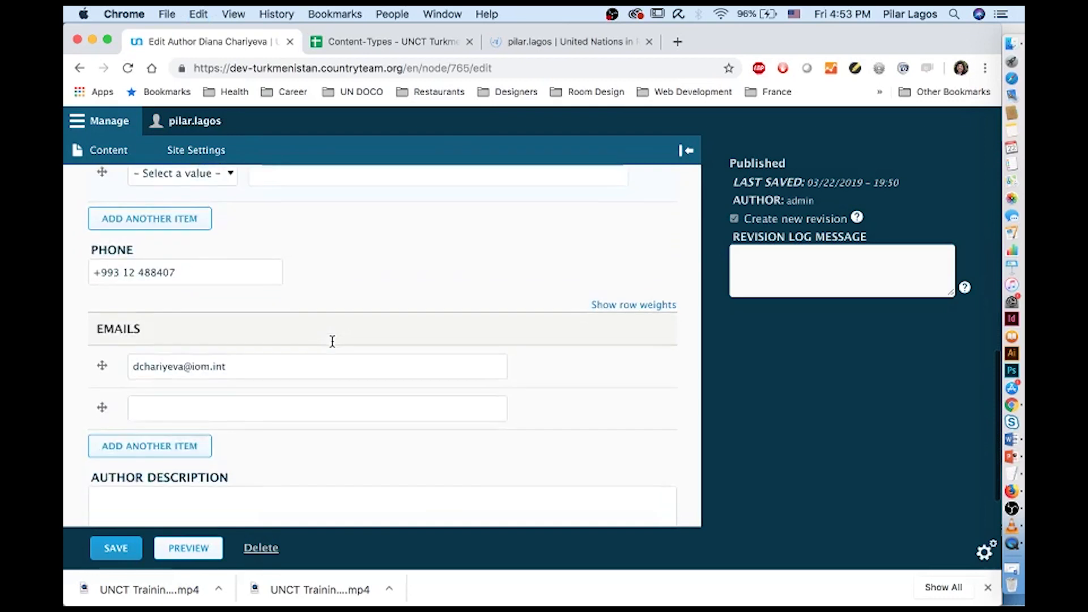
pyautogui.scroll(-3, 333, 341)
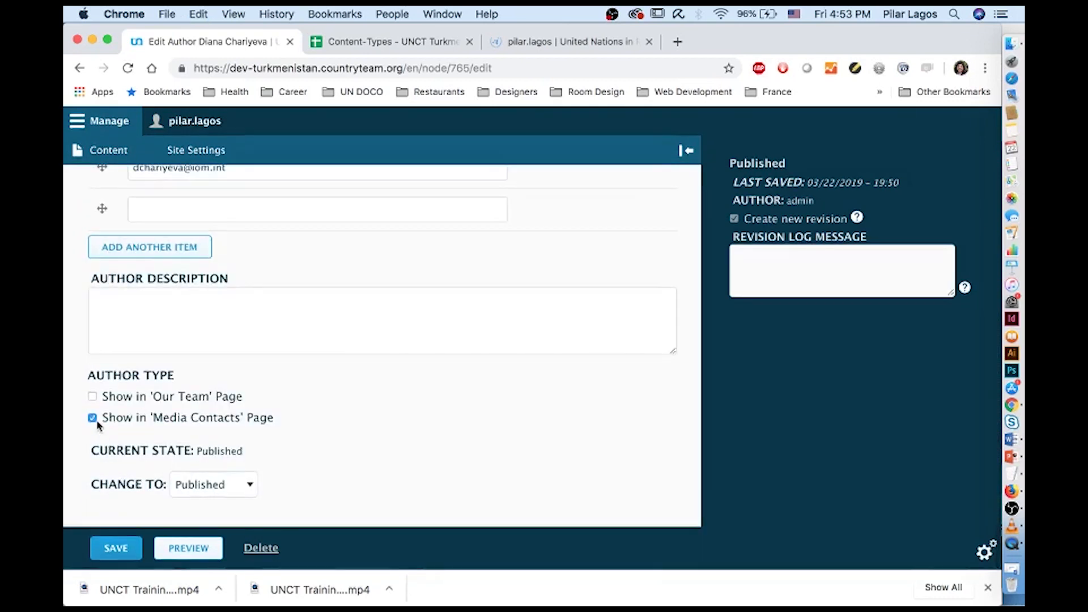
pyautogui.click(129, 549)
# Paste the author's name as the photo's alternative text and save the profile
pyautogui.scroll(3, 283, 371)
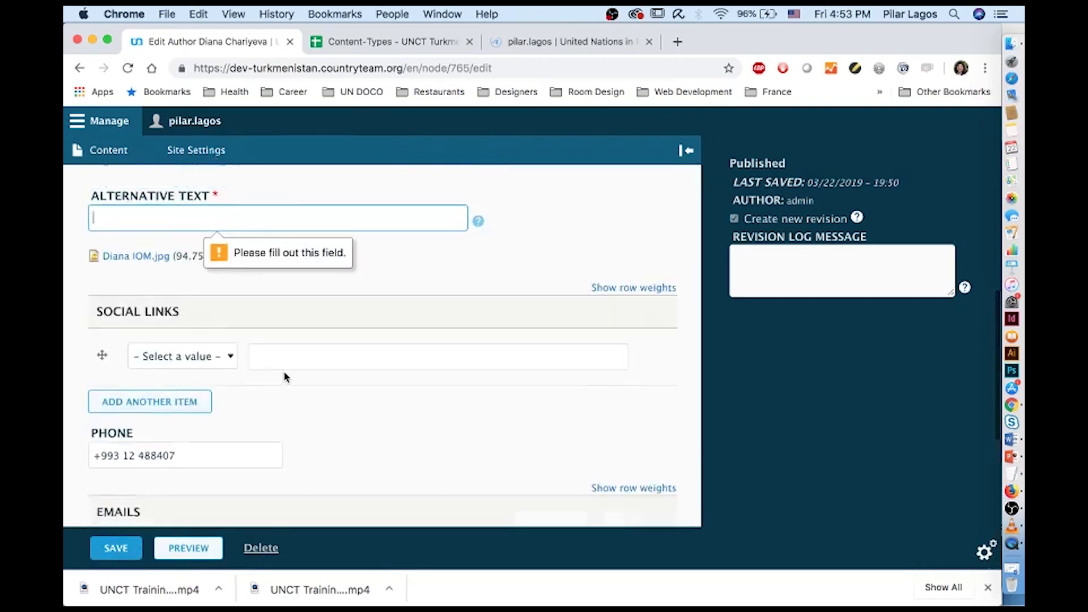
pyautogui.scroll(2, 285, 372)
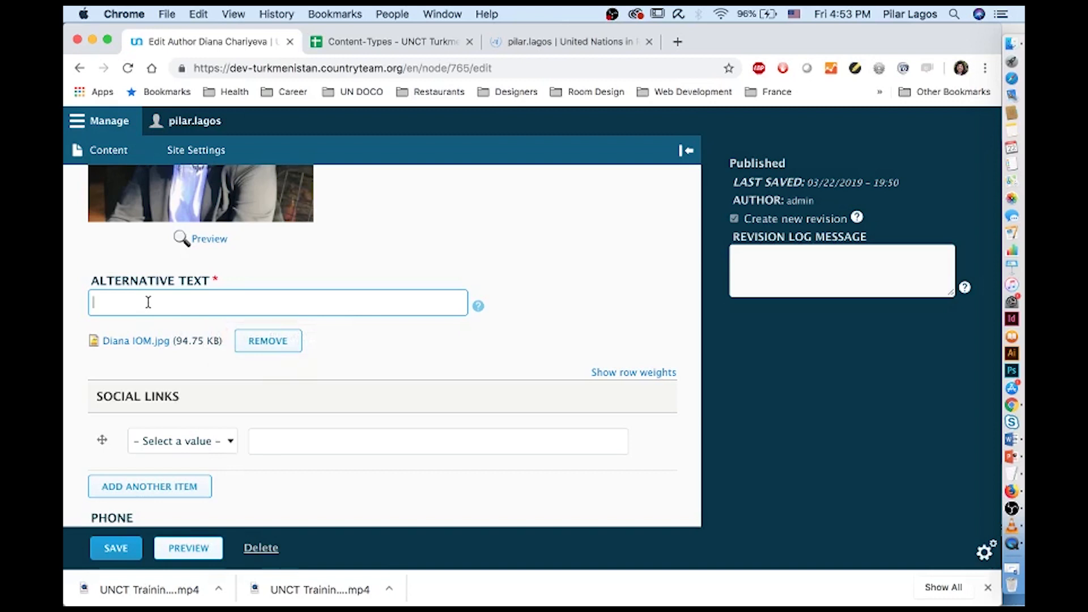
pyautogui.scroll(-3, 192, 448)
pyautogui.scroll(-10, 193, 451)
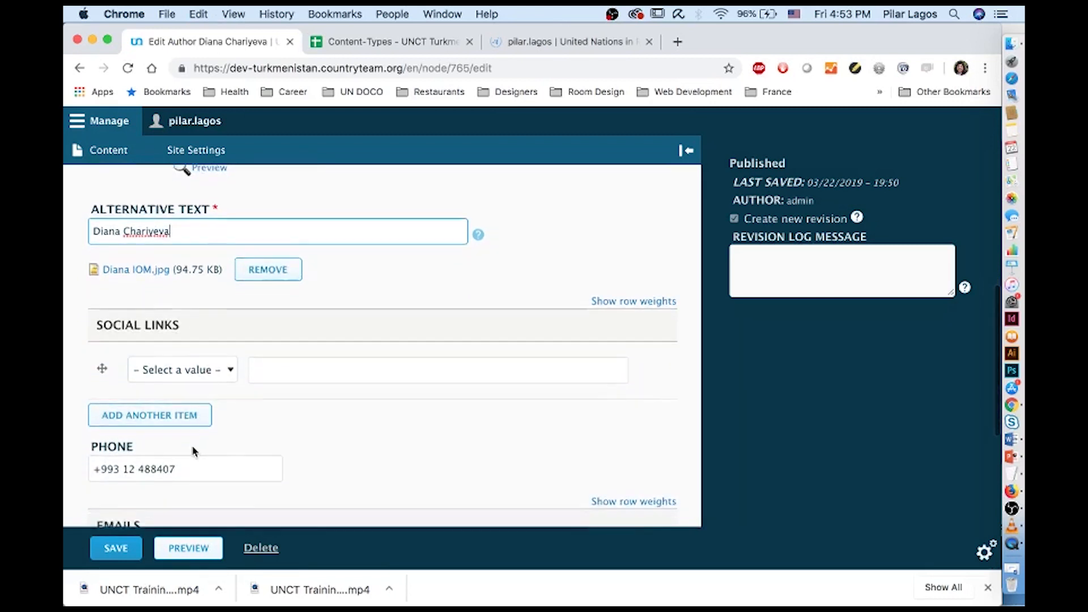
pyautogui.scroll(-9, 193, 447)
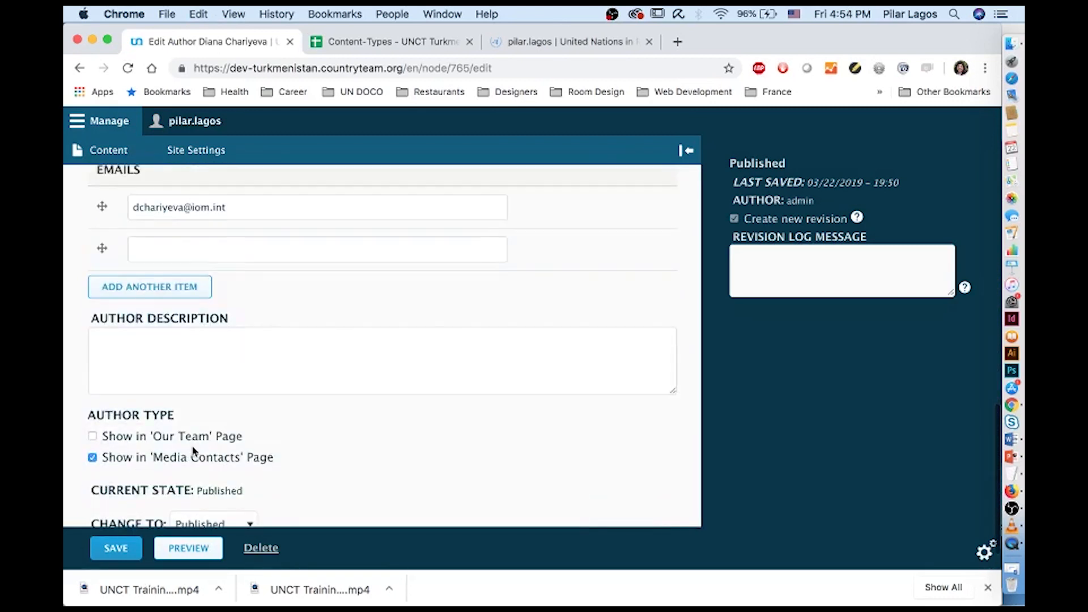
pyautogui.click(116, 548)
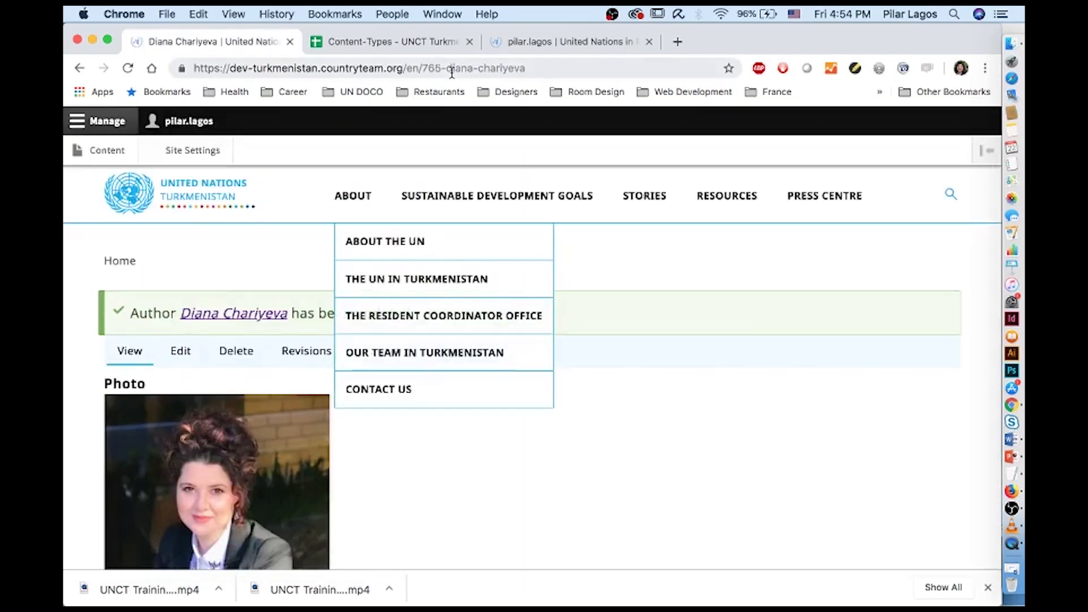
# Copy the site's base address and load the public home page in a new tab
pyautogui.click(370, 65)
pyautogui.click(412, 67)
pyautogui.moveTo(408, 68); pyautogui.dragTo(128, 62)
pyautogui.press('super+c')
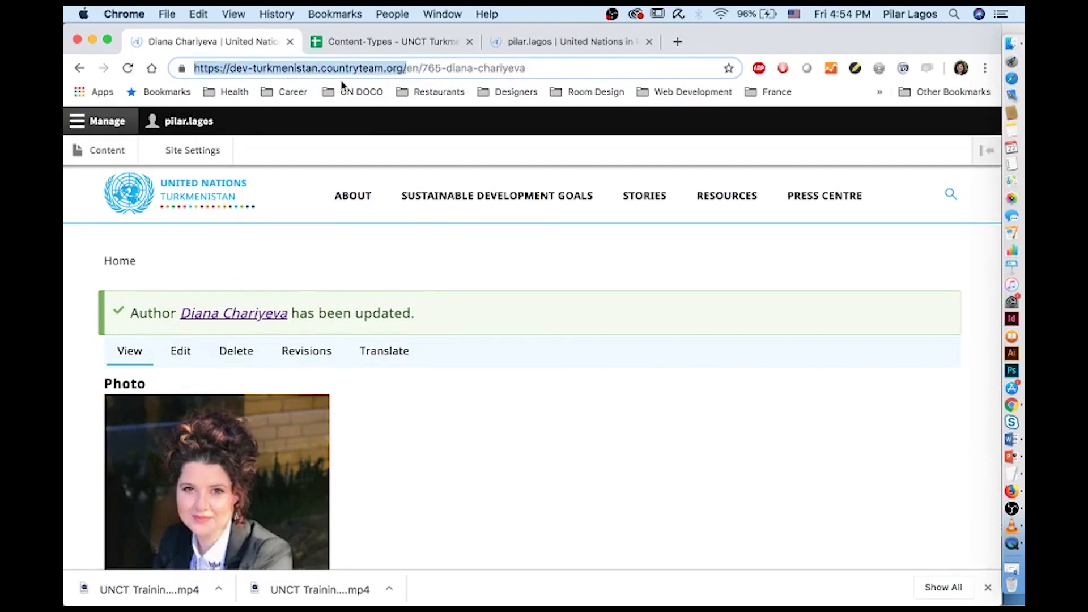
pyautogui.click(677, 41)
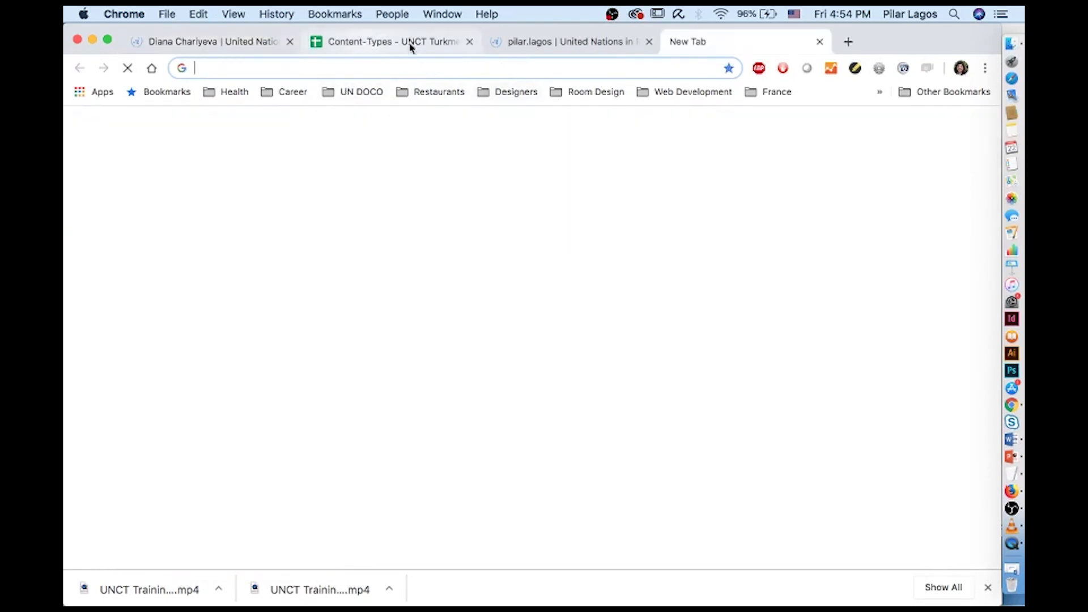
pyautogui.moveTo(770, 41); pyautogui.dragTo(435, 44)
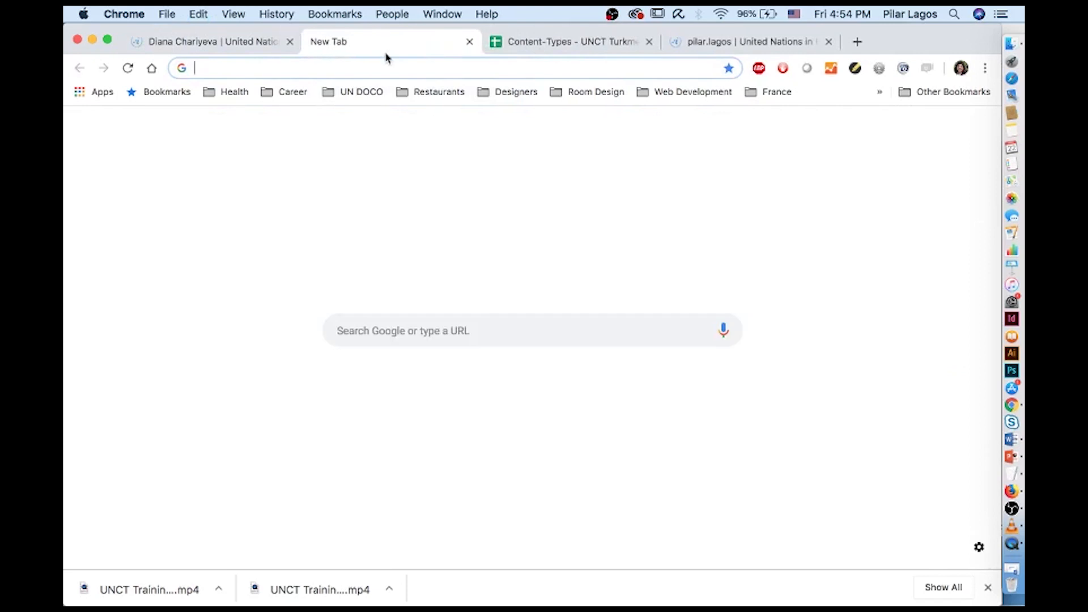
pyautogui.press('super+v')
pyautogui.press('Return')
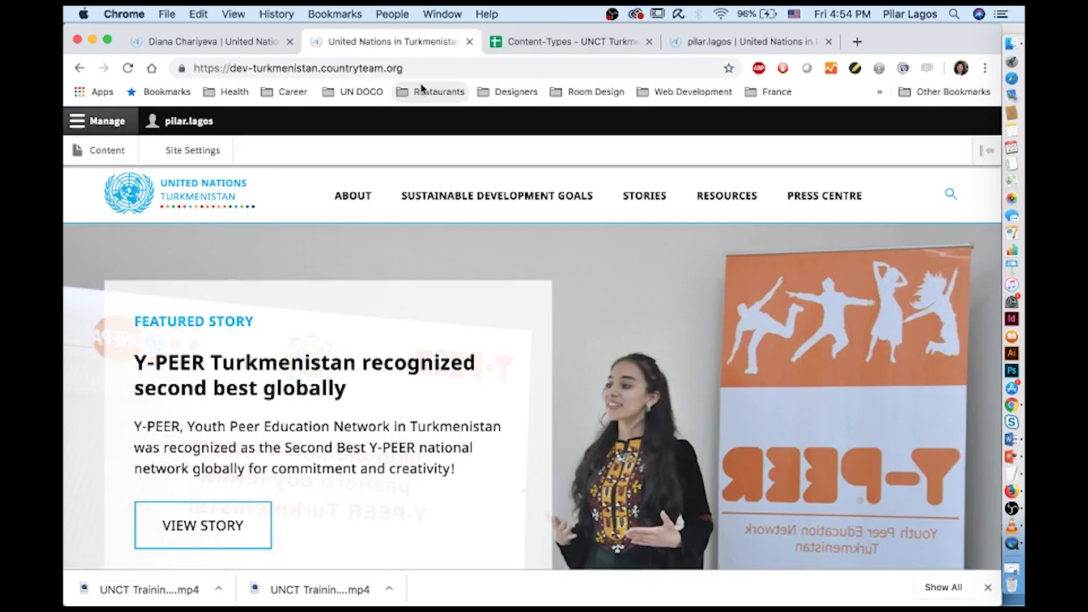
# Check the author's new portrait on Press Centre > Media Contacts, then return to admin Content
pyautogui.moveTo(804, 203)
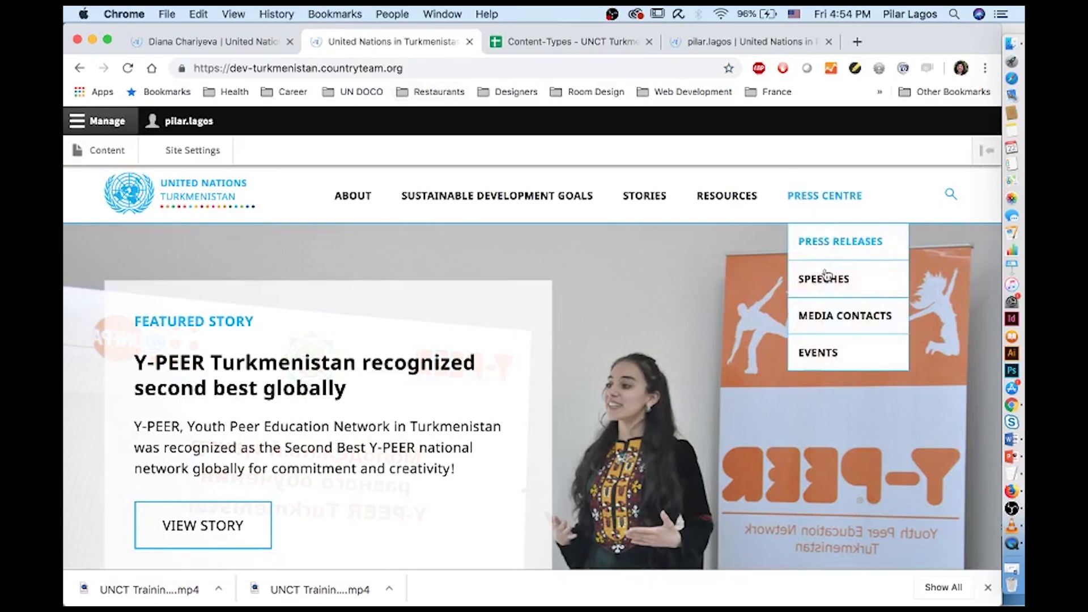
pyautogui.click(835, 315)
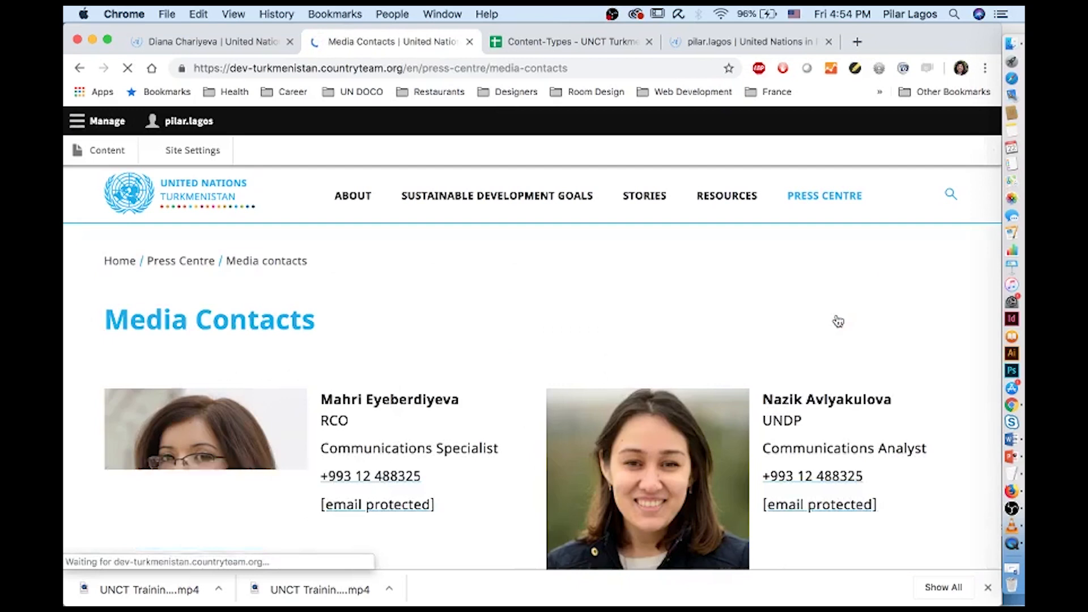
pyautogui.scroll(-14, 838, 321)
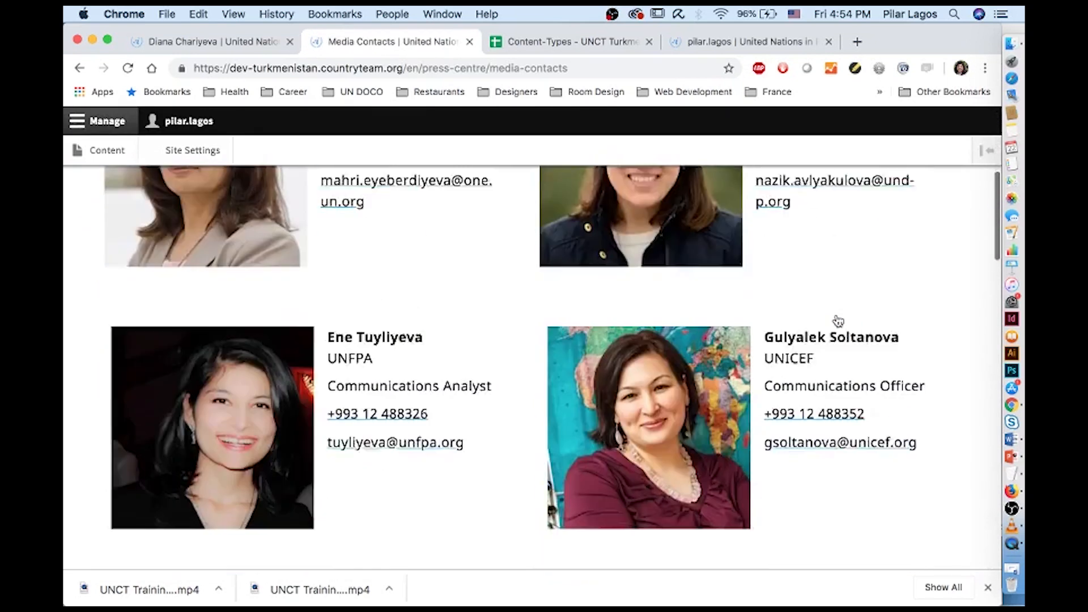
pyautogui.scroll(-1, 838, 322)
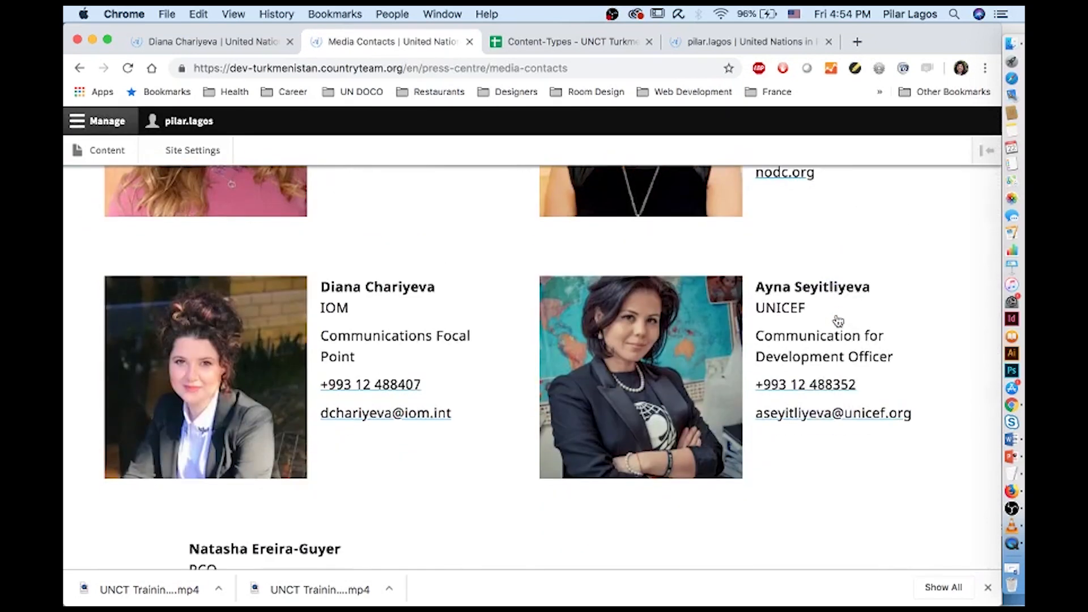
pyautogui.scroll(-3, 838, 321)
pyautogui.scroll(5, 837, 322)
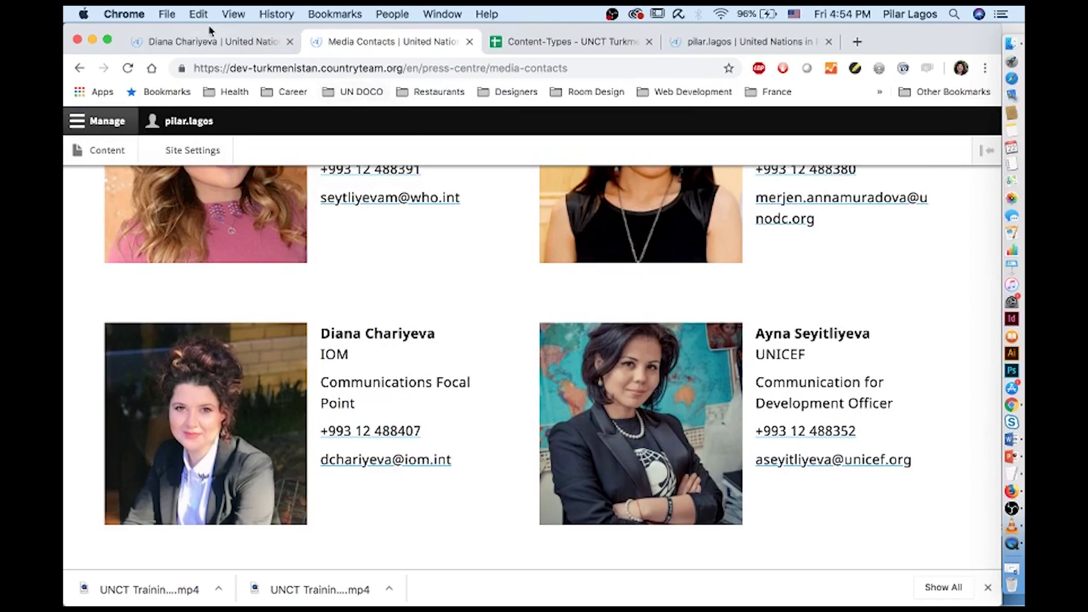
pyautogui.click(218, 42)
pyautogui.click(113, 150)
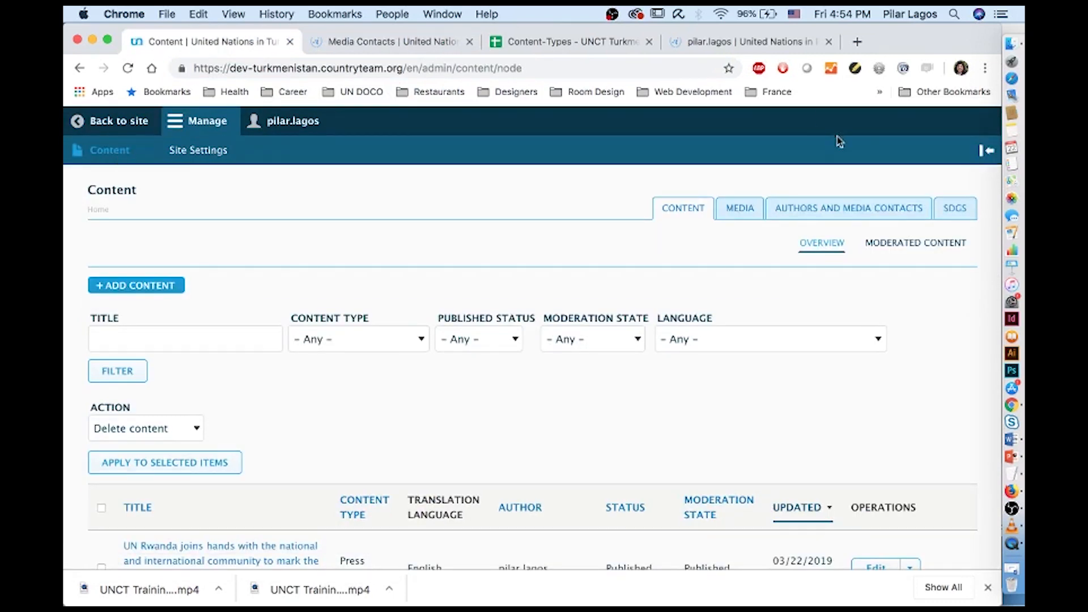
# Visit Authors and Media Contacts and Add Author, then return to Content and choose + Add Content
pyautogui.click(852, 209)
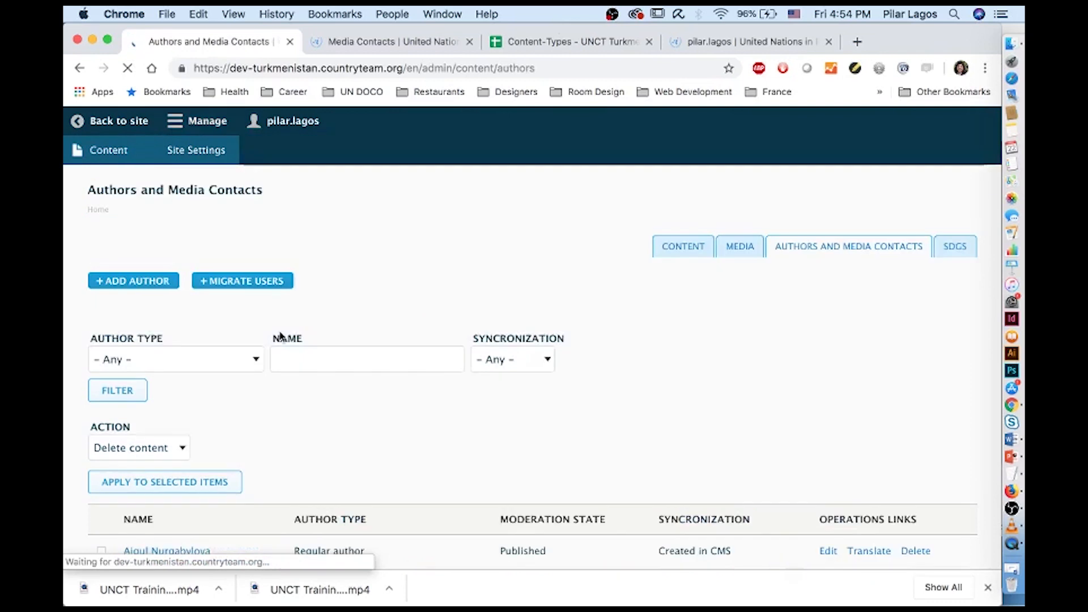
pyautogui.click(160, 245)
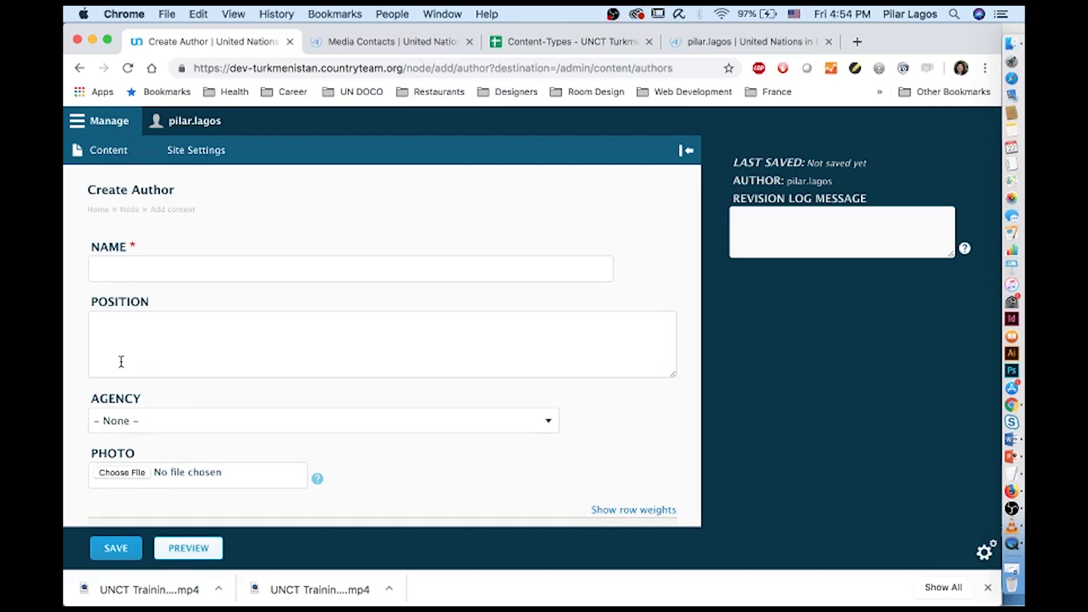
pyautogui.click(124, 154)
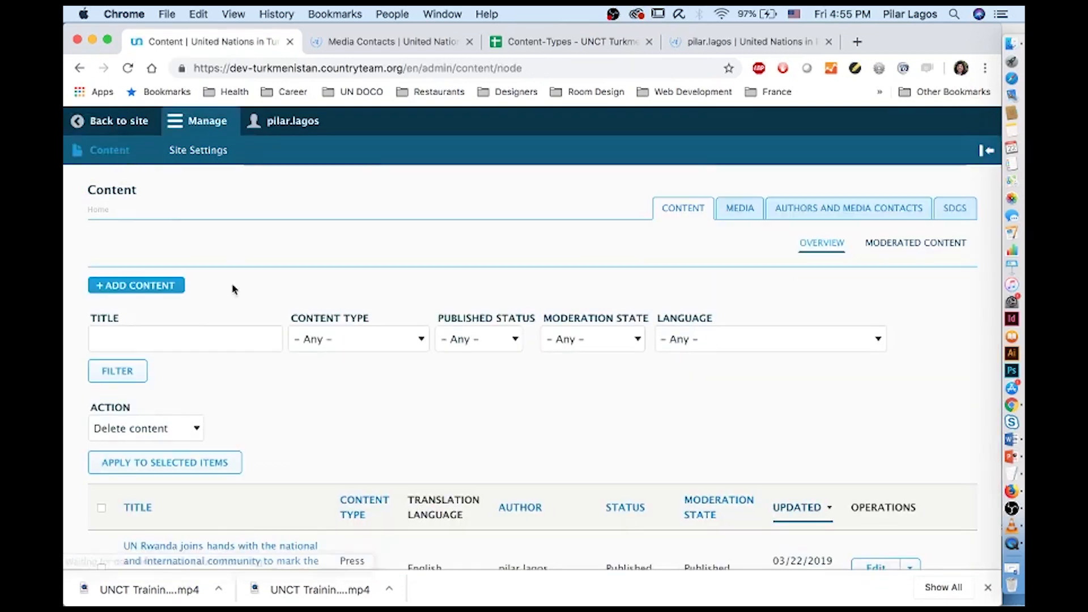
pyautogui.click(175, 286)
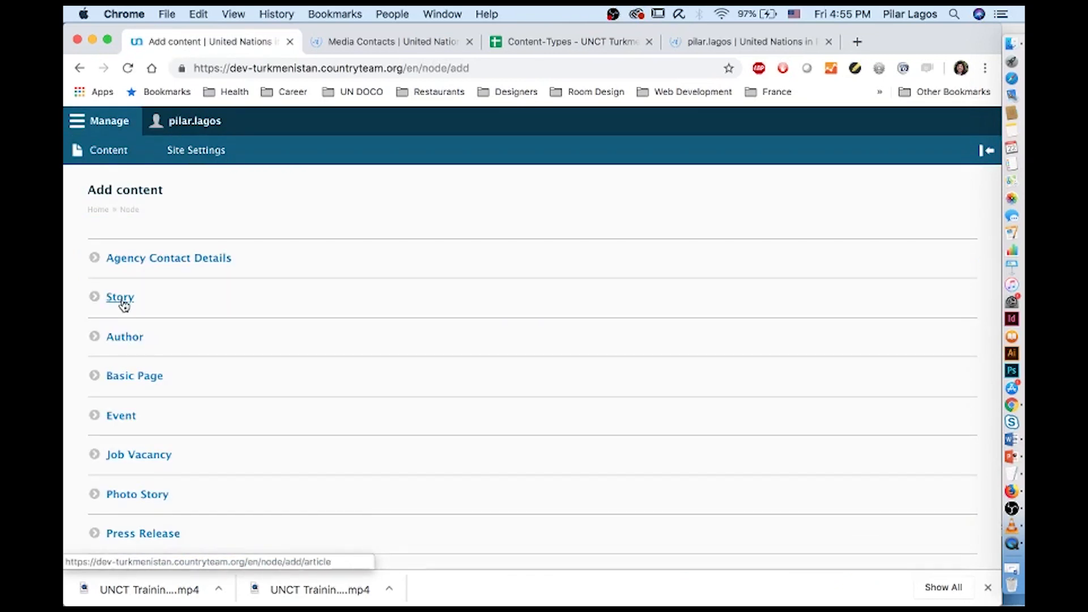
# Choose Story on the Add content page to open a blank Create Story form
pyautogui.click(125, 305)
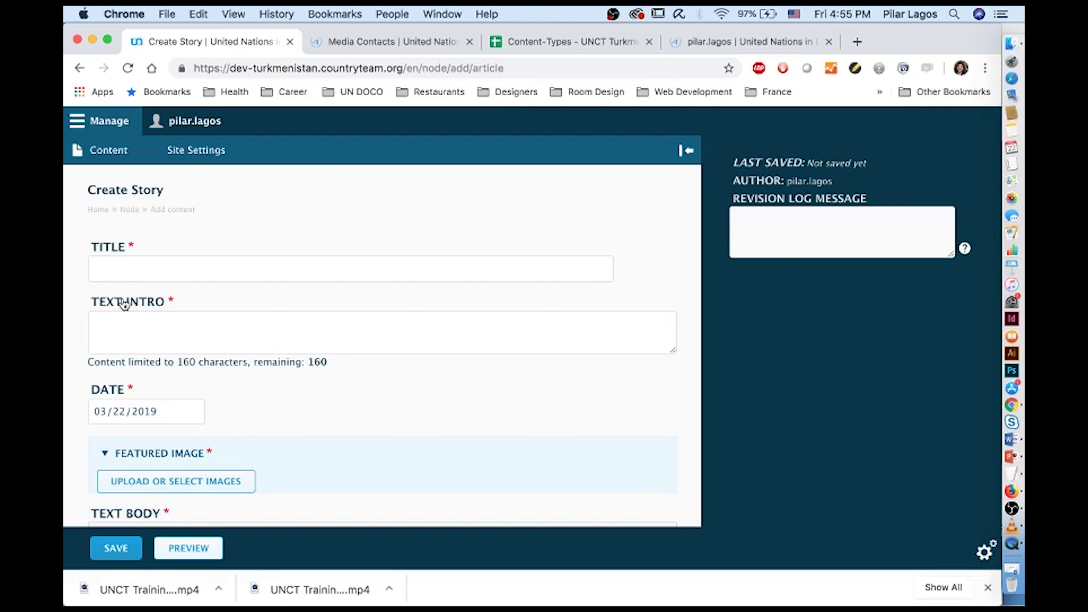
# Open Story example.docx from UNCT Training > Story in Word, select its title, and narrow the window
pyautogui.click(1012, 43)
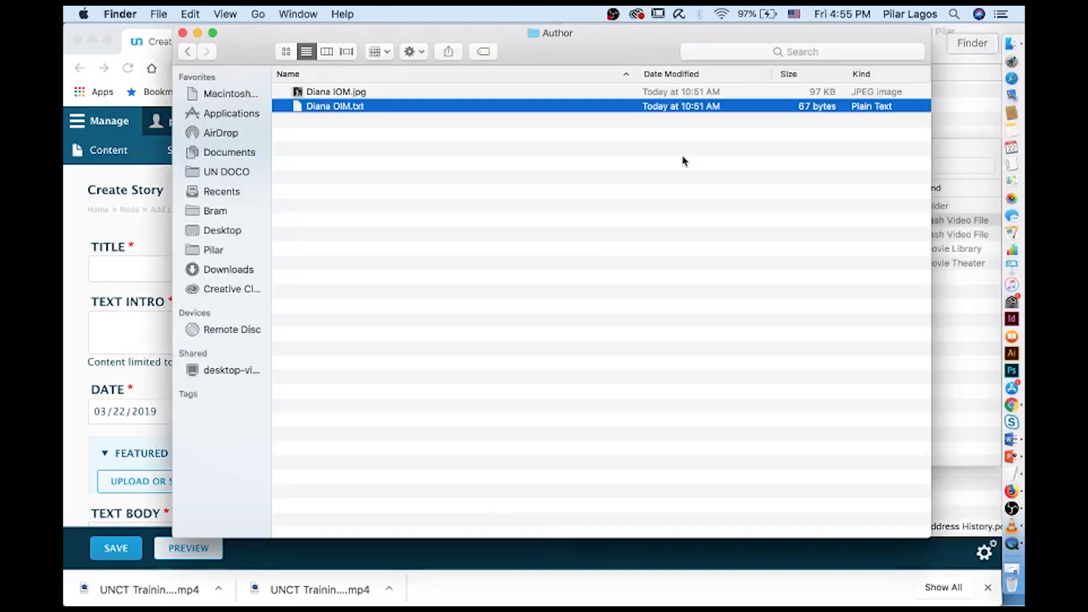
pyautogui.click(187, 51)
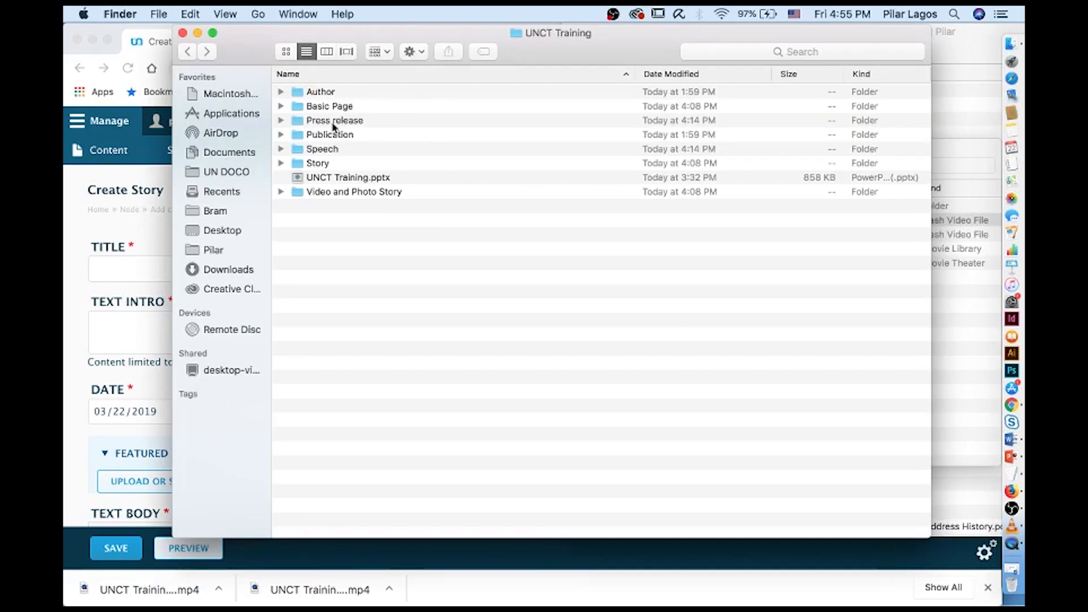
pyautogui.doubleClick(335, 163)
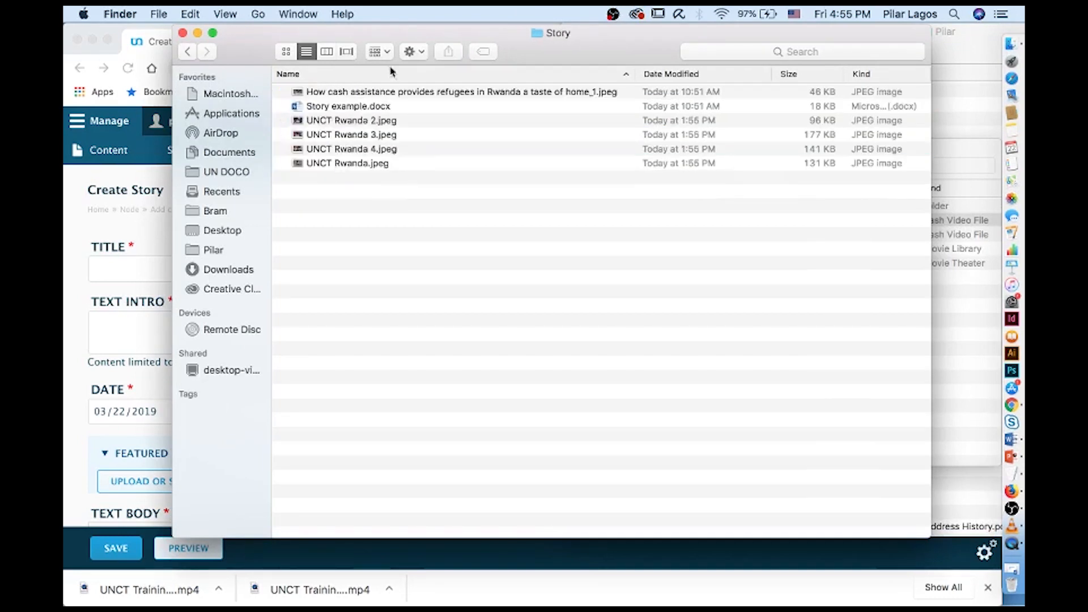
pyautogui.doubleClick(357, 107)
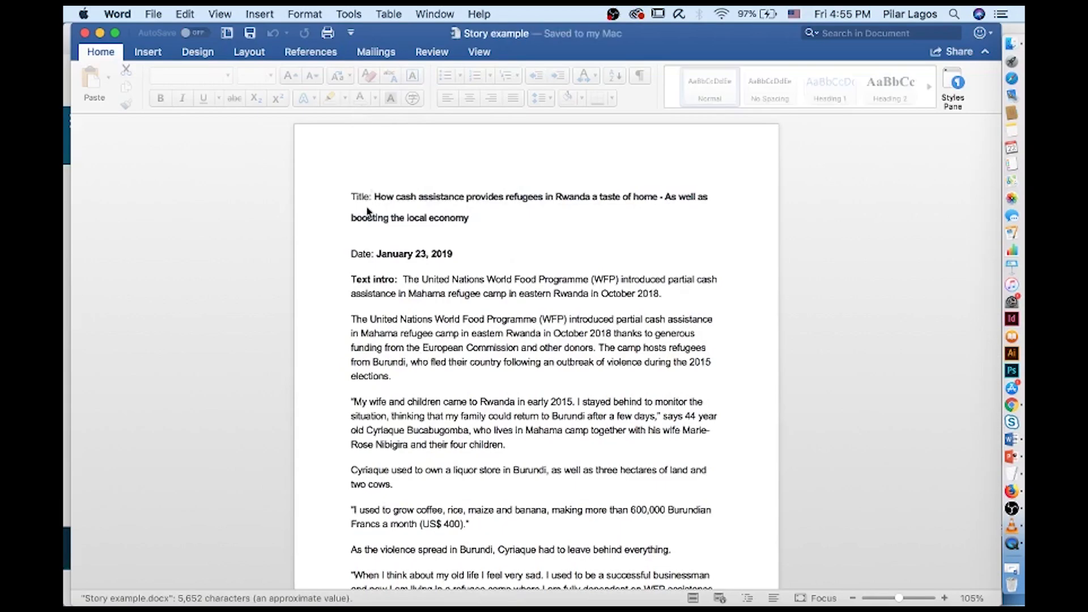
pyautogui.moveTo(382, 237); pyautogui.dragTo(344, 268)
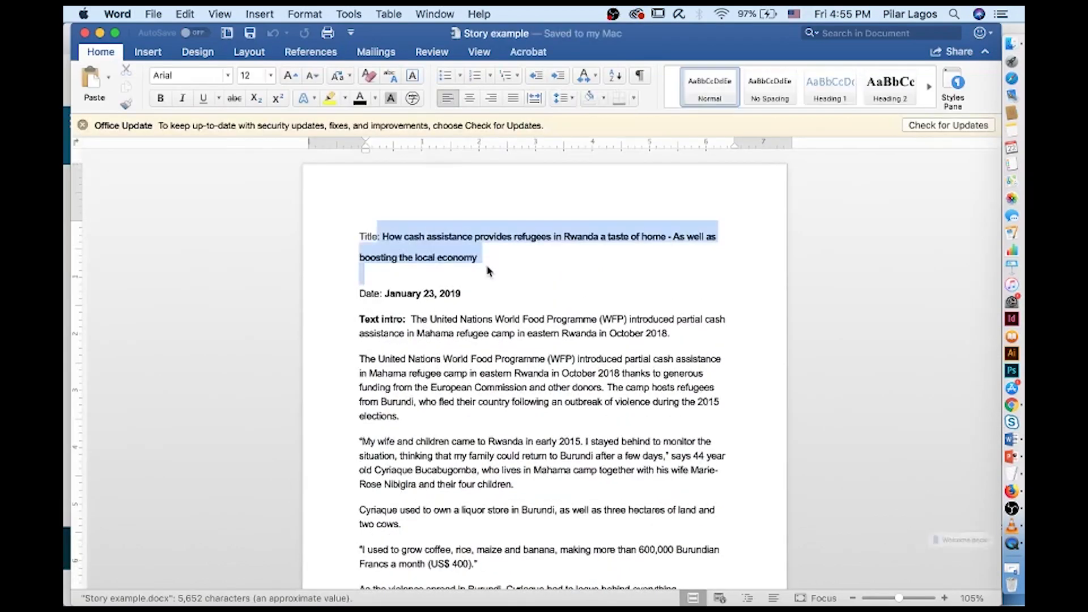
pyautogui.moveTo(71, 181); pyautogui.dragTo(515, 184)
# Paste the story title and intro sentence from the Word draft into Title and Text intro
pyautogui.click(134, 247)
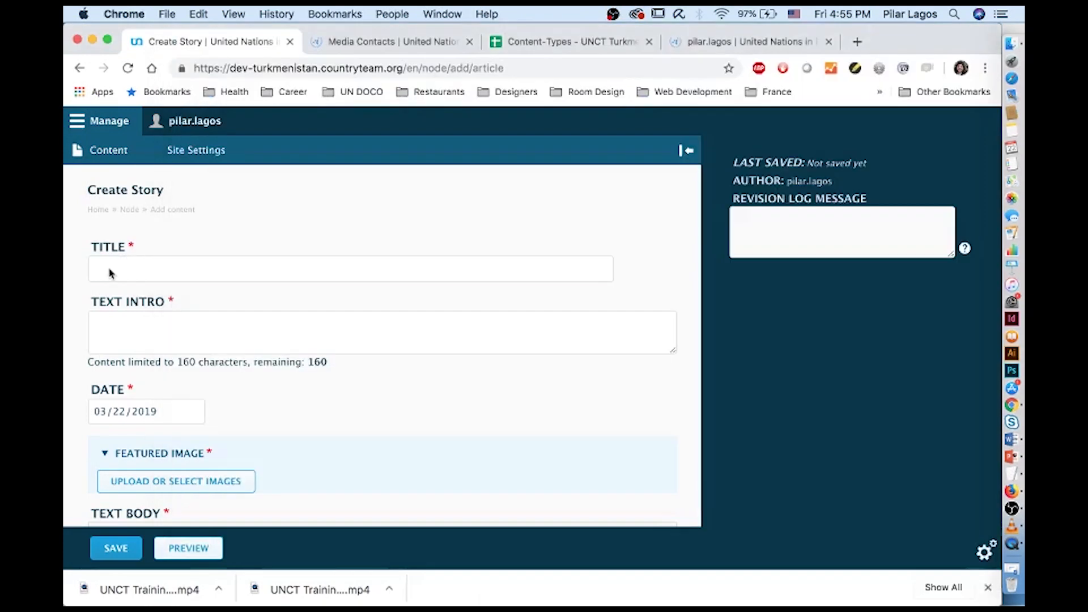
pyautogui.click(120, 271)
pyautogui.write('Title: How cash assistance provides refugees in Rwanda a taste of home – As well as boosting the local economy')
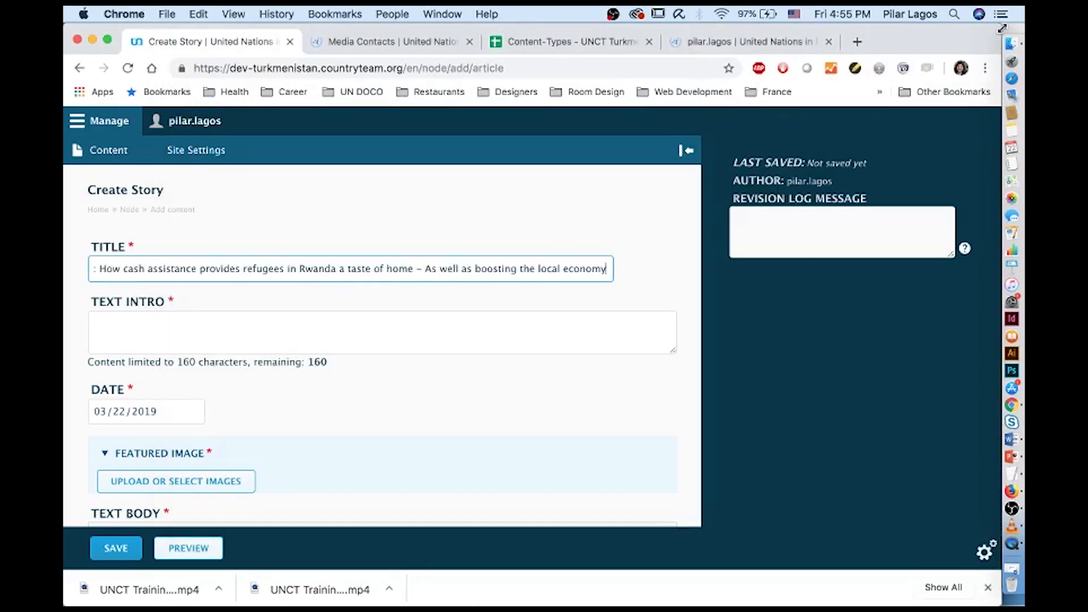
pyautogui.moveTo(964, 26); pyautogui.dragTo(903, 26)
pyautogui.click(958, 199)
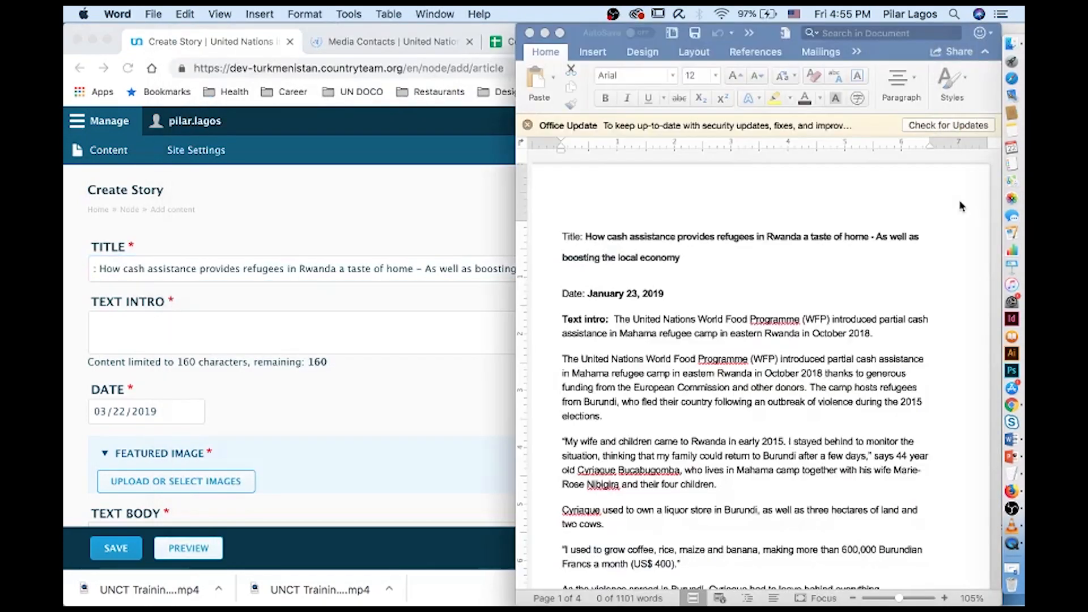
pyautogui.moveTo(616, 320); pyautogui.dragTo(873, 334)
pyautogui.press('super+c')
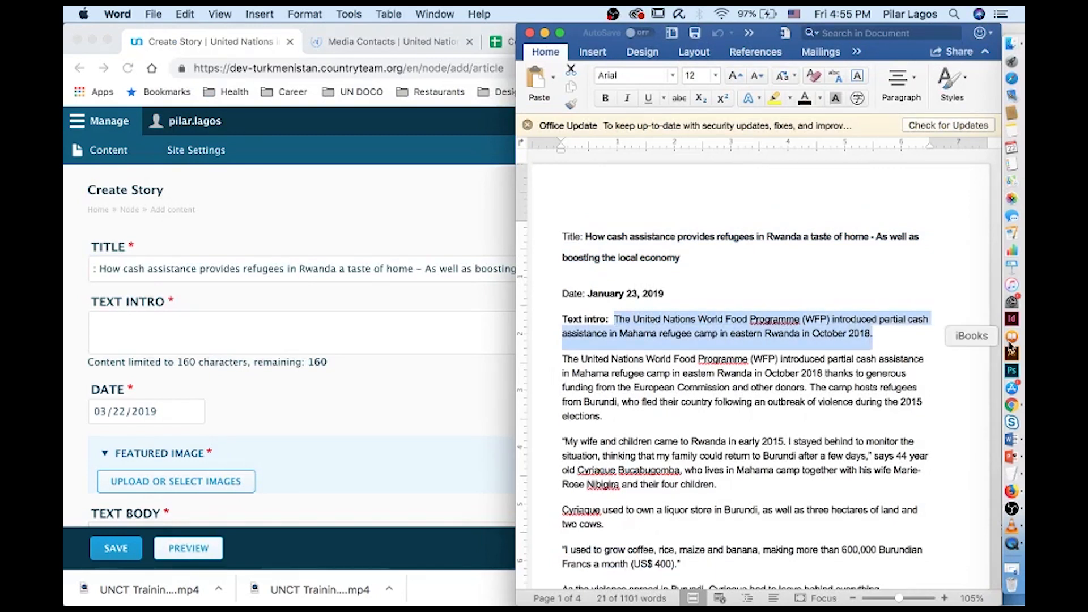
pyautogui.click(182, 346)
pyautogui.click(182, 341)
pyautogui.press('super+v')
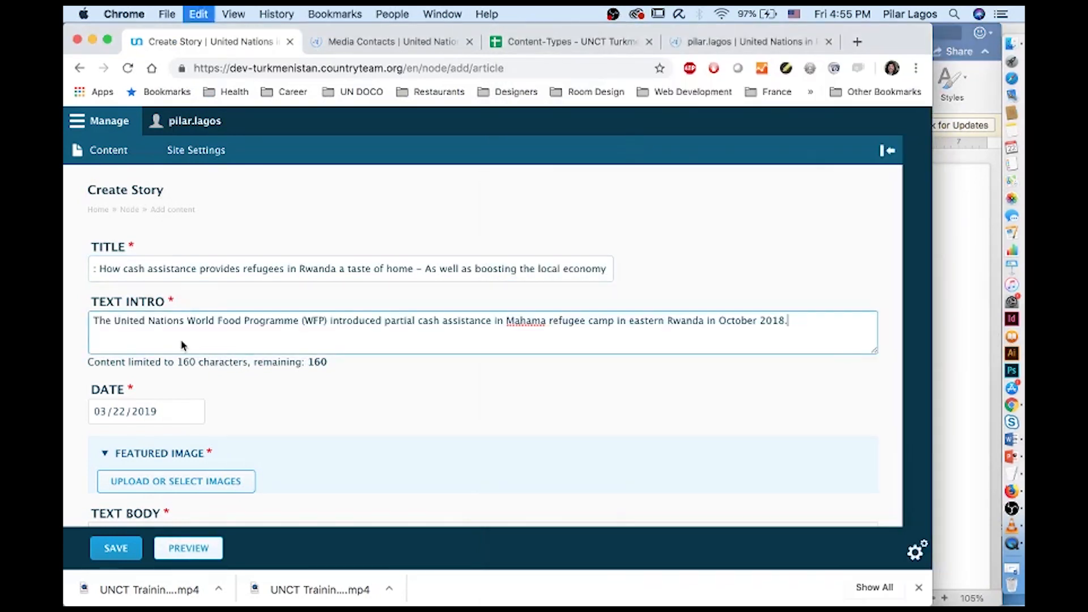
# Set the story's date to 01/23/2019
pyautogui.scroll(-4, 189, 364)
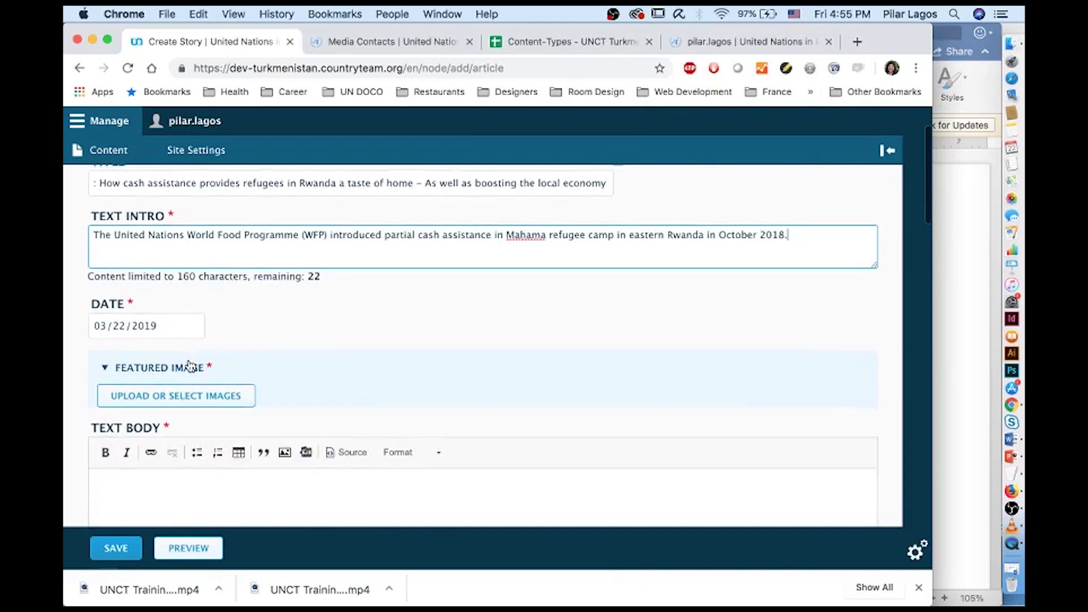
pyautogui.click(972, 317)
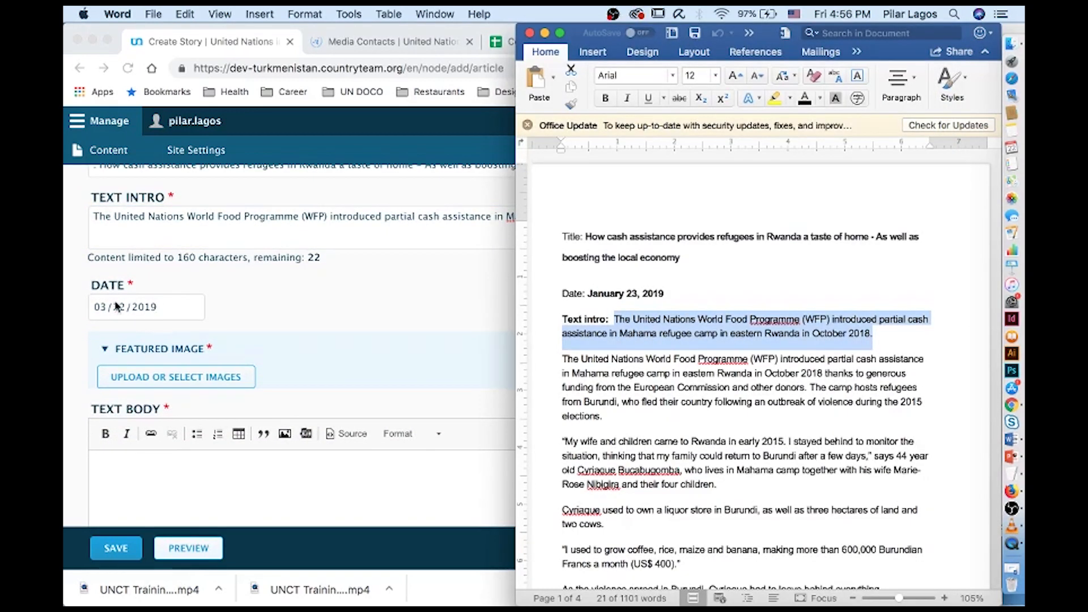
pyautogui.click(94, 310)
pyautogui.click(101, 308)
pyautogui.write('01/')
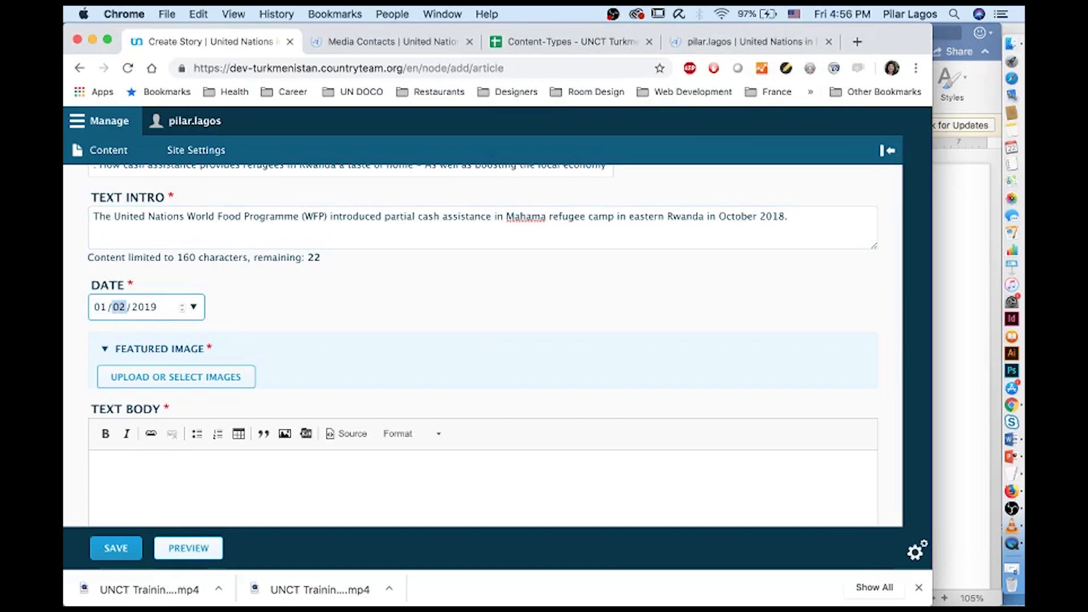
pyautogui.write('23/2019')
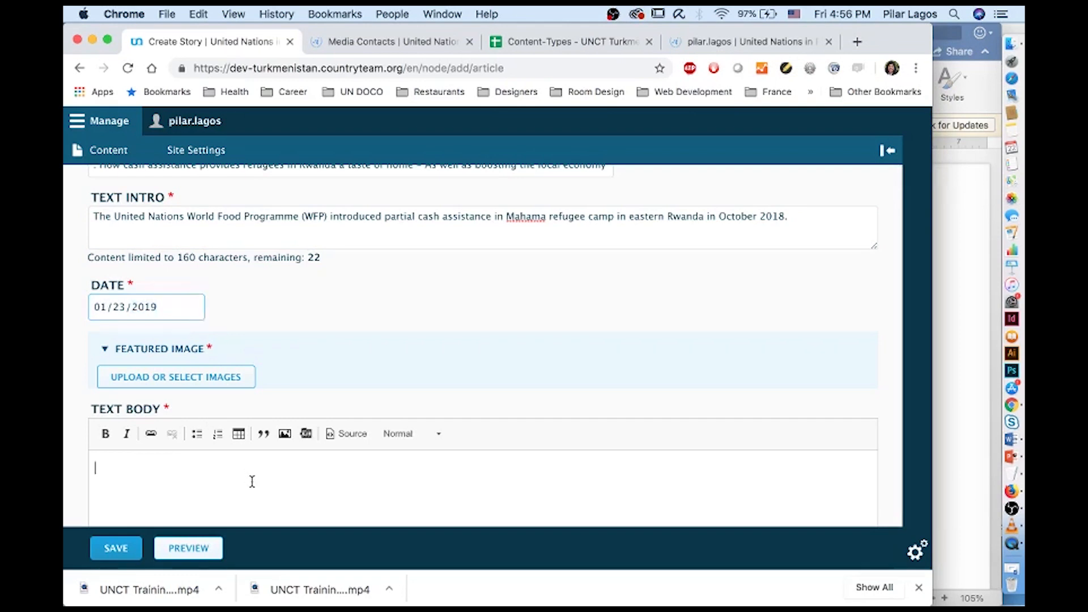
pyautogui.click(208, 374)
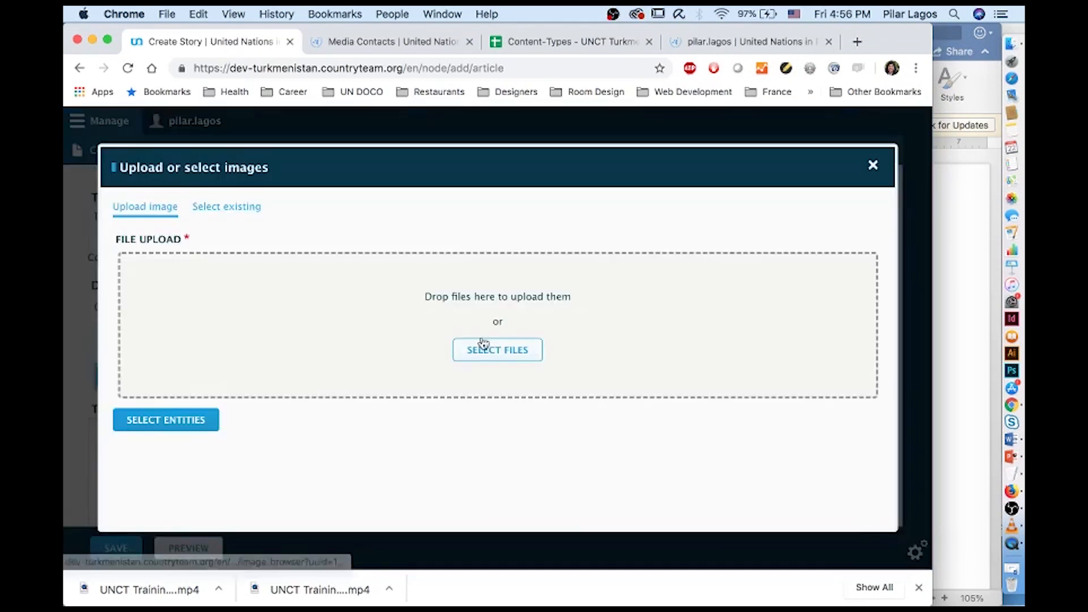
# Upload the cash-assistance photo how_cash…_1.jpeg from the UNCT Training/Story folder
pyautogui.click(493, 352)
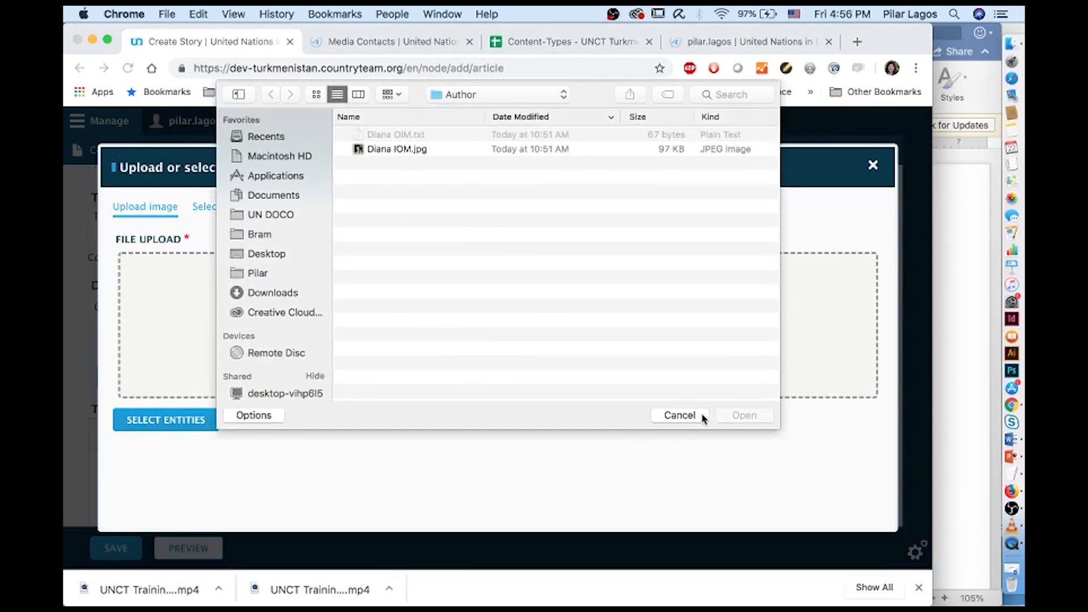
pyautogui.click(679, 415)
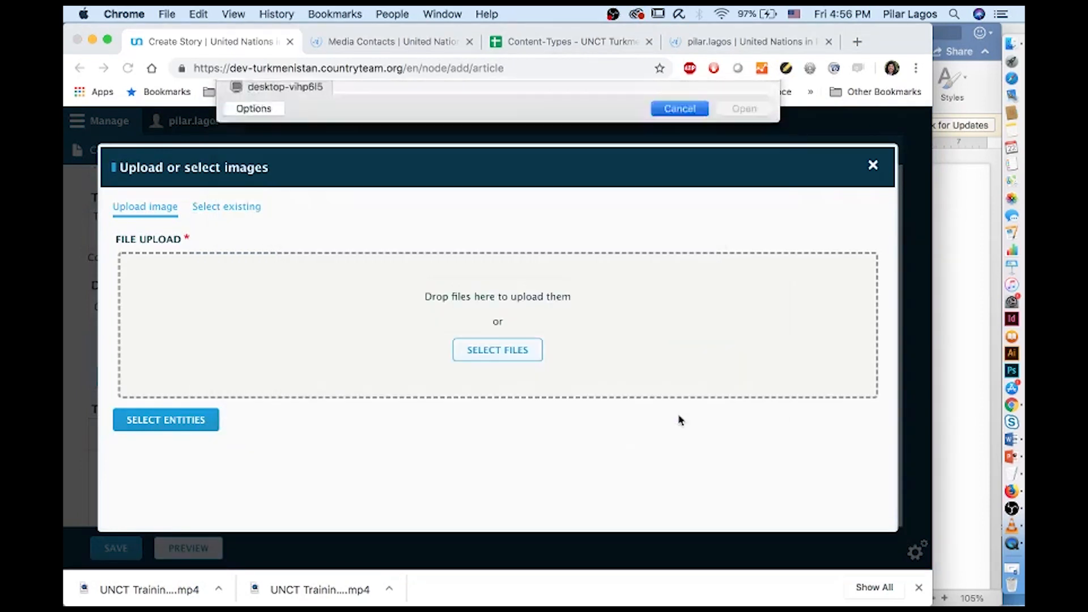
pyautogui.click(493, 356)
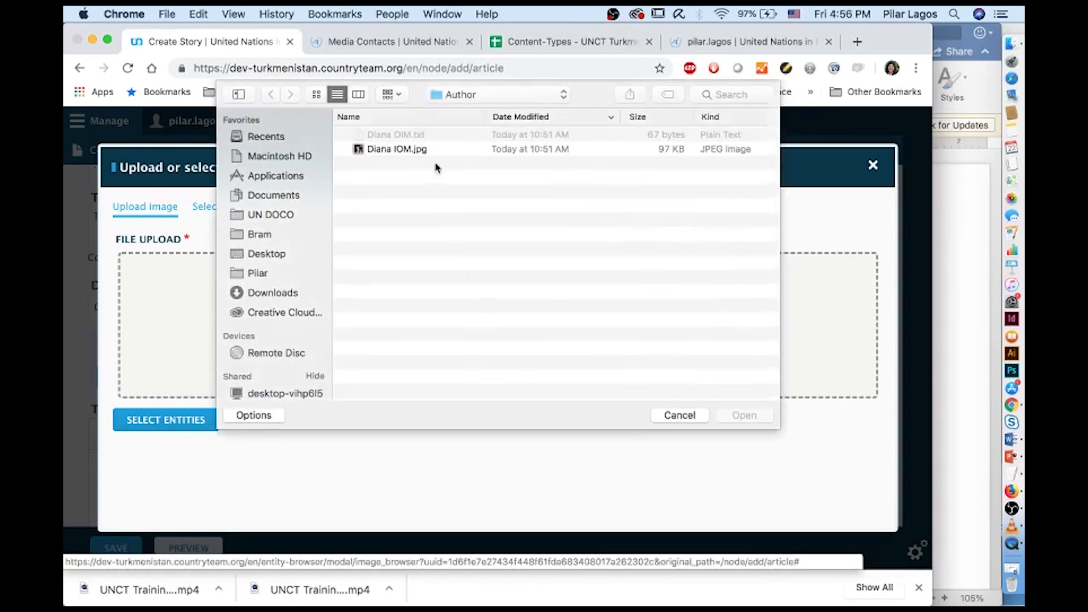
pyautogui.click(454, 95)
pyautogui.click(470, 111)
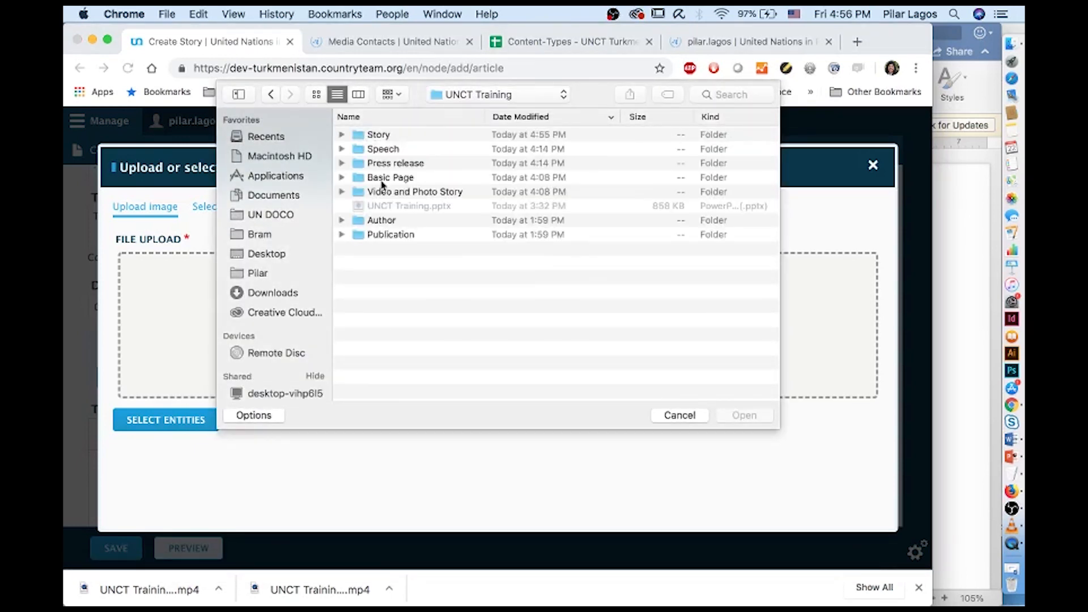
pyautogui.doubleClick(374, 135)
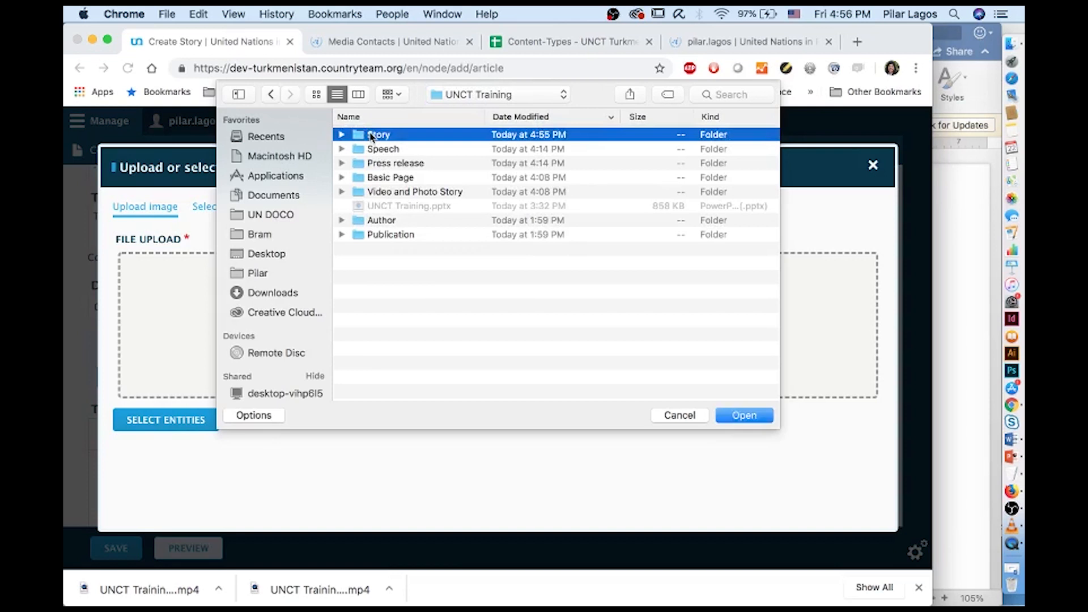
pyautogui.doubleClick(412, 193)
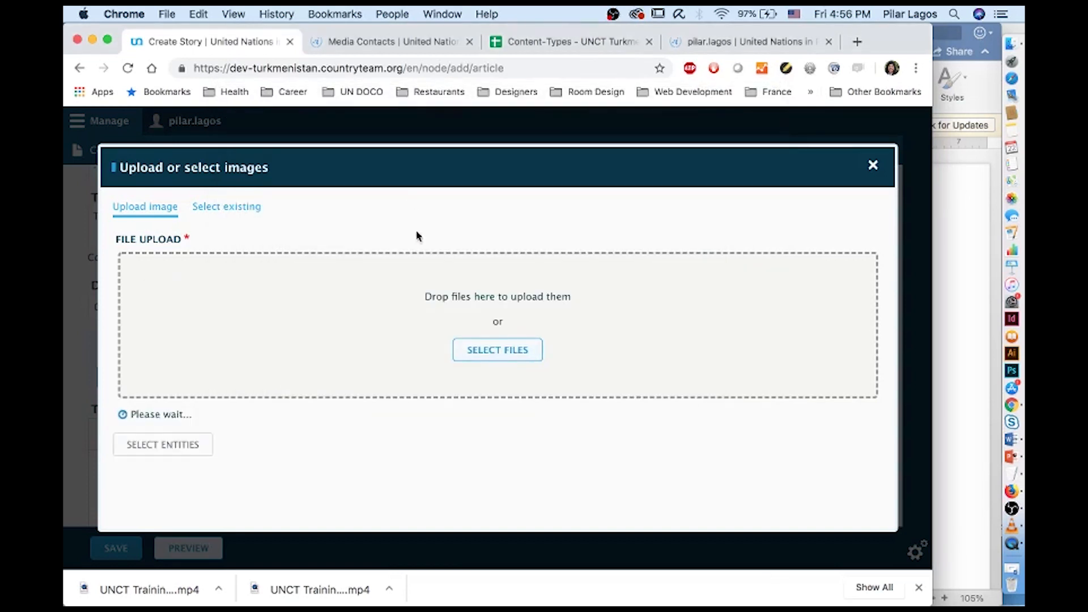
pyautogui.scroll(-10, 427, 381)
pyautogui.scroll(-1, 427, 381)
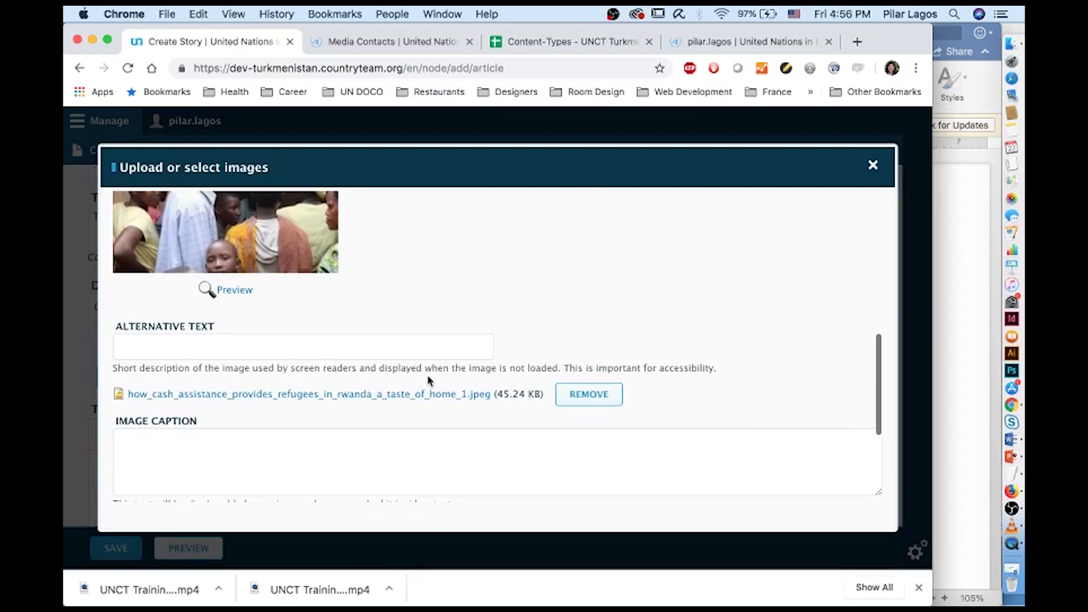
# Use the image's file name as both its alternative text and its name
pyautogui.doubleClick(466, 396)
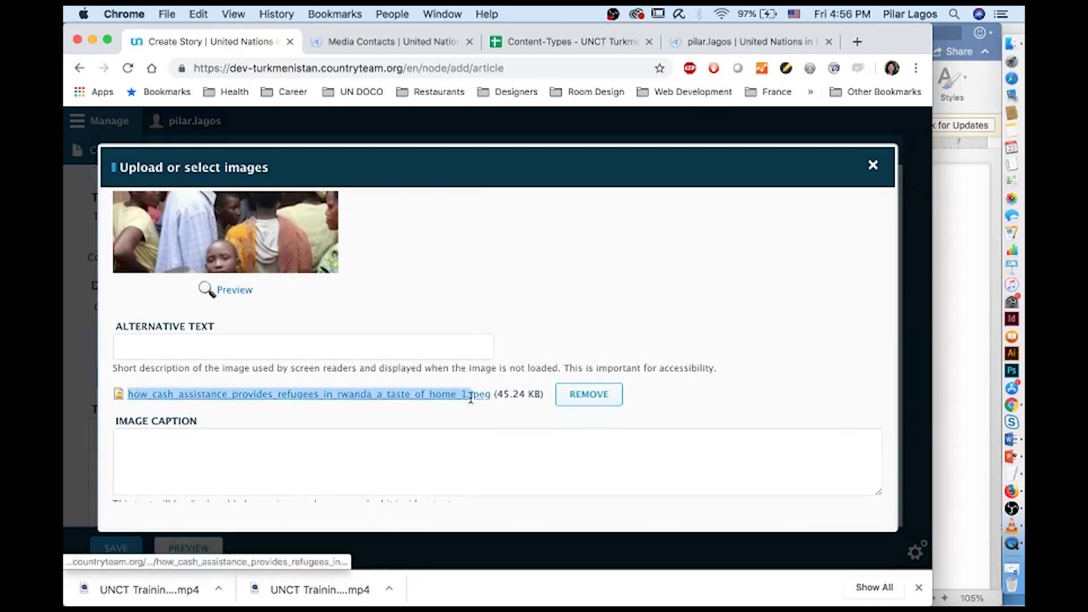
pyautogui.click(295, 349)
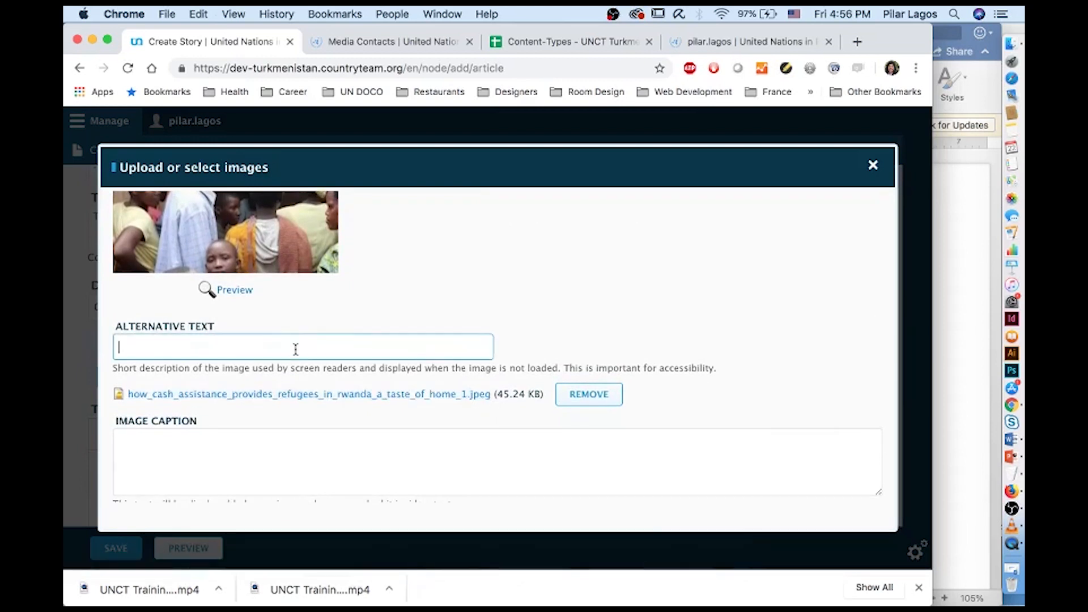
pyautogui.write('how_cash_assistance_provides_refugees_in_rwanda_a_taste_of_home_1.')
pyautogui.rightClick(296, 349)
pyautogui.hotkey('ctrl', 'c')
pyautogui.click(325, 388)
pyautogui.click(469, 348)
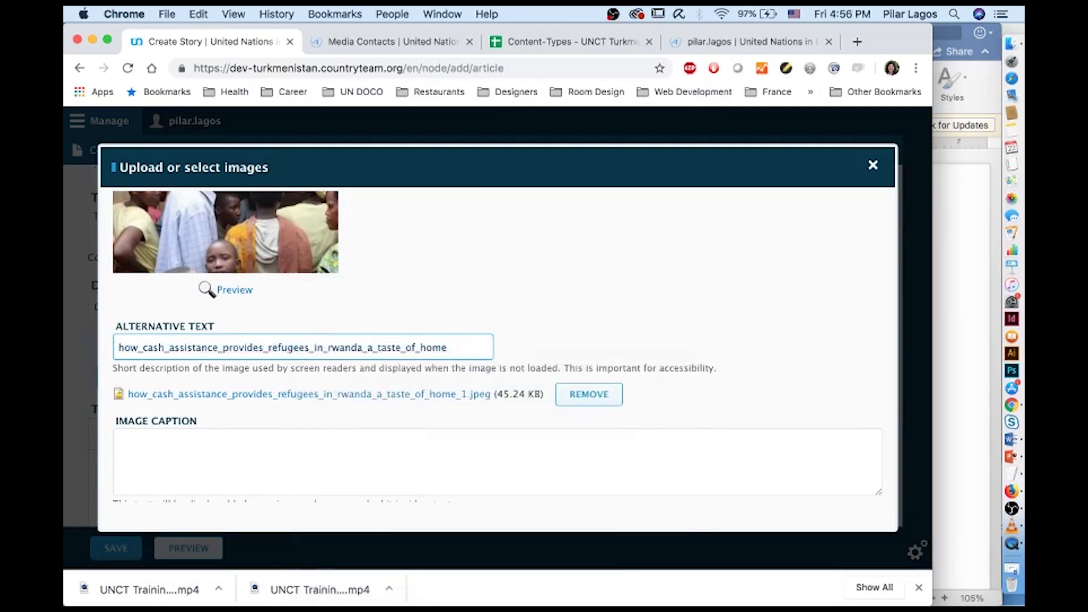
pyautogui.scroll(5, 340, 284)
pyautogui.click(321, 258)
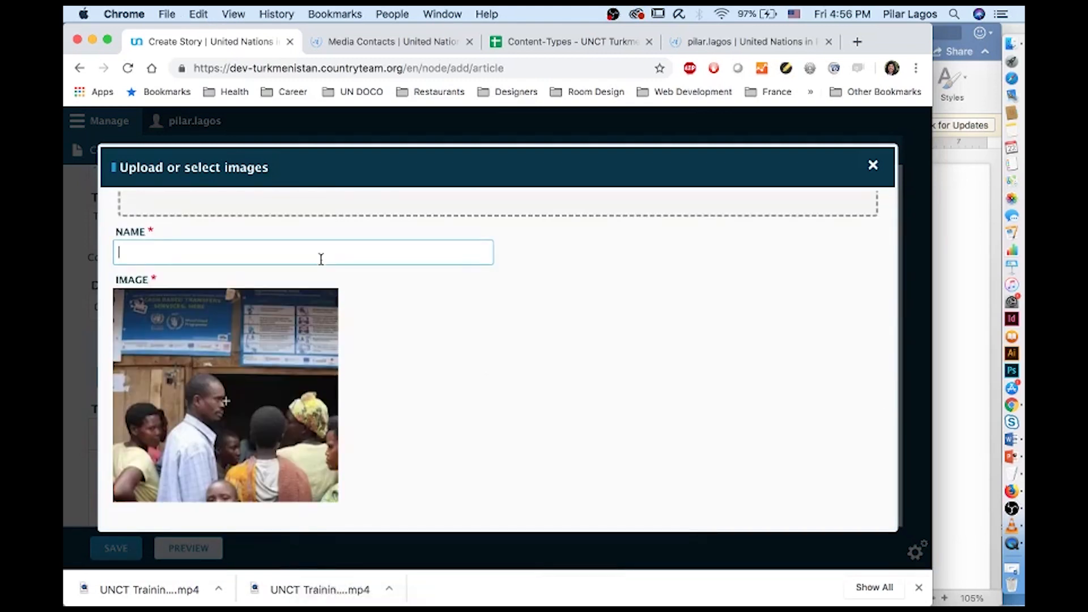
pyautogui.hotkey('ctrl', 'v')
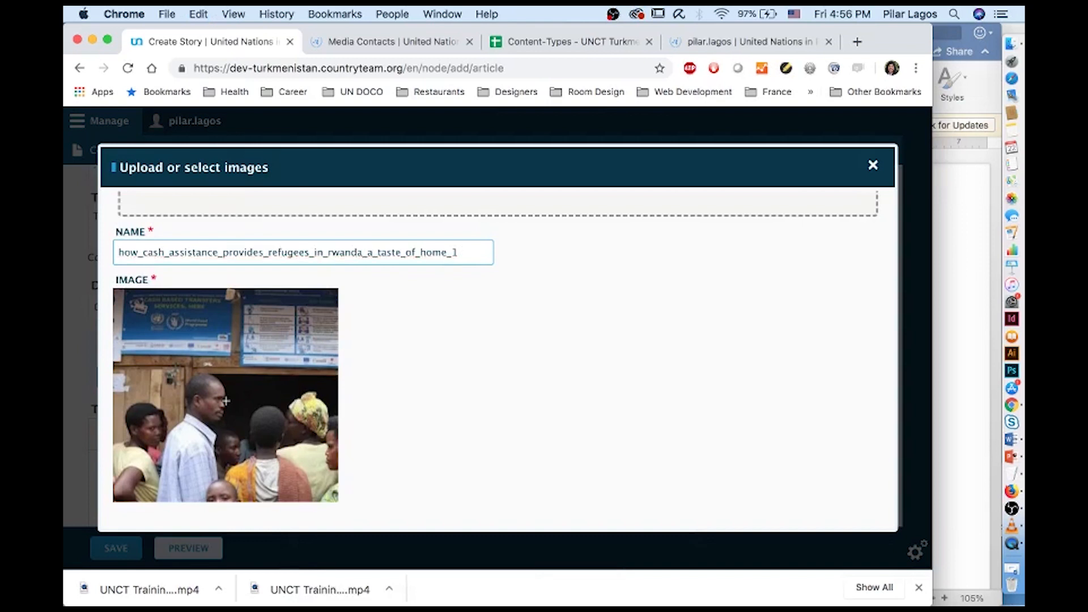
pyautogui.scroll(-2, 226, 401)
pyautogui.scroll(-10, 225, 369)
# Copy the photo caption paragraph from the Word draft into Image Caption
pyautogui.click(572, 317)
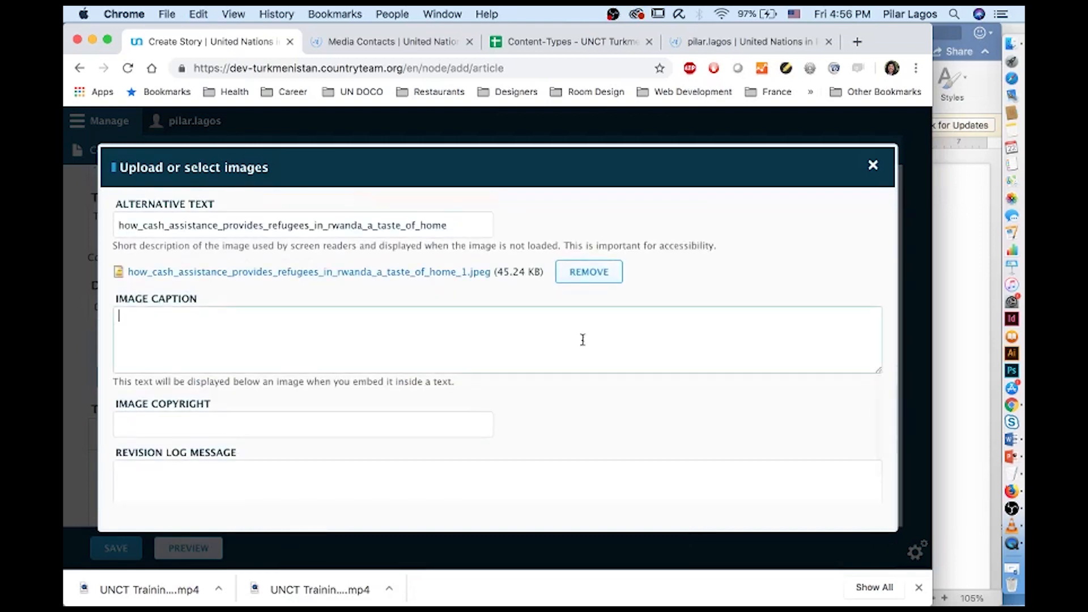
pyautogui.click(952, 316)
pyautogui.scroll(-10, 836, 425)
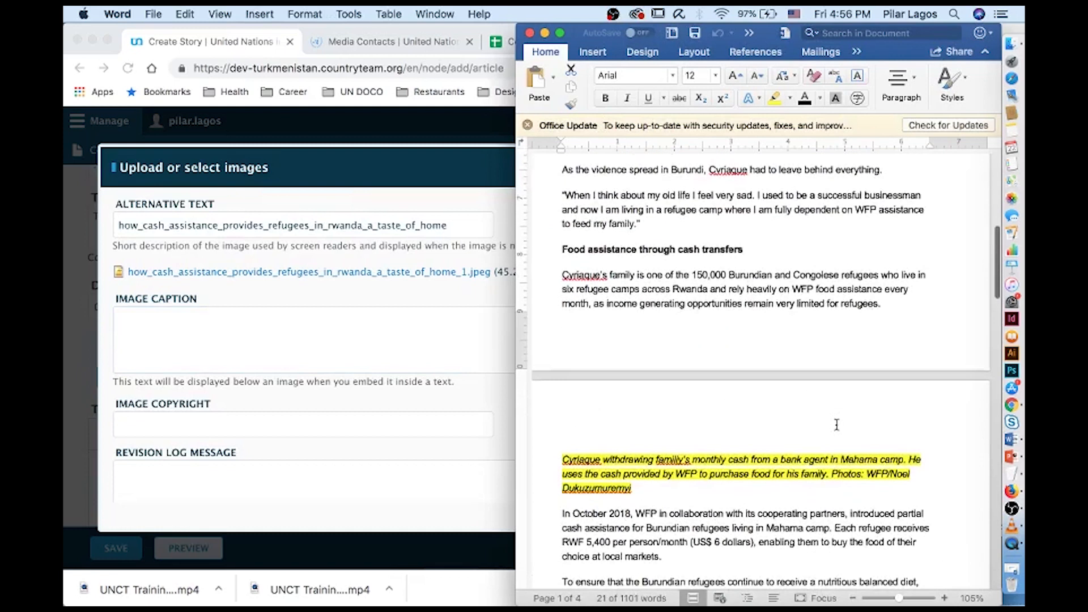
pyautogui.scroll(-3, 836, 424)
pyautogui.moveTo(657, 407); pyautogui.dragTo(548, 382)
pyautogui.press('super+c')
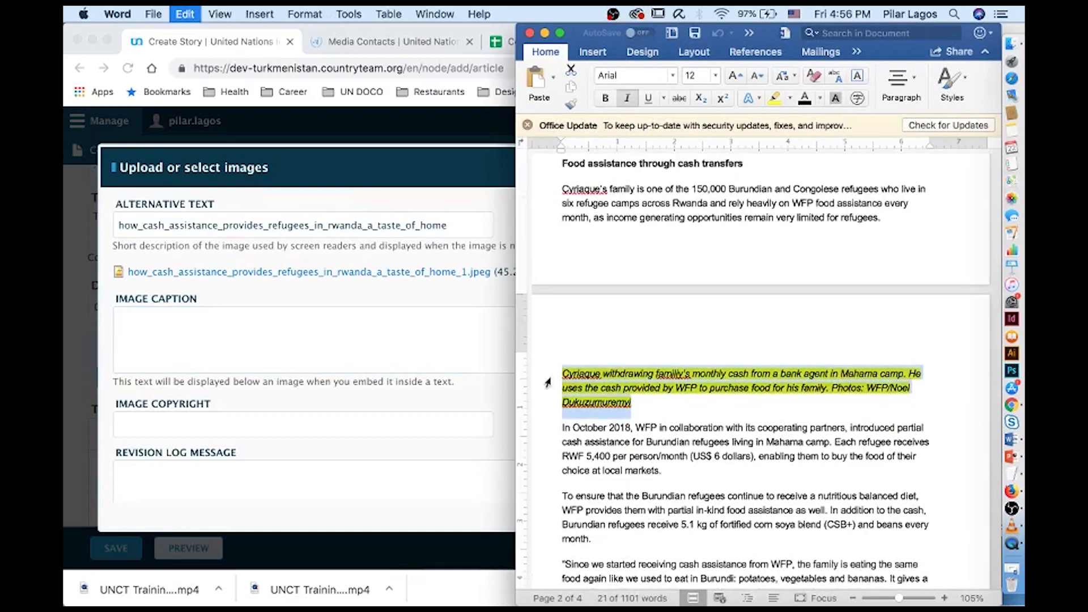
pyautogui.click(230, 323)
pyautogui.press('super+v')
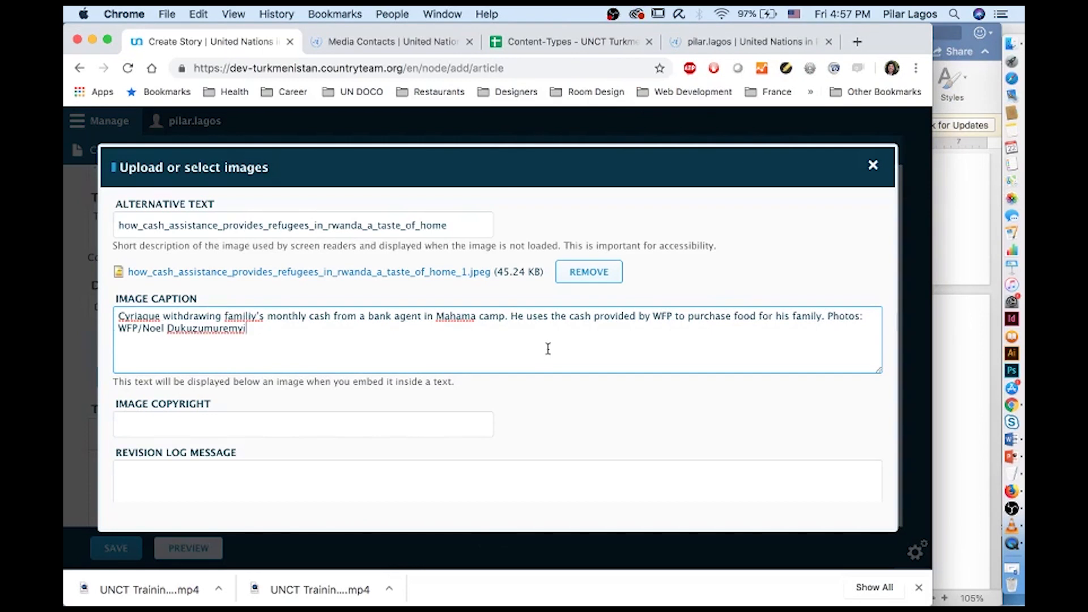
# Move the photo credit from the caption to Image Copyright and attach the featured image
pyautogui.moveTo(246, 329); pyautogui.dragTo(118, 330)
pyautogui.press('BackSpace')
pyautogui.click(177, 419)
pyautogui.press('super+v')
pyautogui.click(827, 321)
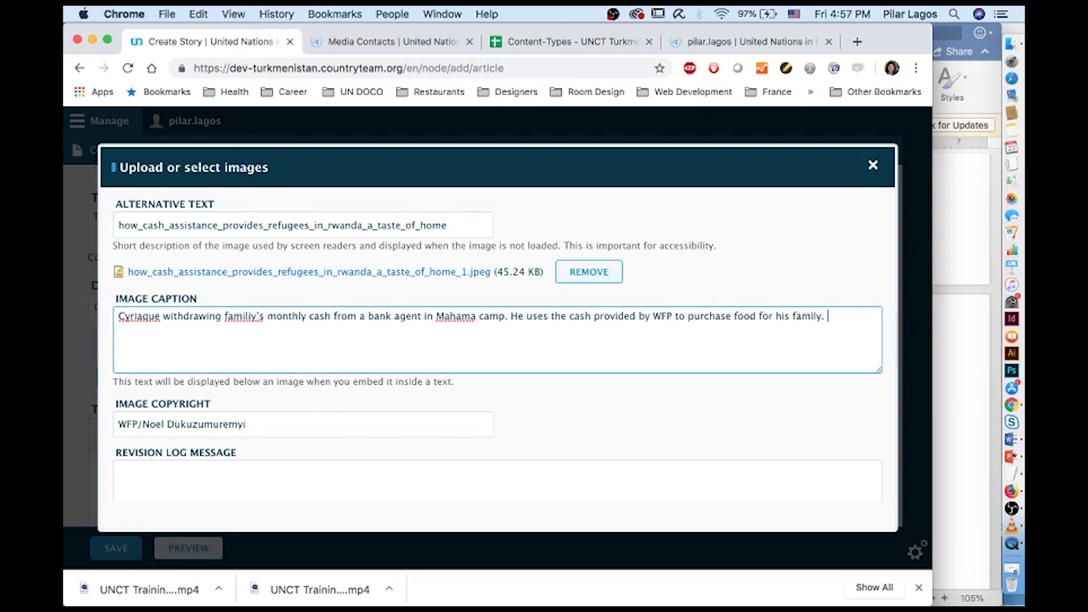
pyautogui.scroll(-3, 762, 420)
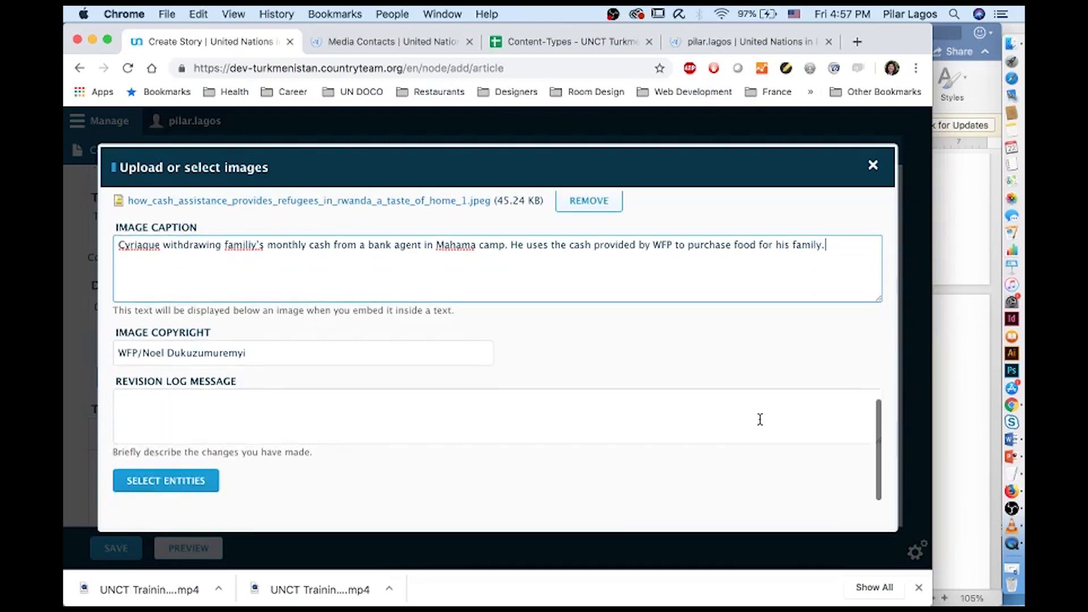
pyautogui.scroll(5, 760, 423)
pyautogui.scroll(-4, 762, 424)
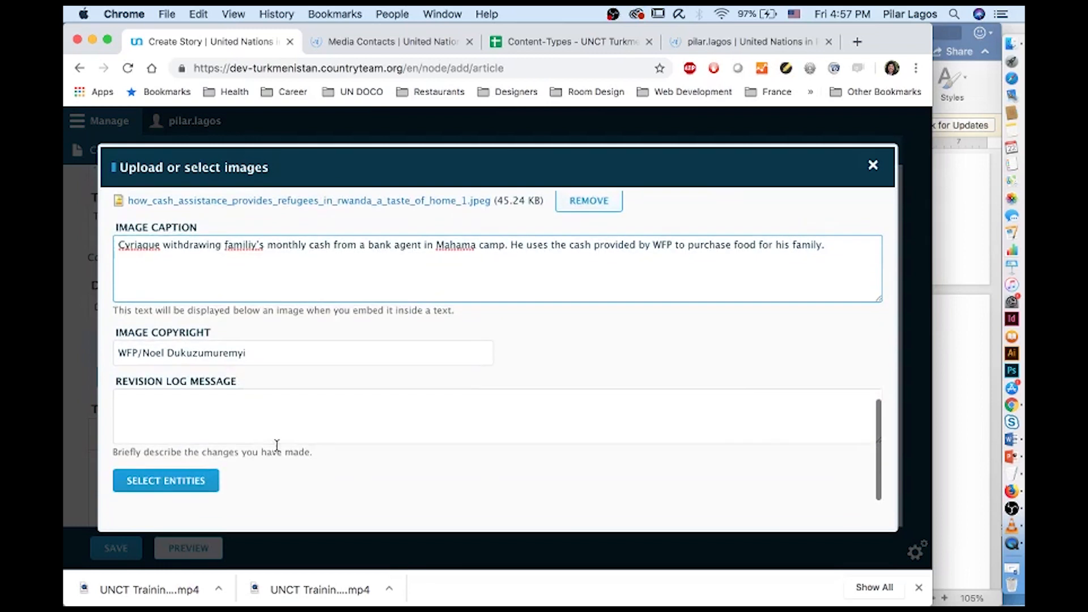
pyautogui.click(170, 481)
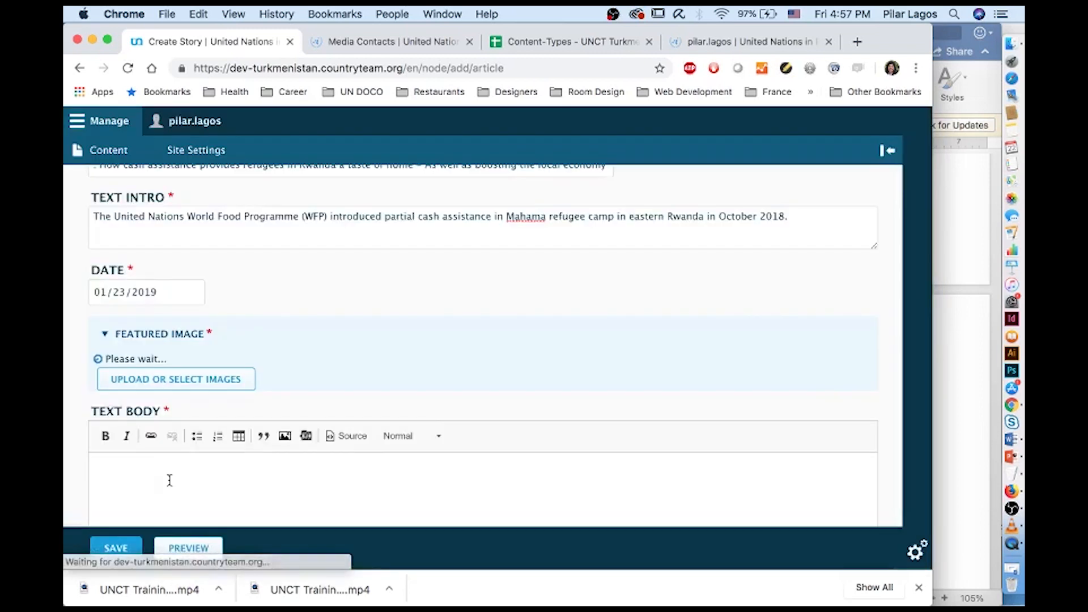
# Select the story's opening paragraphs in the Word draft, through 'Food assistance through cash transfers'
pyautogui.scroll(-5, 239, 447)
pyautogui.scroll(2, 239, 446)
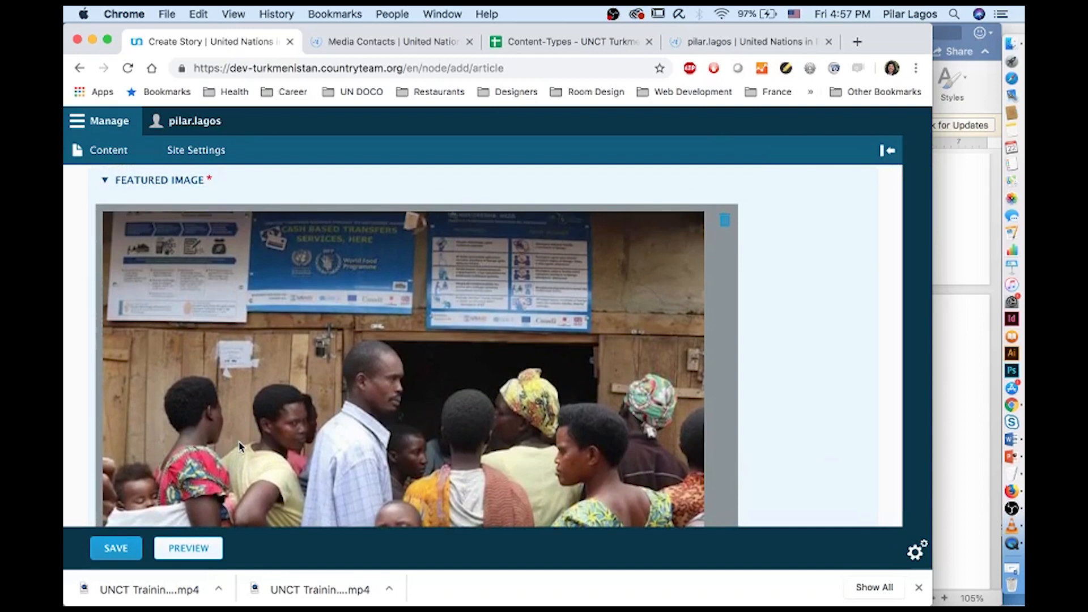
pyautogui.scroll(-2, 240, 447)
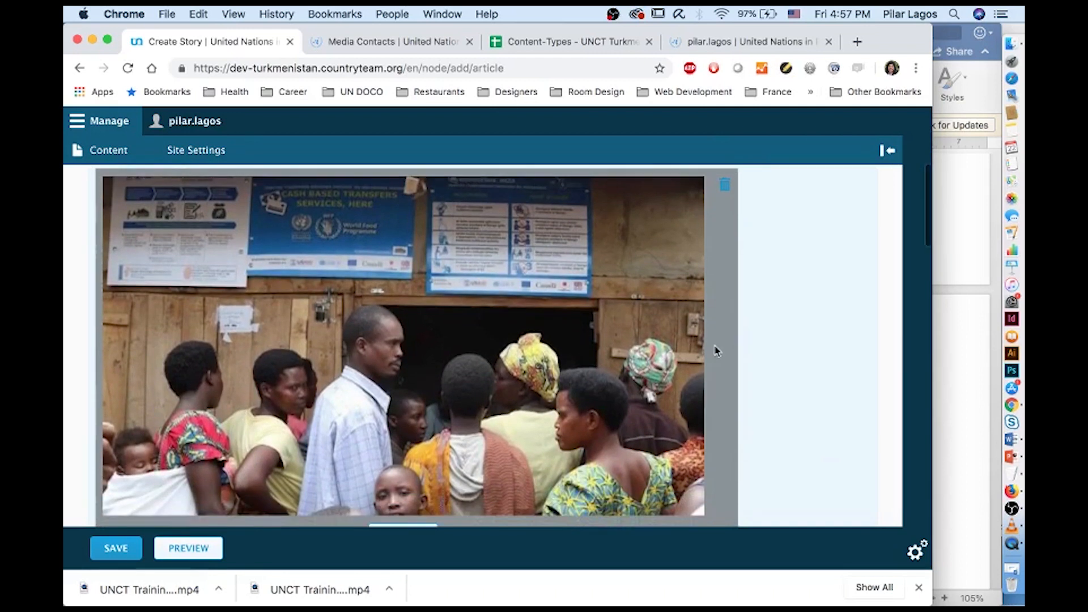
pyautogui.click(966, 357)
pyautogui.scroll(-10, 968, 354)
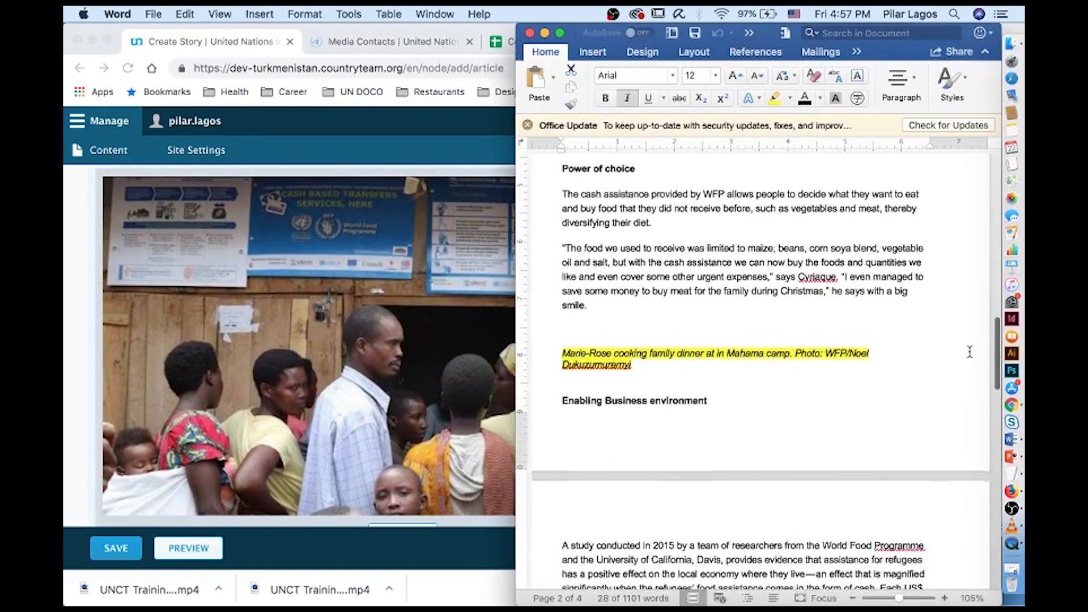
pyautogui.scroll(10, 969, 351)
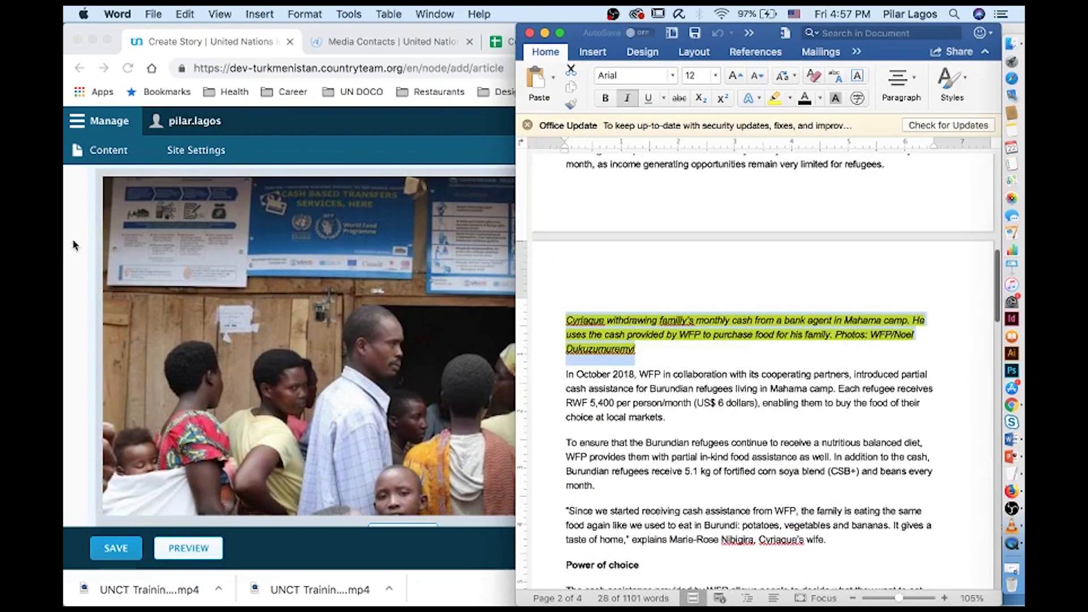
pyautogui.click(66, 241)
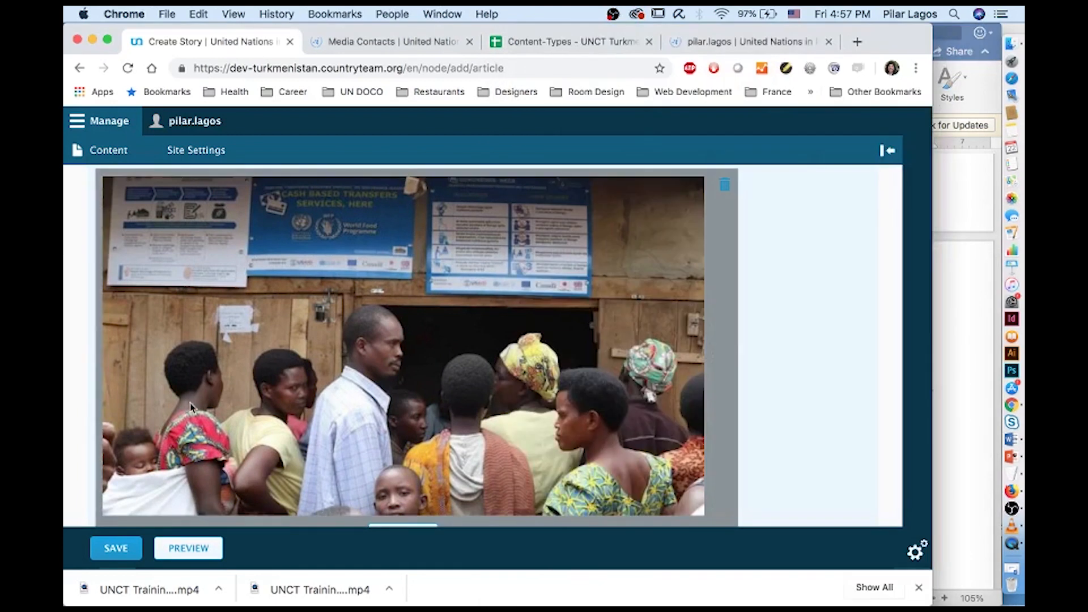
pyautogui.scroll(-3, 190, 406)
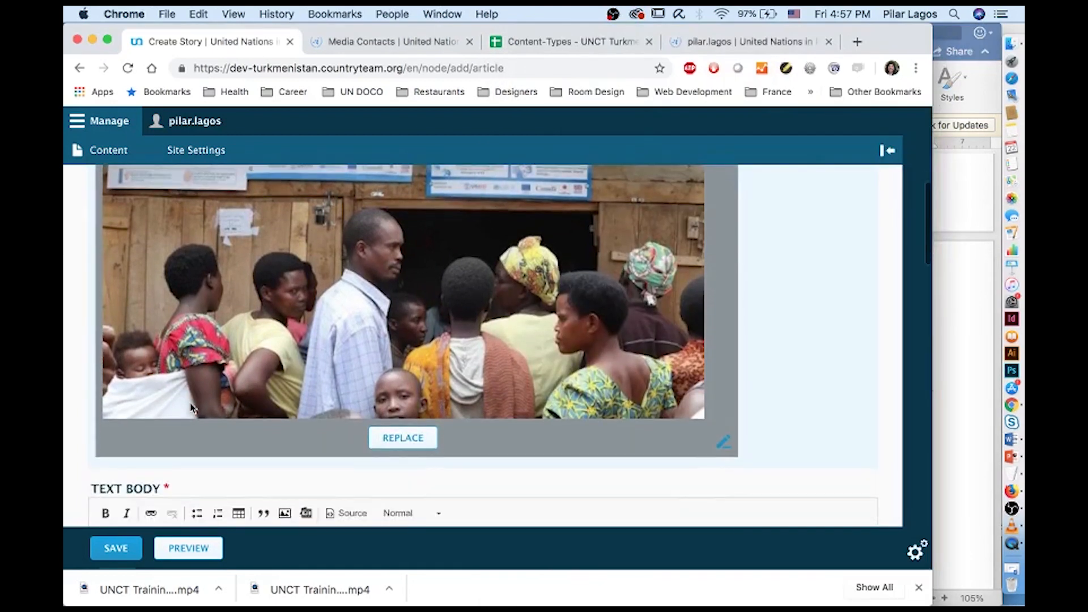
pyautogui.scroll(3, 248, 372)
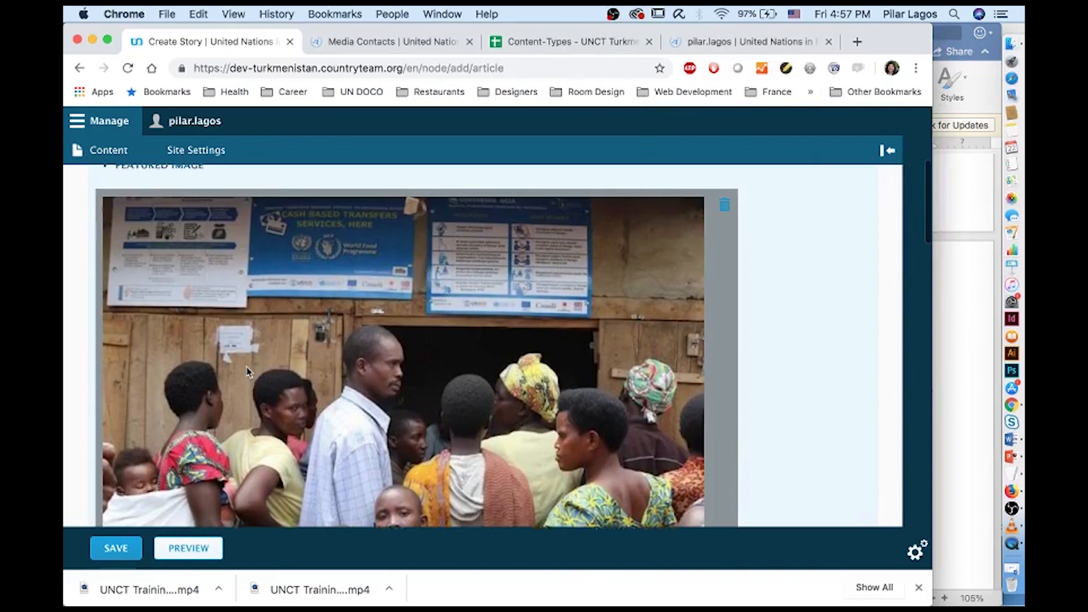
pyautogui.scroll(-10, 246, 366)
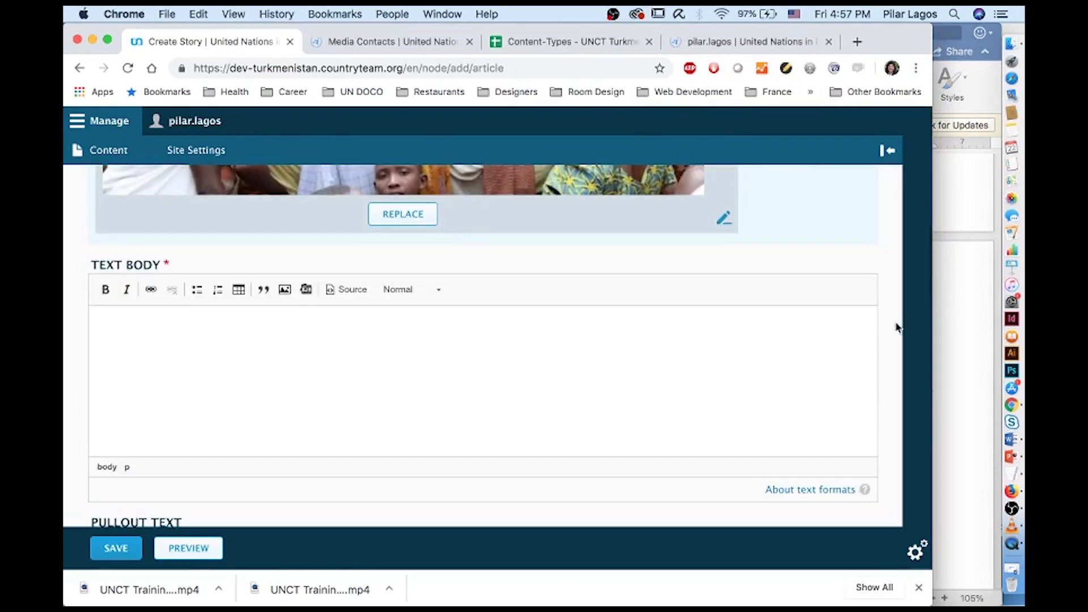
pyautogui.click(963, 325)
pyautogui.scroll(10, 866, 317)
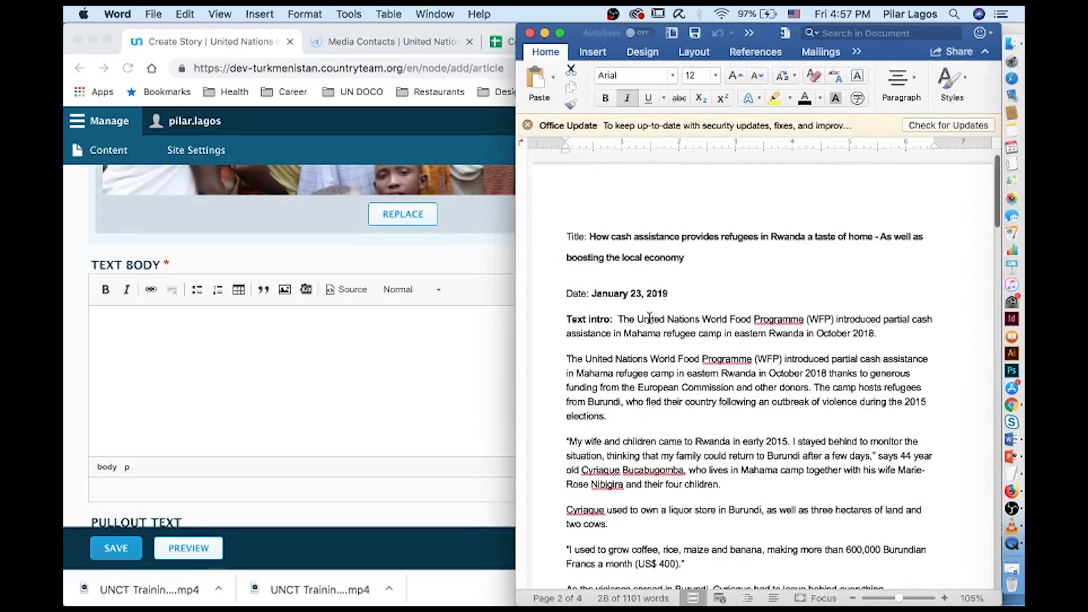
pyautogui.moveTo(566, 358); pyautogui.dragTo(633, 468)
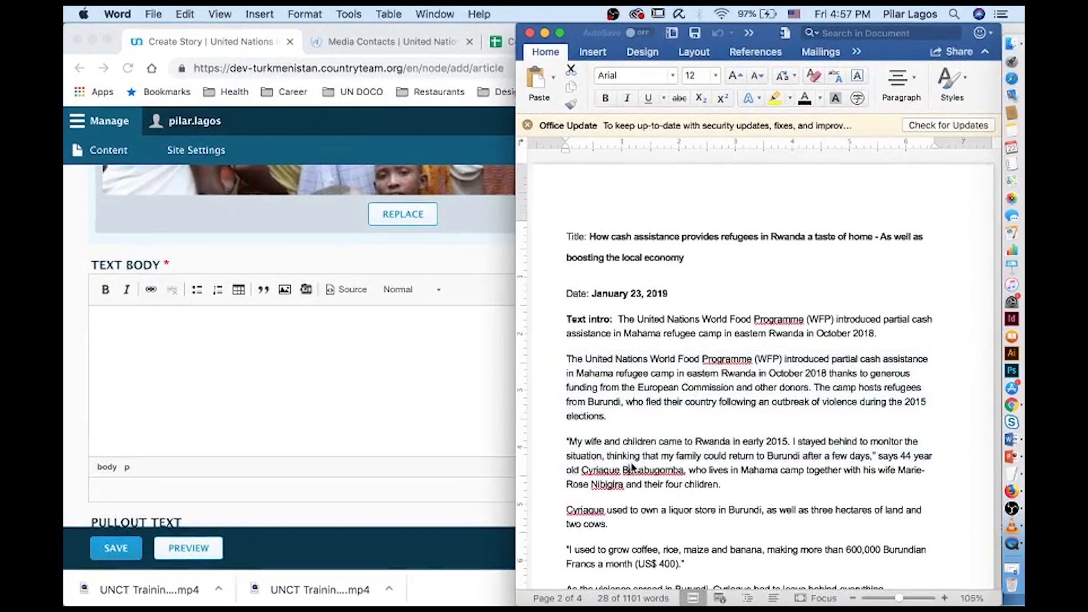
pyautogui.scroll(-1, 633, 467)
pyautogui.moveTo(564, 327); pyautogui.dragTo(665, 561)
pyautogui.scroll(-5, 662, 553)
# Paste the Word paragraphs into Text Body, accepting the clean-up of Word formatting
pyautogui.click(153, 348)
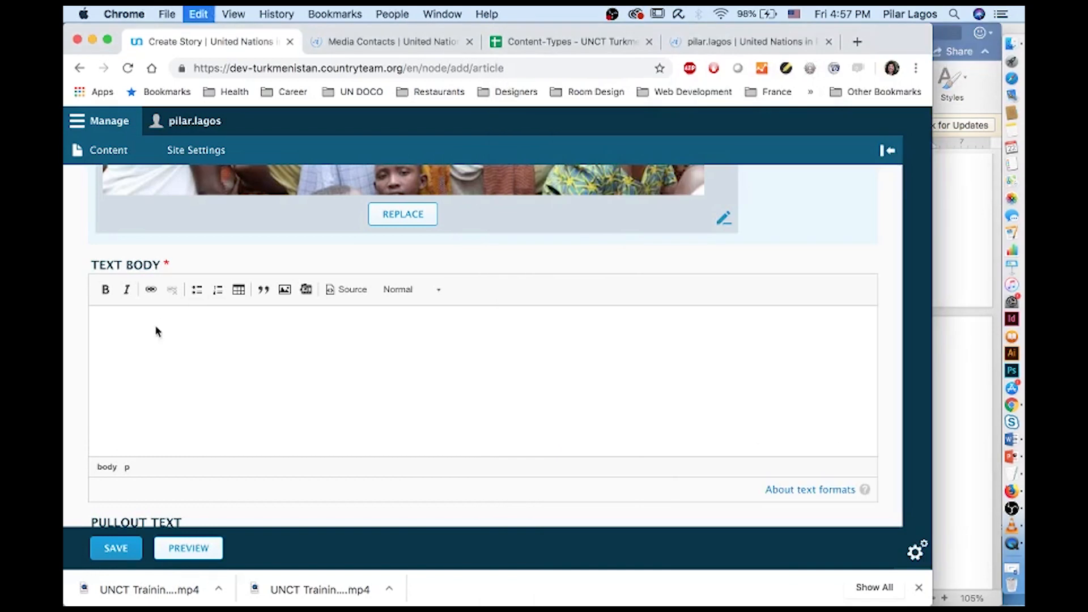
pyautogui.press('super+v')
pyautogui.click(619, 168)
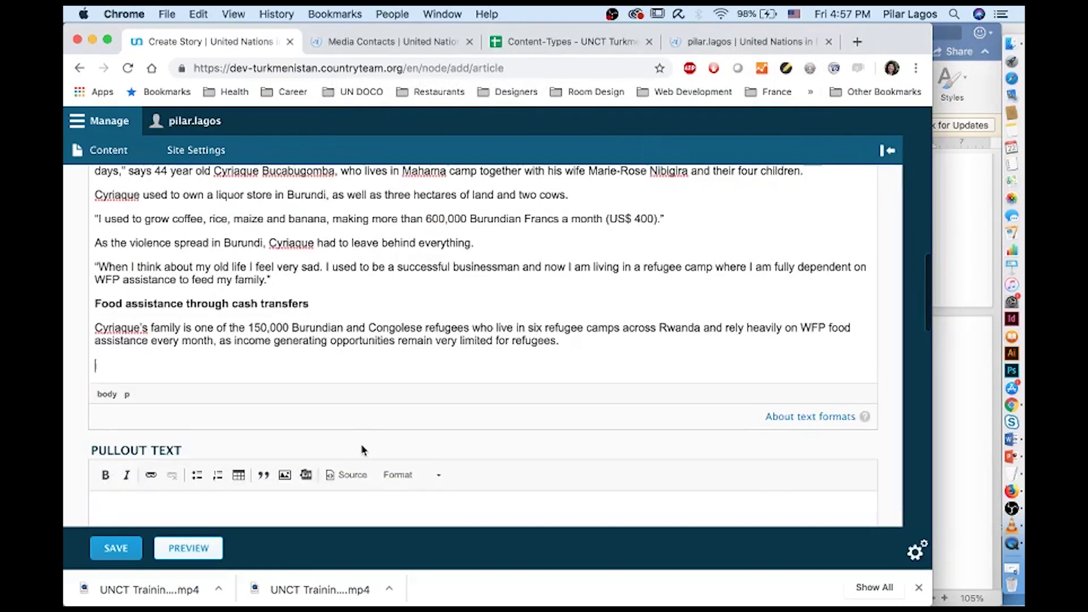
pyautogui.scroll(3, 361, 444)
# Upload UNCT Rwanda 2.jpeg from the Story folder as a new body image
pyautogui.click(279, 243)
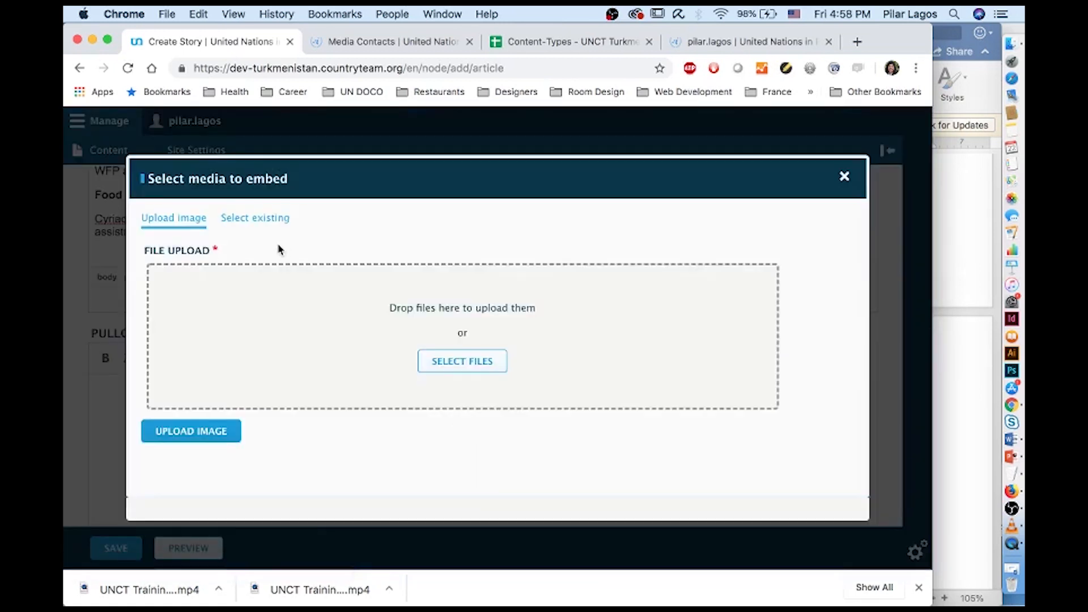
pyautogui.click(255, 219)
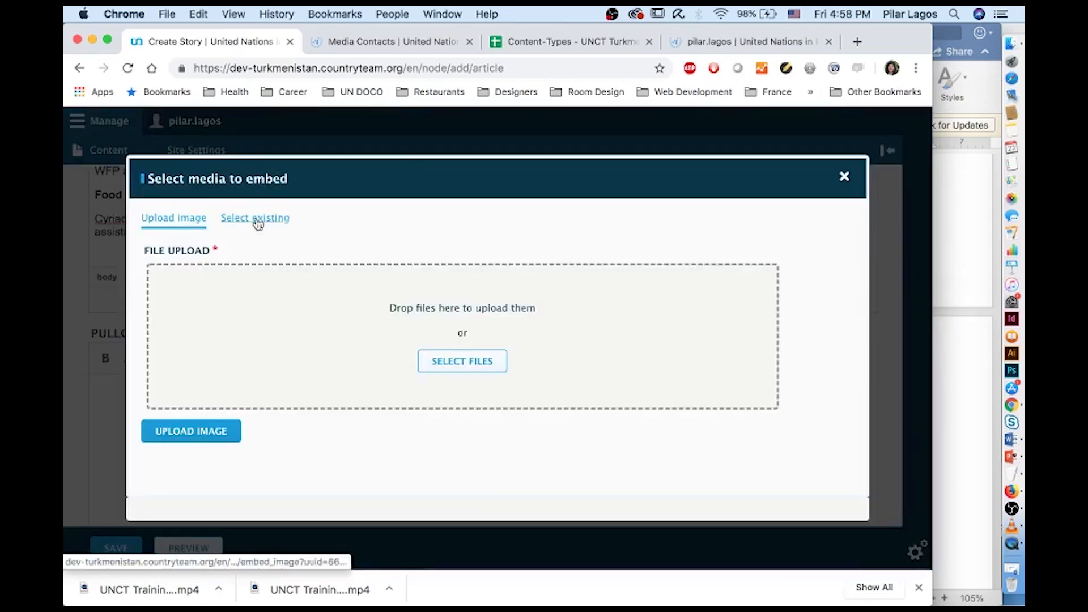
pyautogui.click(169, 220)
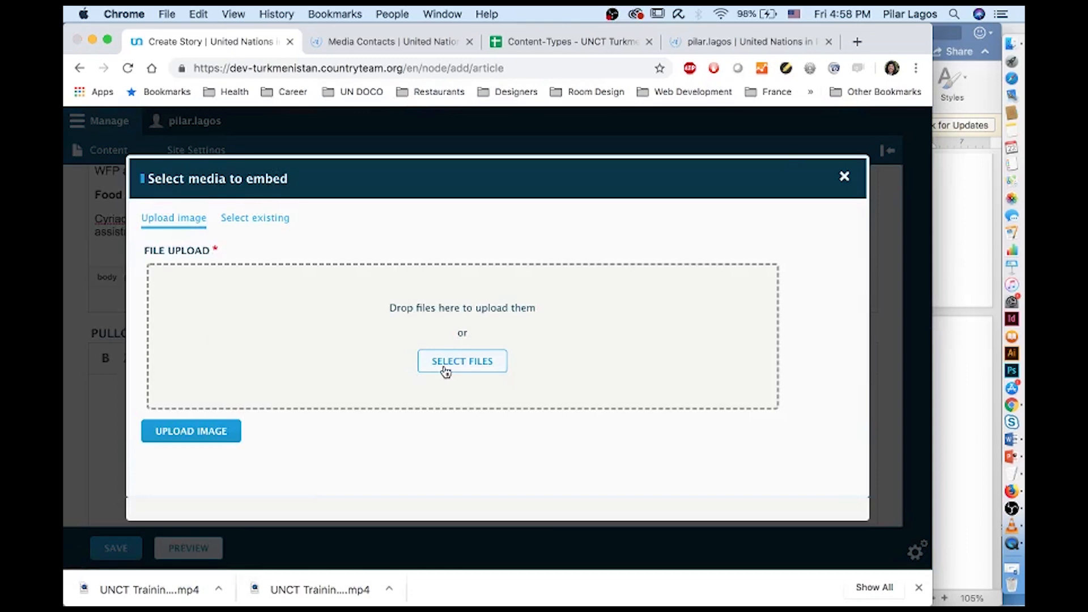
pyautogui.click(446, 370)
pyautogui.click(410, 178)
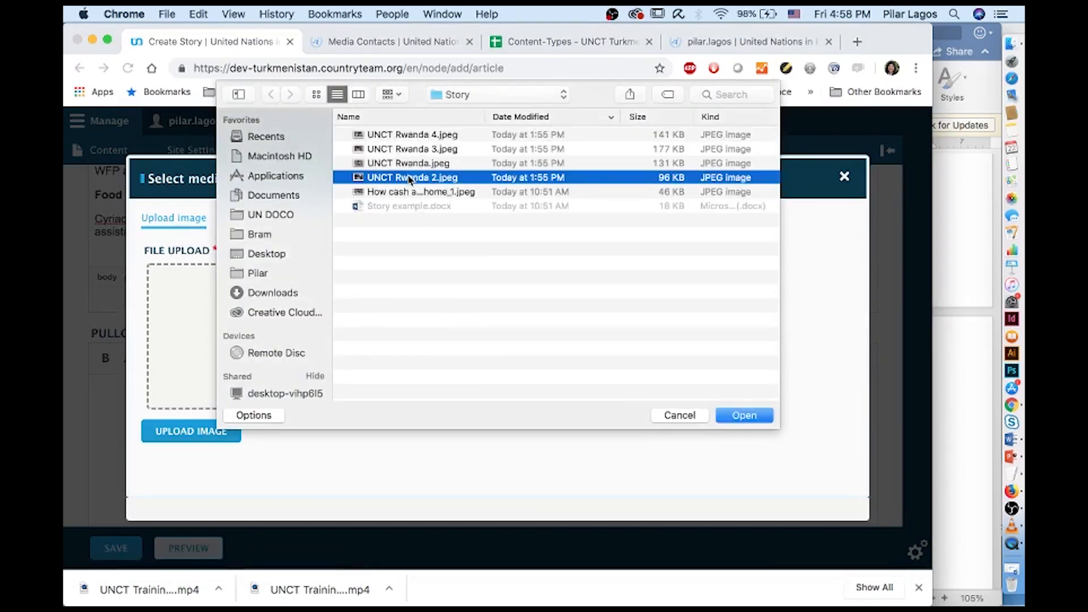
pyautogui.doubleClick(409, 178)
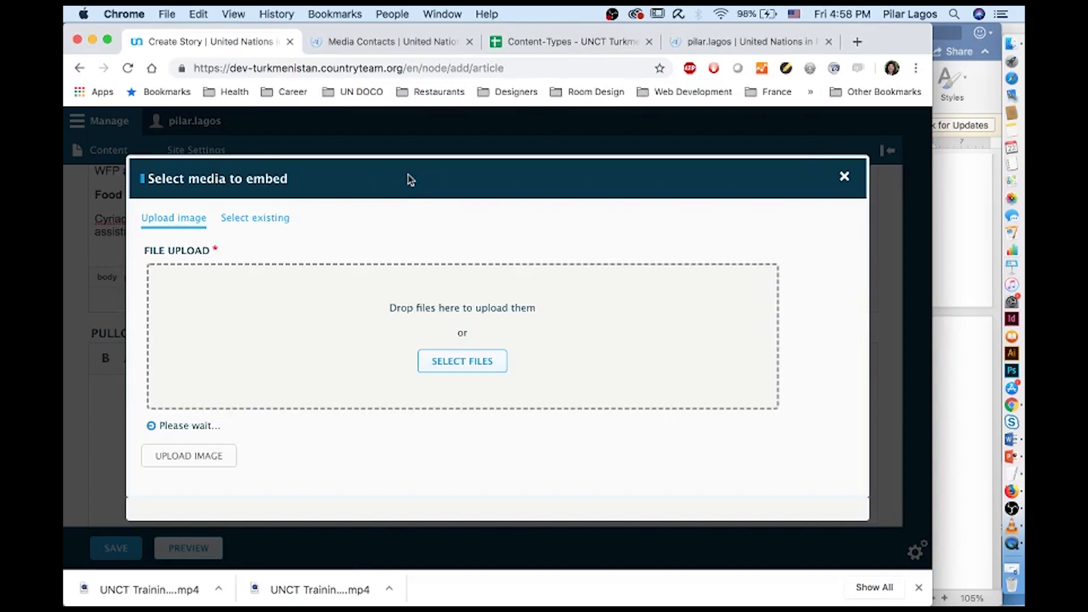
# Select this photo's caption paragraph in the Word draft
pyautogui.click(935, 281)
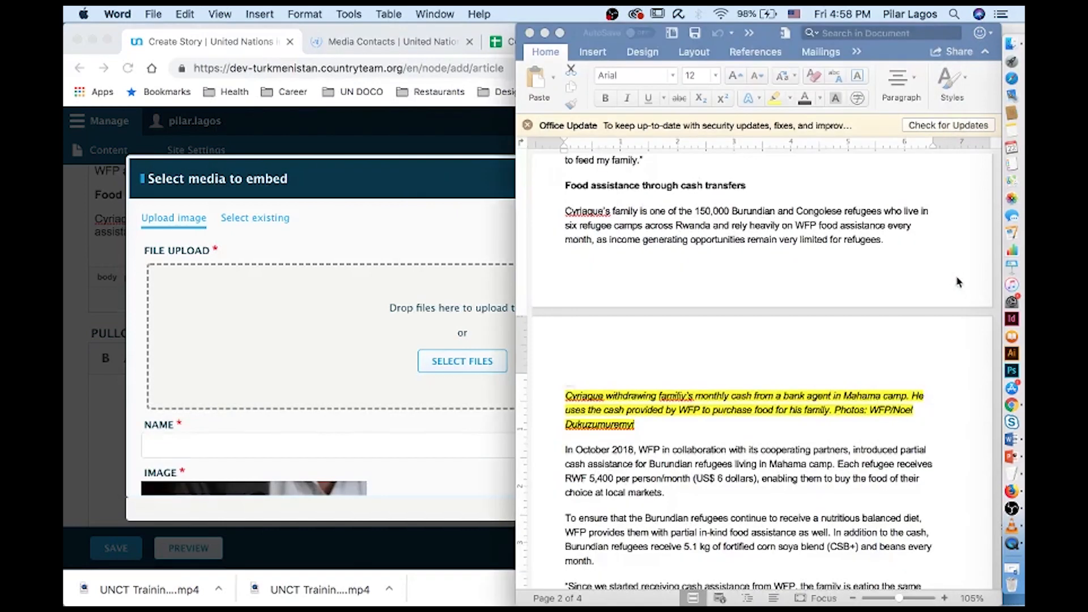
pyautogui.scroll(-1, 770, 365)
pyautogui.scroll(-7, 770, 365)
pyautogui.scroll(-2, 595, 383)
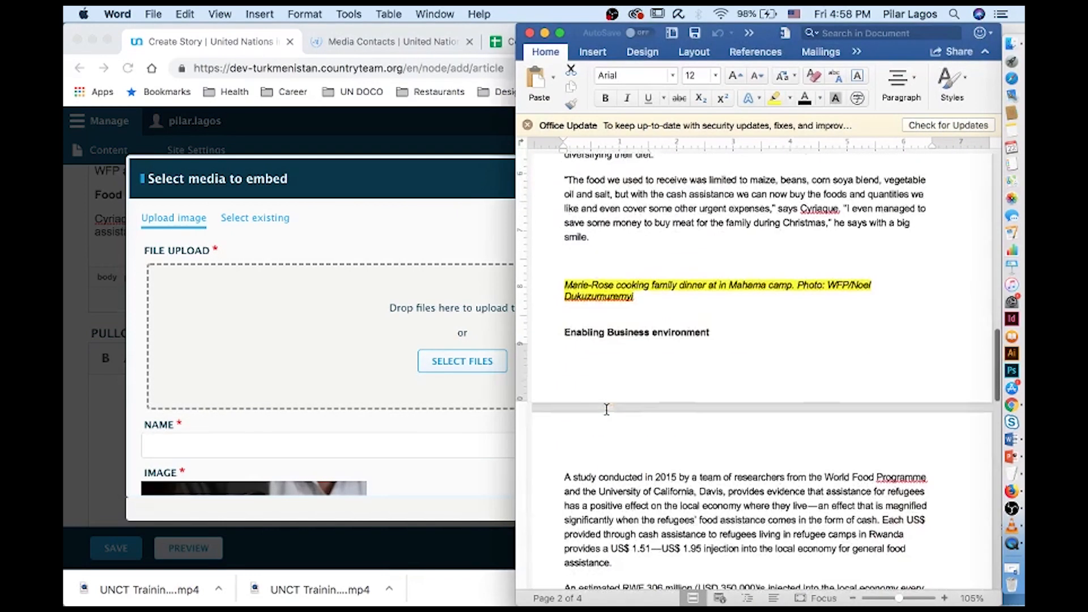
pyautogui.scroll(-9, 607, 351)
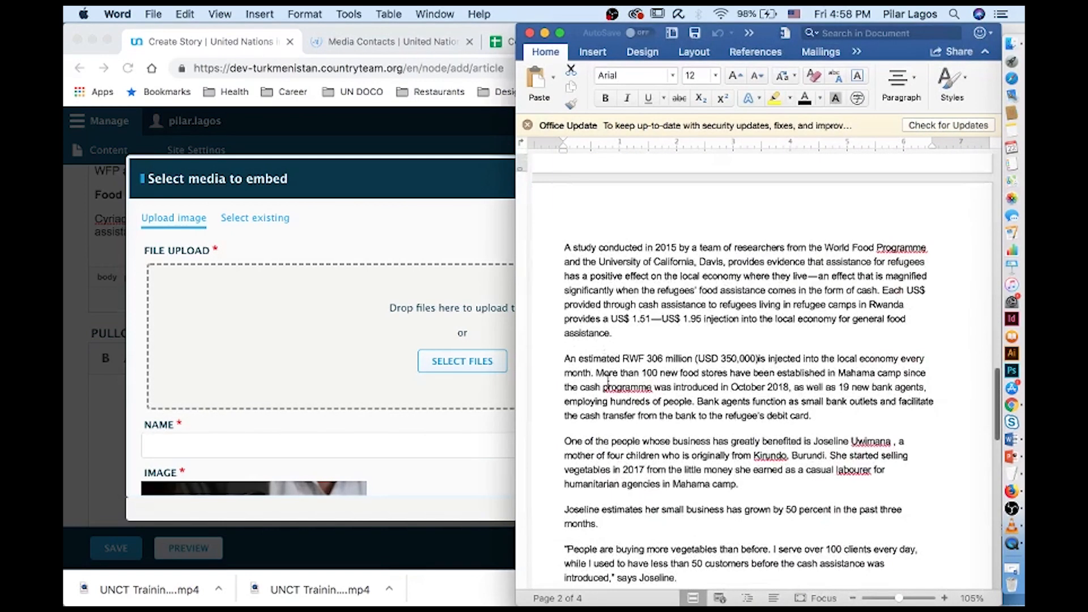
pyautogui.click(604, 379)
pyautogui.scroll(-6, 604, 381)
pyautogui.tripleClick(599, 354)
pyautogui.press('super+c')
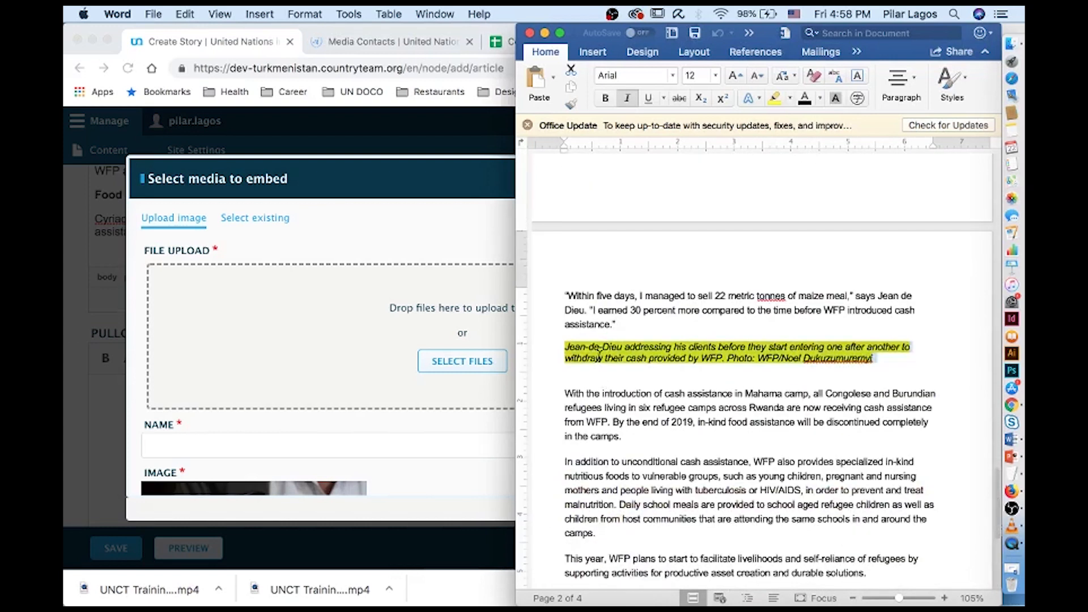
# Paste the Word caption into the image's Name, Alternative text and Caption fields
pyautogui.click(299, 451)
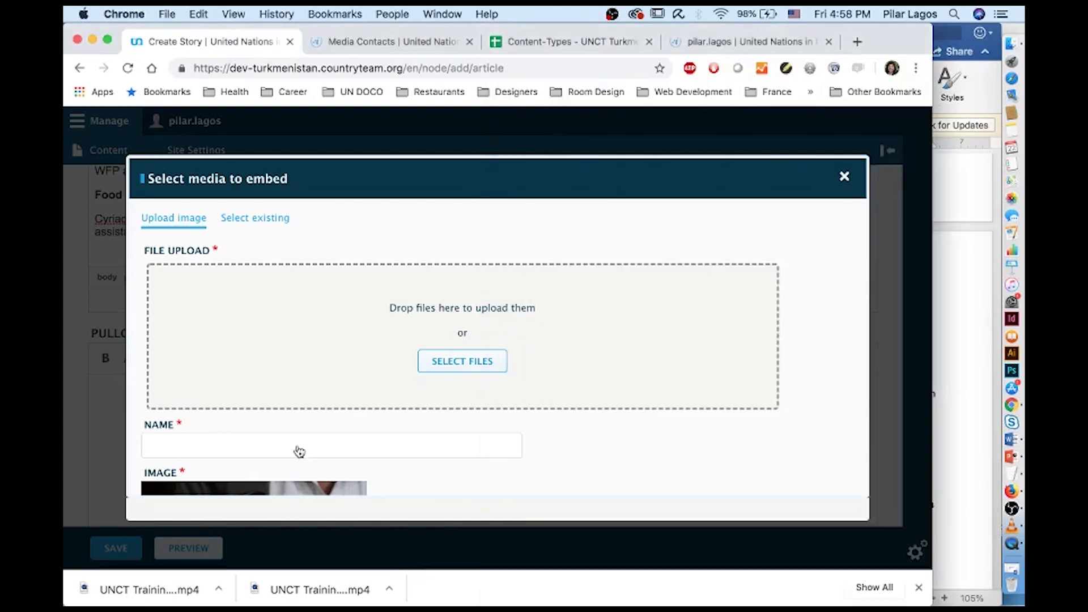
pyautogui.click(298, 443)
pyautogui.press('super+v')
pyautogui.scroll(-5, 297, 445)
pyautogui.click(268, 461)
pyautogui.press('super+v')
pyautogui.scroll(-5, 267, 463)
pyautogui.click(221, 409)
pyautogui.press('super+v')
# Move the photo credit from the caption to Image Copyright and upload the image
pyautogui.moveTo(311, 406); pyautogui.dragTo(131, 409)
pyautogui.press('super+c')
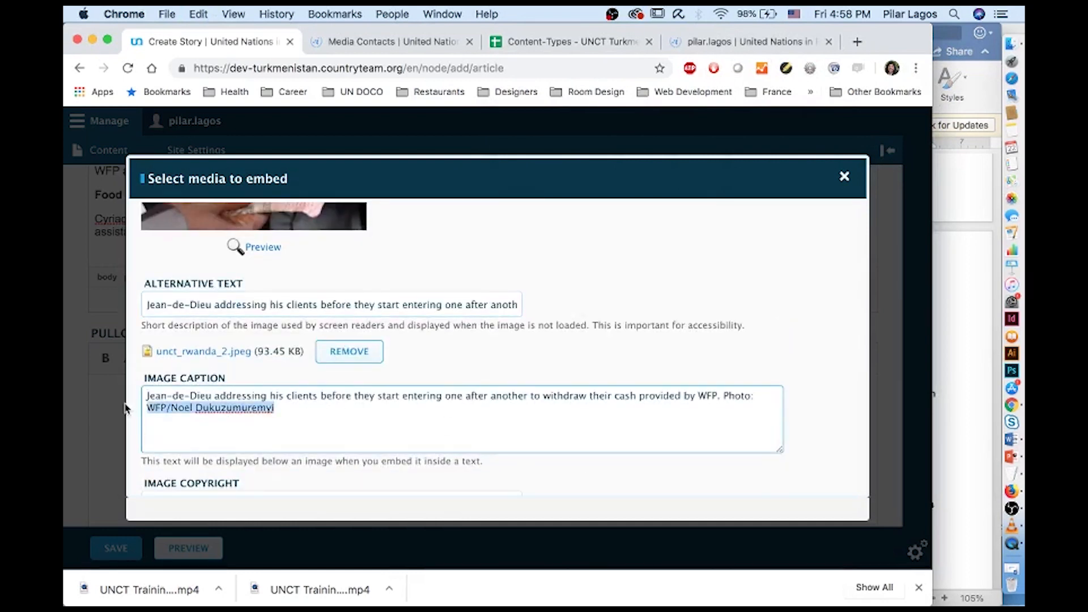
pyautogui.press('BackSpace')
pyautogui.scroll(-4, 200, 384)
pyautogui.click(199, 385)
pyautogui.press('super+v')
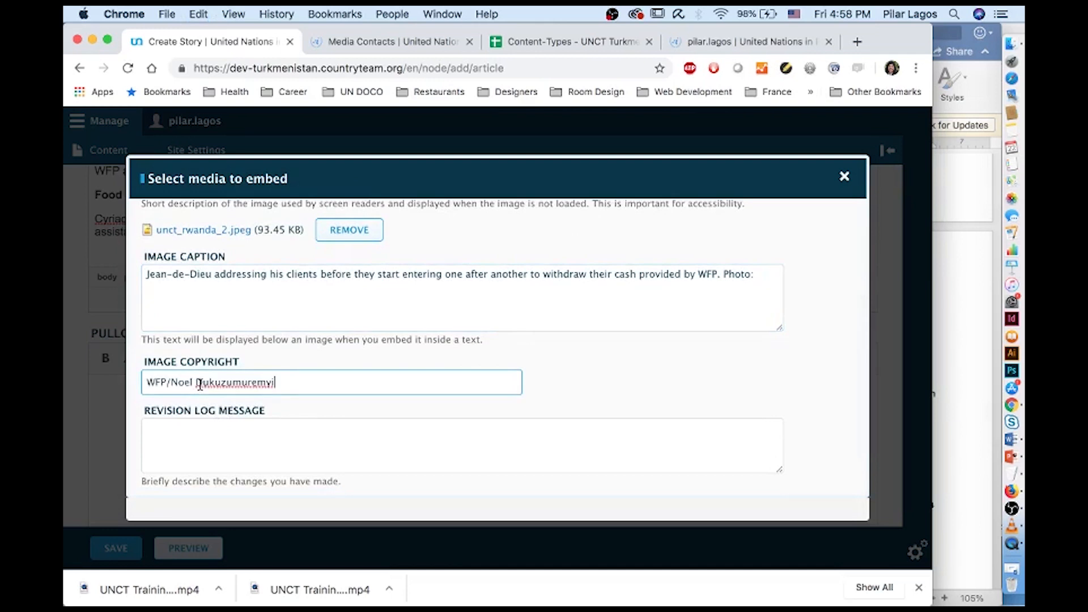
pyautogui.scroll(-2, 200, 384)
pyautogui.click(202, 463)
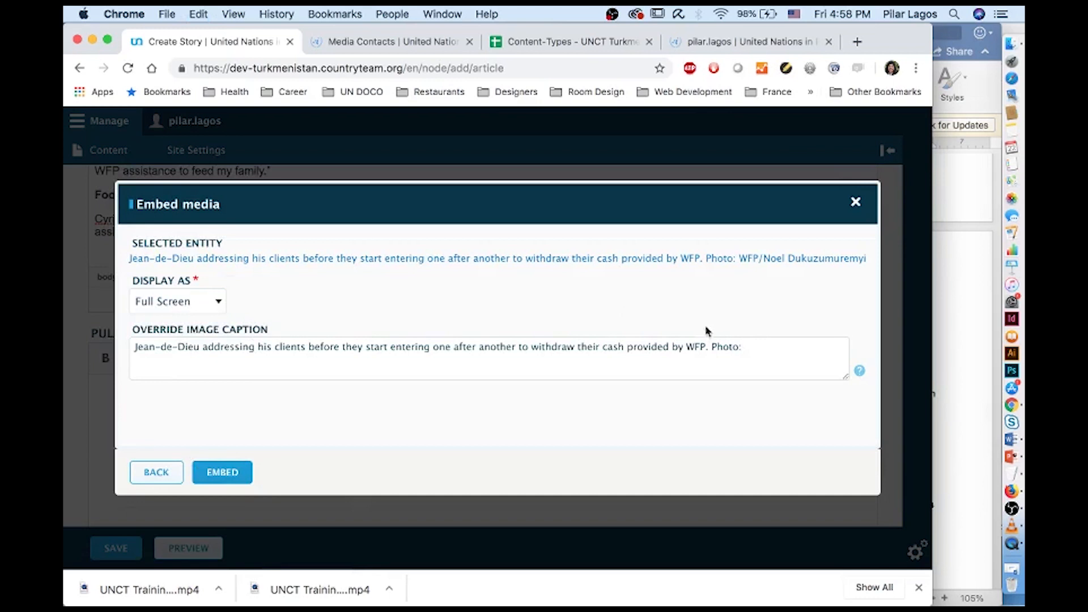
# Delete 'Photo:' from the override caption, display as Regular Image, and embed
pyautogui.moveTo(710, 348); pyautogui.dragTo(776, 347)
pyautogui.press('BackSpace')
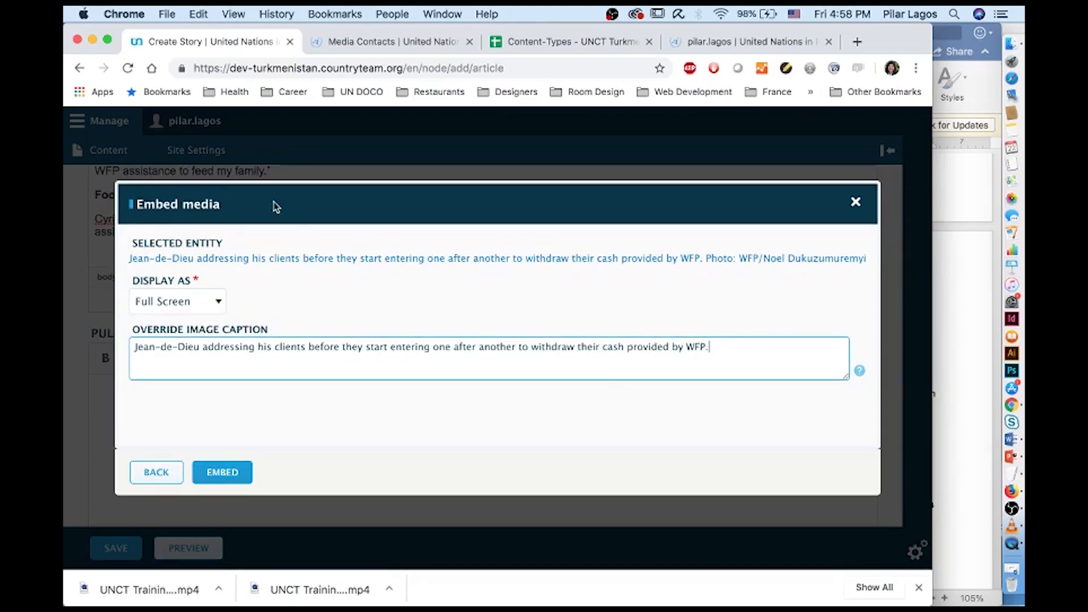
pyautogui.click(187, 300)
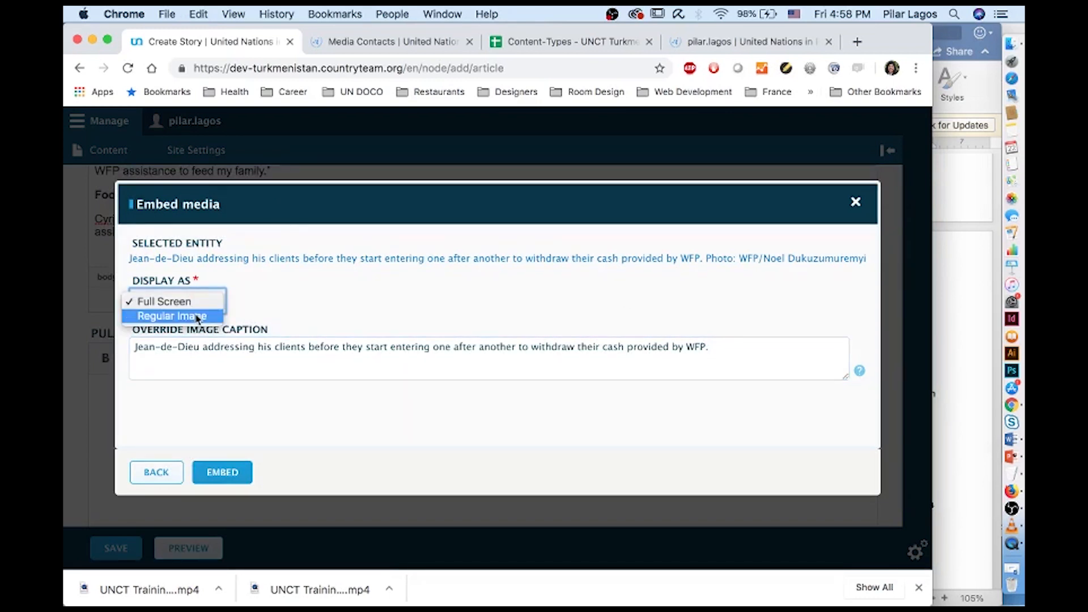
pyautogui.click(198, 316)
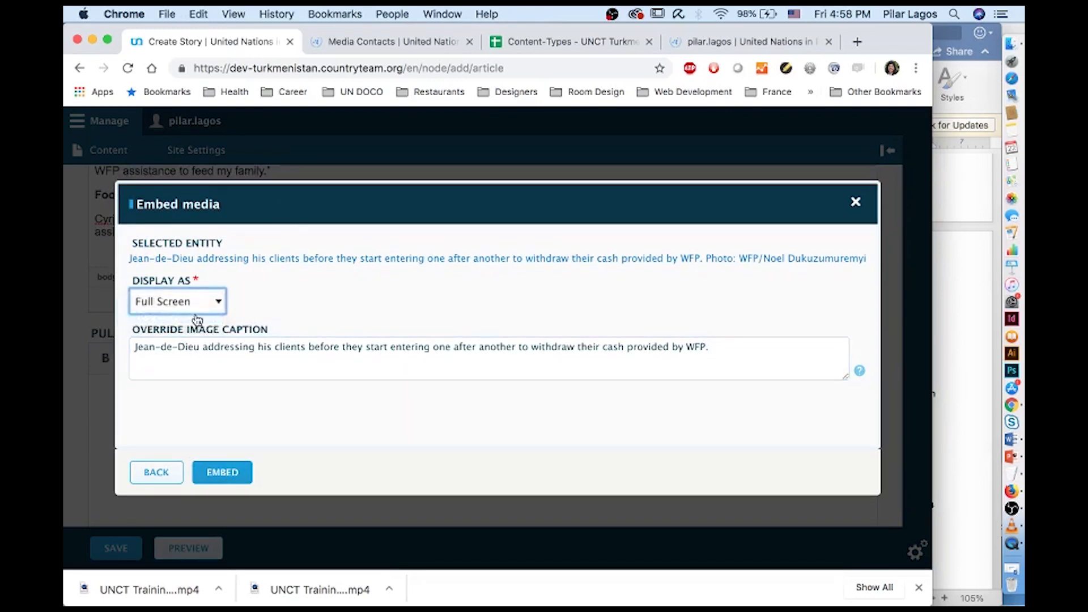
pyautogui.click(232, 483)
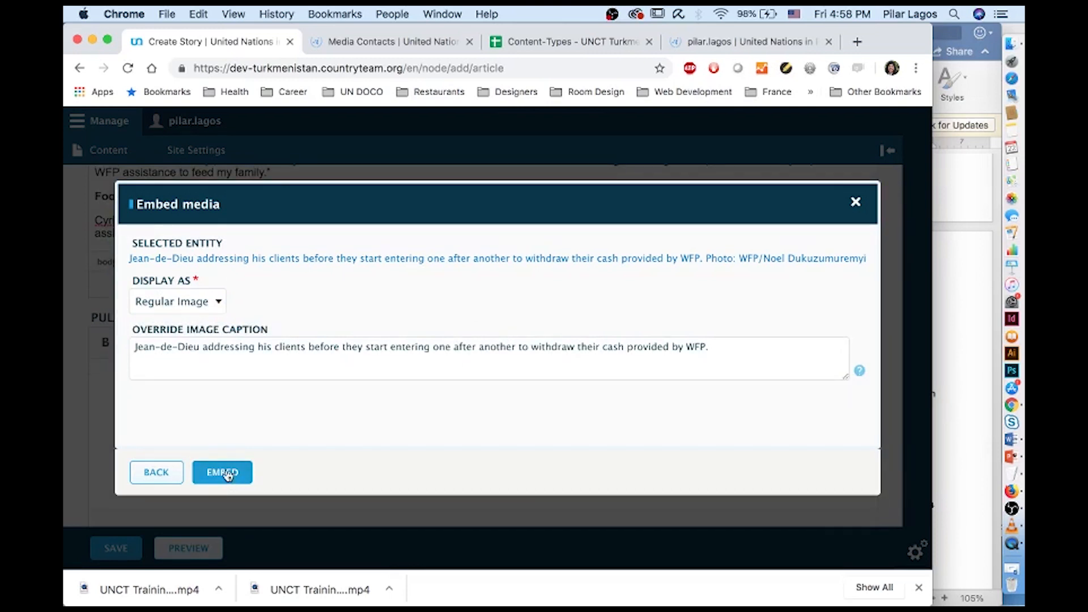
# Retry the embed, then return to the media selection step
pyautogui.click(277, 305)
pyautogui.click(212, 478)
pyautogui.click(233, 473)
pyautogui.click(295, 358)
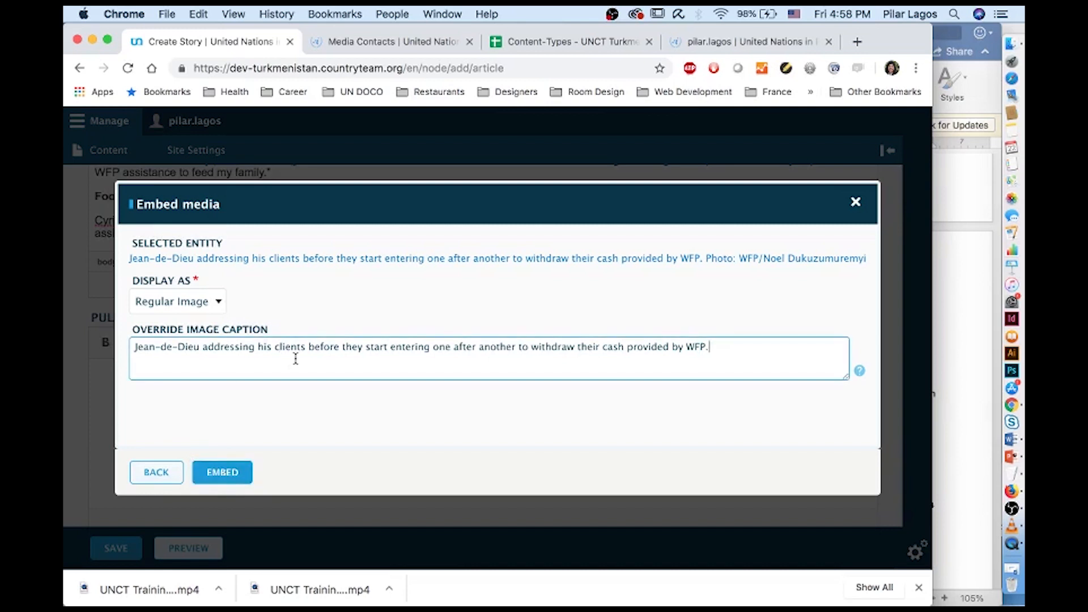
pyautogui.click(148, 474)
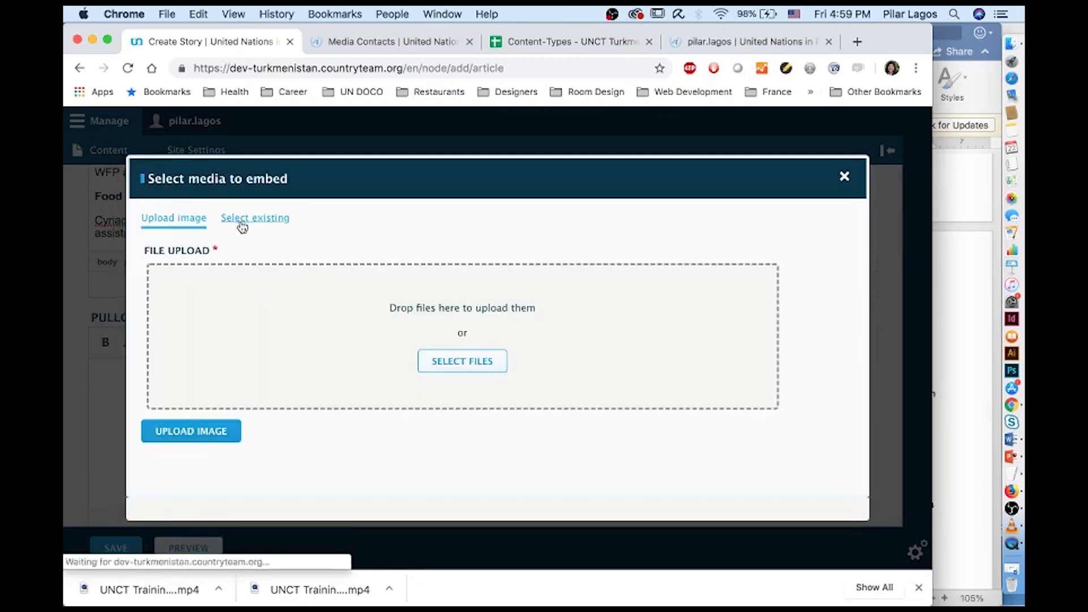
# Browse existing media, open the first image's page, then close the picker
pyautogui.click(240, 221)
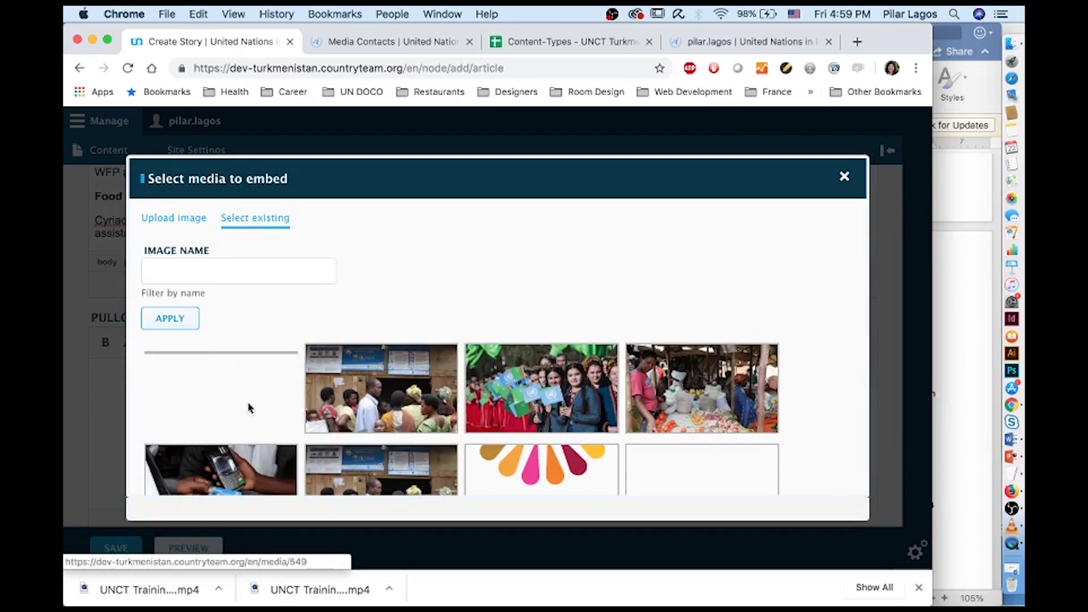
pyautogui.click(221, 400)
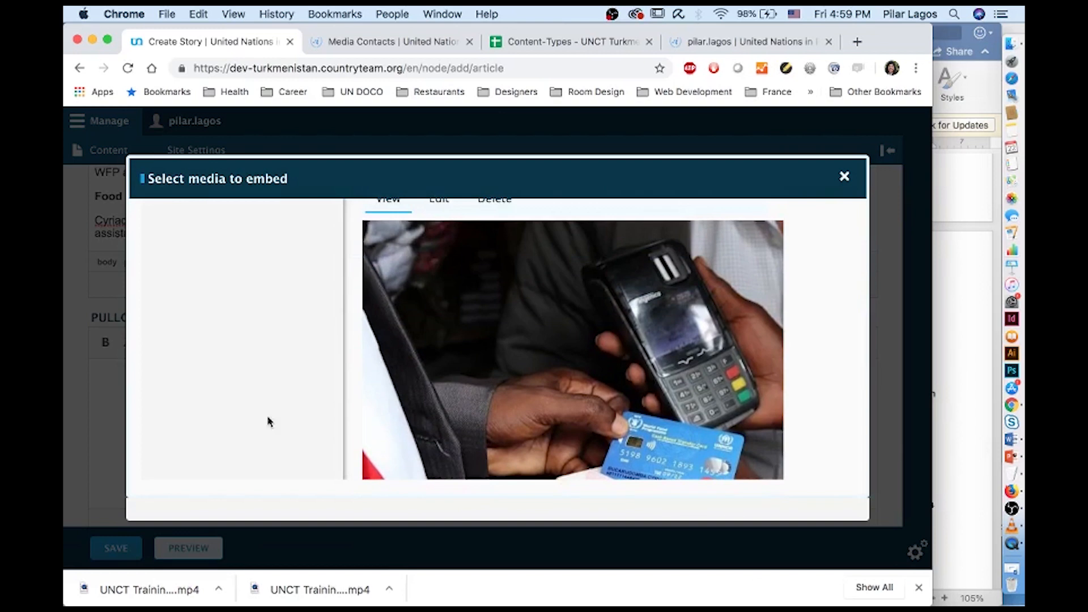
pyautogui.click(844, 177)
pyautogui.scroll(3, 158, 241)
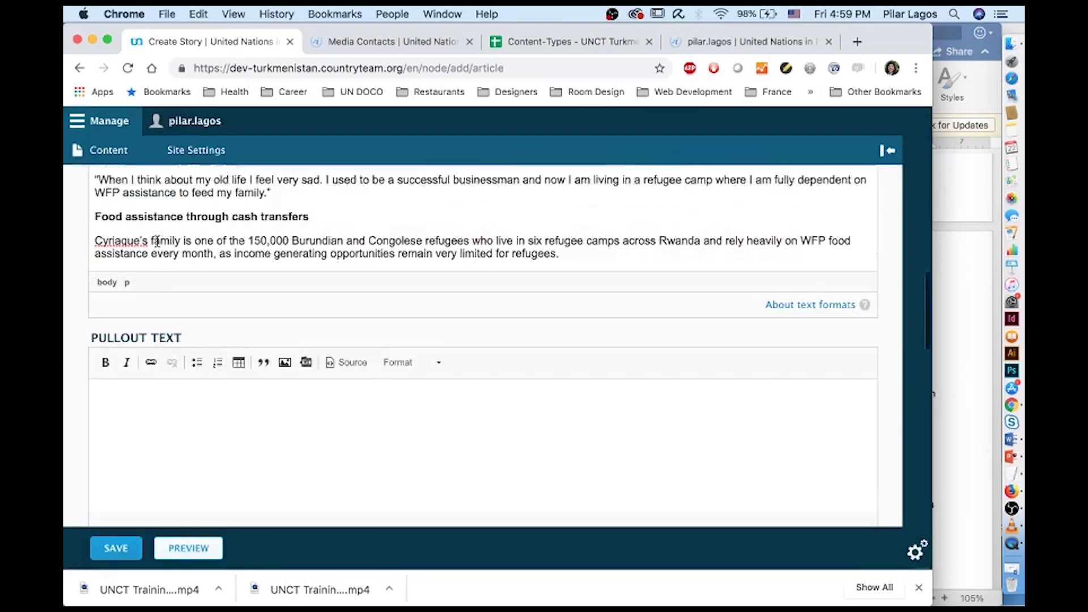
pyautogui.scroll(-3, 157, 241)
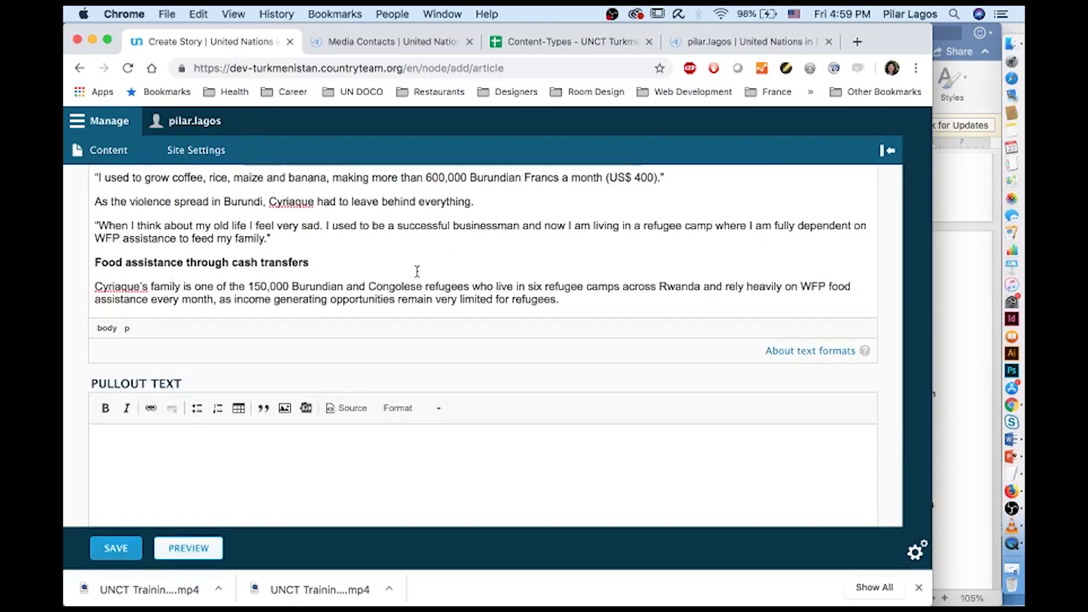
pyautogui.scroll(5, 381, 330)
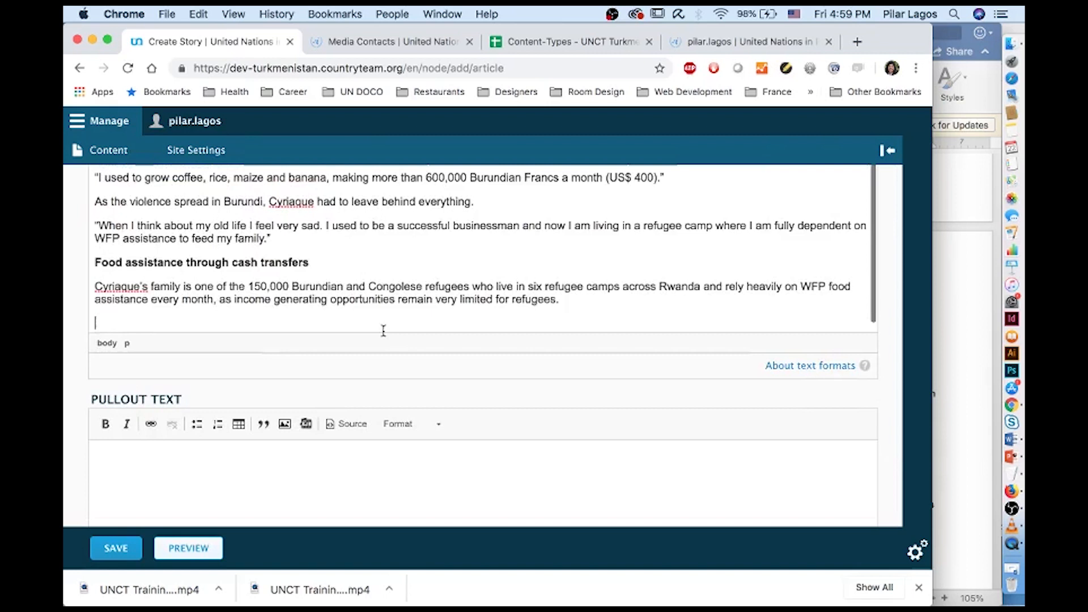
pyautogui.scroll(4, 383, 330)
pyautogui.scroll(-6, 309, 265)
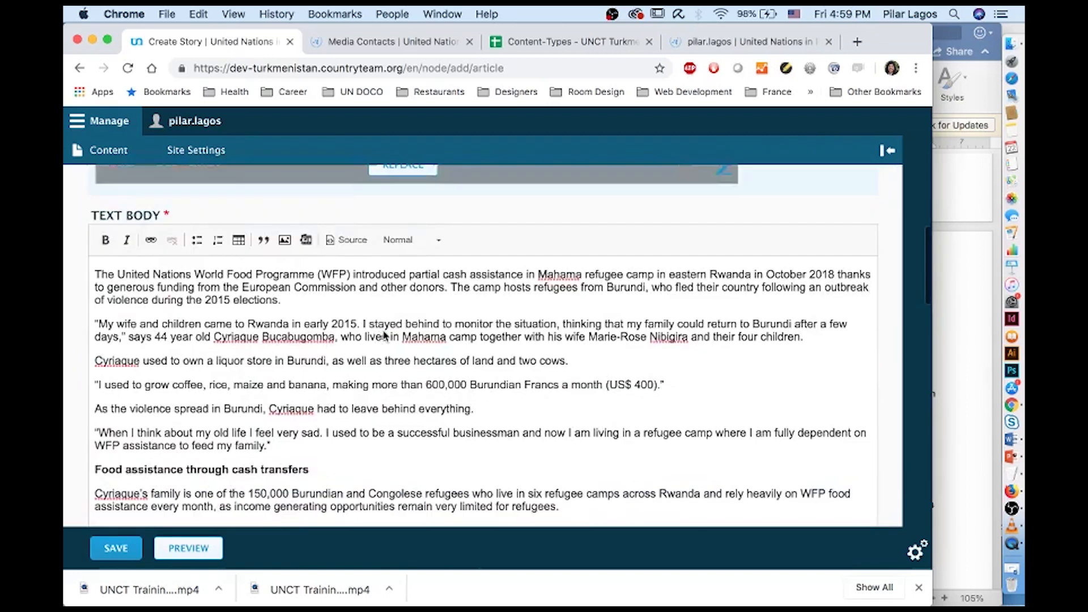
# Embed the existing cash-withdrawal photo with its Mahama camp caption in the body
pyautogui.click(285, 240)
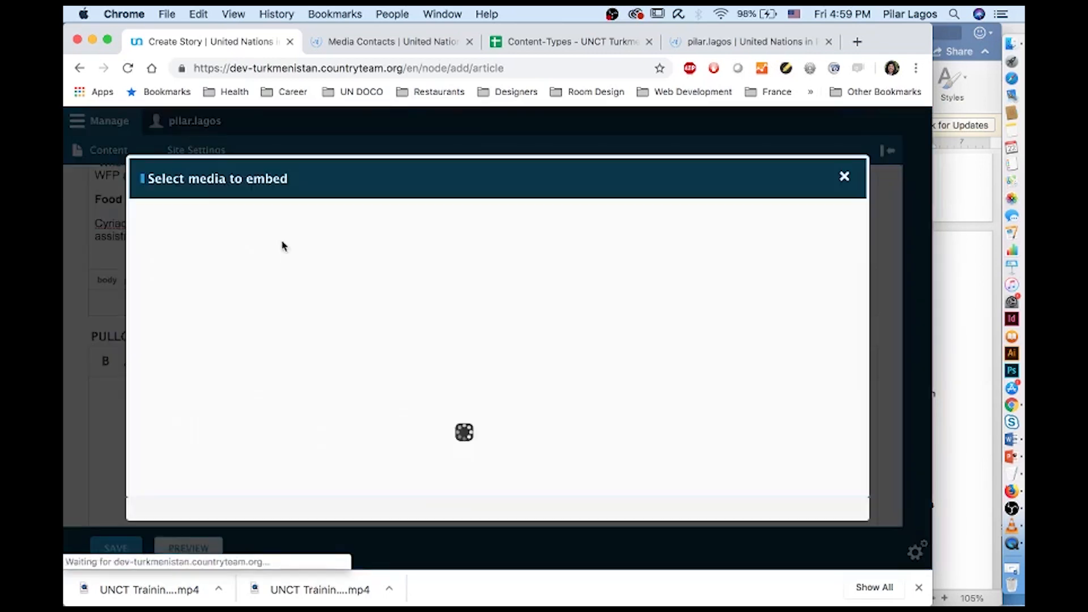
pyautogui.click(262, 229)
pyautogui.click(225, 473)
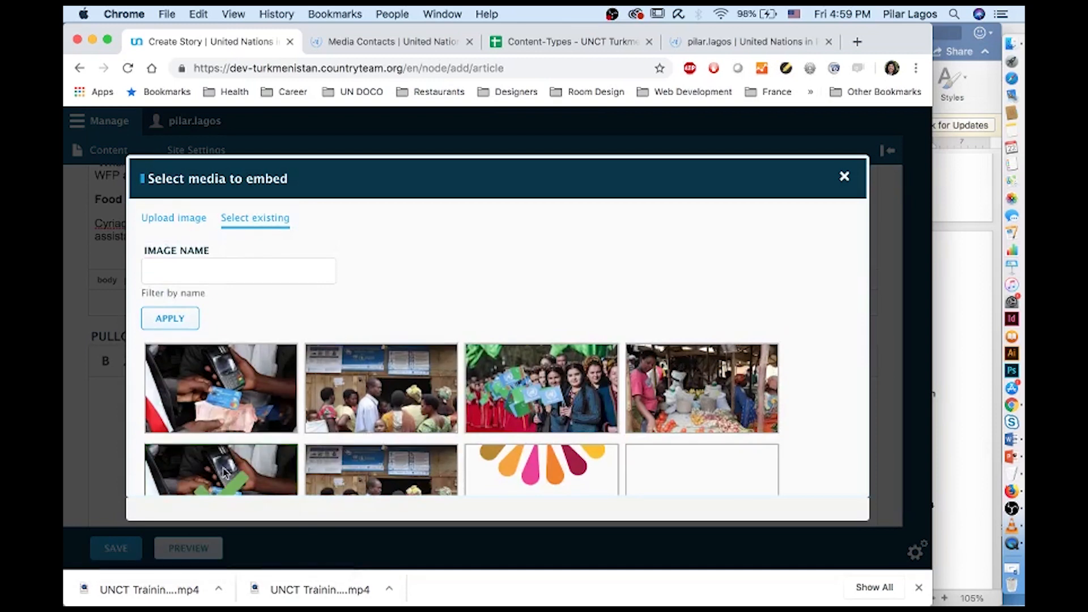
pyautogui.scroll(-5, 226, 473)
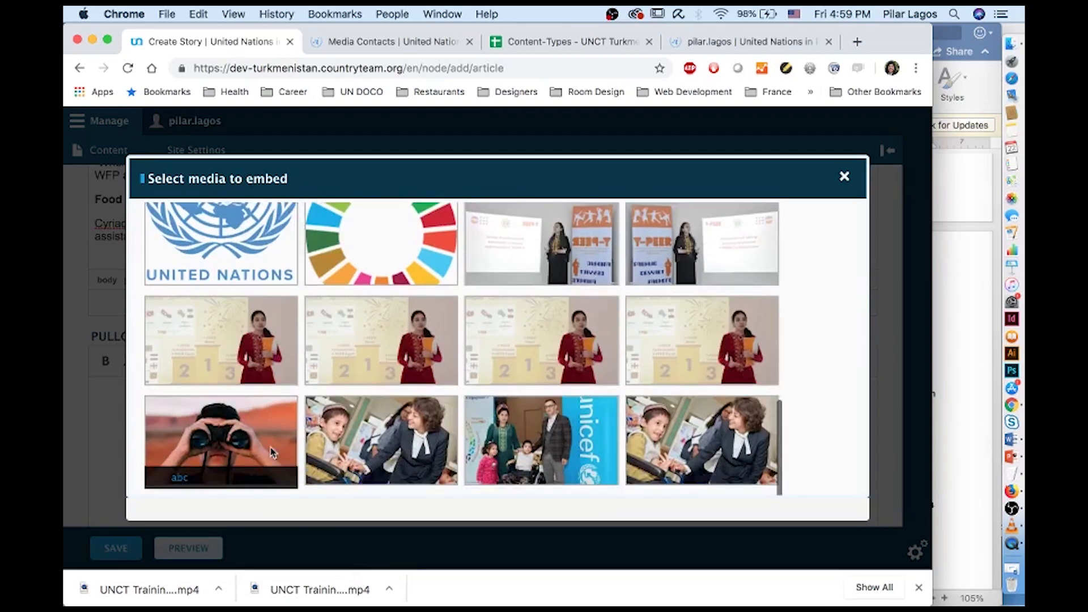
pyautogui.scroll(-3, 438, 455)
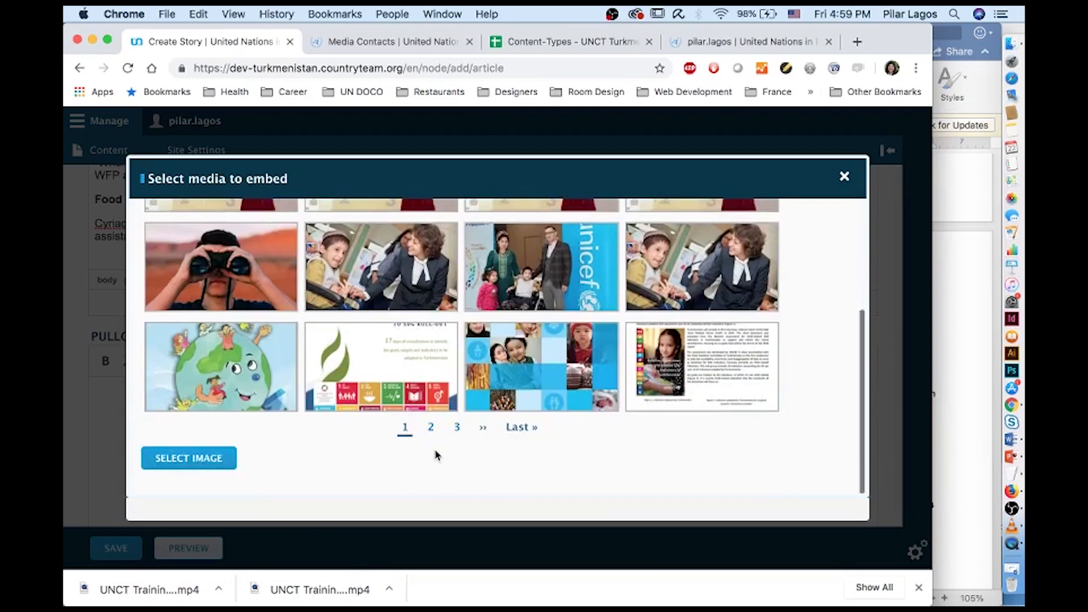
pyautogui.click(220, 464)
pyautogui.click(405, 479)
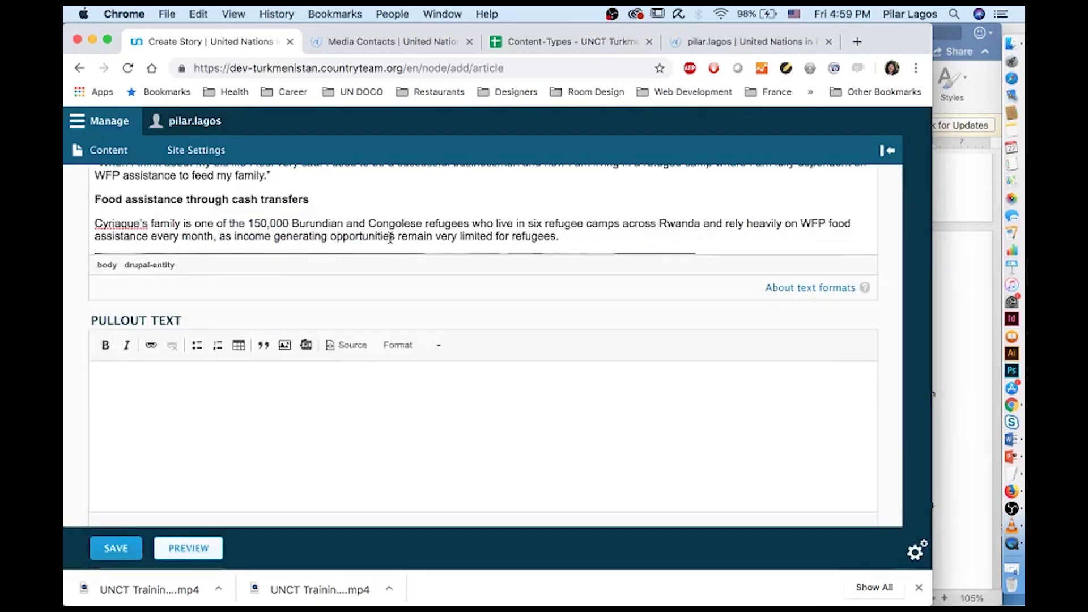
pyautogui.scroll(-2, 389, 244)
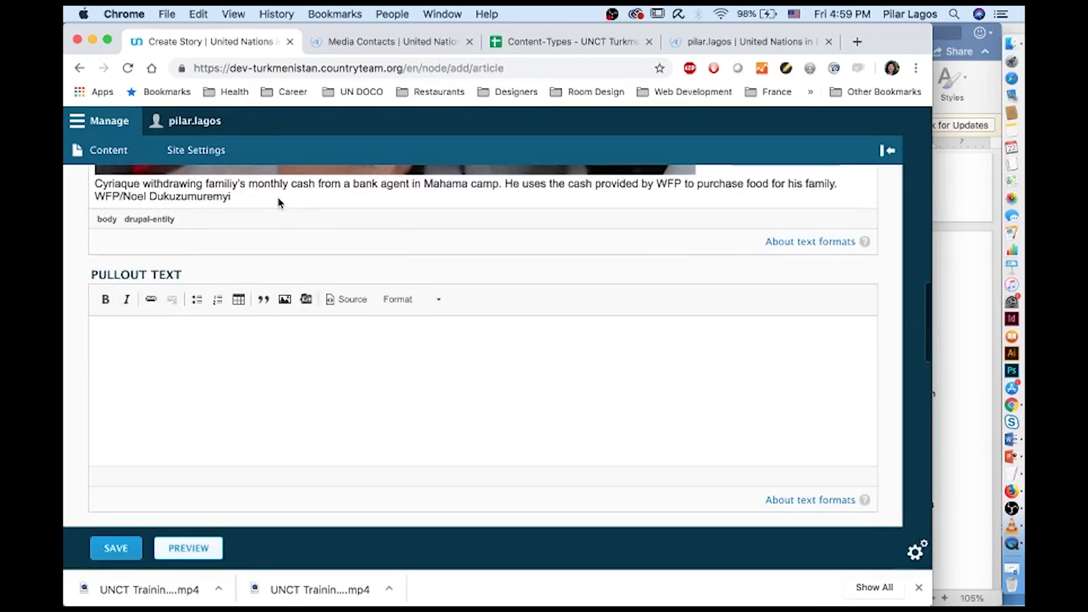
# Add a paragraph below the photo caption and upload UNCT Rwanda 3.jpeg for embedding
pyautogui.scroll(1, 281, 204)
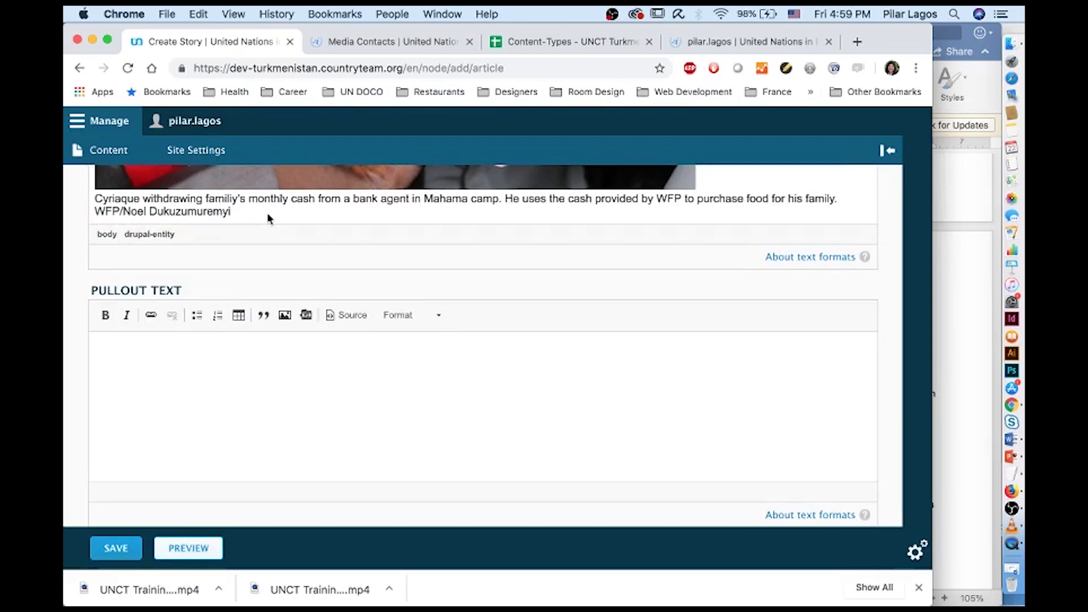
pyautogui.click(857, 217)
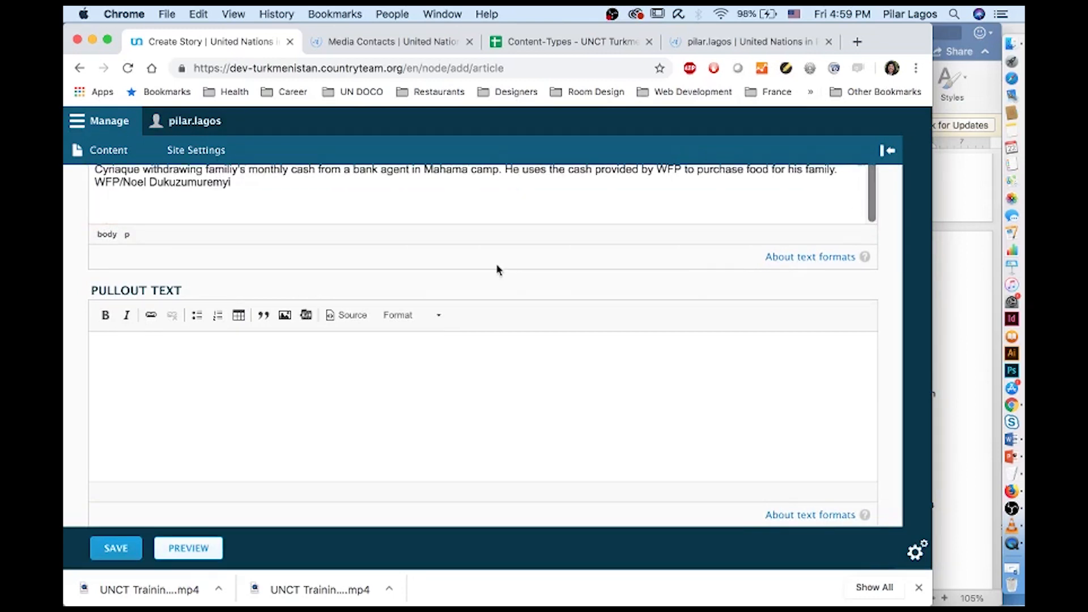
pyautogui.scroll(10, 519, 278)
pyautogui.scroll(-1, 497, 267)
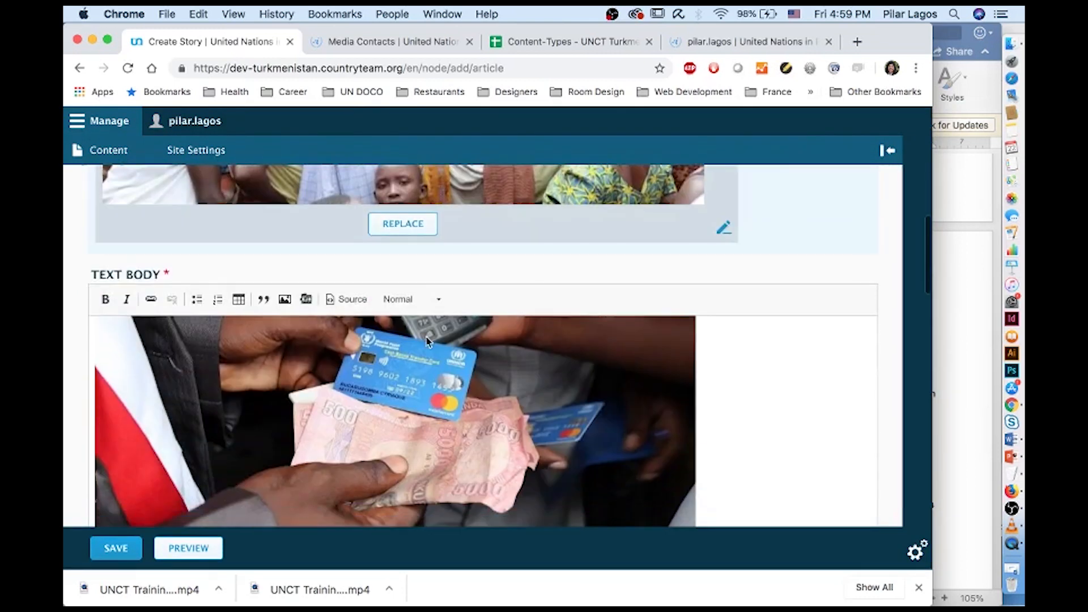
pyautogui.click(285, 299)
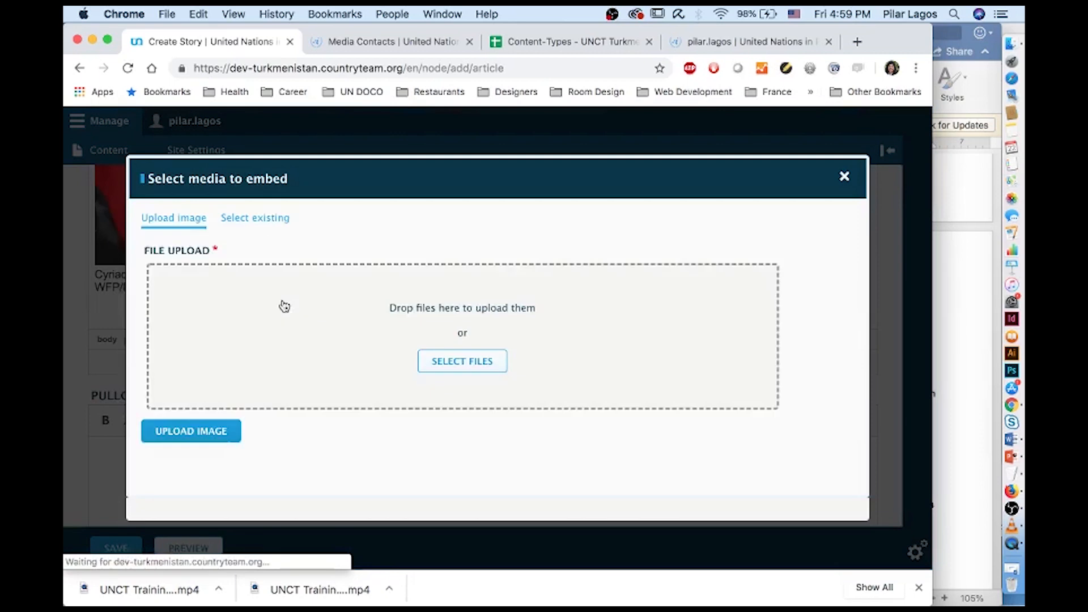
pyautogui.click(456, 358)
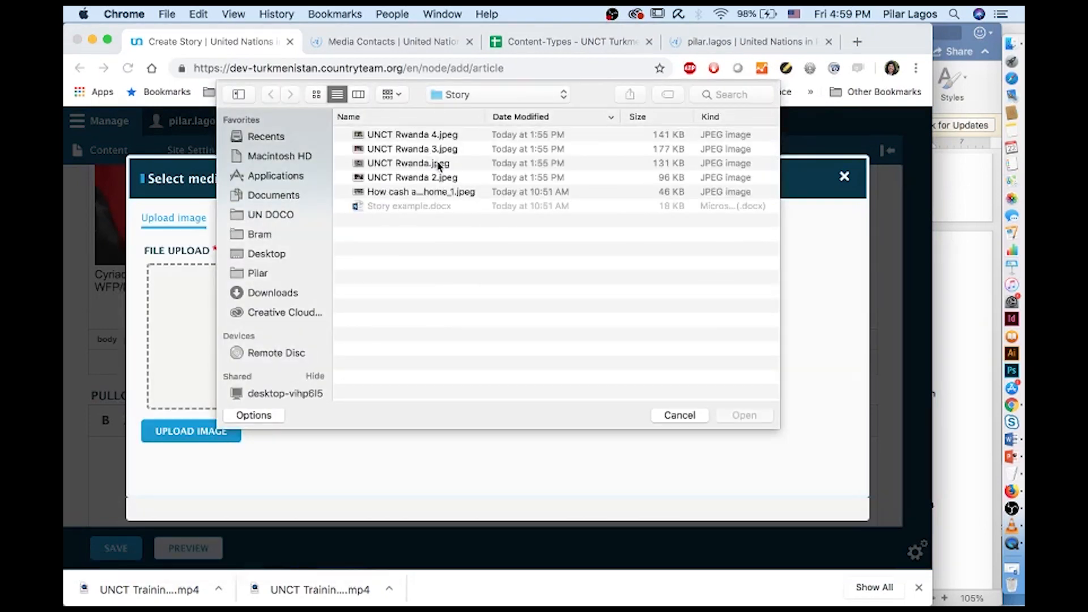
pyautogui.doubleClick(433, 153)
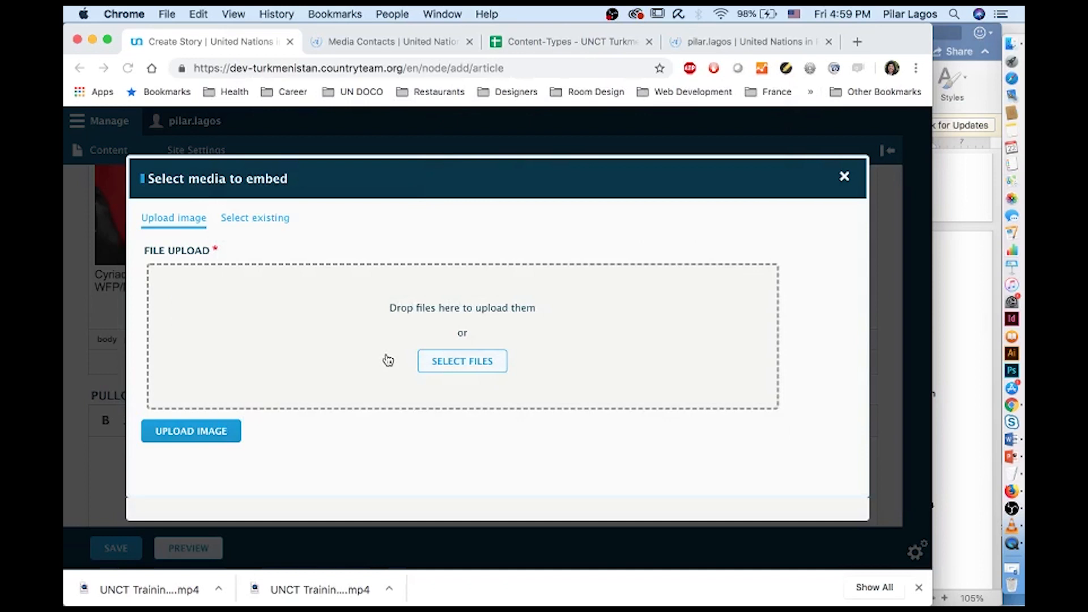
# Select the market photo's caption paragraph in the Word draft
pyautogui.scroll(-4, 384, 400)
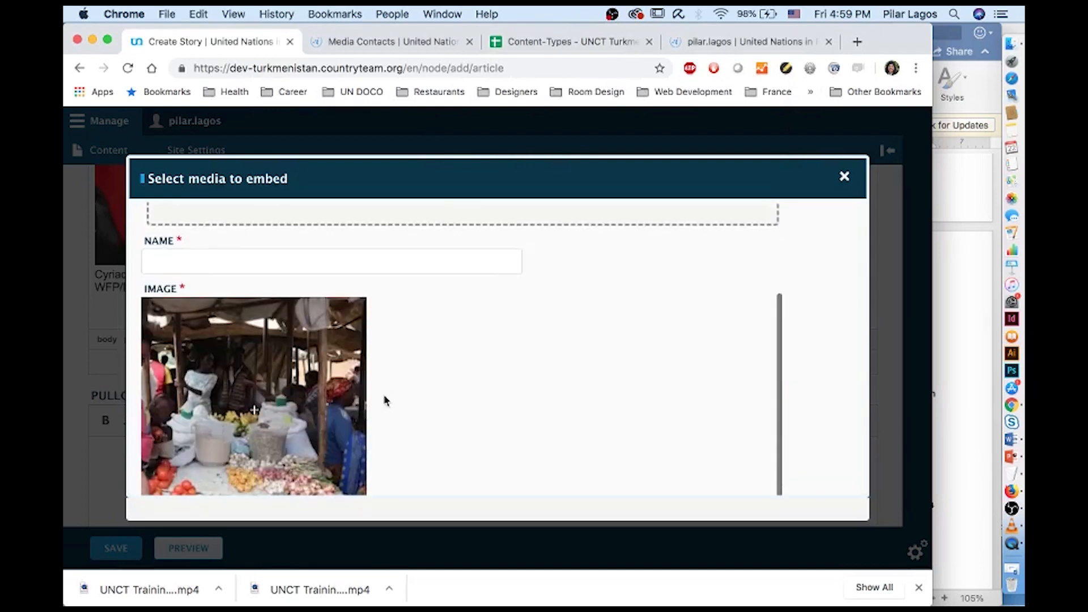
pyautogui.click(979, 387)
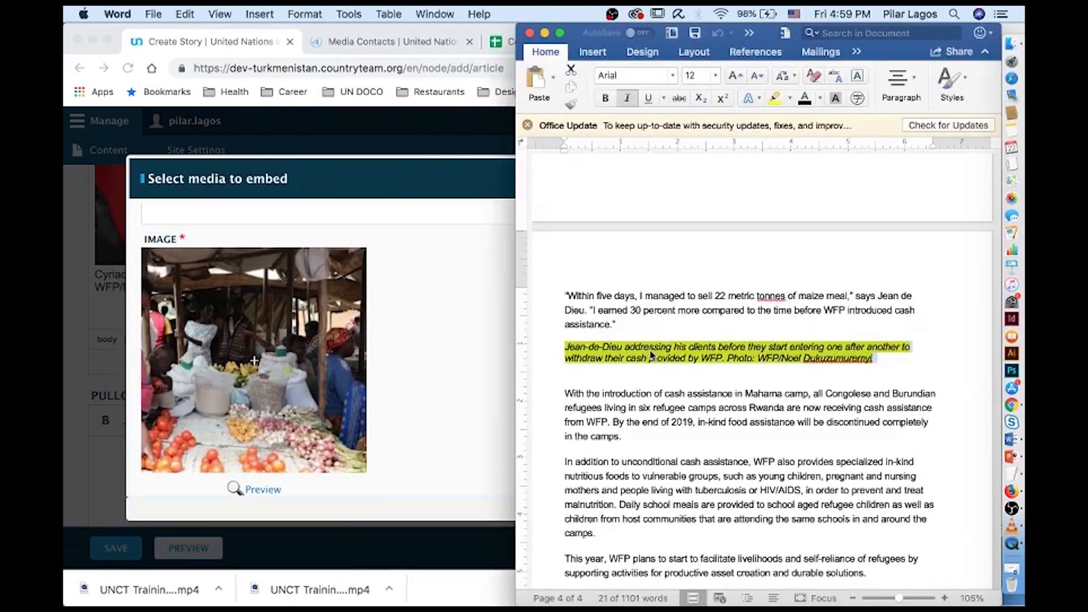
pyautogui.scroll(-5, 656, 355)
pyautogui.scroll(10, 656, 355)
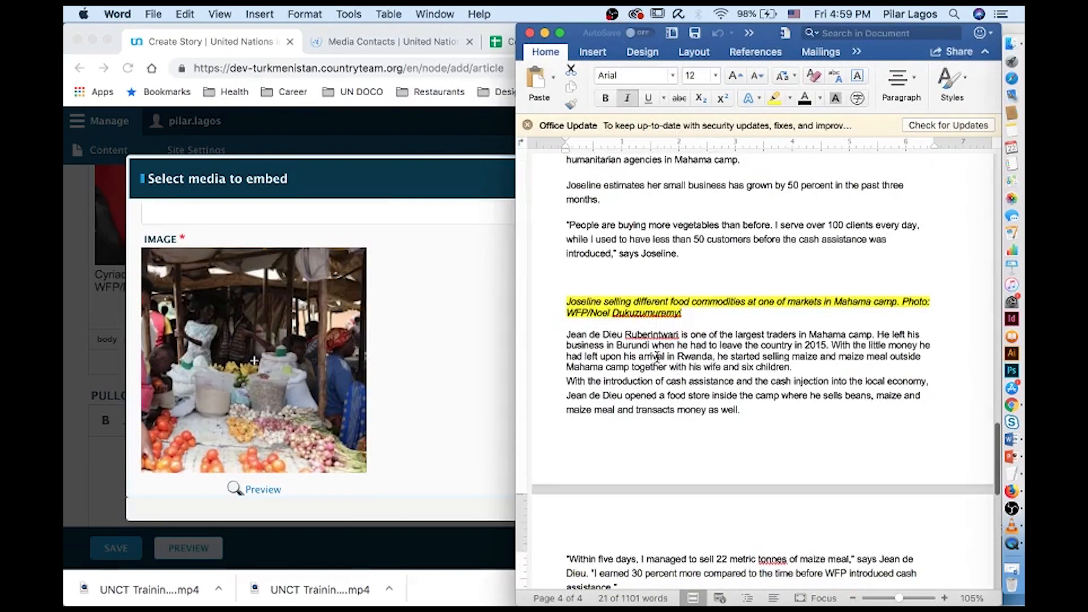
pyautogui.tripleClick(617, 302)
pyautogui.press('super+c')
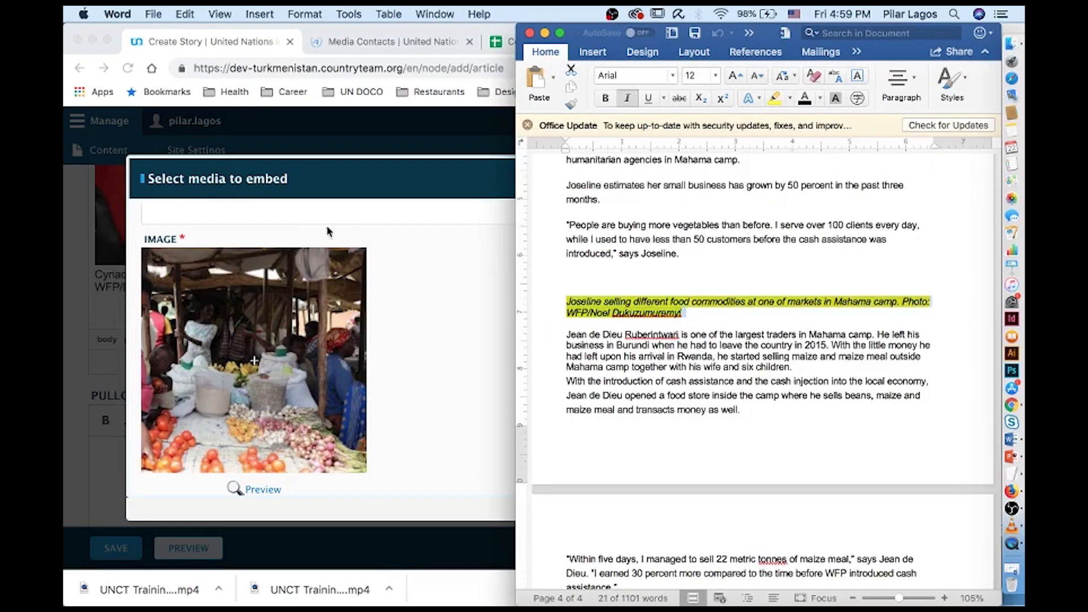
pyautogui.click(269, 221)
pyautogui.scroll(3, 260, 227)
pyautogui.scroll(-10, 260, 229)
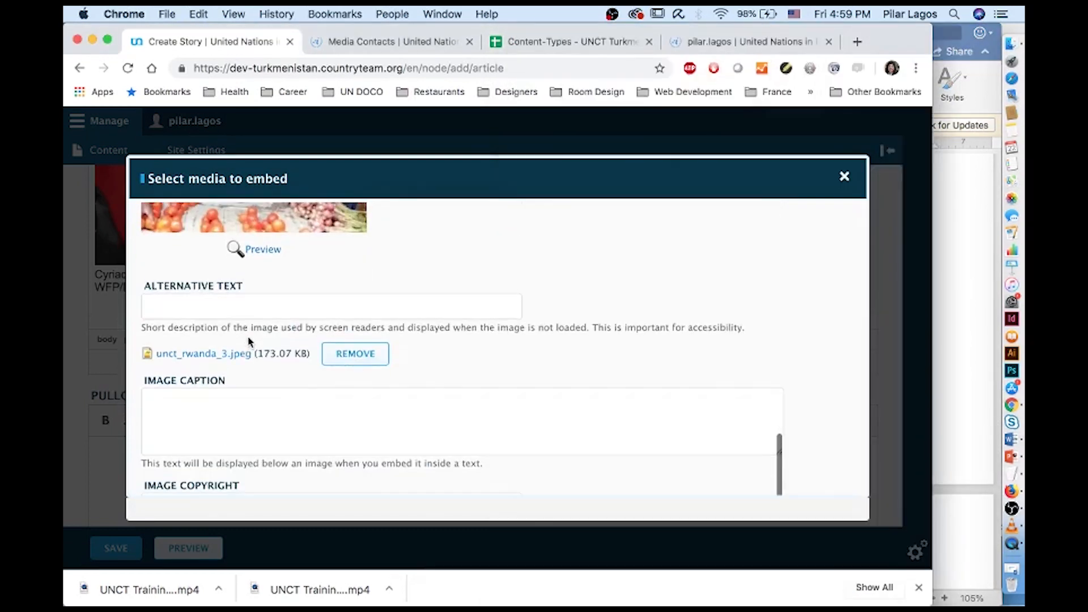
# Paste the Mahama camp market caption and strip the 'Photo:' photographer credit from it
pyautogui.click(215, 409)
pyautogui.press('super+v')
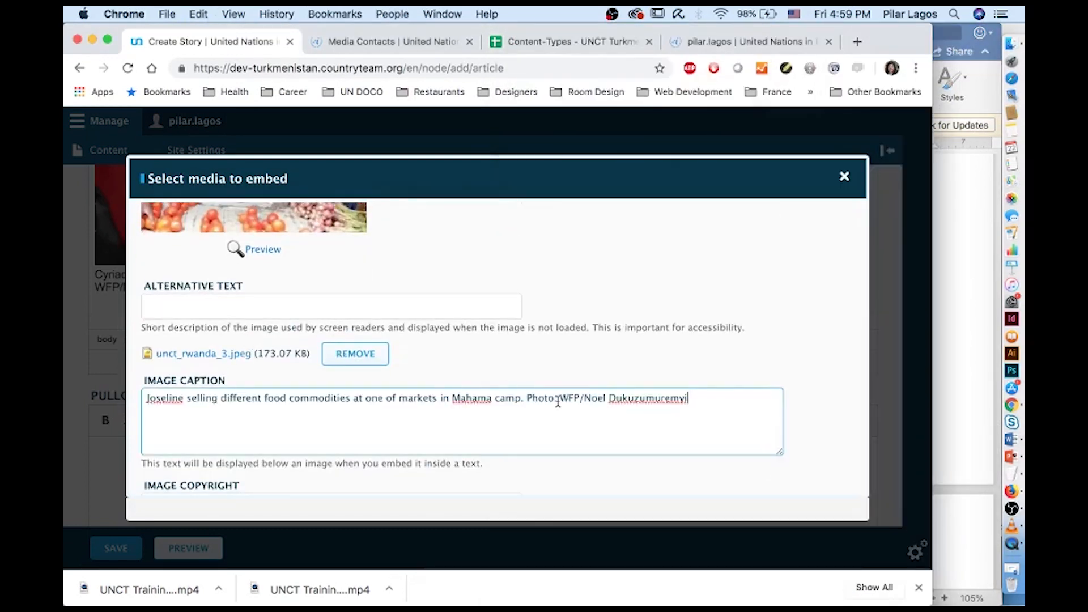
pyautogui.moveTo(558, 401); pyautogui.dragTo(732, 401)
pyautogui.press('BackSpace')
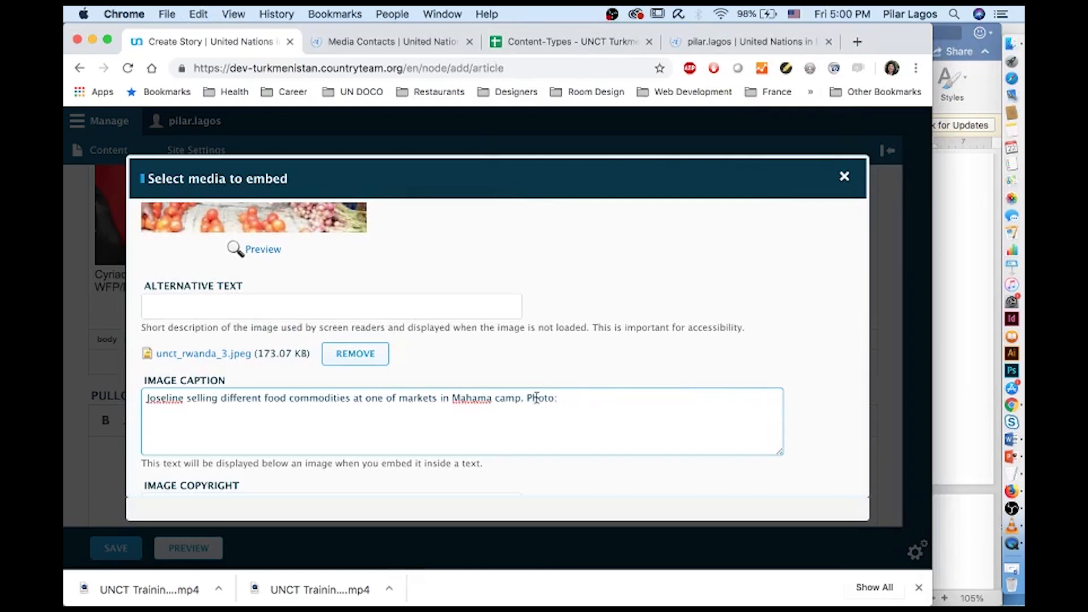
pyautogui.moveTo(528, 398); pyautogui.dragTo(639, 398)
pyautogui.press('BackSpace')
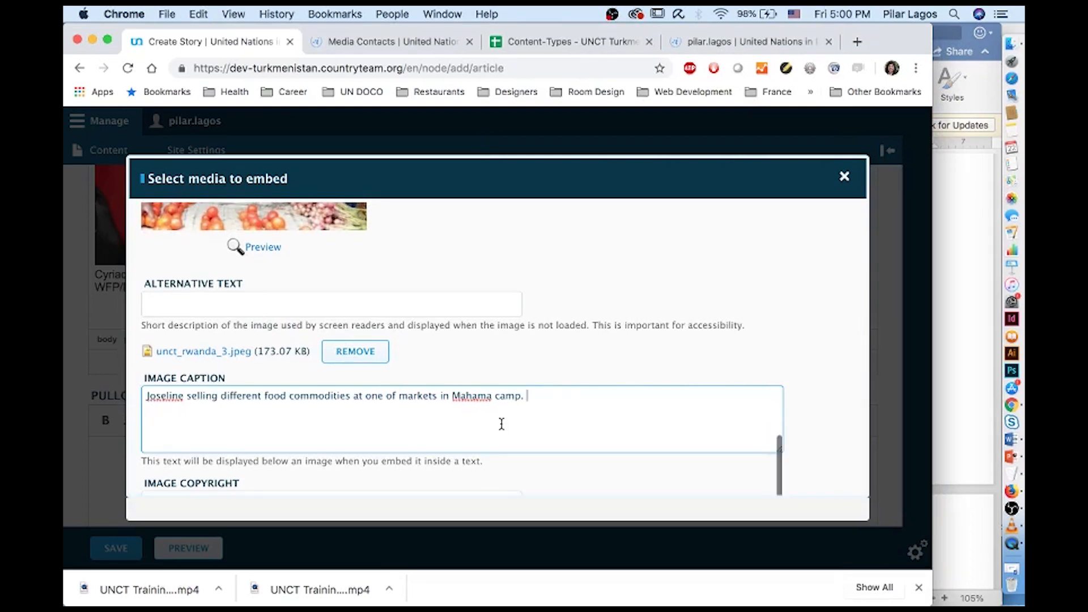
# Paste the photographer credit as copyright, then upload and embed the 'Food' image unct_rwanda_3.jpeg
pyautogui.scroll(10, 388, 316)
pyautogui.click(264, 285)
pyautogui.scroll(-4, 262, 299)
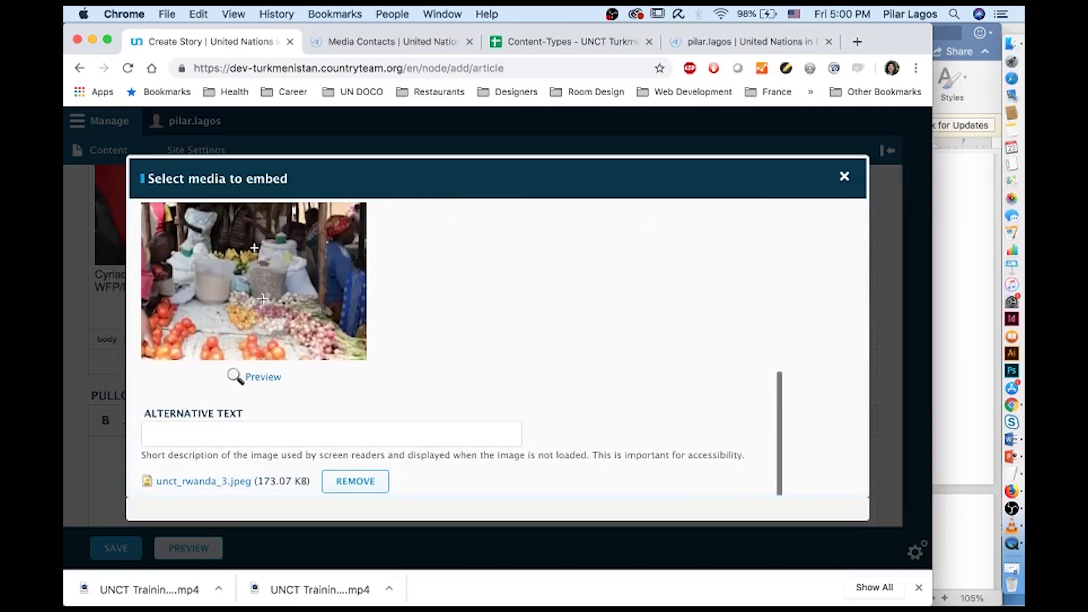
pyautogui.click(250, 428)
pyautogui.scroll(-3, 254, 248)
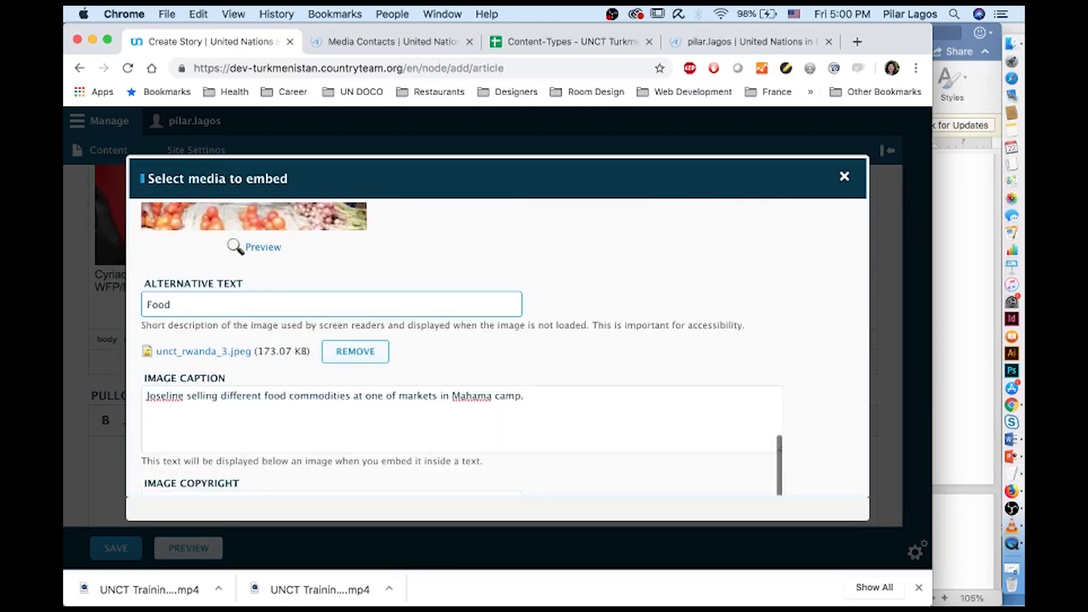
pyautogui.click(236, 427)
pyautogui.scroll(-3, 237, 427)
pyautogui.click(195, 357)
pyautogui.write('WFP/Noel Dukuzumuremyi')
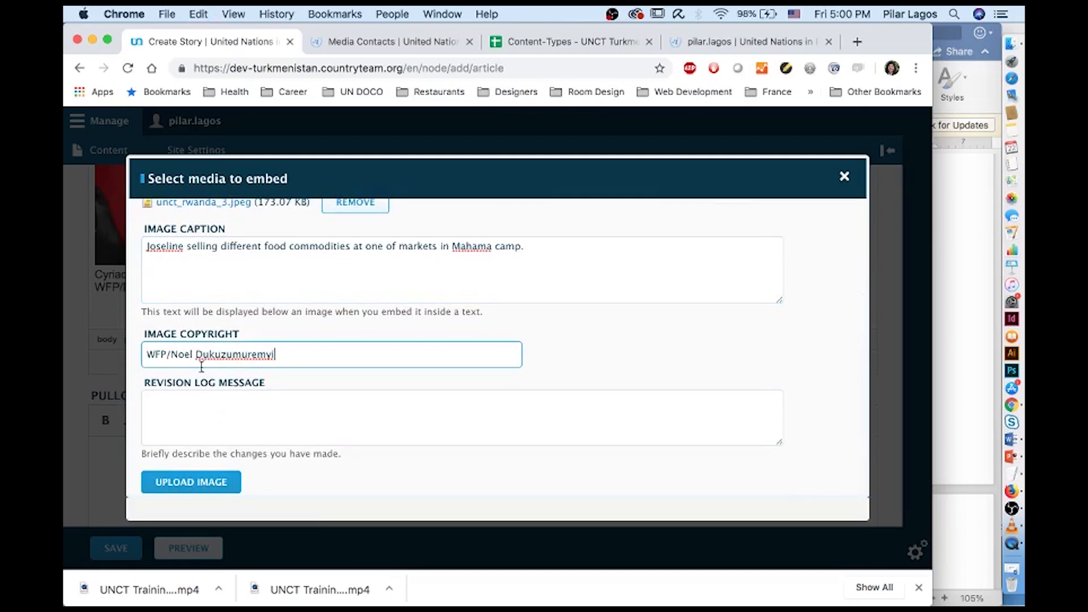
pyautogui.click(215, 486)
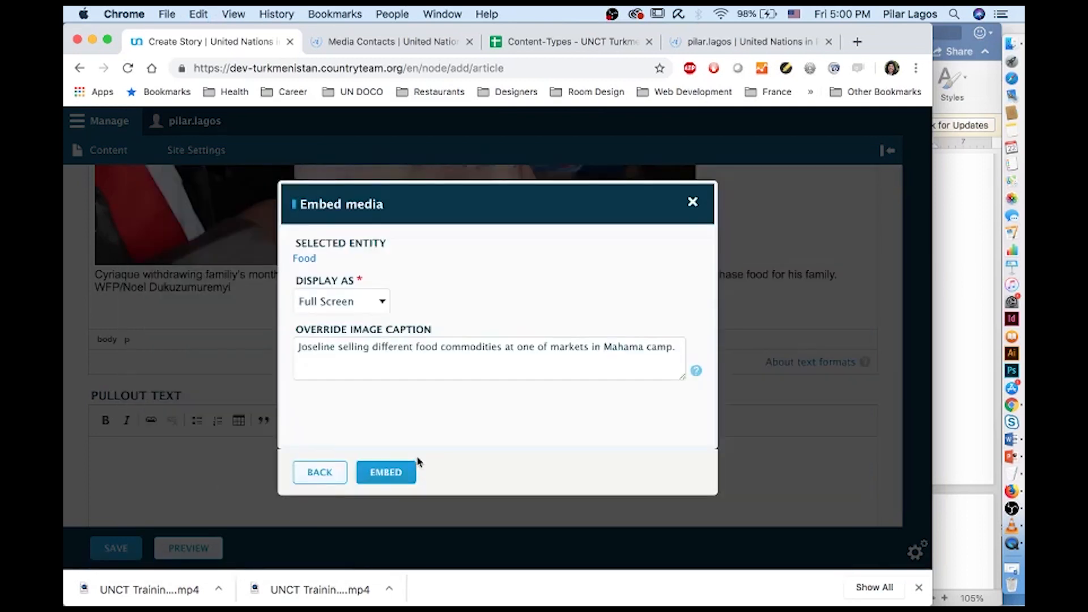
pyautogui.click(403, 472)
# Scroll the Create Story form to the Goals list and tick '3. Good Health and Well-being'
pyautogui.scroll(-10, 379, 259)
pyautogui.scroll(-5, 379, 257)
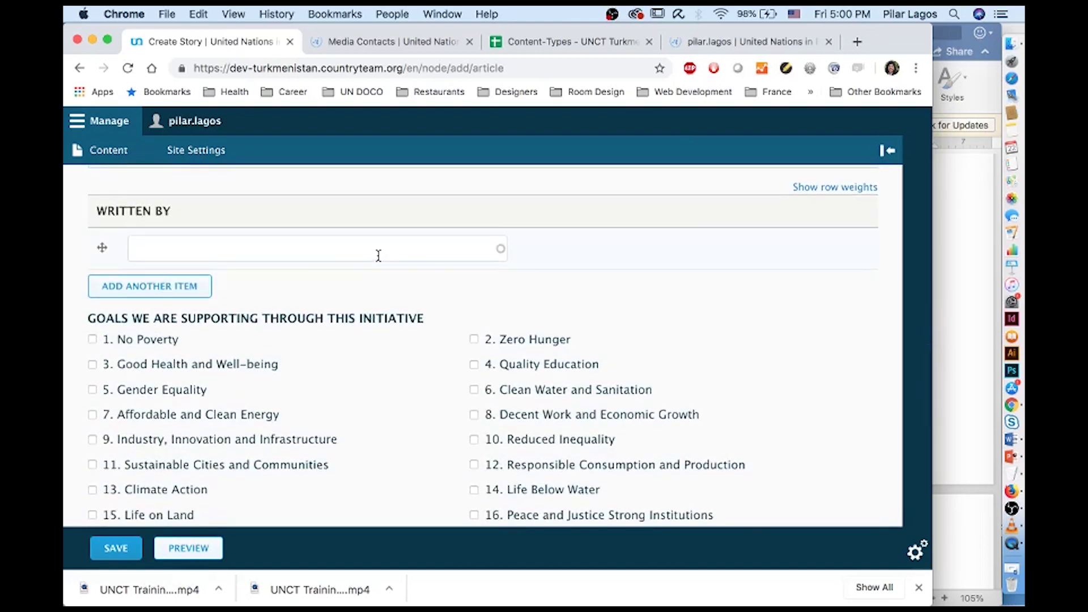
pyautogui.scroll(-1, 378, 256)
pyautogui.scroll(1, 379, 256)
pyautogui.scroll(1, 378, 256)
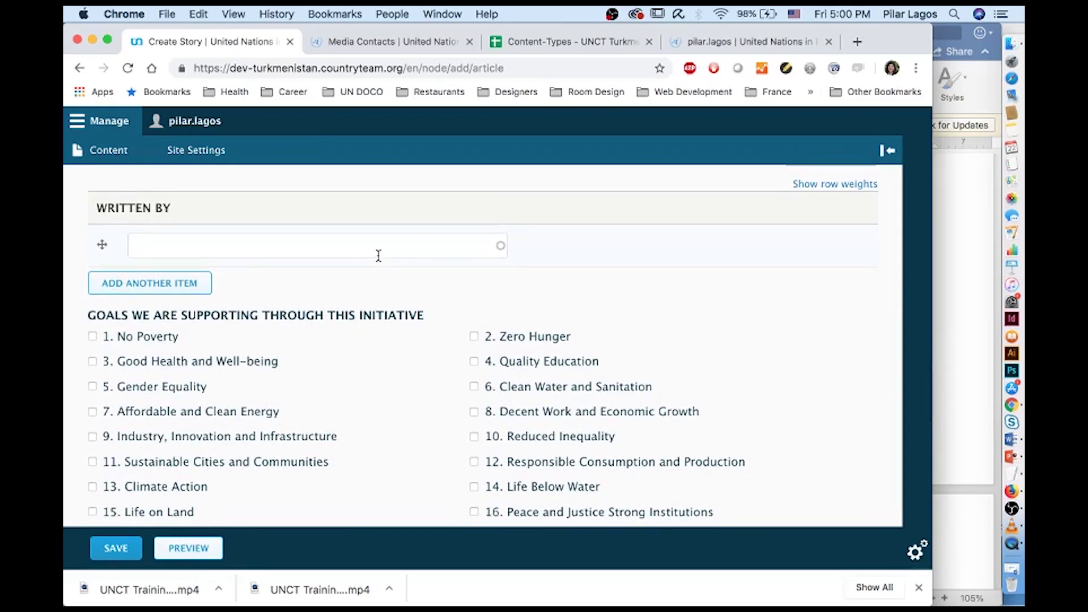
pyautogui.scroll(-3, 378, 256)
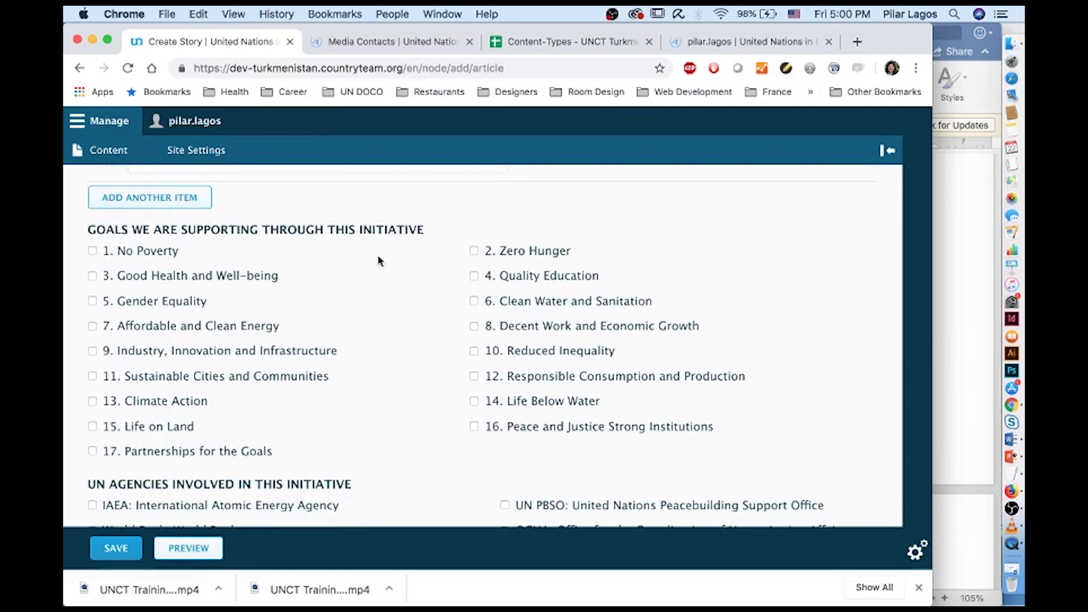
pyautogui.scroll(-1, 378, 260)
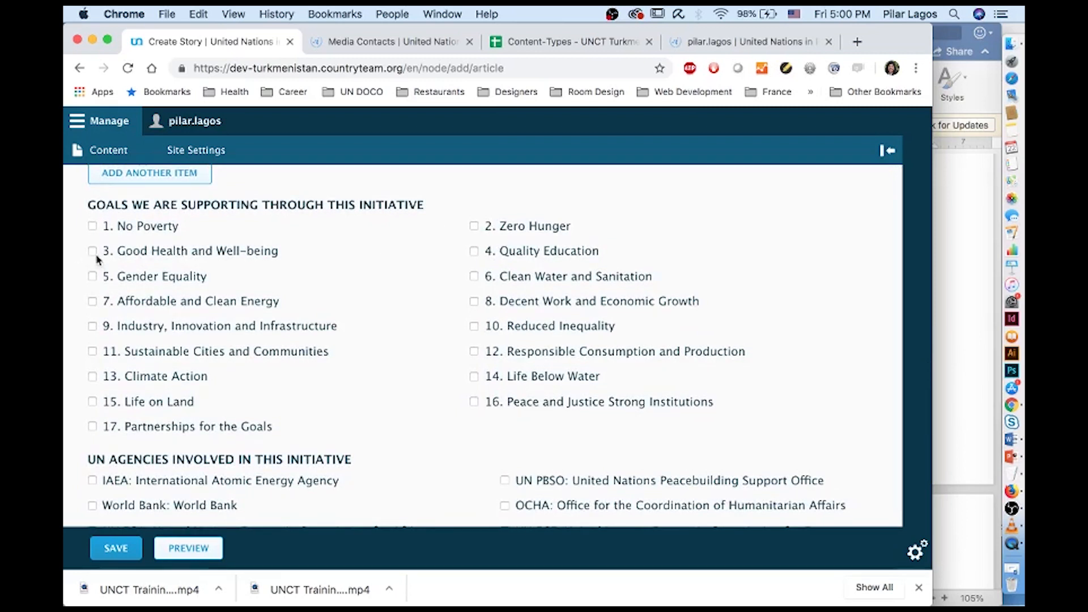
pyautogui.scroll(-5, 293, 375)
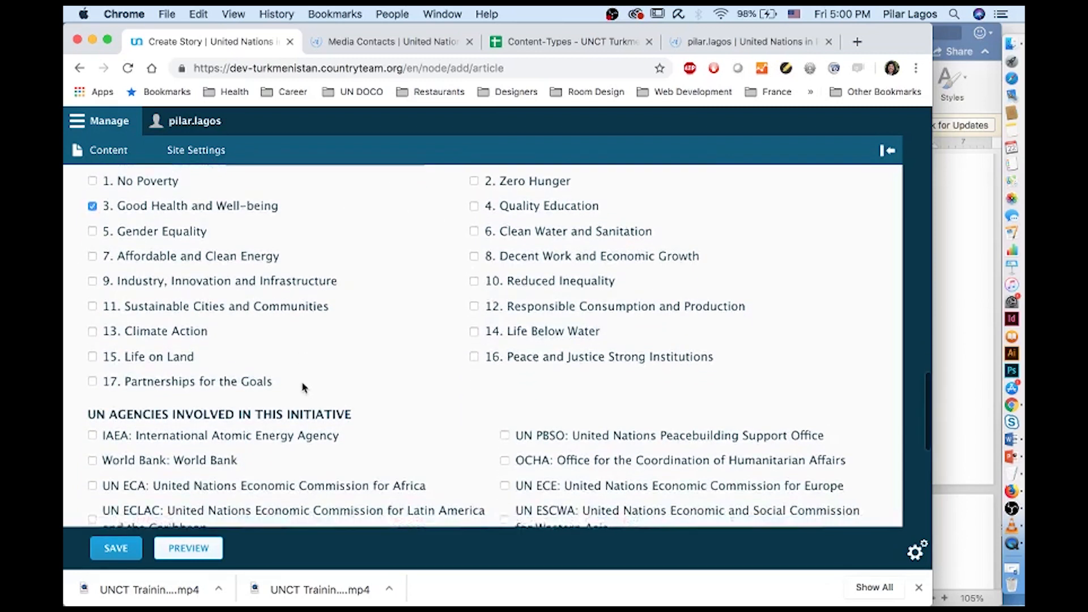
pyautogui.scroll(-6, 303, 387)
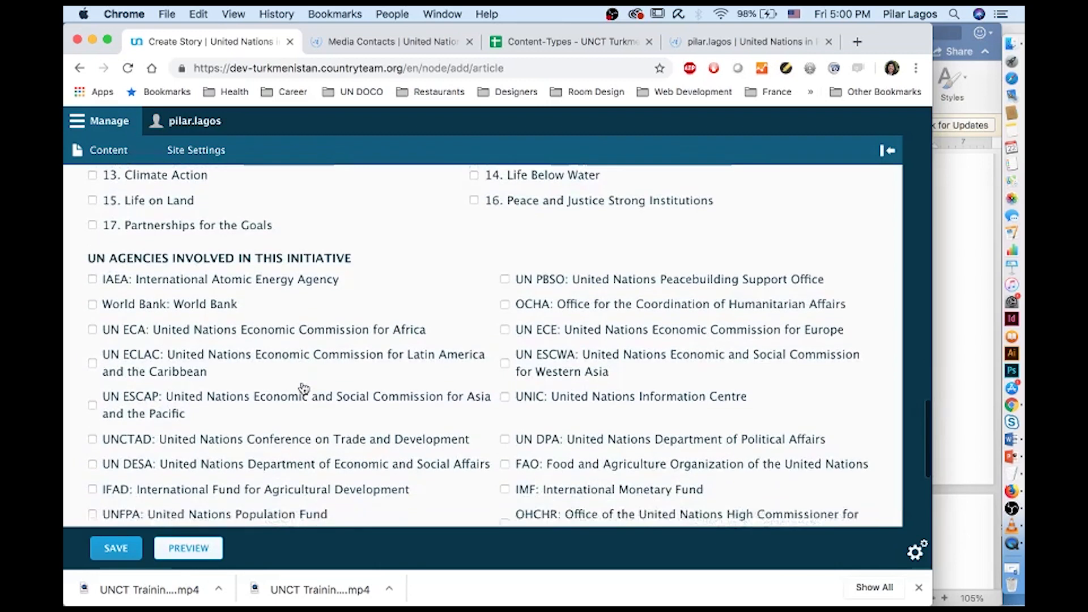
pyautogui.scroll(-20, 304, 388)
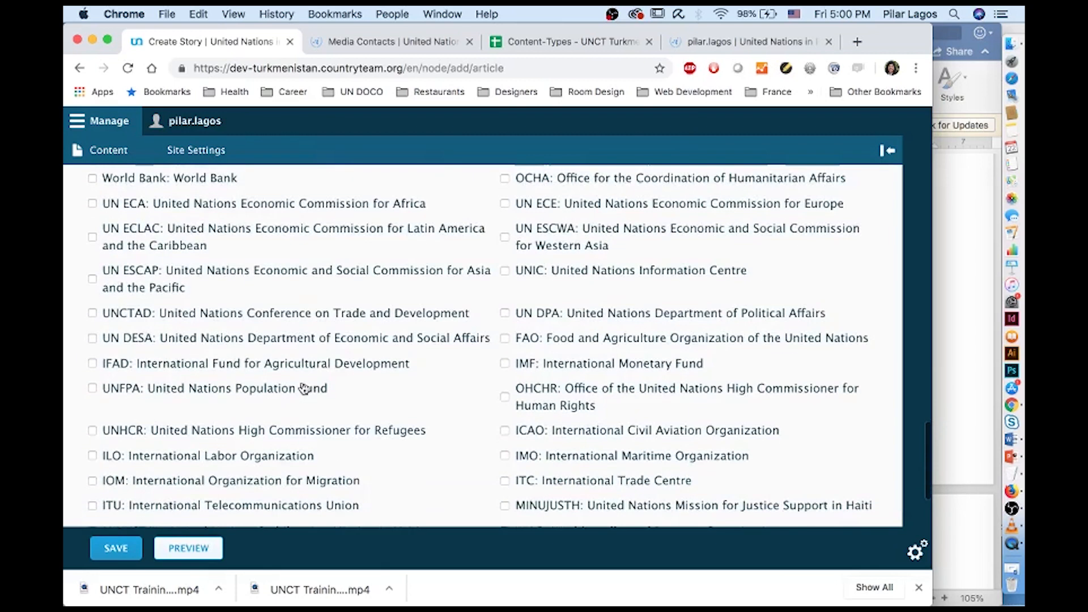
pyautogui.scroll(15, 303, 388)
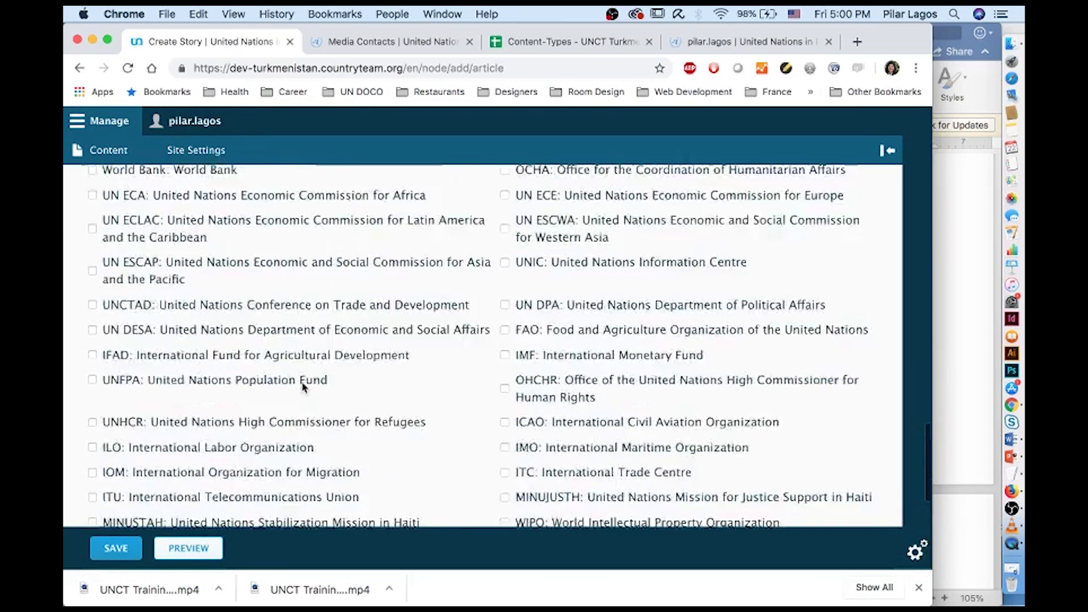
# Set the Written By field to the staff member picked from the autocomplete suggestions
pyautogui.click(271, 357)
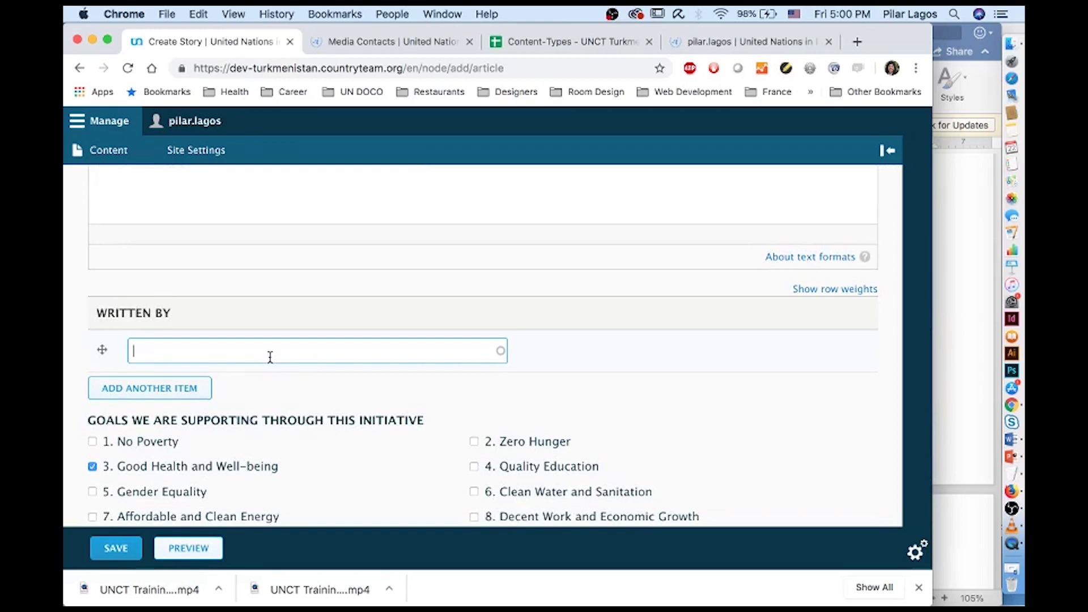
pyautogui.write('Mahri')
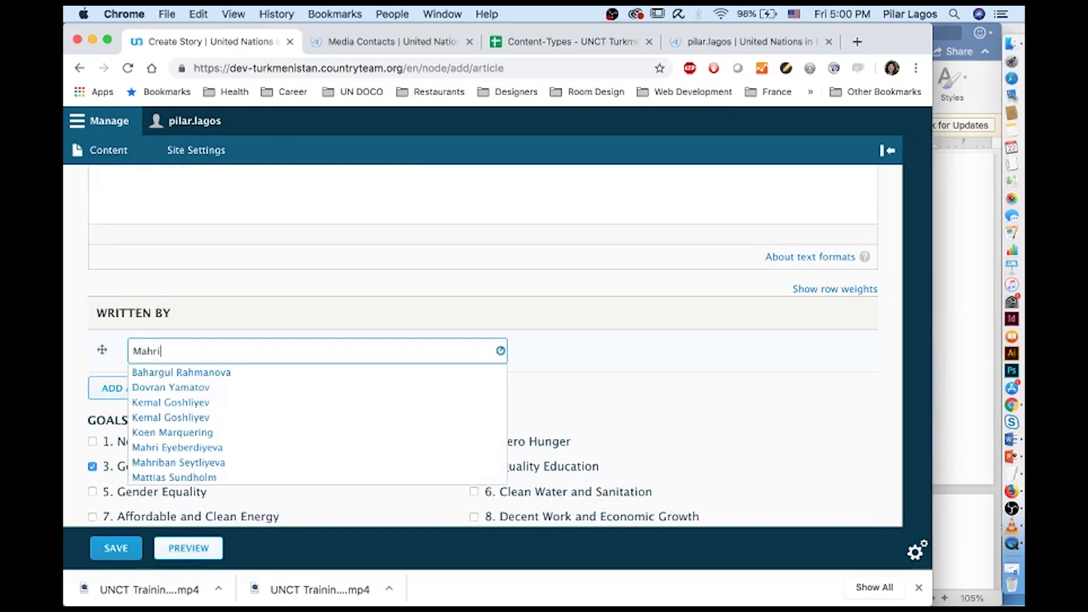
pyautogui.click(260, 374)
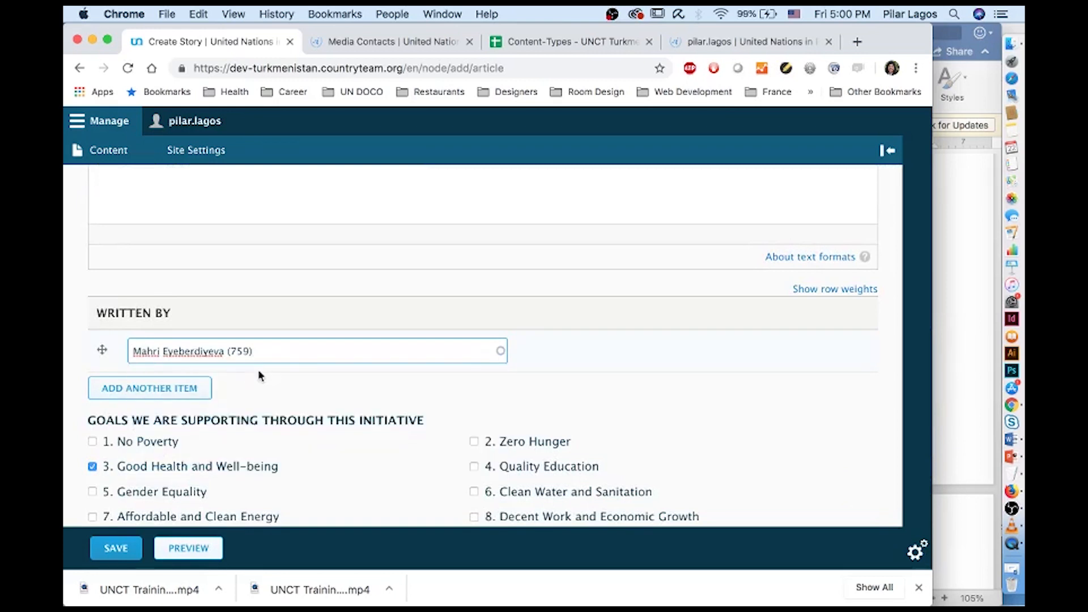
# Tick '2. Zero Hunger' among the goals and widen the window to reveal the sidebar
pyautogui.scroll(-5, 296, 377)
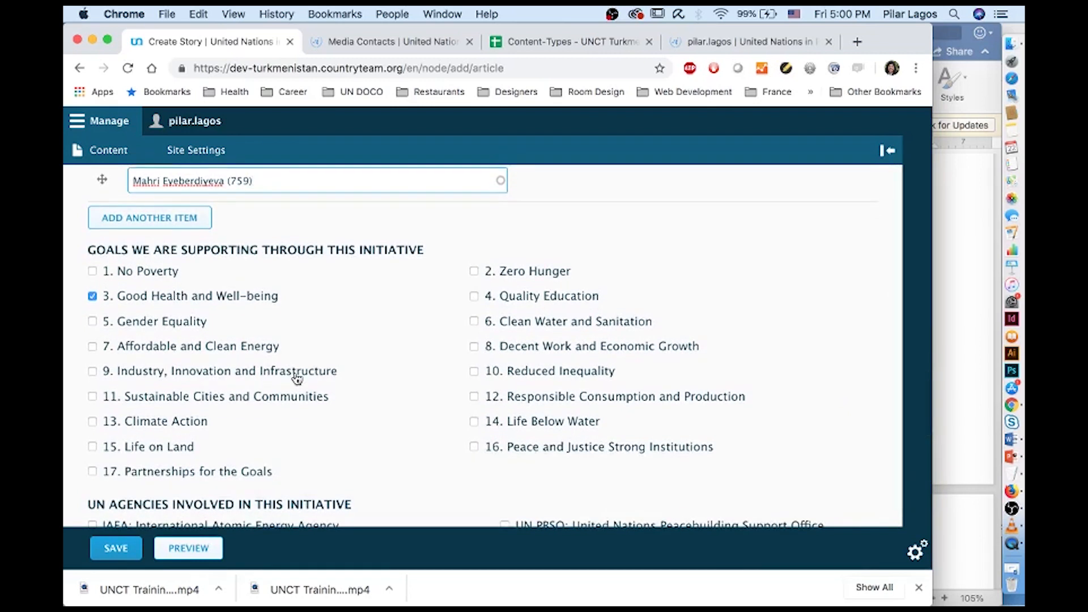
pyautogui.click(473, 271)
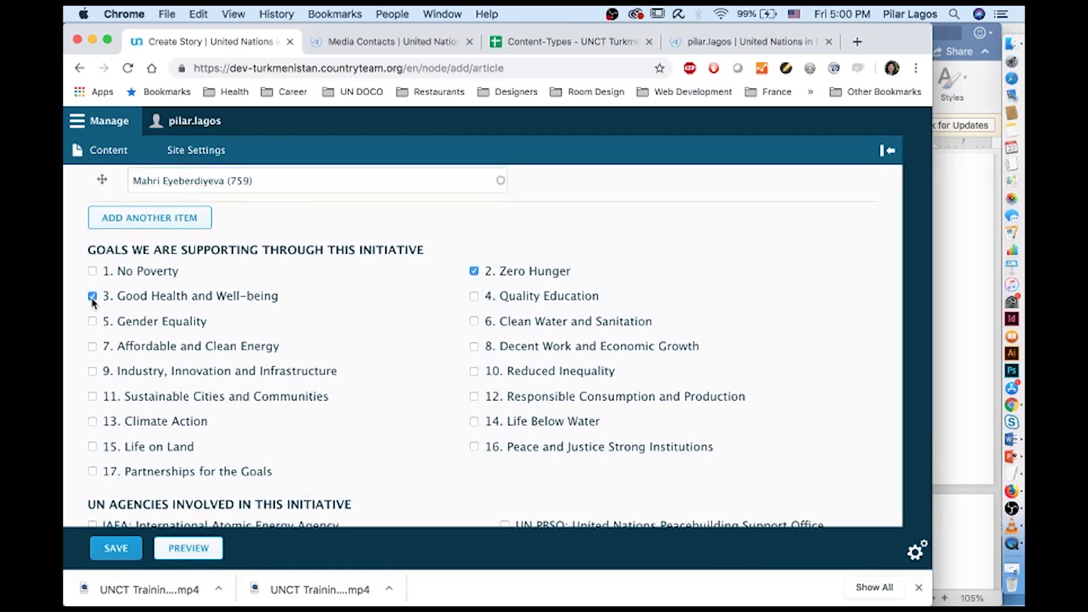
pyautogui.scroll(-3, 145, 393)
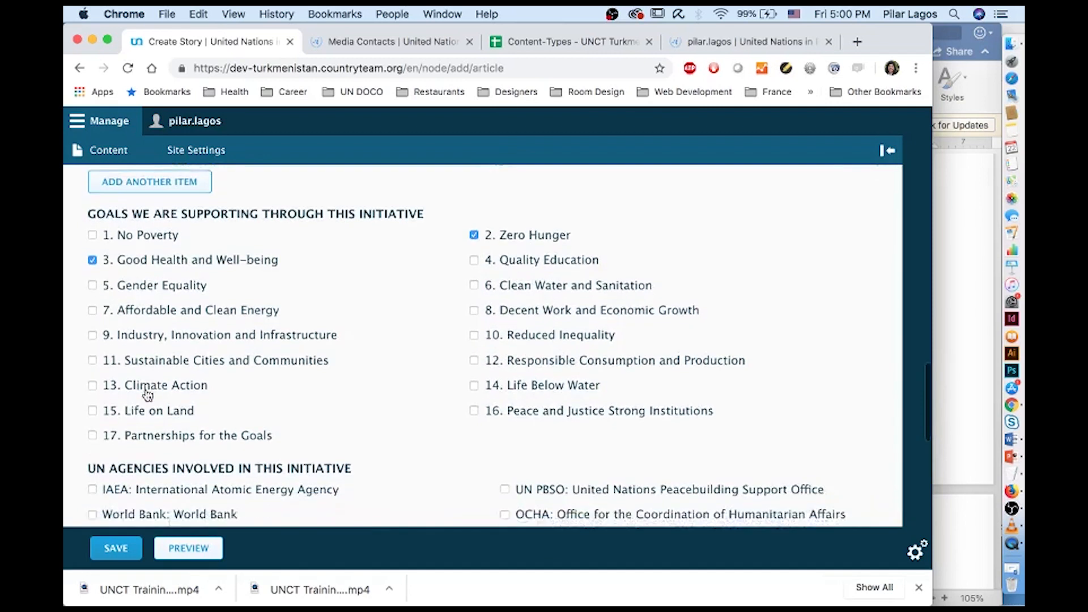
pyautogui.scroll(-8, 147, 395)
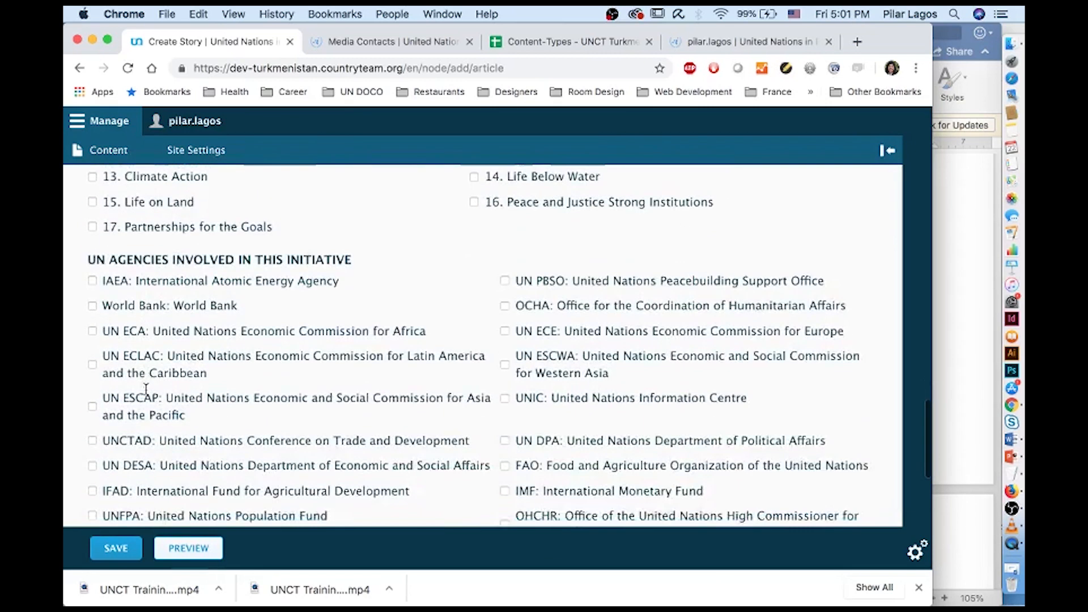
pyautogui.scroll(-2, 147, 395)
pyautogui.scroll(8, 148, 395)
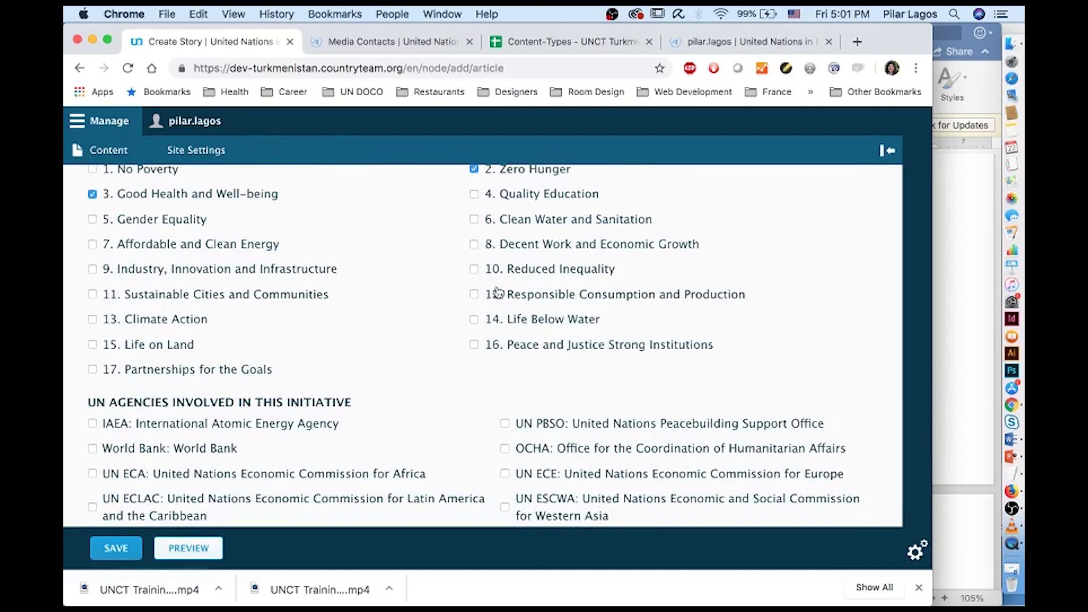
pyautogui.scroll(-10, 456, 372)
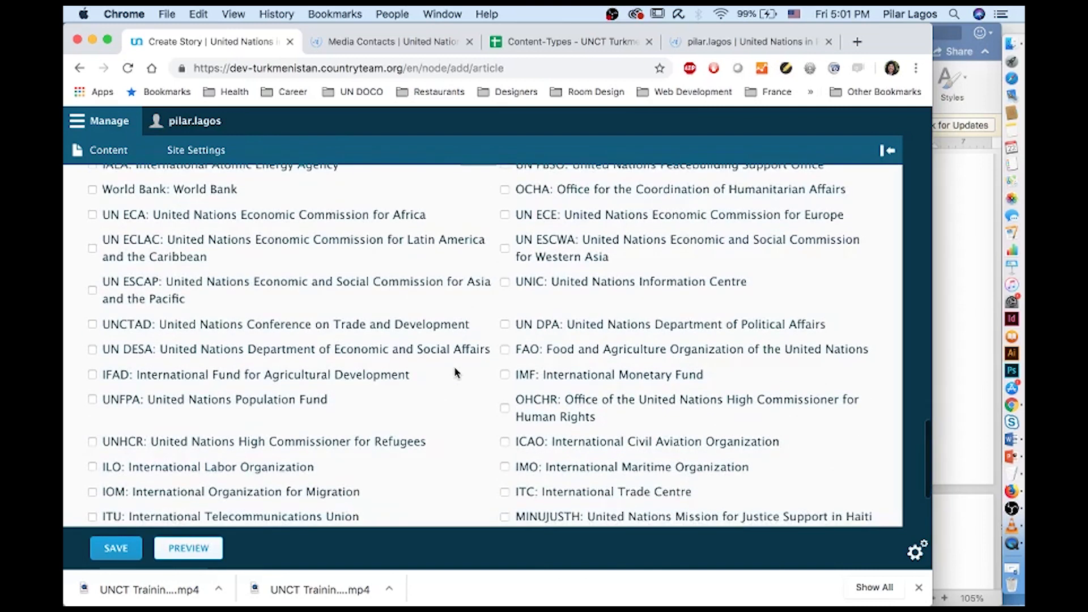
pyautogui.scroll(1, 454, 369)
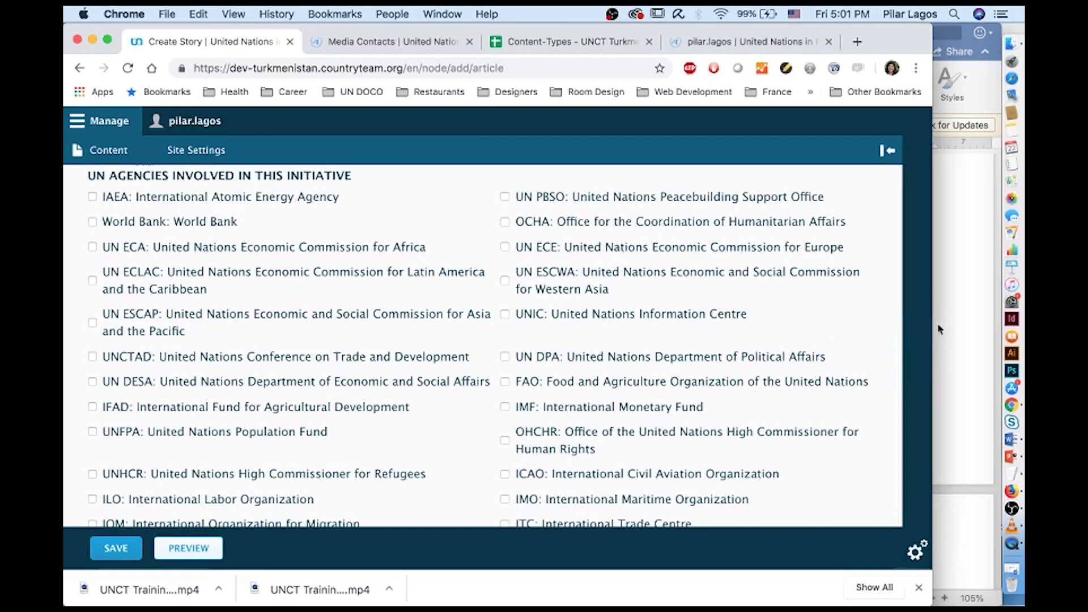
pyautogui.moveTo(933, 326); pyautogui.dragTo(1000, 326)
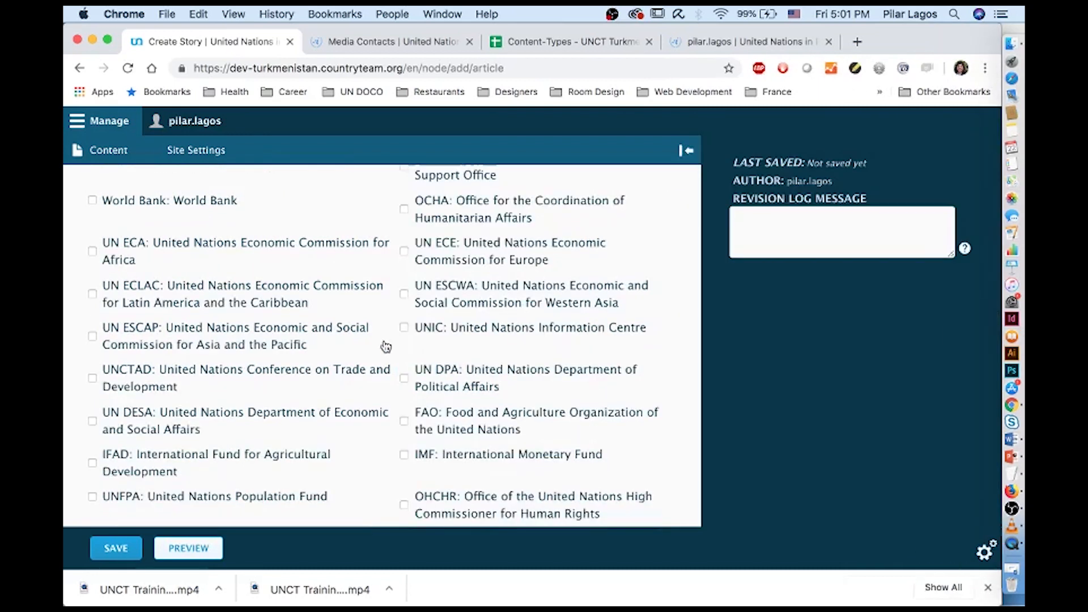
# Tick 'WFP: World Food Programme' as the involved agency
pyautogui.scroll(-6, 385, 347)
pyautogui.scroll(4, 386, 346)
pyautogui.scroll(10, 385, 346)
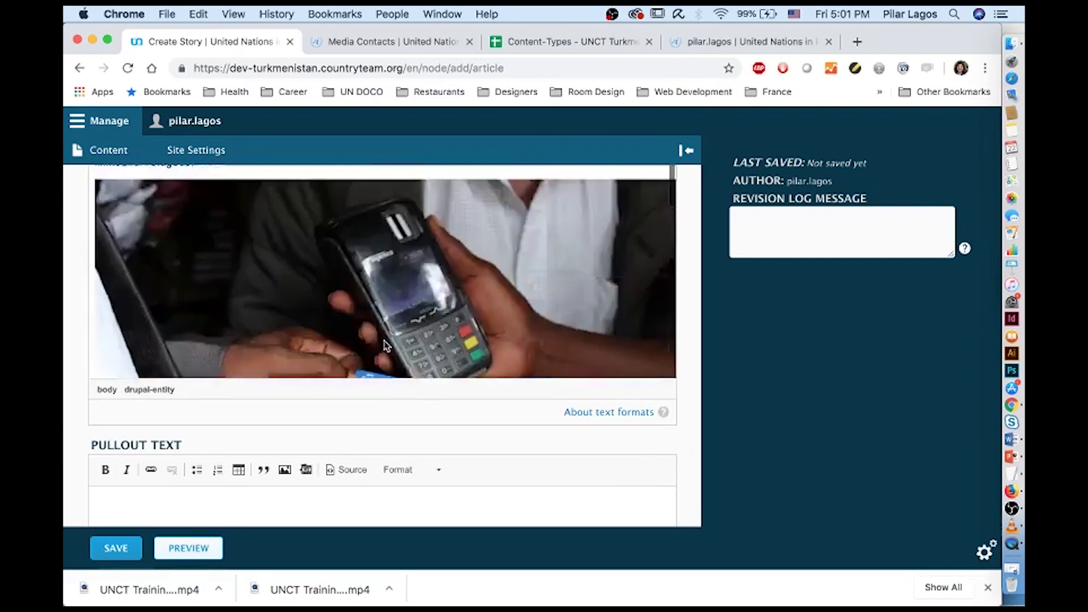
pyautogui.scroll(10, 384, 340)
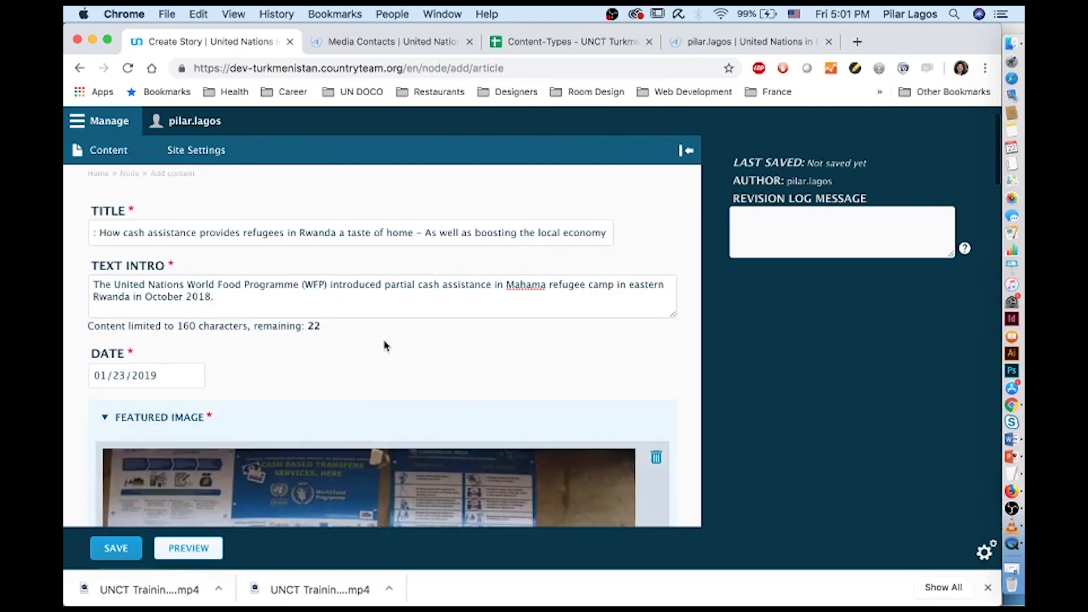
pyautogui.scroll(-15, 384, 345)
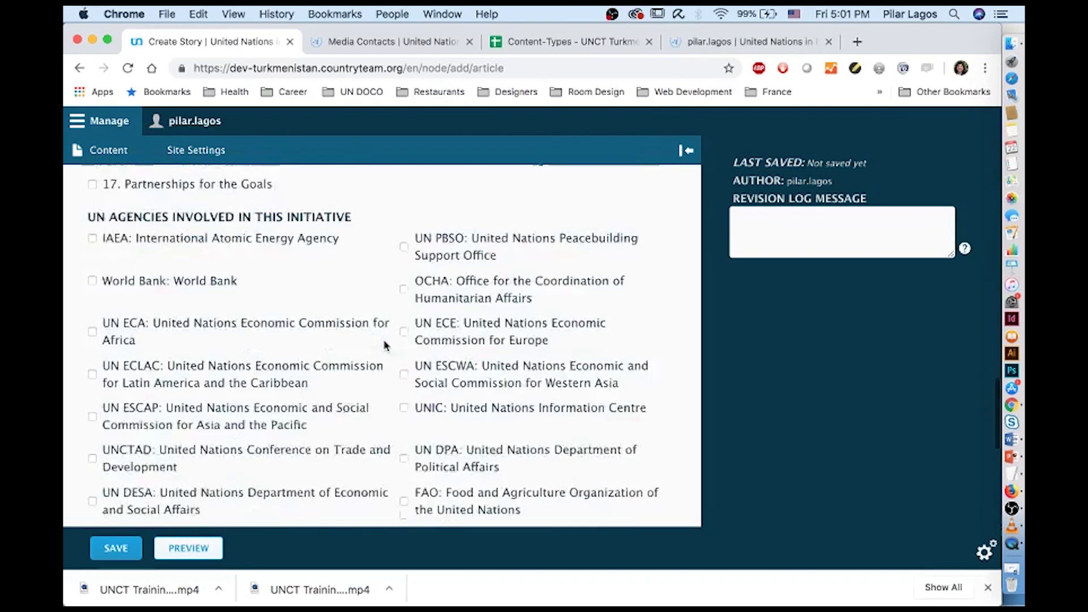
pyautogui.scroll(-5, 384, 345)
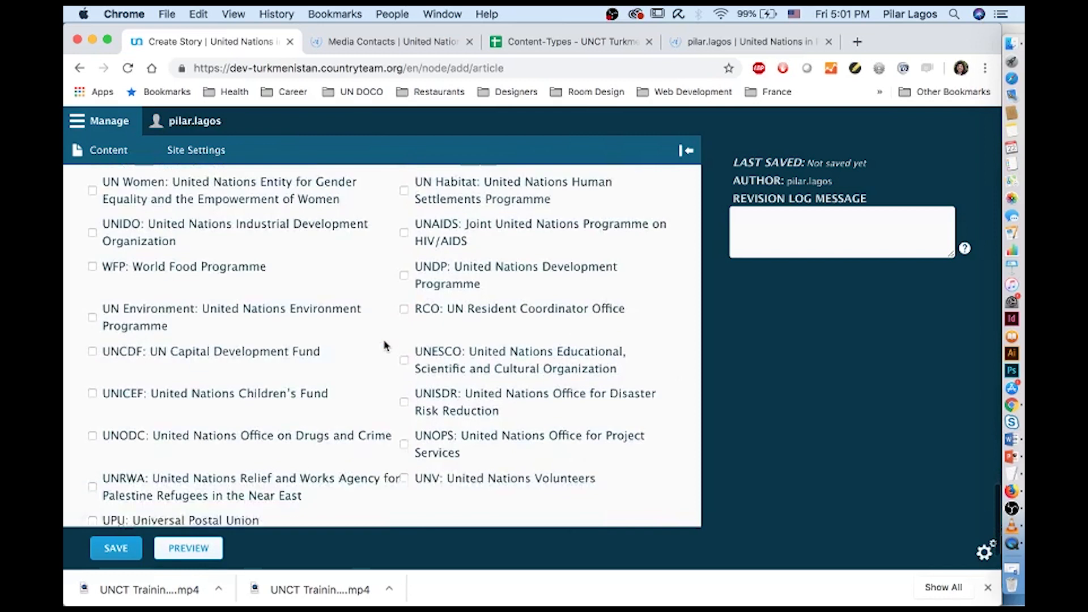
pyautogui.scroll(2, 384, 344)
pyautogui.click(92, 318)
# Set Save As to Published and save the new story
pyautogui.scroll(-2, 145, 392)
pyautogui.click(192, 479)
pyautogui.click(179, 512)
pyautogui.click(118, 545)
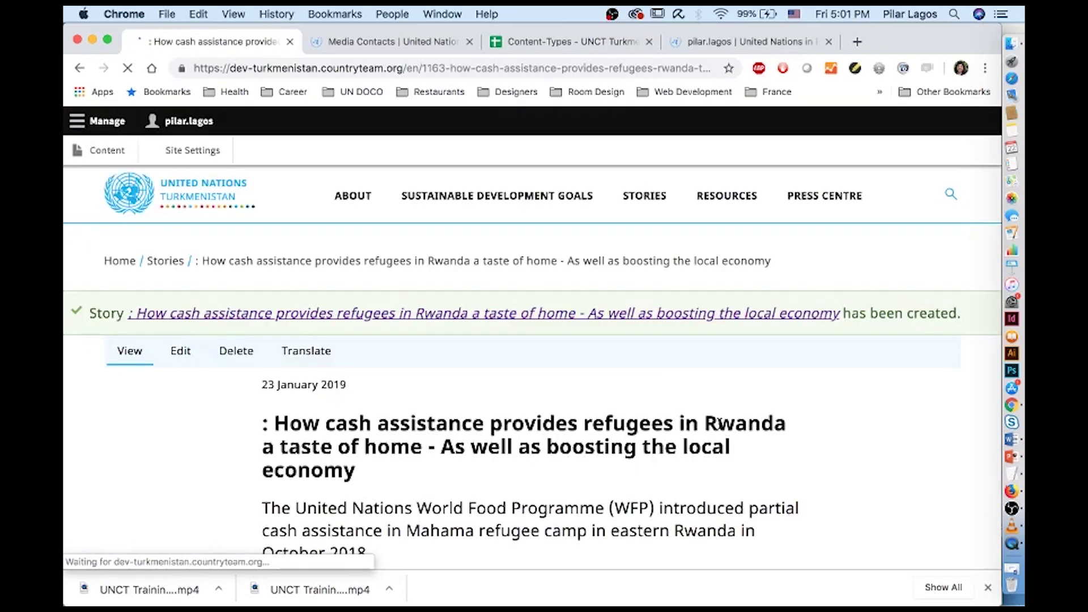
# Scroll the published Rwanda cash-assistance story from its intro down to the featured cash-transfer photo
pyautogui.scroll(-5, 718, 422)
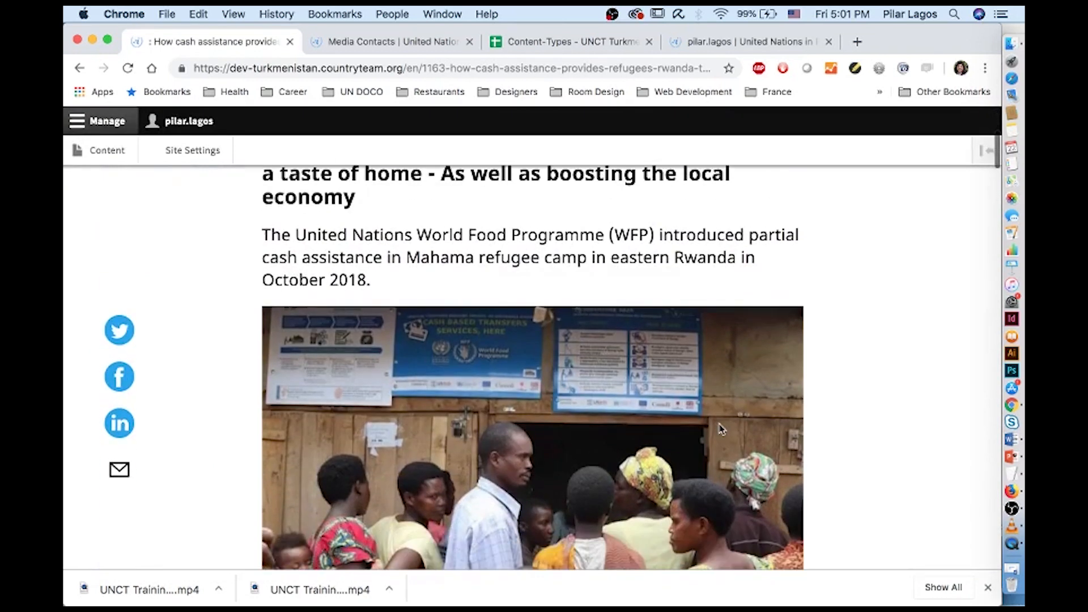
pyautogui.scroll(-1, 720, 429)
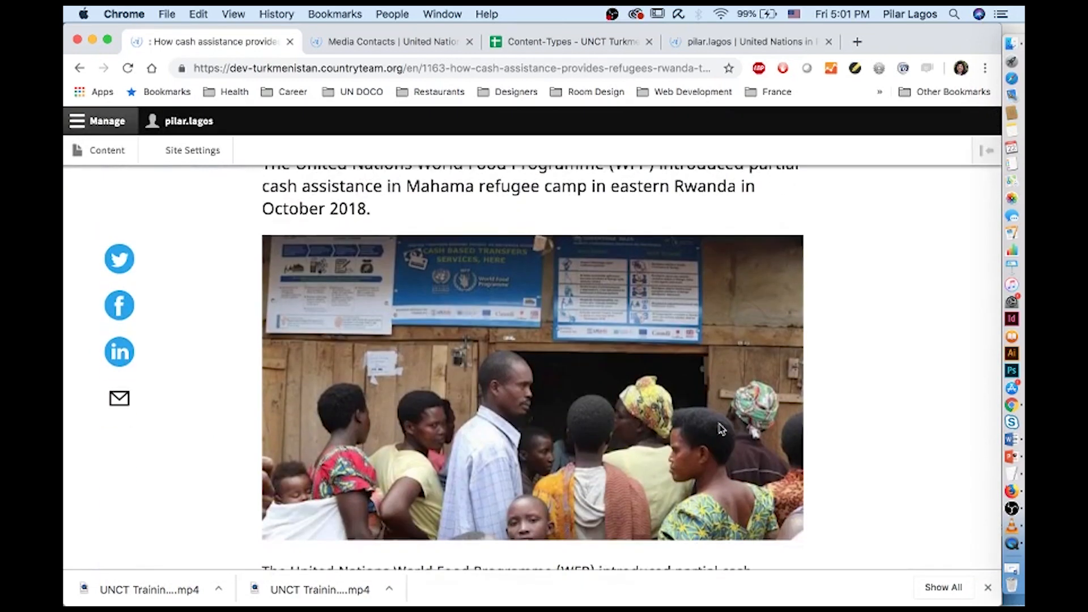
pyautogui.scroll(-2, 720, 429)
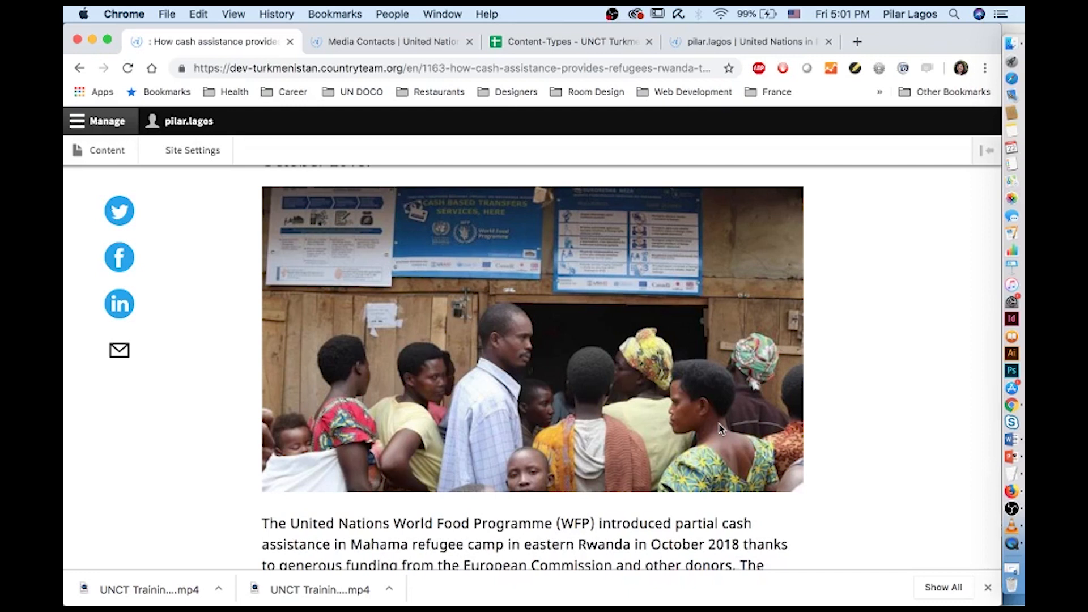
# Edit the story and delete the leading ': ' from its title
pyautogui.scroll(-10, 721, 428)
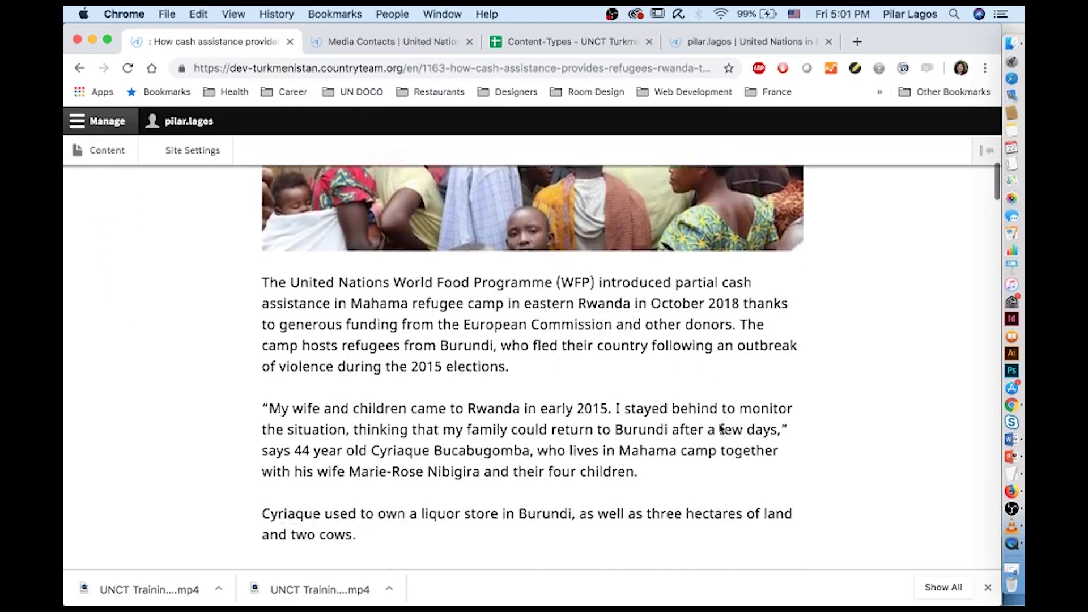
pyautogui.scroll(-6, 721, 429)
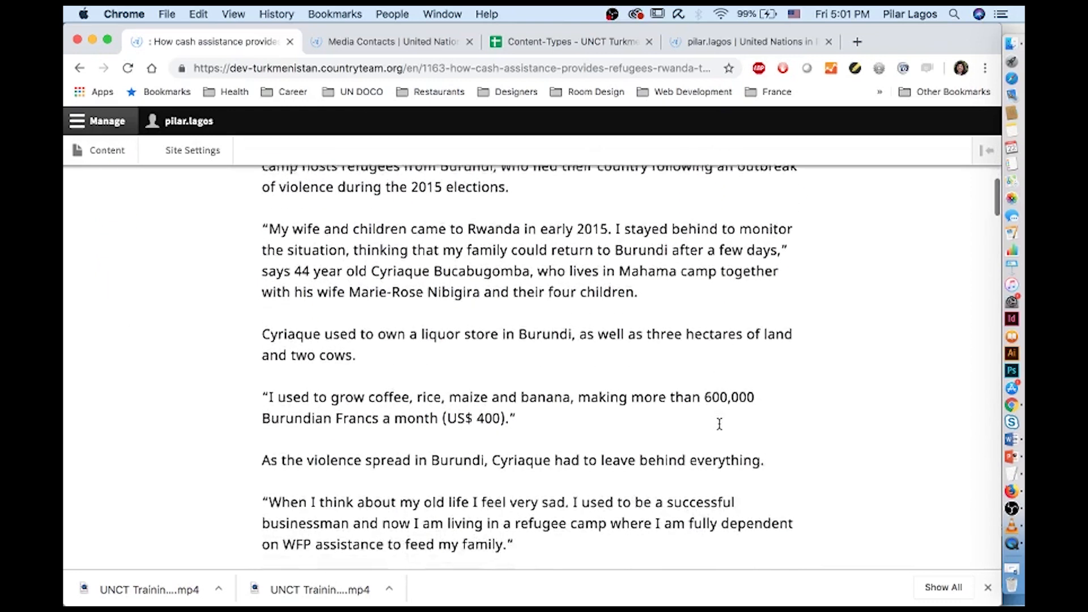
pyautogui.scroll(-16, 719, 425)
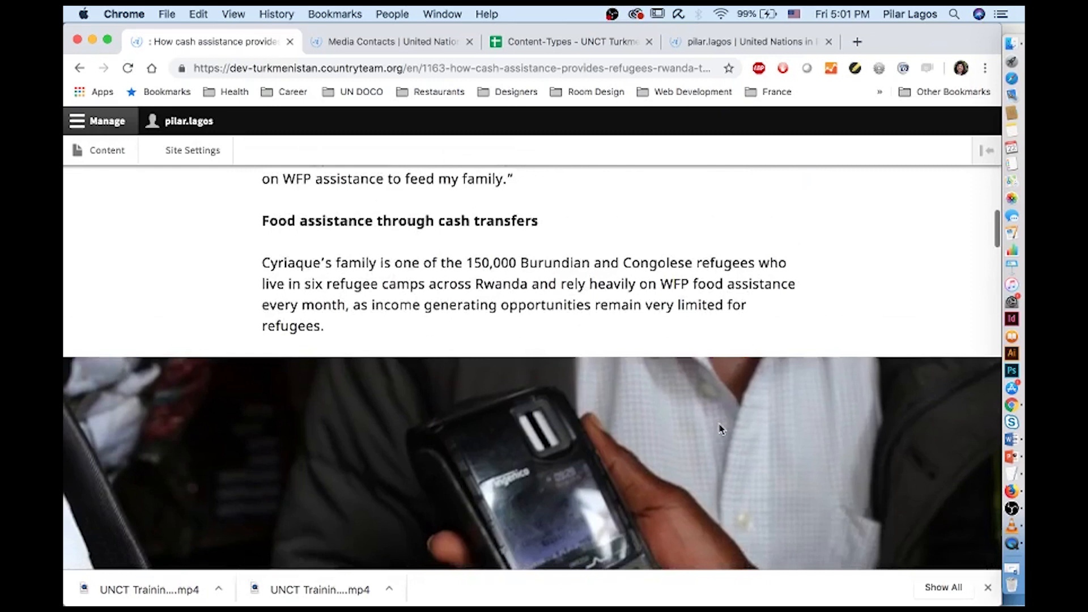
pyautogui.scroll(-3, 720, 429)
pyautogui.scroll(-10, 720, 429)
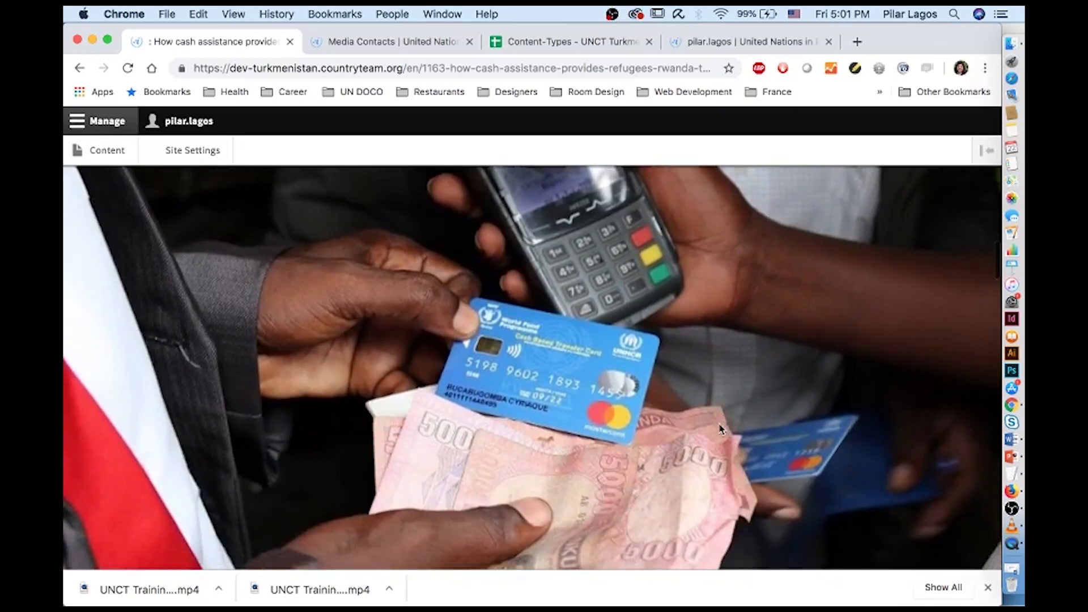
pyautogui.scroll(-8, 720, 429)
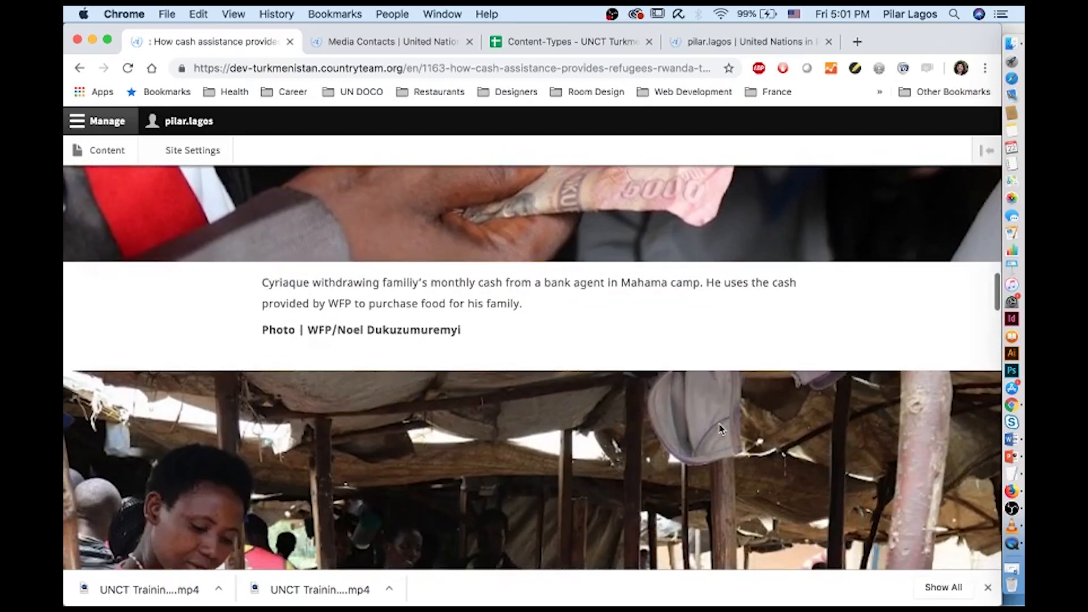
pyautogui.scroll(20, 721, 429)
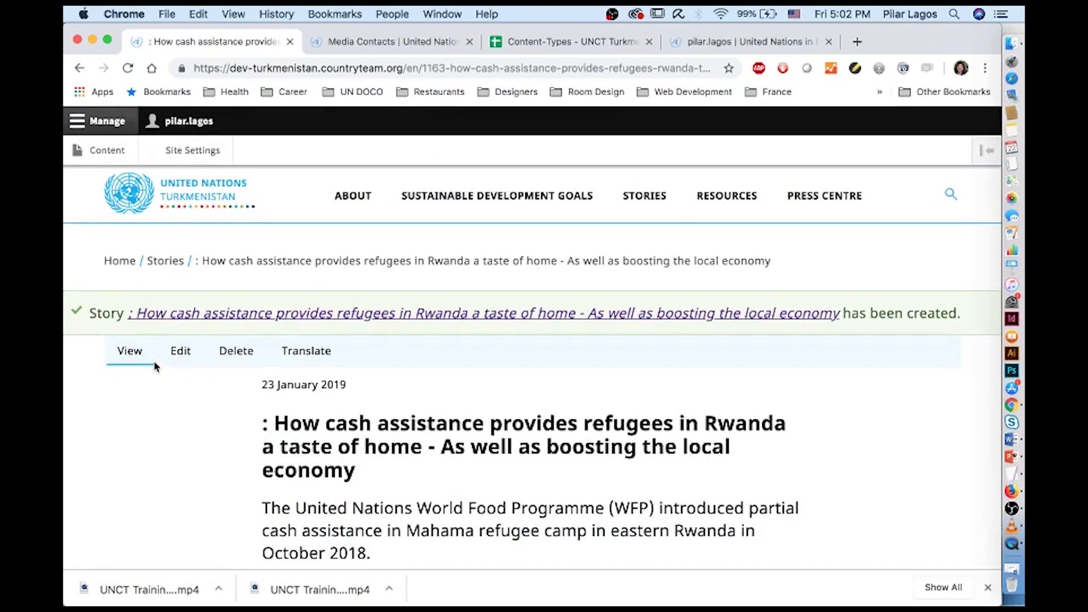
pyautogui.click(174, 354)
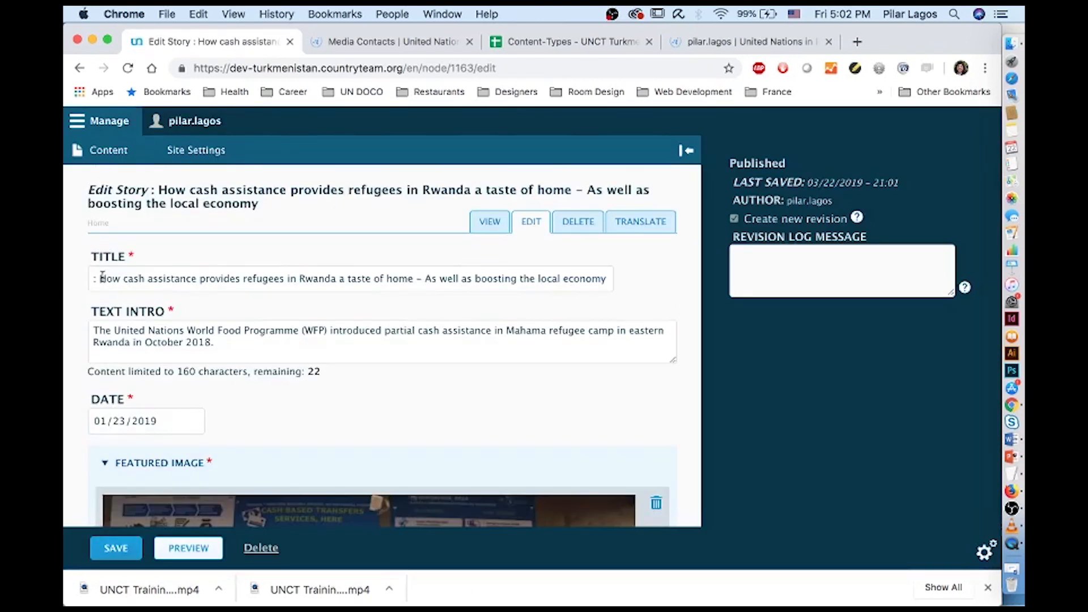
pyautogui.click(102, 277)
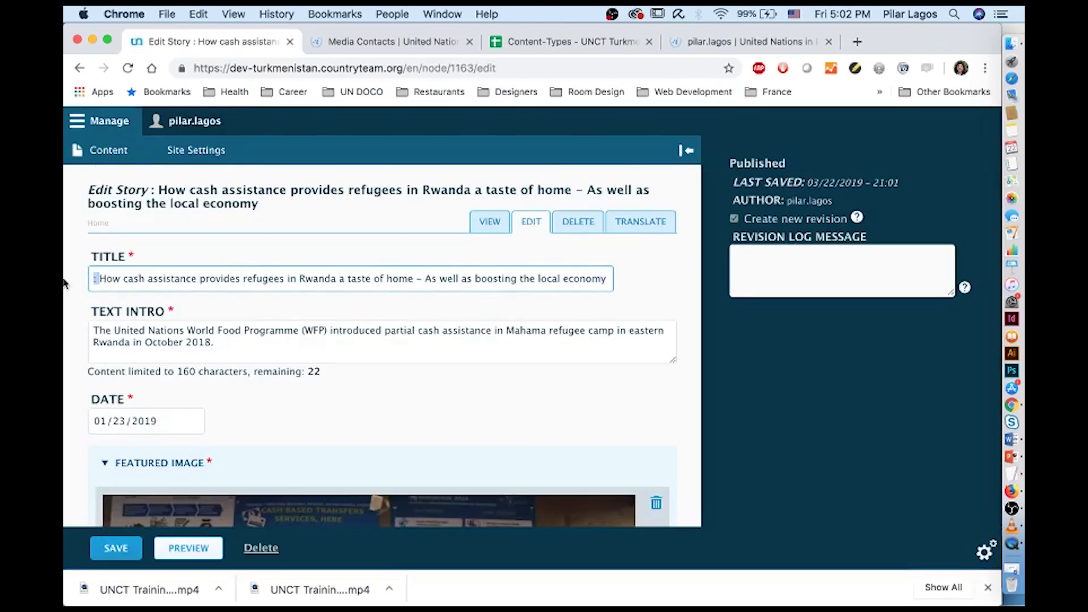
pyautogui.press('BackSpace')
pyautogui.press('BackSpace')
# Make the refugee's 'My wife…' paragraph a block quote and save the story
pyautogui.scroll(-10, 173, 363)
pyautogui.scroll(-3, 174, 368)
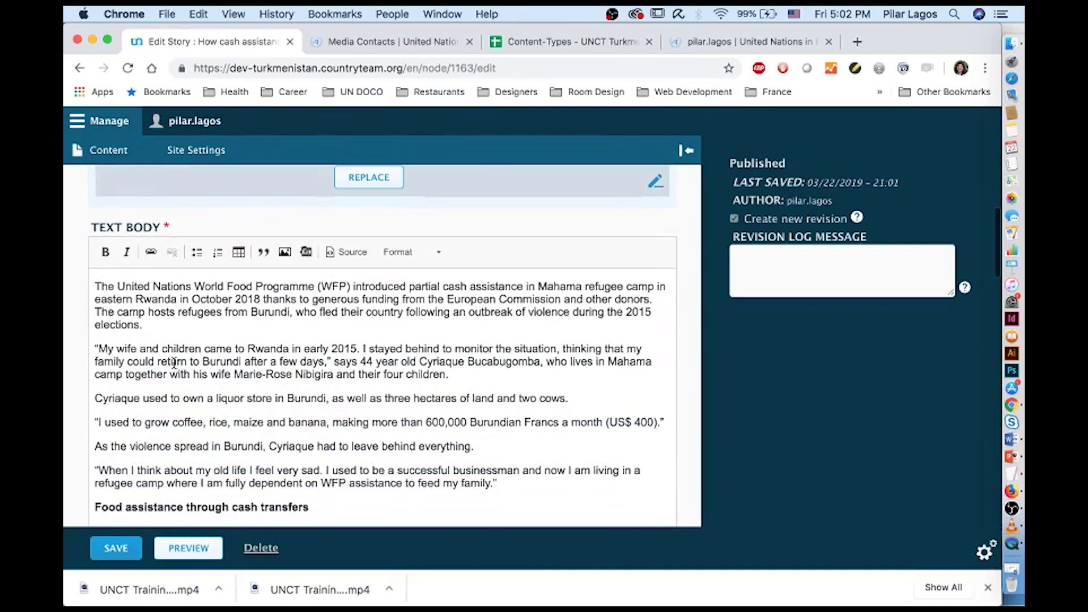
pyautogui.moveTo(449, 374); pyautogui.dragTo(101, 344)
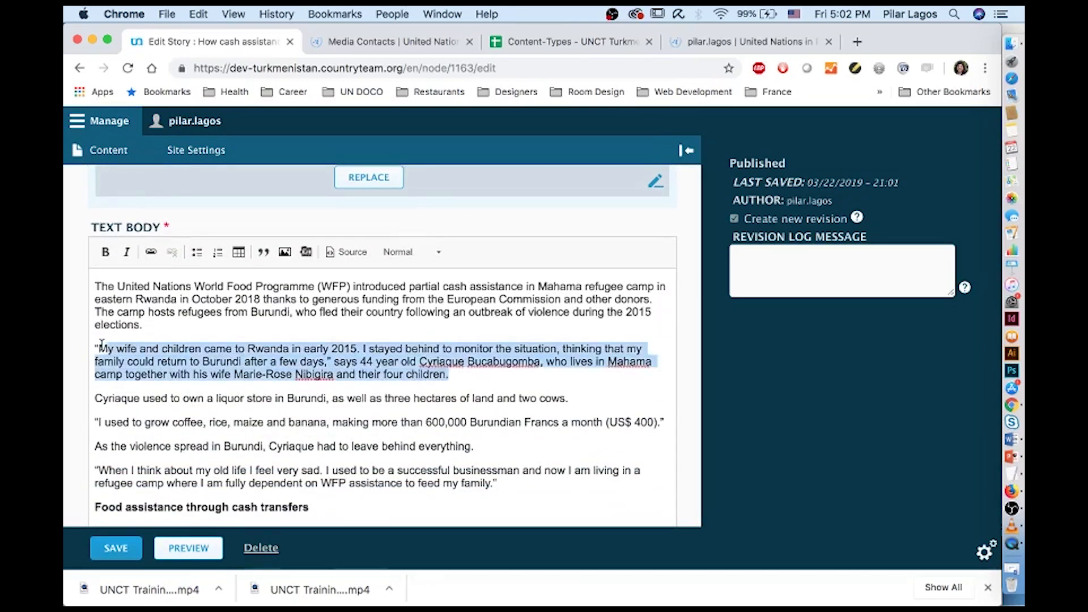
pyautogui.click(264, 253)
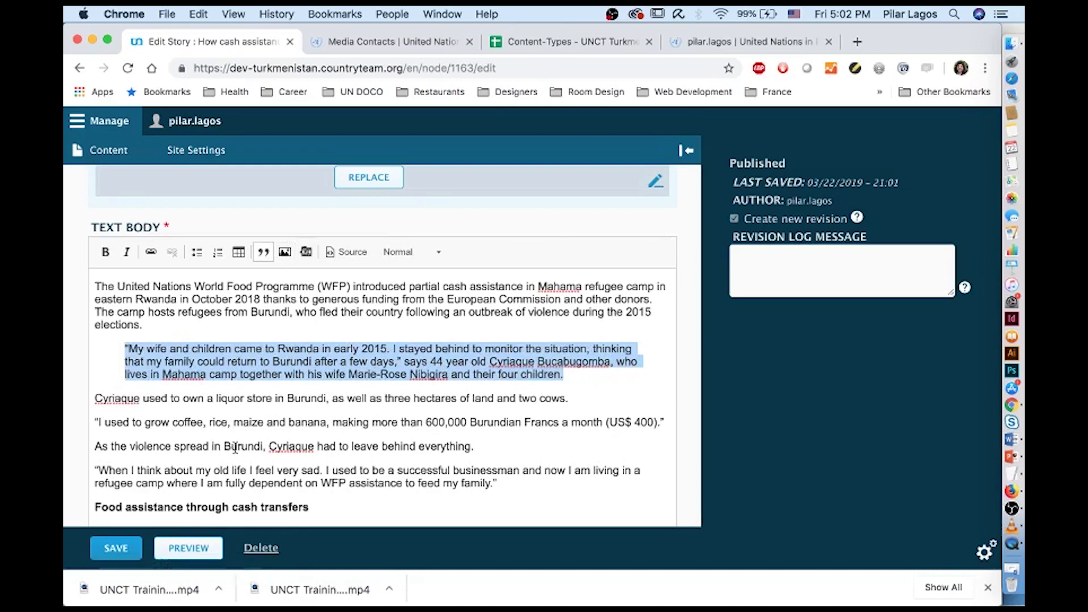
pyautogui.scroll(-2, 237, 447)
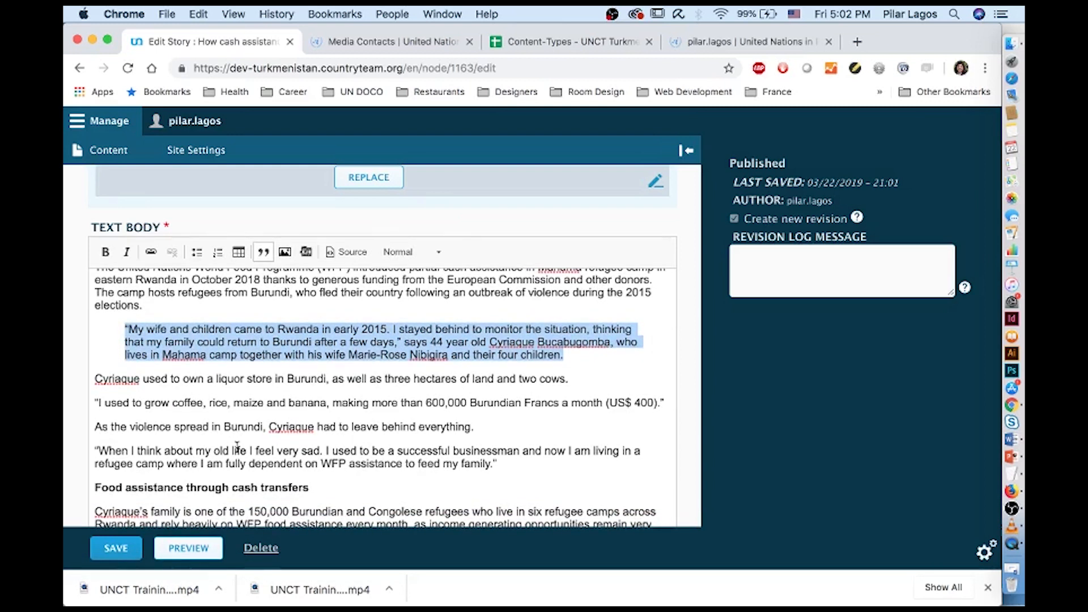
pyautogui.click(116, 548)
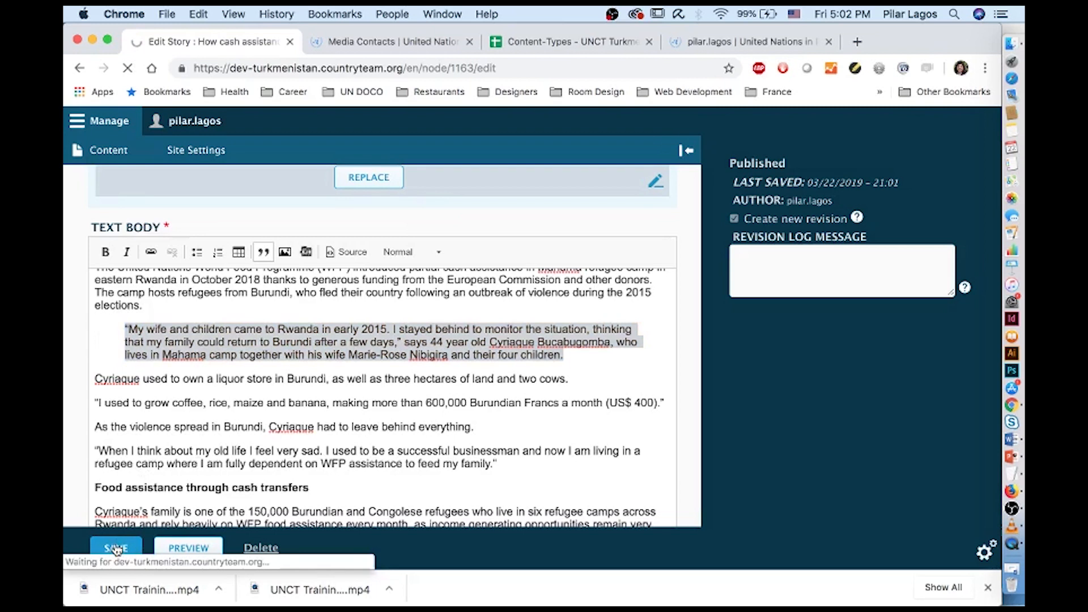
# Check the new block quote on the updated story page
pyautogui.scroll(-10, 343, 441)
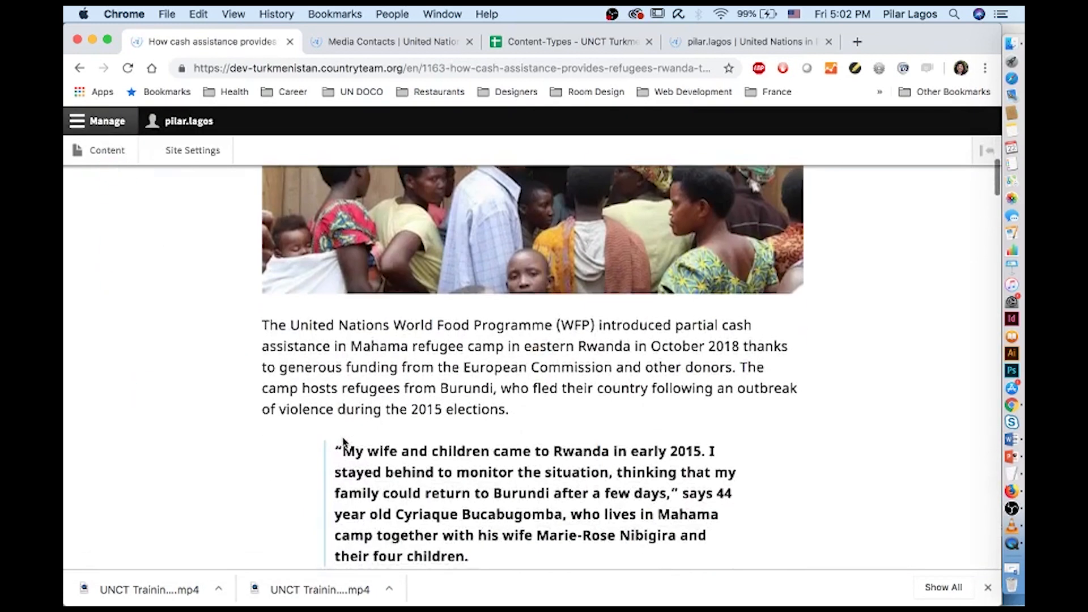
pyautogui.moveTo(460, 436); pyautogui.dragTo(318, 321)
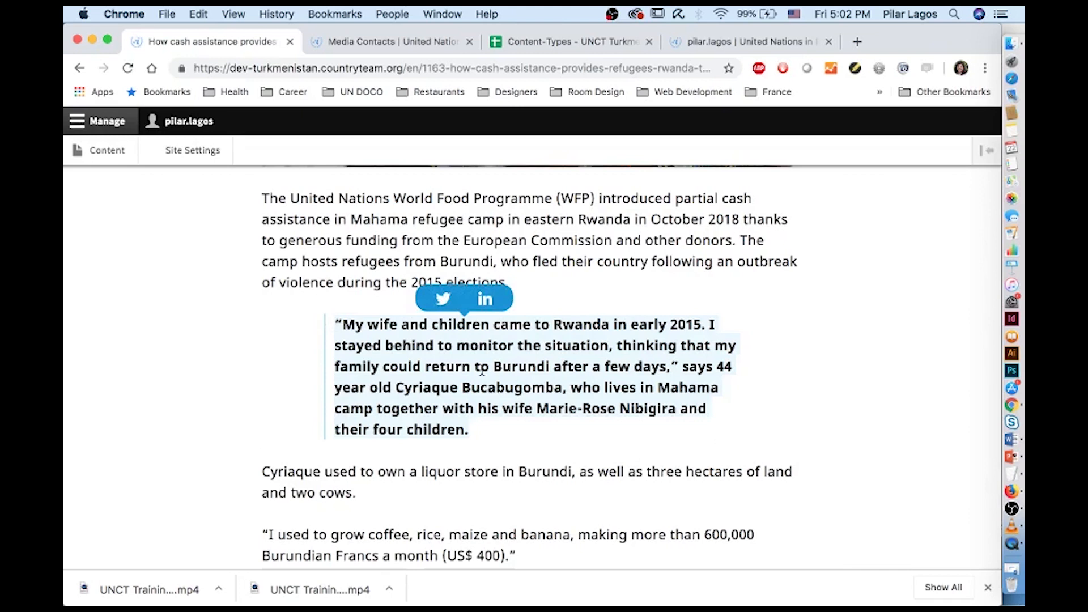
pyautogui.click(537, 414)
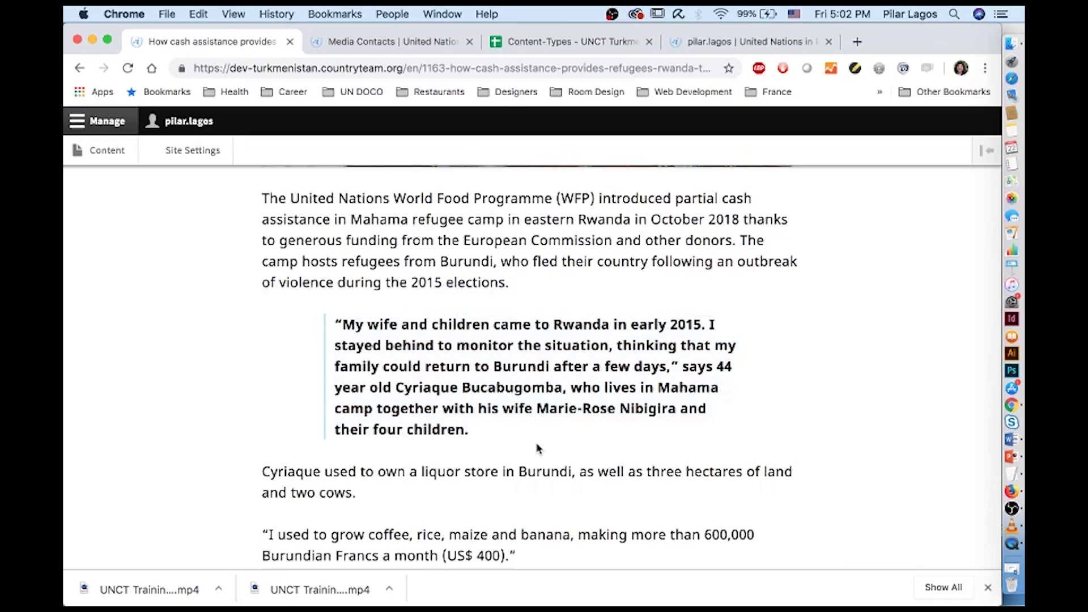
pyautogui.scroll(-5, 537, 436)
pyautogui.scroll(5, 537, 442)
pyautogui.scroll(10, 538, 448)
pyautogui.scroll(3, 537, 448)
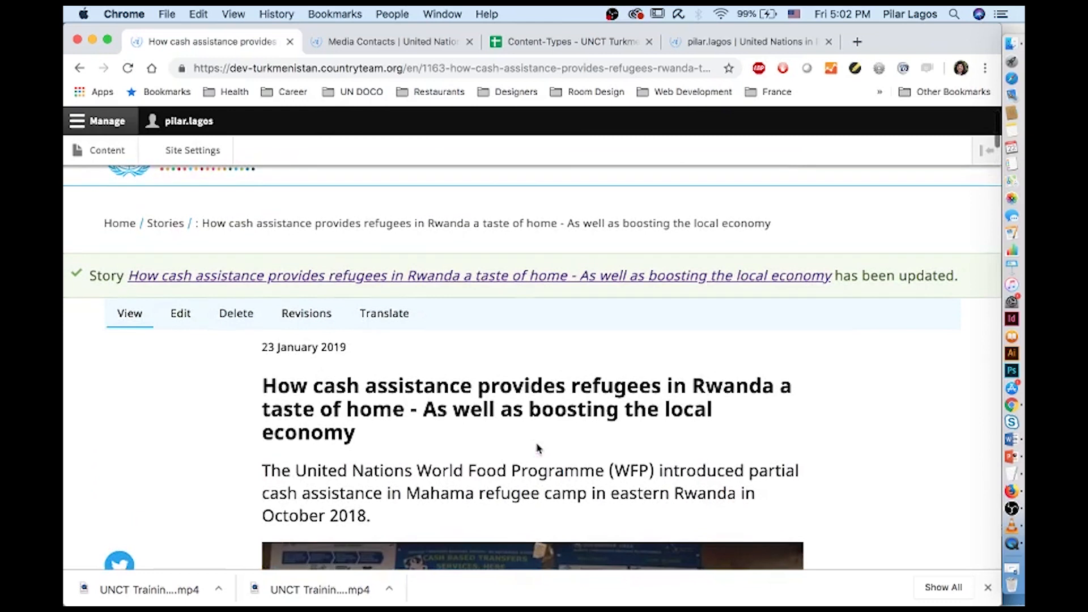
# Open a blank Agency Contact Details form and bring up the Content-Types spreadsheet
pyautogui.click(116, 156)
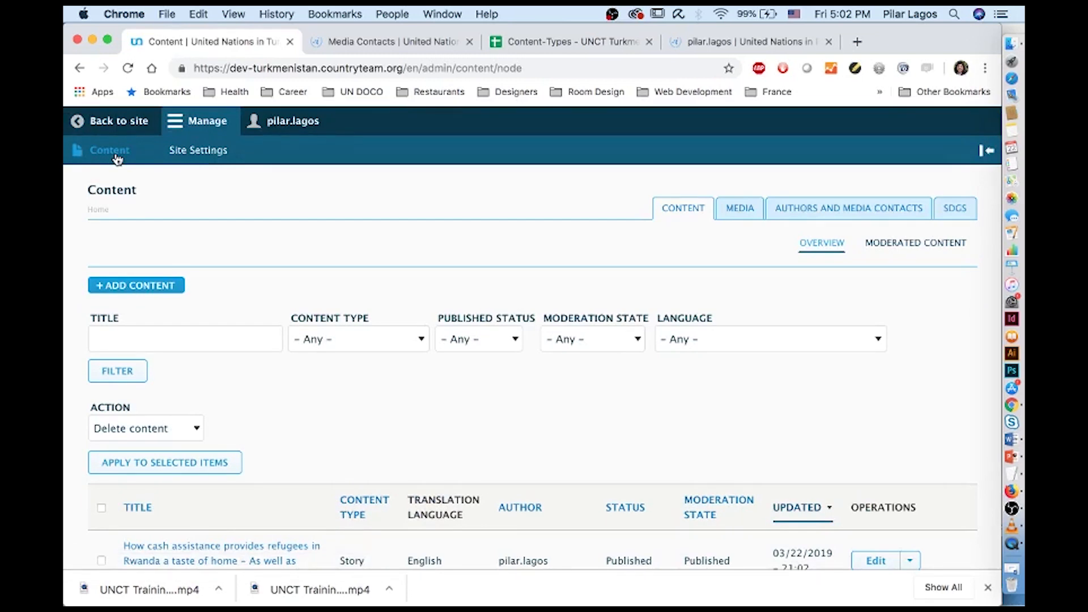
pyautogui.click(174, 293)
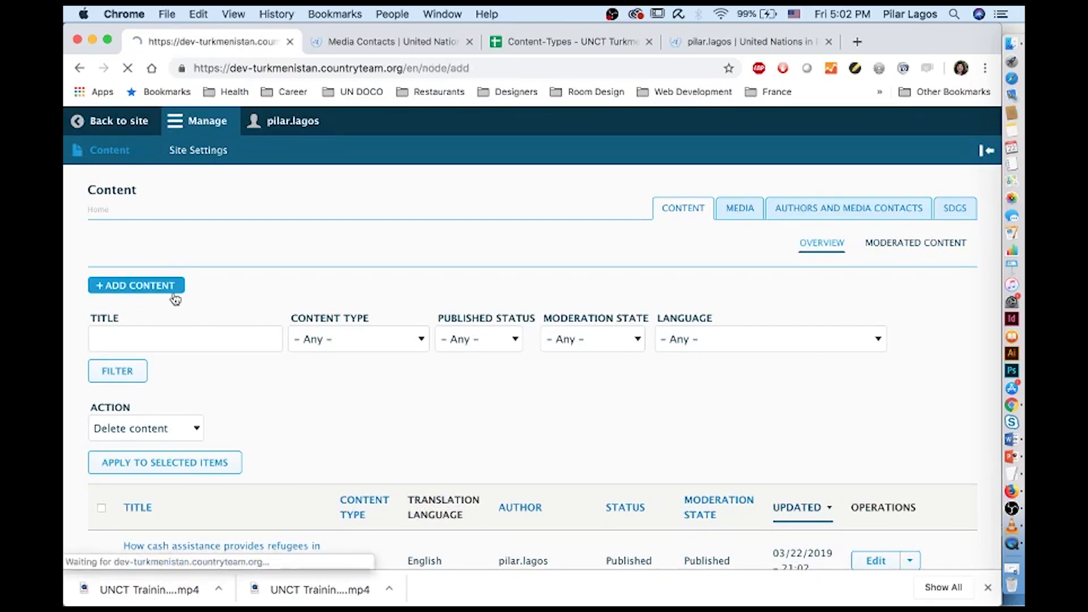
pyautogui.click(195, 258)
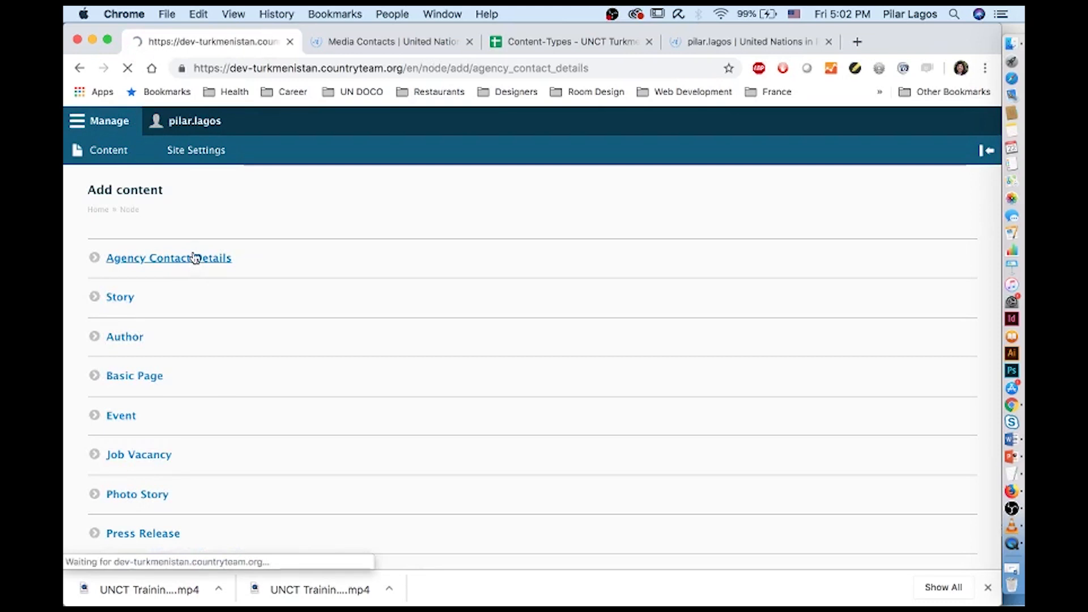
pyautogui.scroll(-1, 237, 348)
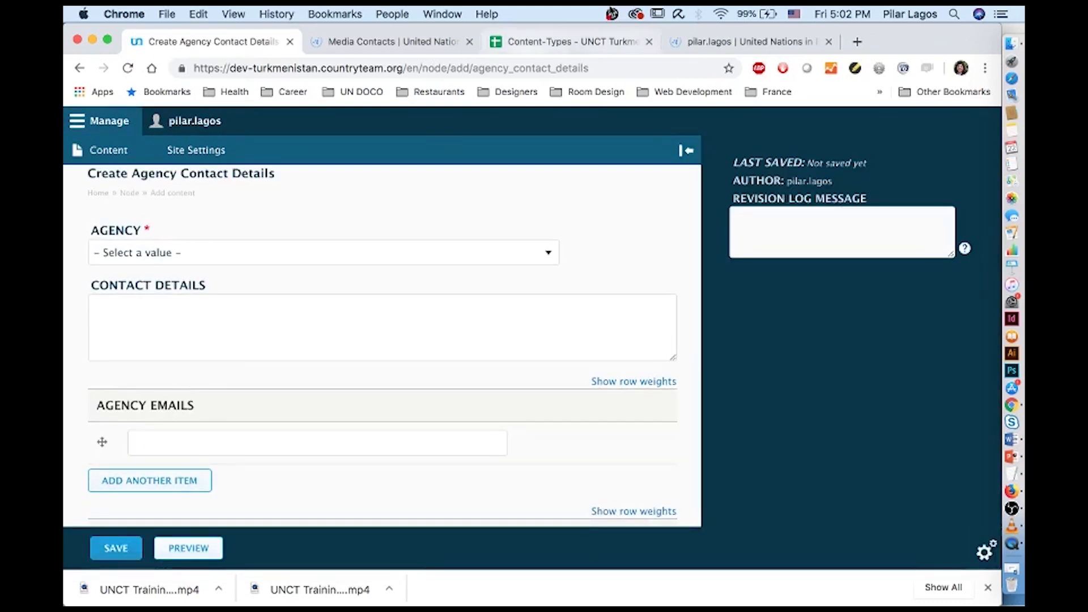
pyautogui.click(567, 44)
pyautogui.scroll(-3, 543, 416)
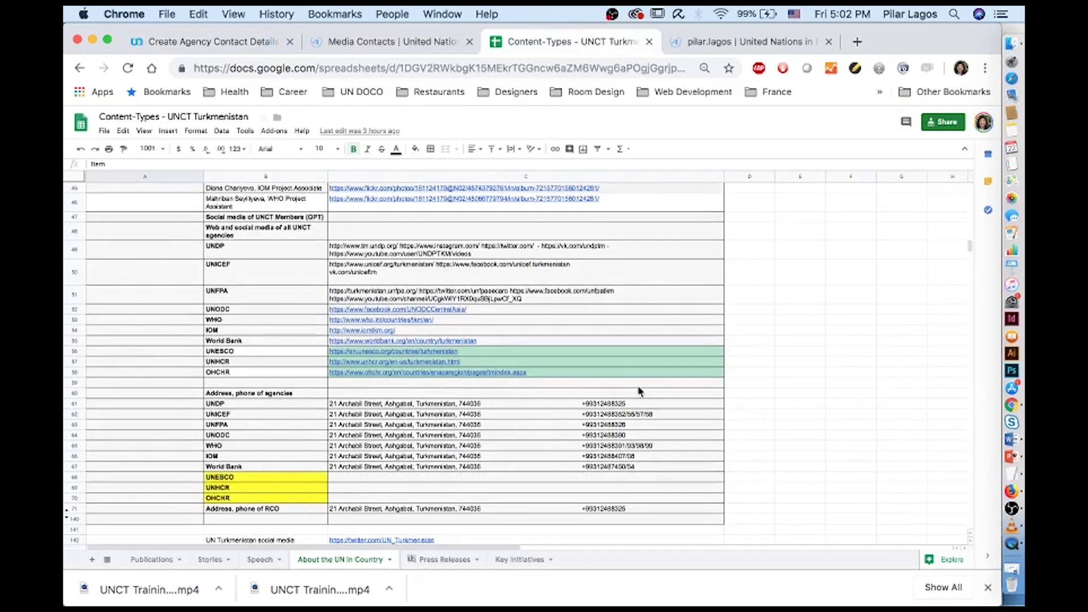
# Read UNDP's address and phone in cells B61 and C61, then return to the contact form
pyautogui.click(638, 403)
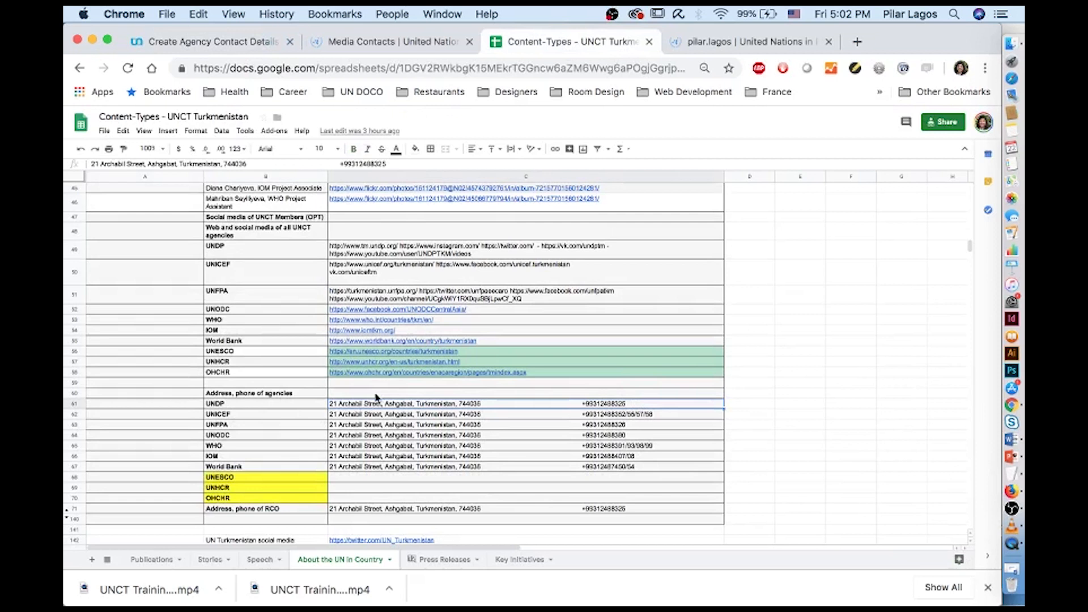
pyautogui.click(265, 405)
pyautogui.click(358, 407)
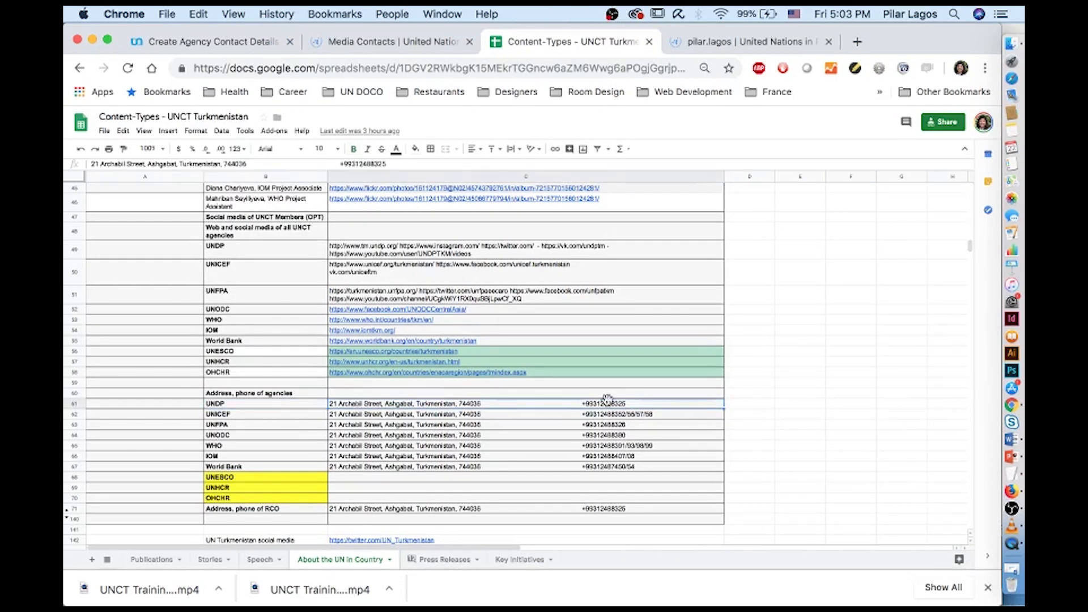
pyautogui.click(337, 43)
pyautogui.click(241, 43)
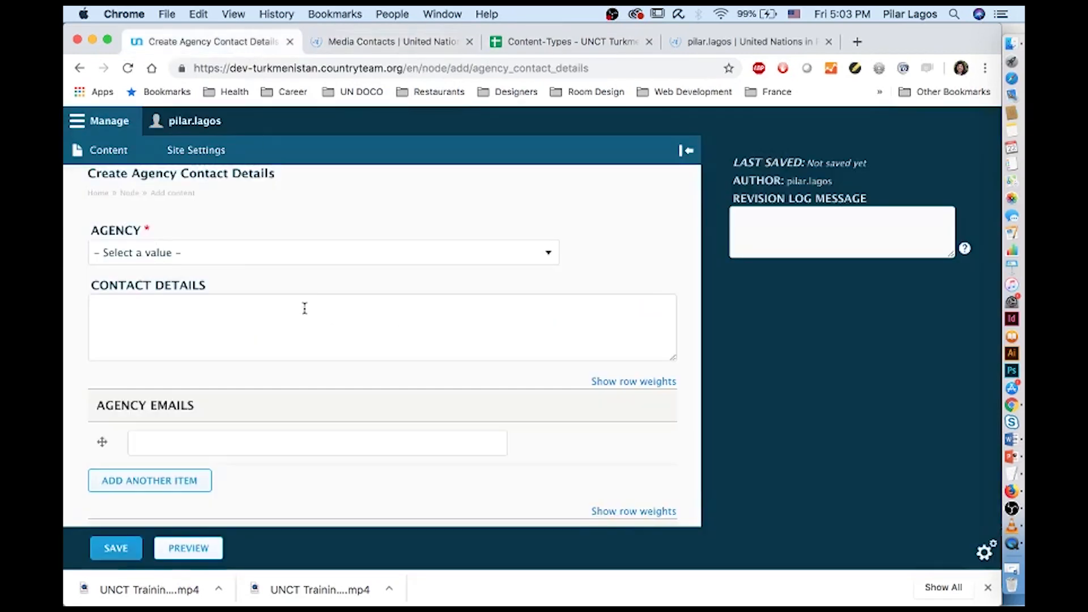
# Browse the form's agency list without choosing an agency
pyautogui.click(262, 254)
pyautogui.click(609, 315)
pyautogui.scroll(-5, 507, 401)
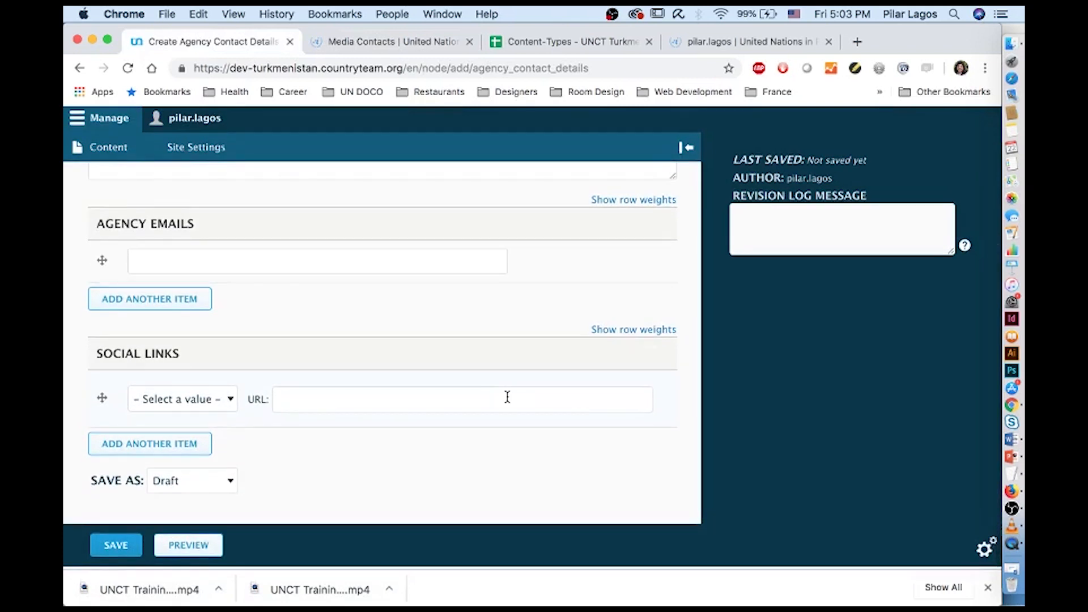
pyautogui.scroll(3, 506, 396)
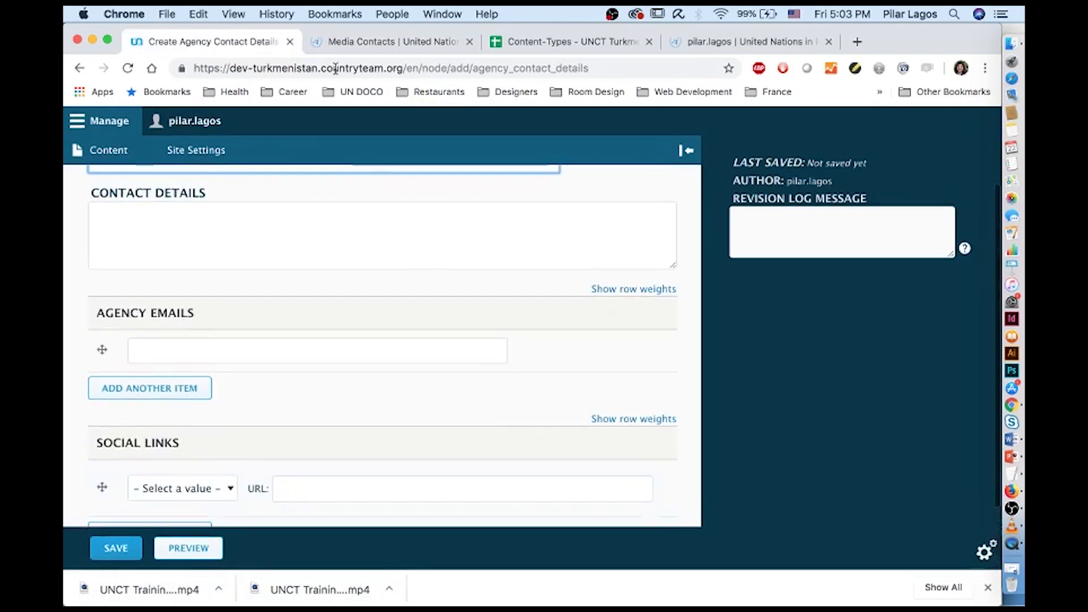
# Review the agency contact listings on the Contact Us page, then return to the form
pyautogui.click(339, 46)
pyautogui.scroll(10, 437, 420)
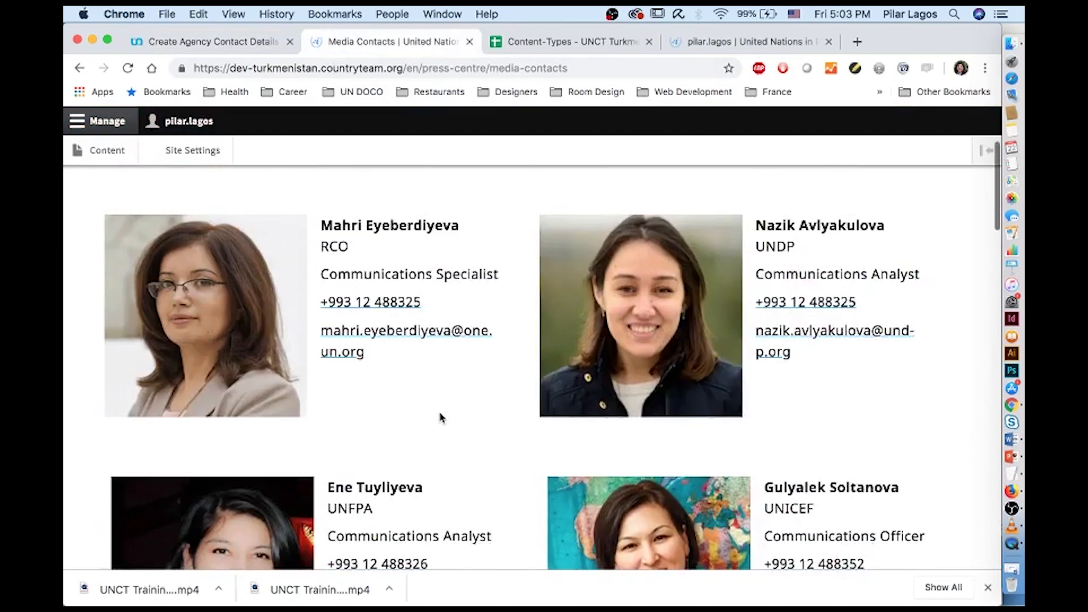
pyautogui.moveTo(358, 198)
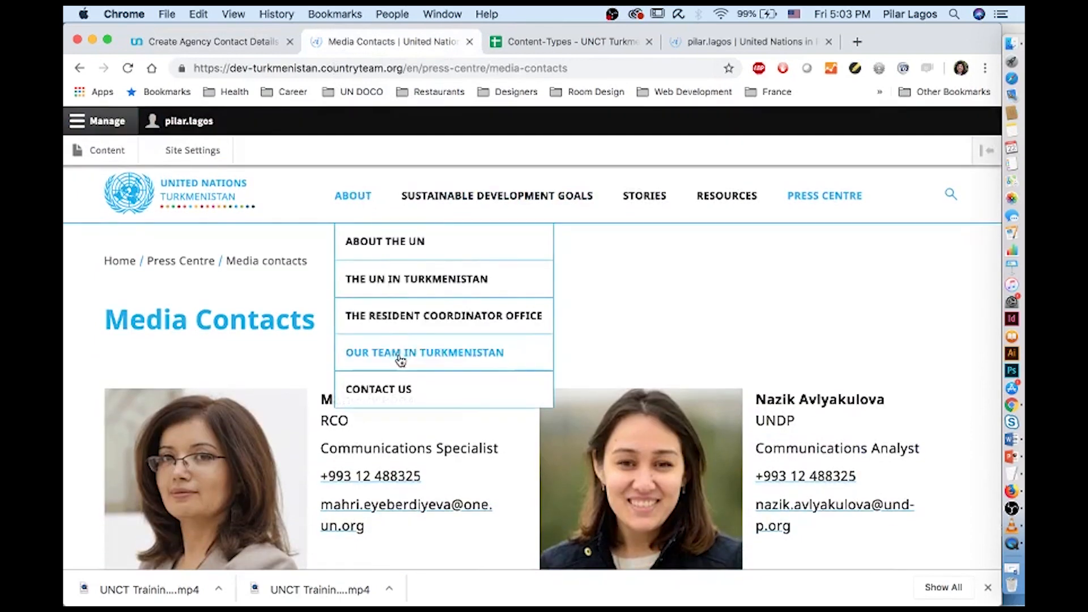
pyautogui.click(410, 400)
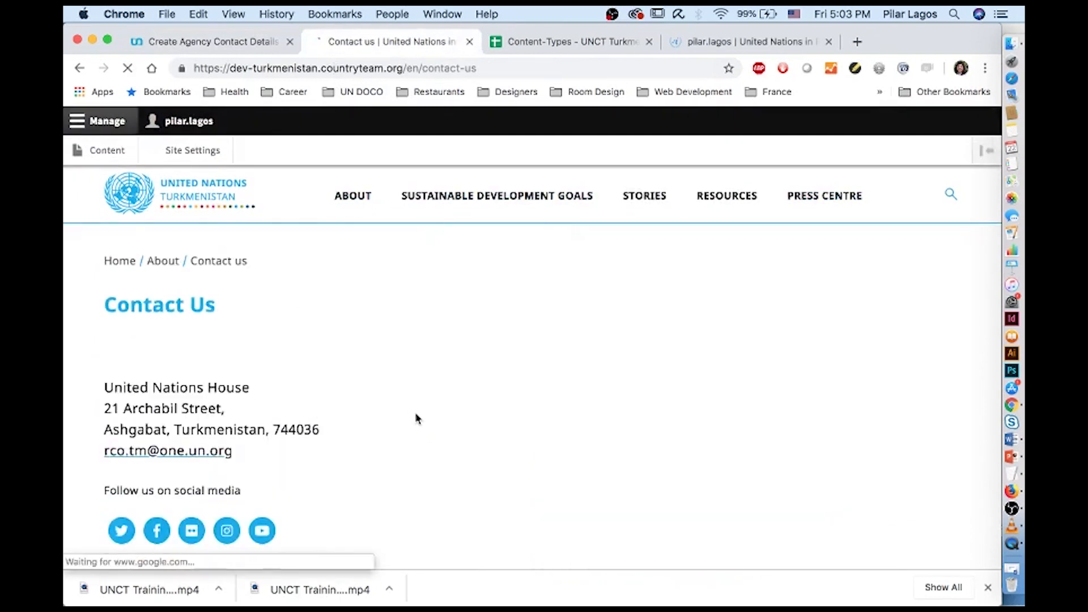
pyautogui.scroll(-10, 416, 419)
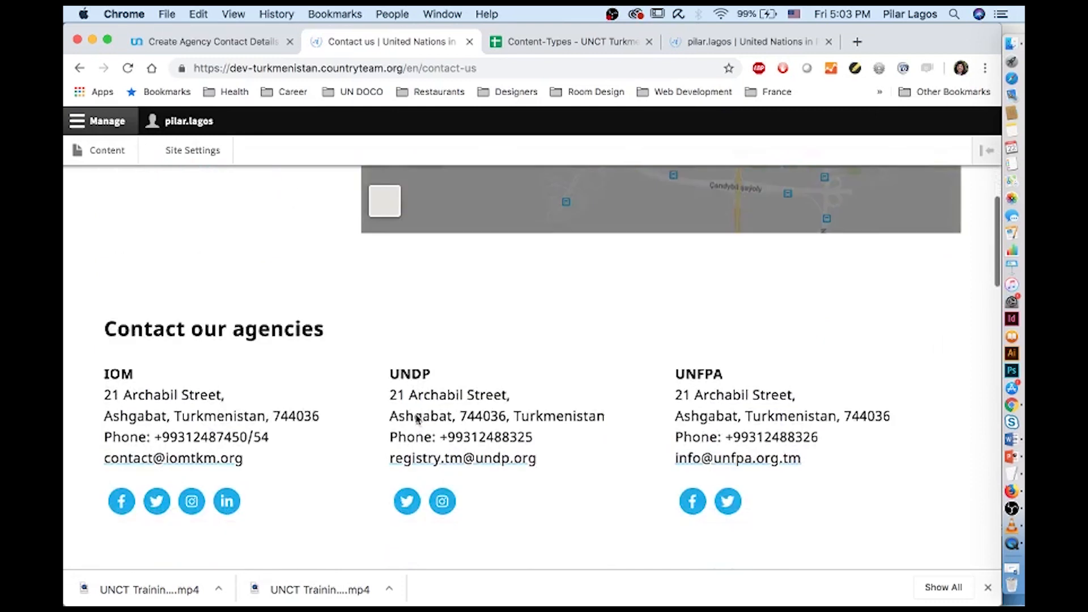
pyautogui.scroll(-5, 417, 414)
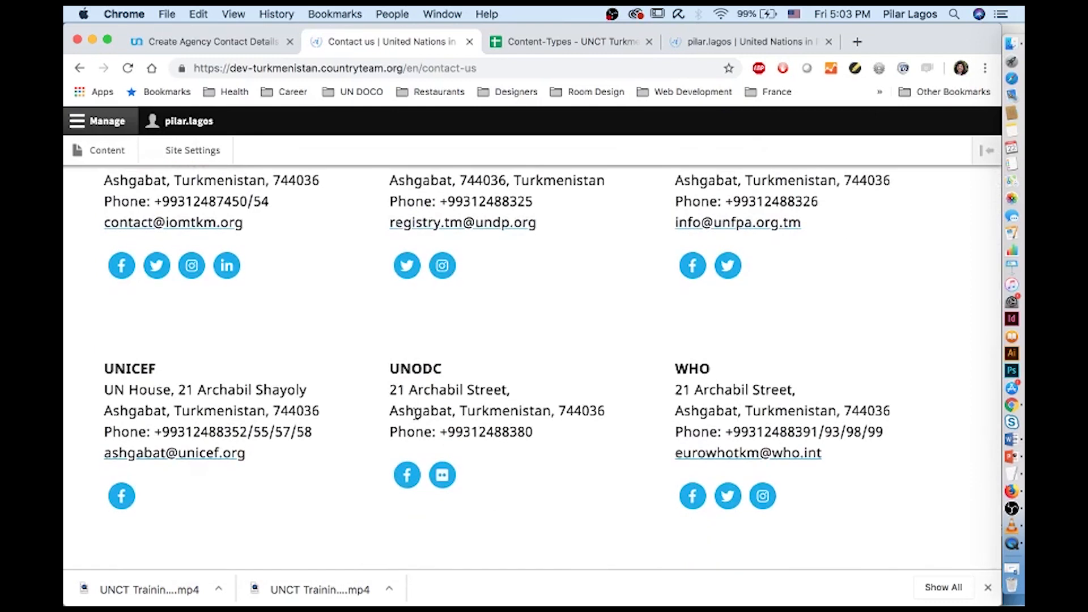
pyautogui.scroll(3, 416, 412)
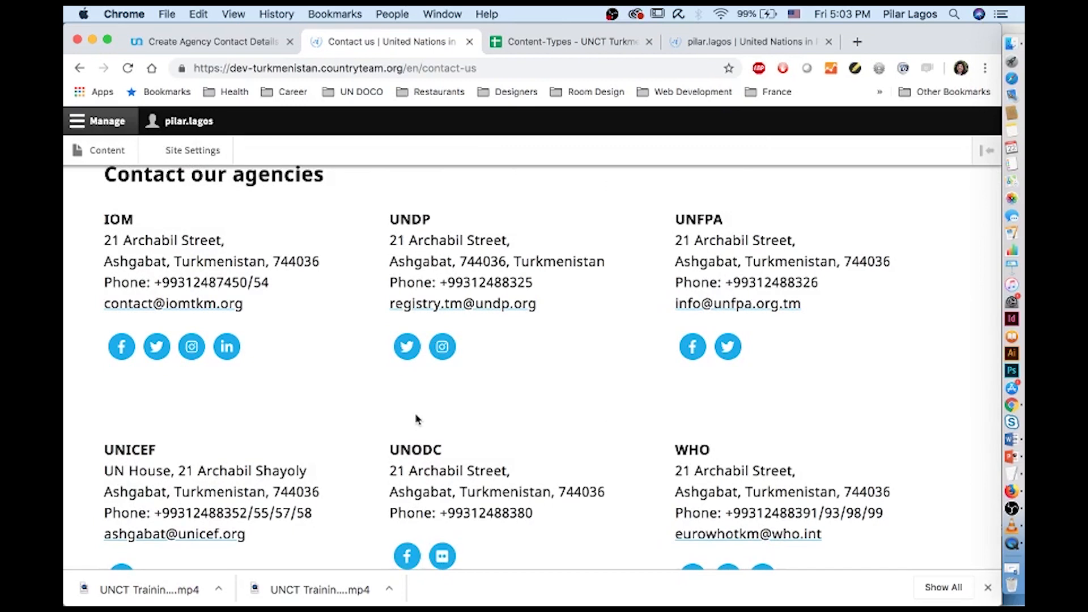
pyautogui.scroll(-4, 416, 420)
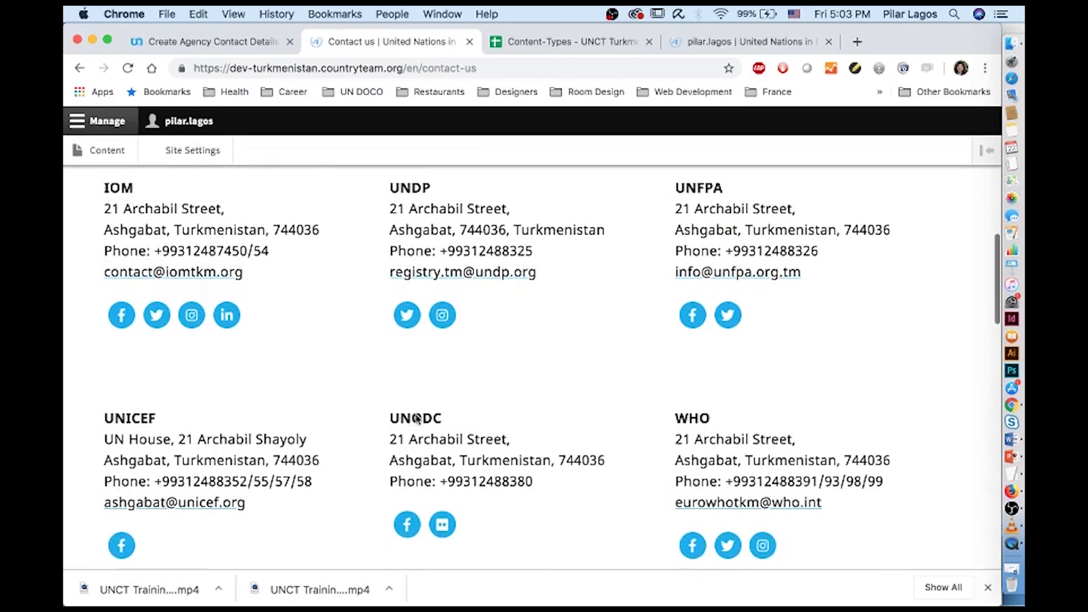
pyautogui.scroll(4, 416, 419)
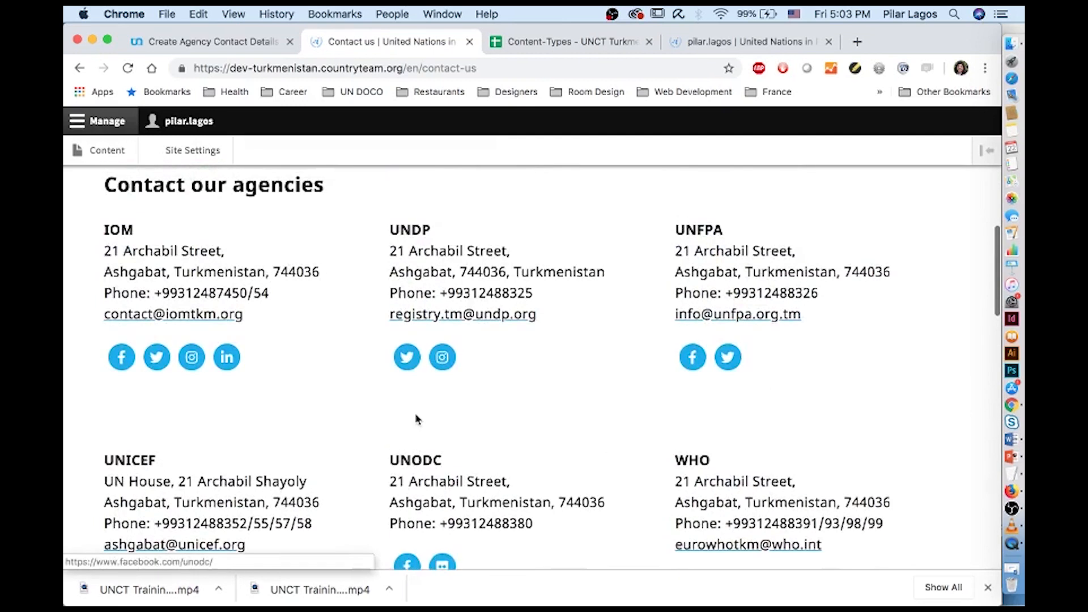
pyautogui.click(213, 42)
pyautogui.scroll(3, 259, 261)
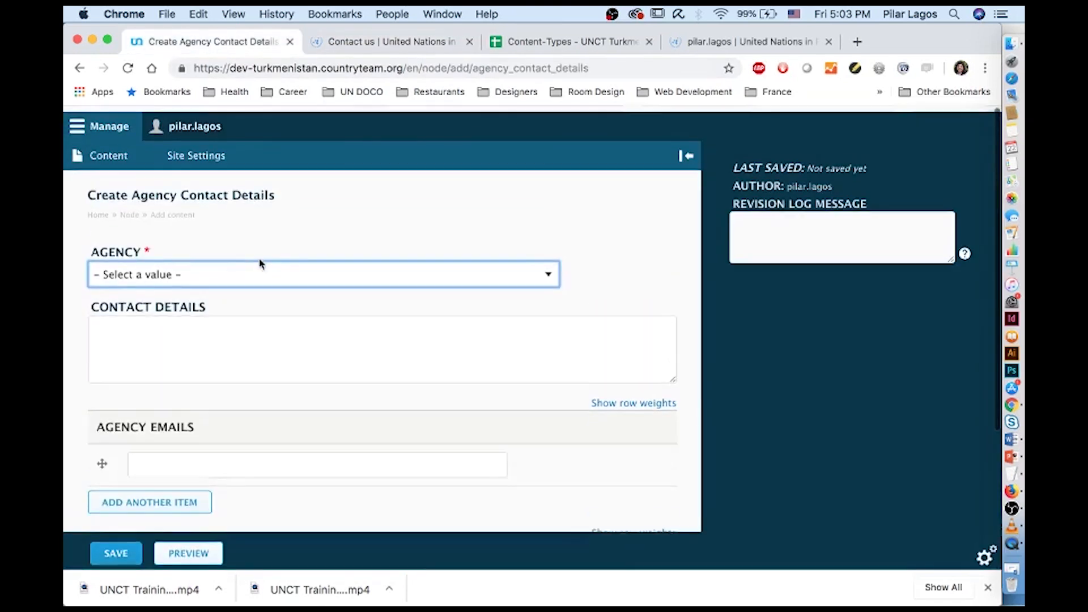
# Create a new Basic Page from the content overview
pyautogui.click(93, 155)
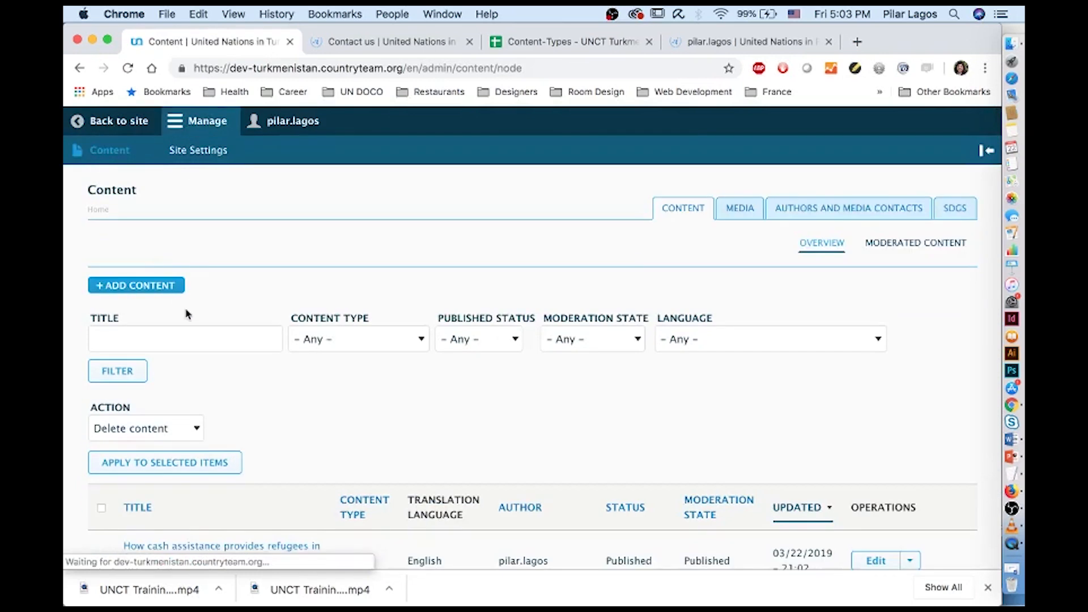
pyautogui.click(163, 283)
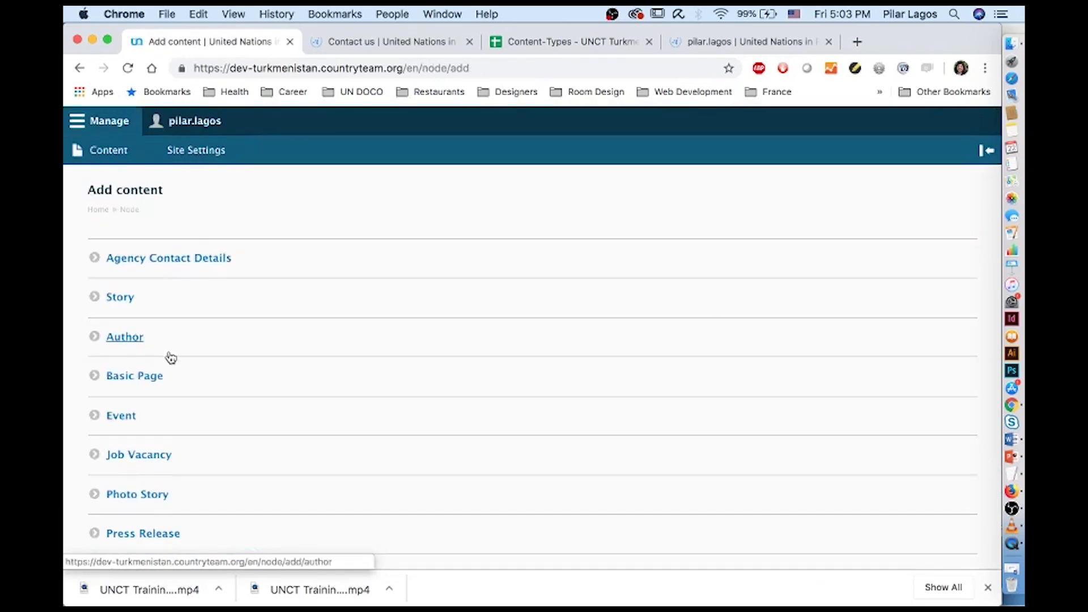
pyautogui.click(148, 383)
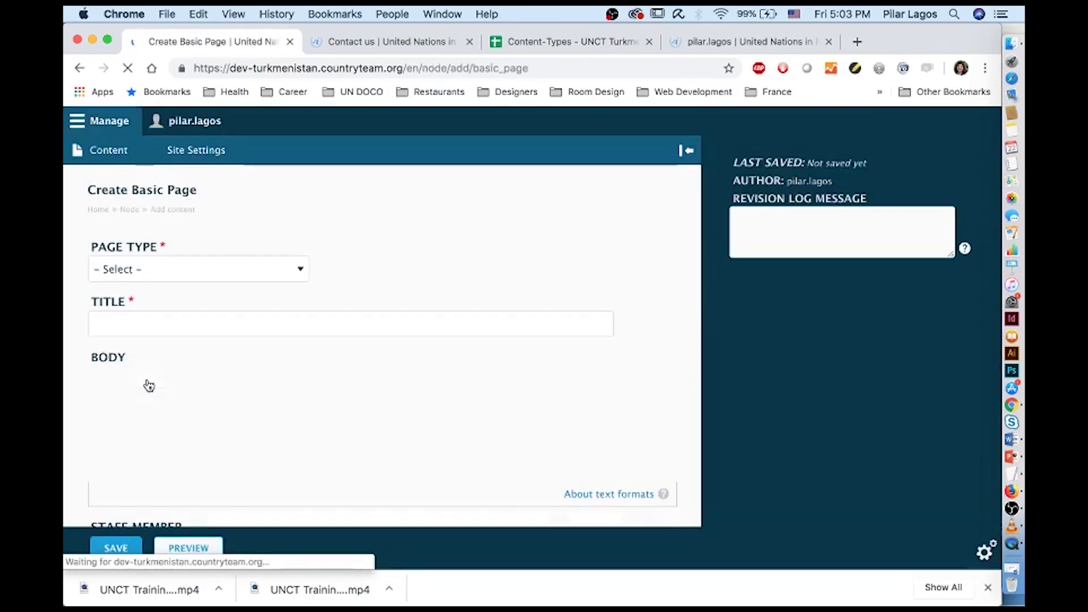
pyautogui.click(306, 266)
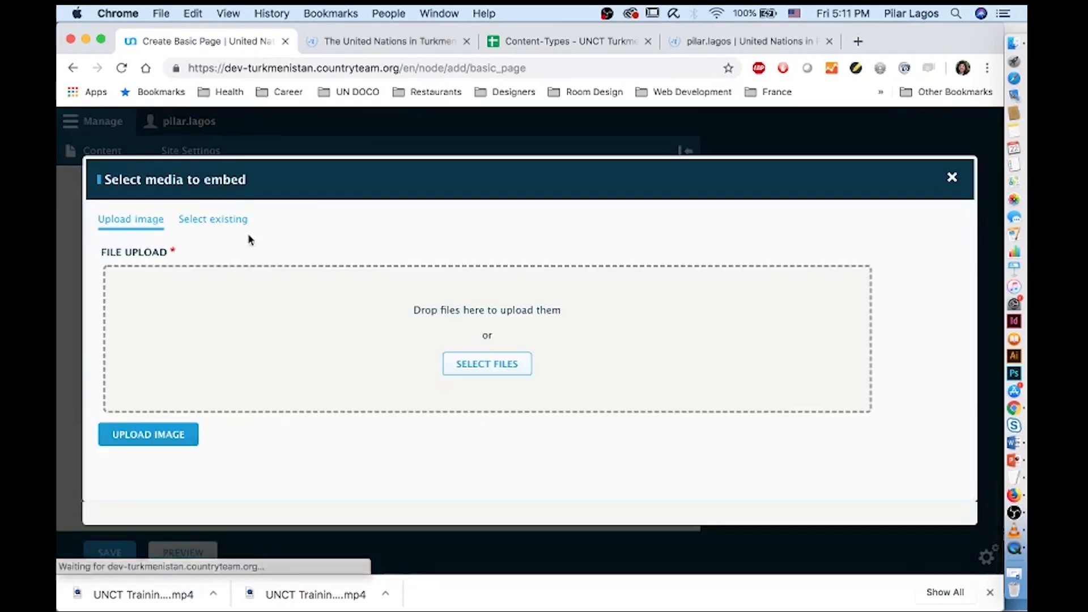
# Embed the existing photo of ladies with UN flags, with its caption, in the page body
pyautogui.click(228, 223)
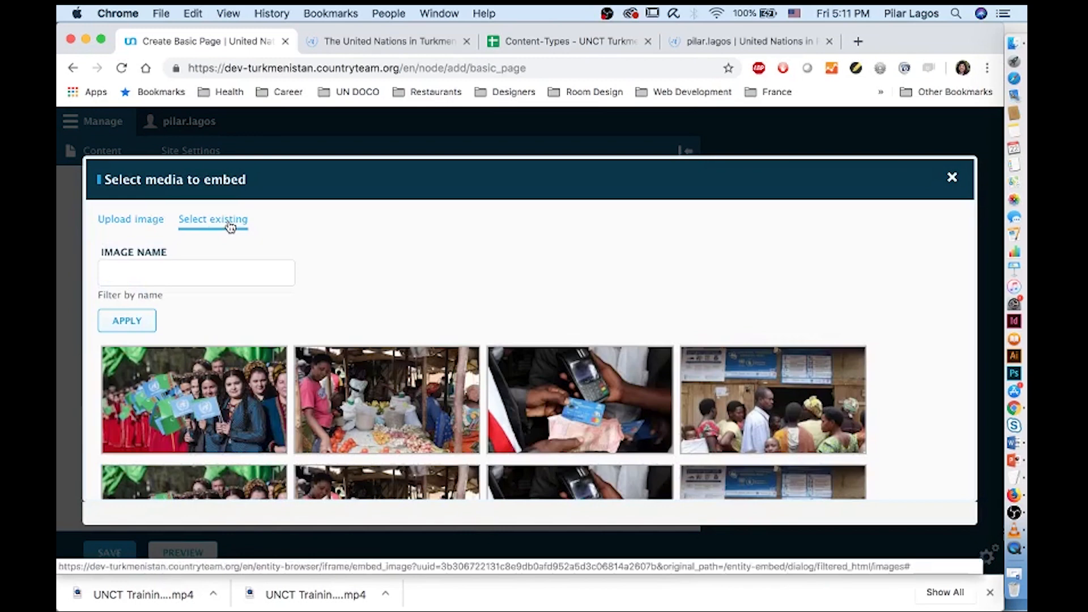
pyautogui.click(243, 422)
pyautogui.scroll(-10, 243, 422)
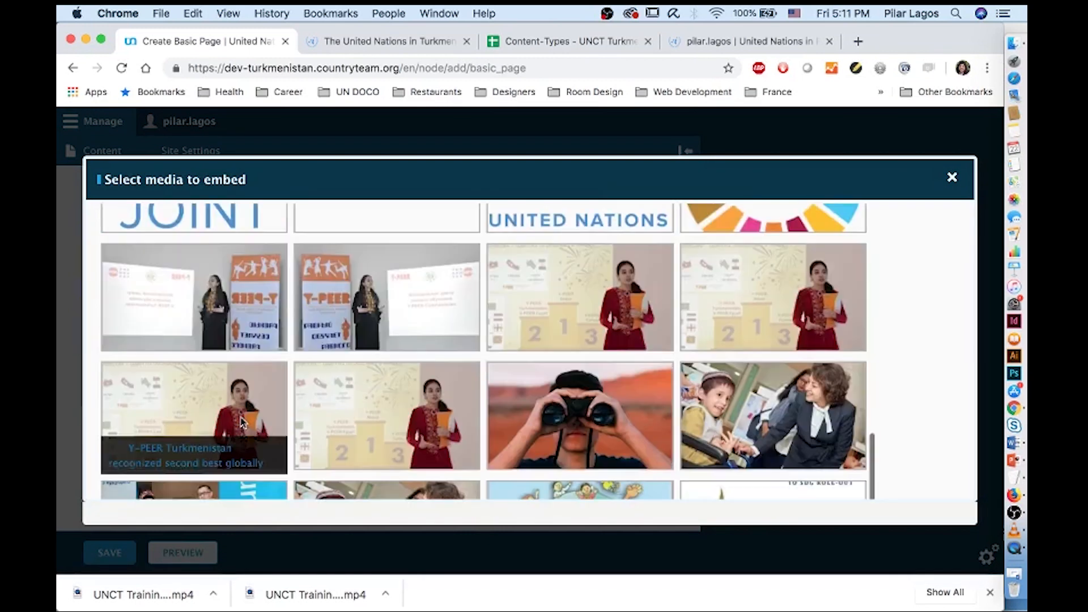
pyautogui.click(170, 463)
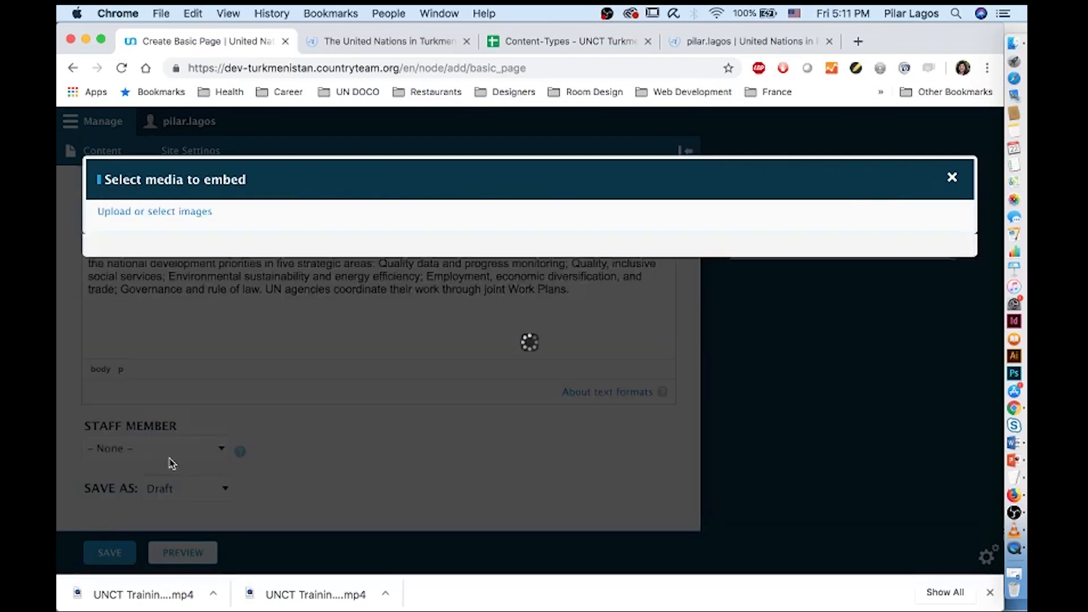
pyautogui.click(406, 478)
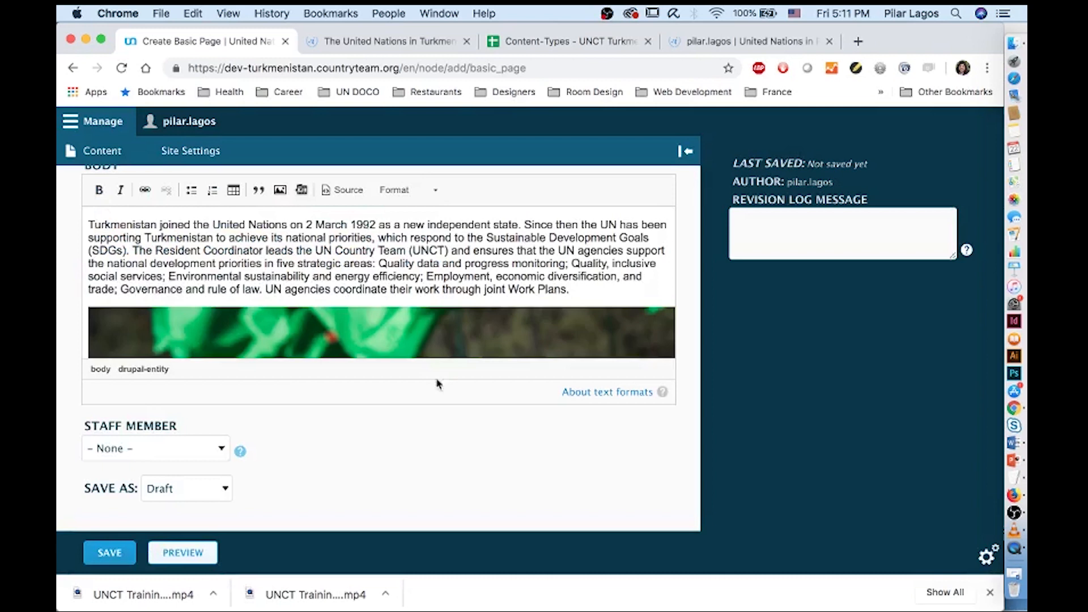
pyautogui.scroll(-3, 606, 334)
pyautogui.scroll(-5, 606, 335)
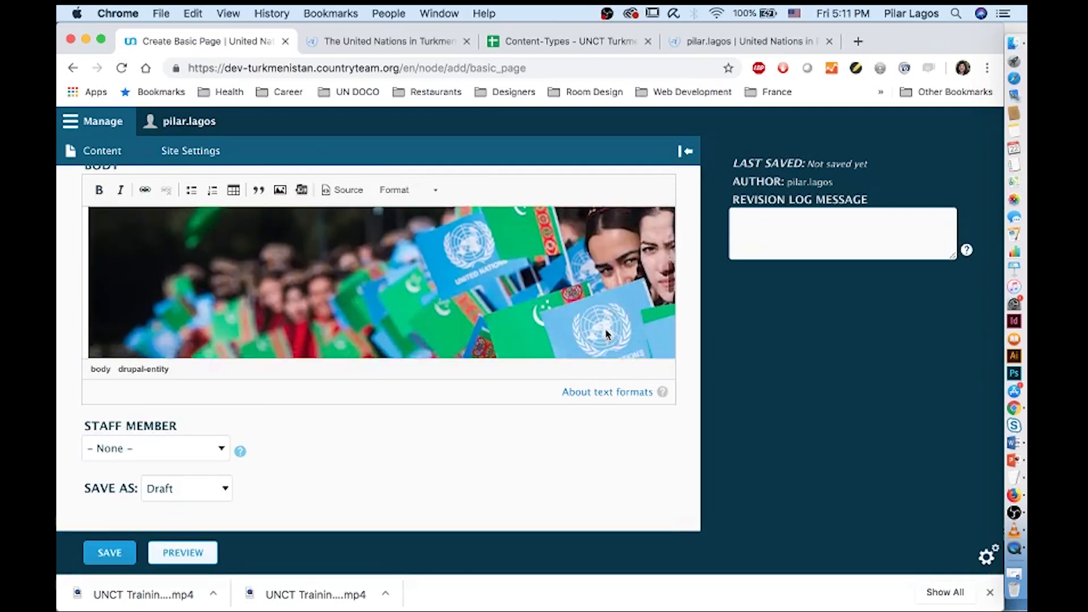
pyautogui.click(619, 352)
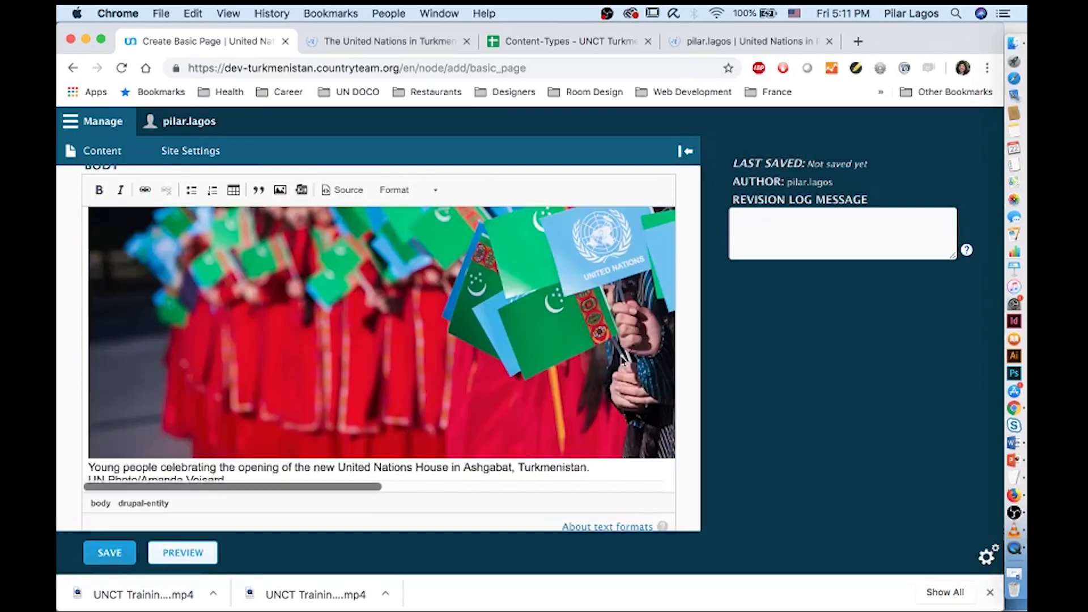
pyautogui.scroll(-3, 573, 431)
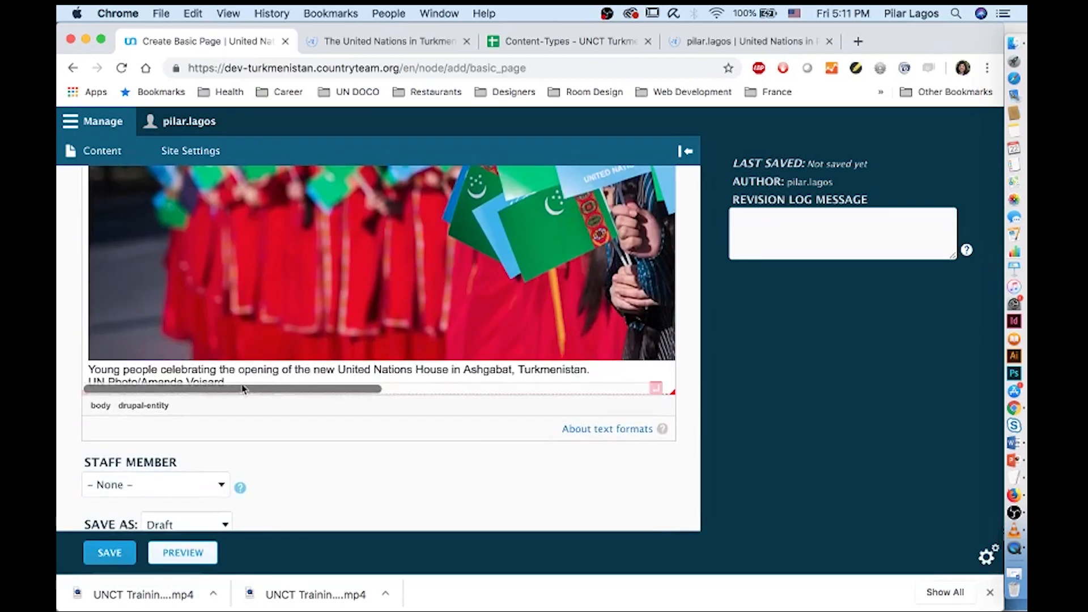
pyautogui.press('super+Tab')
pyautogui.click(416, 253)
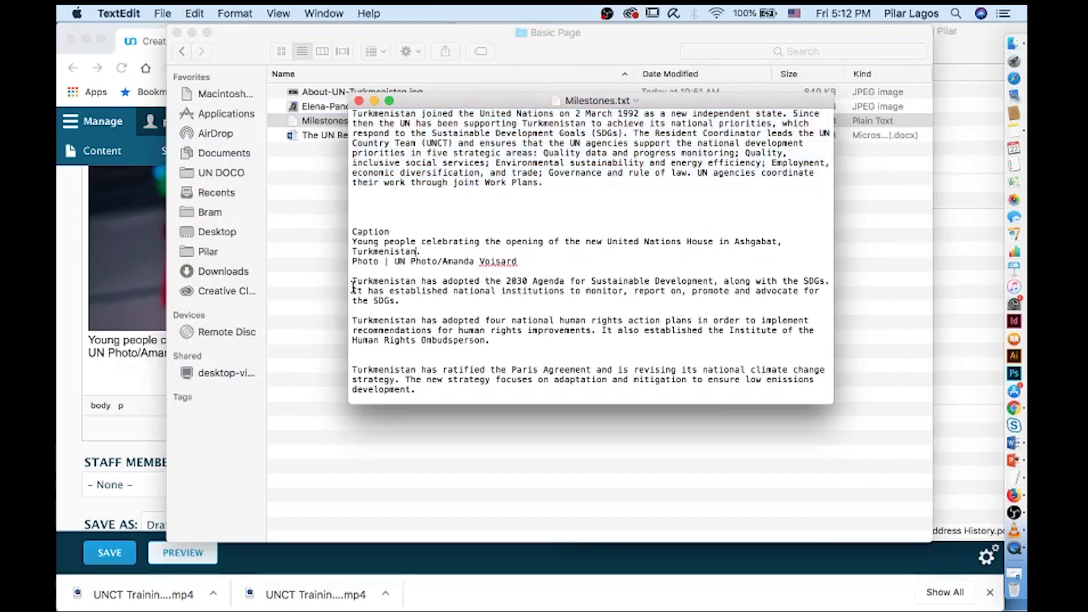
# Copy the Milestones.txt paragraphs from 'Turkmenistan has adopted the 2030 Agenda…' to the end
pyautogui.moveTo(352, 282); pyautogui.dragTo(458, 398)
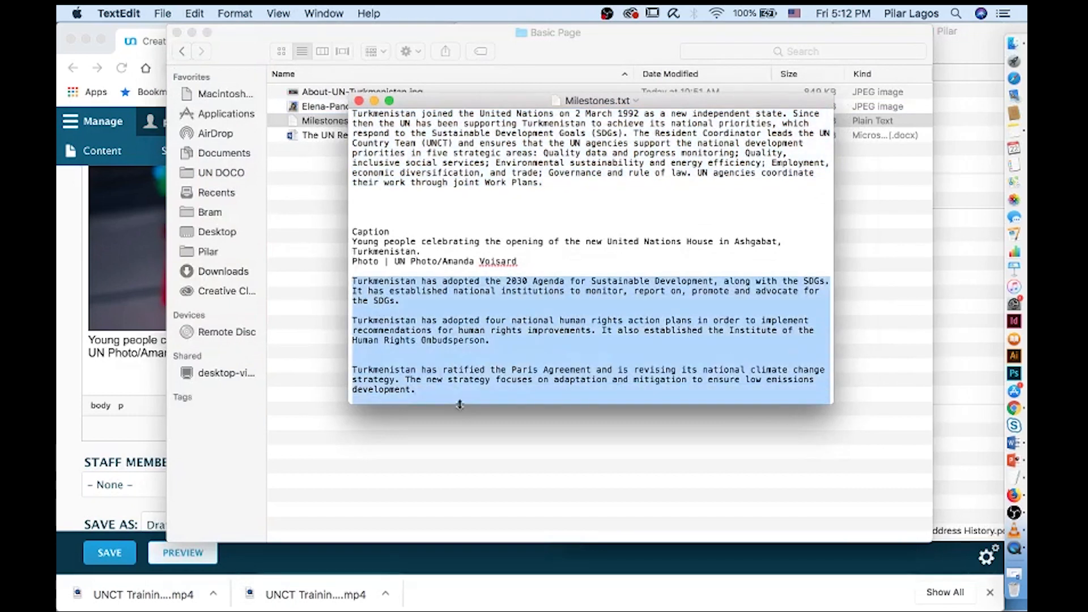
pyautogui.scroll(-5, 460, 381)
pyautogui.hotkey('shift', 'Down')
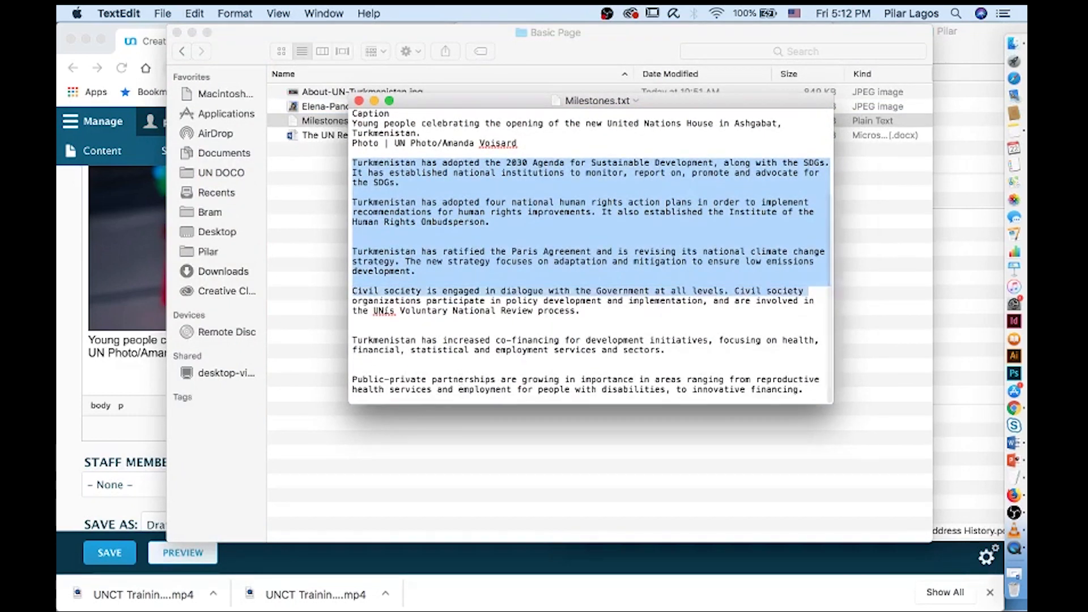
pyautogui.hotkey('shift', 'Down')
pyautogui.hotkey('shift', 'Down')
pyautogui.hotkey('shift', 'Down')
pyautogui.hotkey('shift', 'Down')
pyautogui.hotkey('shift', 'Down')
pyautogui.hotkey('shift', 'Down')
pyautogui.hotkey('shift', 'Down')
pyautogui.hotkey('shift', 'Down')
pyautogui.hotkey('shift', 'Down')
pyautogui.hotkey('shift', 'Down')
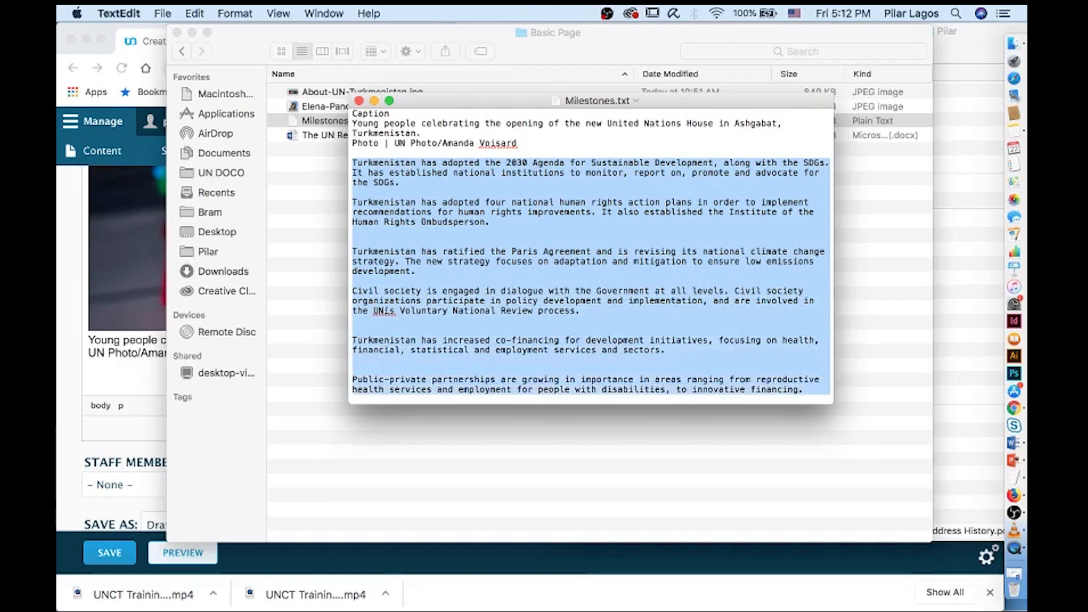
pyautogui.press('super+c')
# Paste the milestone paragraphs below the photo caption and format them as a numbered list
pyautogui.click(103, 368)
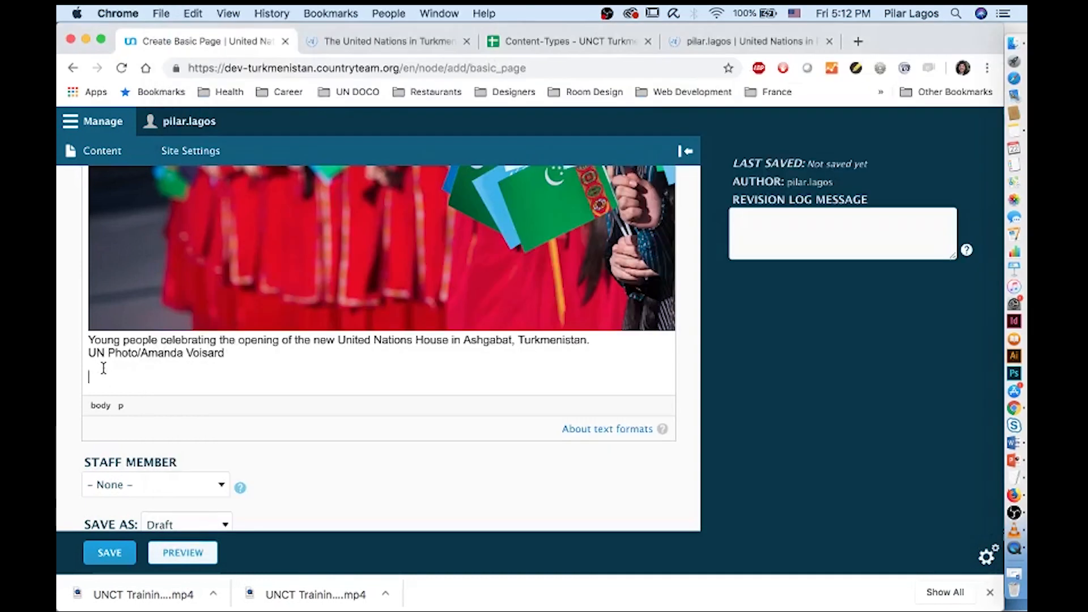
pyautogui.press('super+v')
pyautogui.scroll(3, 190, 209)
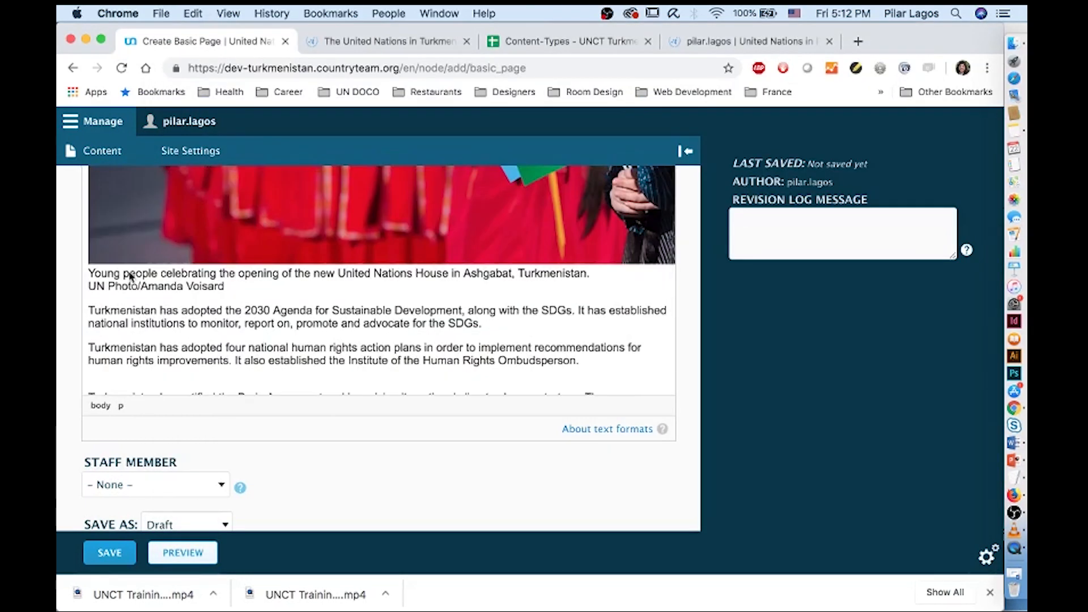
pyautogui.moveTo(89, 310); pyautogui.dragTo(382, 359)
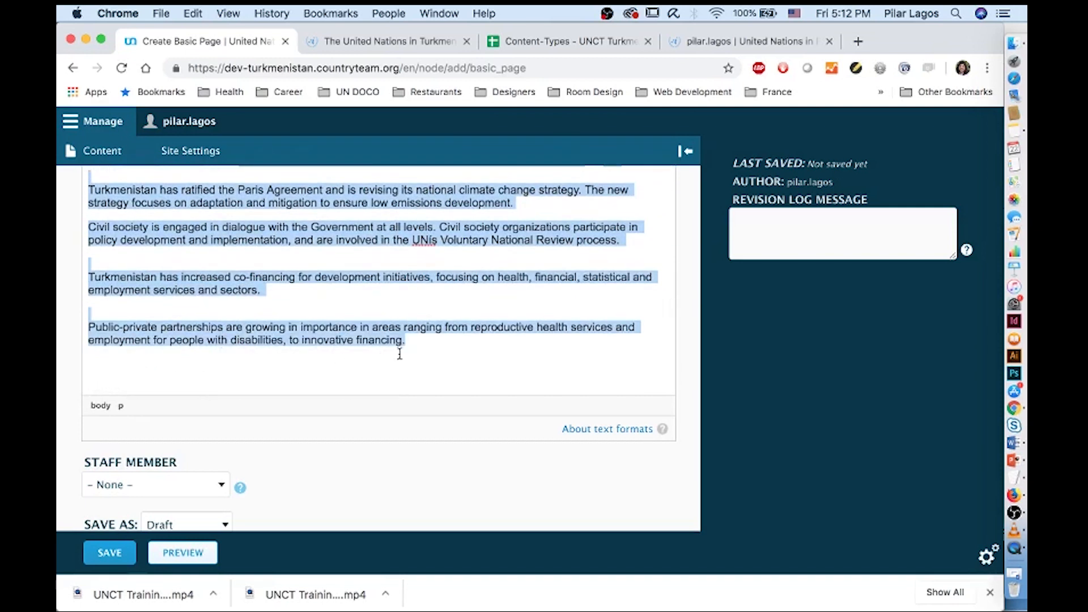
pyautogui.scroll(5, 326, 306)
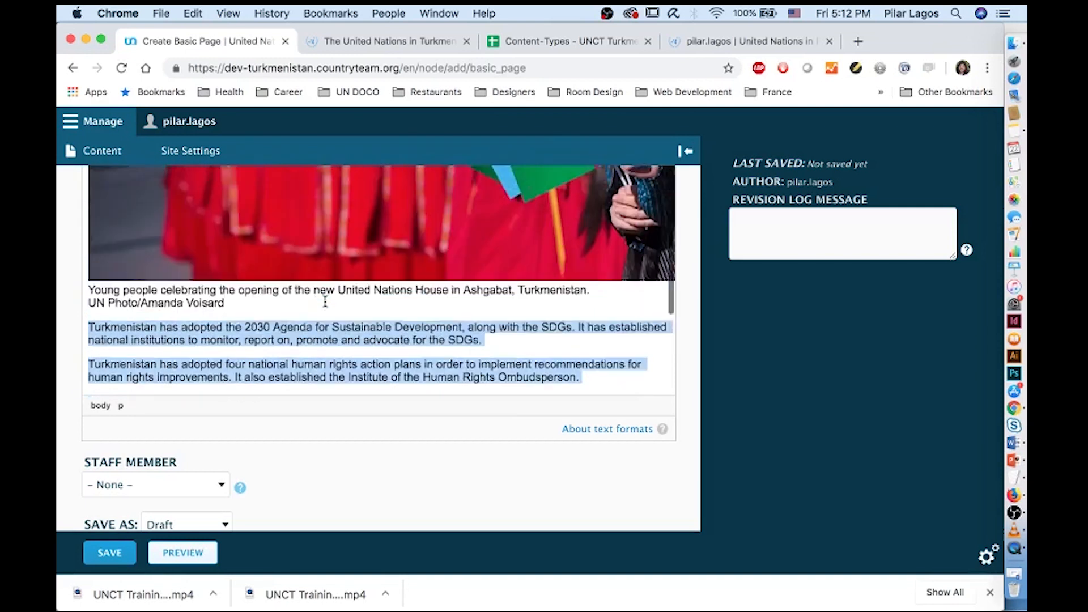
pyautogui.scroll(4, 829, 438)
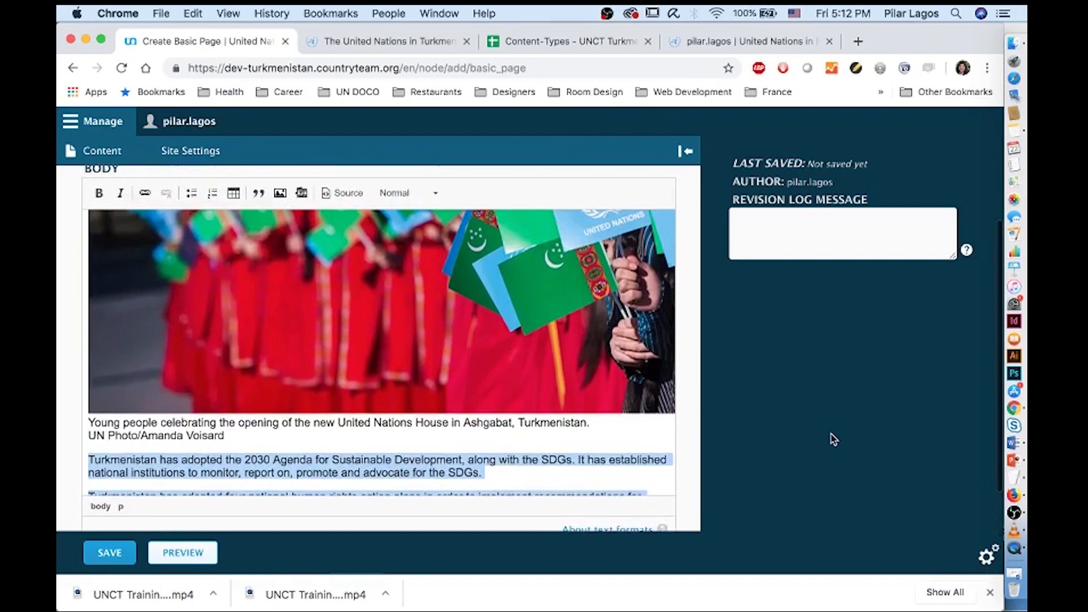
pyautogui.click(214, 204)
# Remove the empty items 3, 5 and 6 from the numbered list
pyautogui.scroll(-5, 261, 470)
pyautogui.click(159, 391)
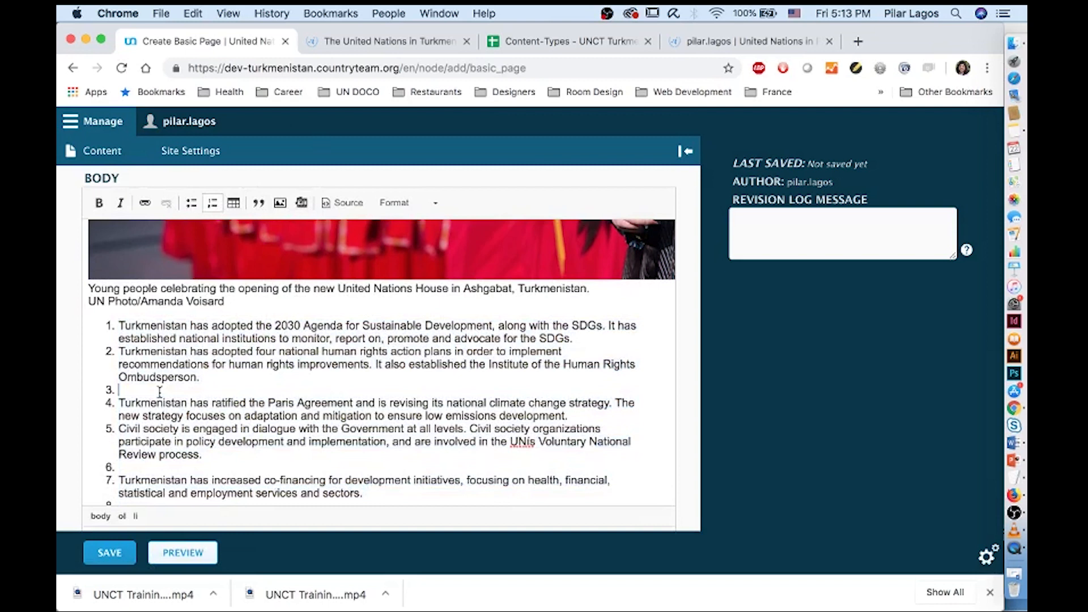
pyautogui.press('Delete')
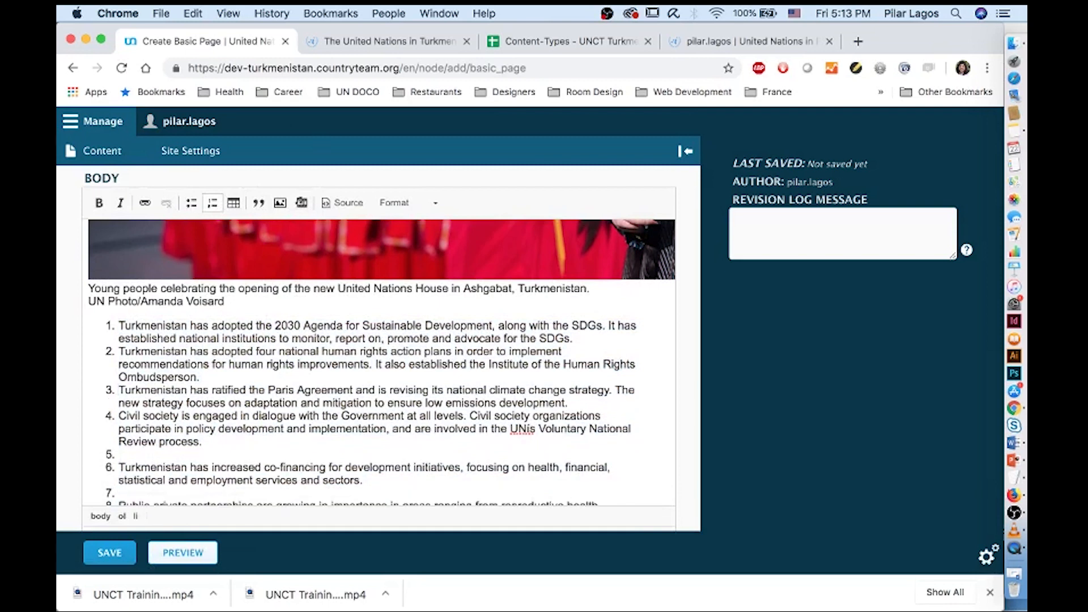
pyautogui.press('Delete')
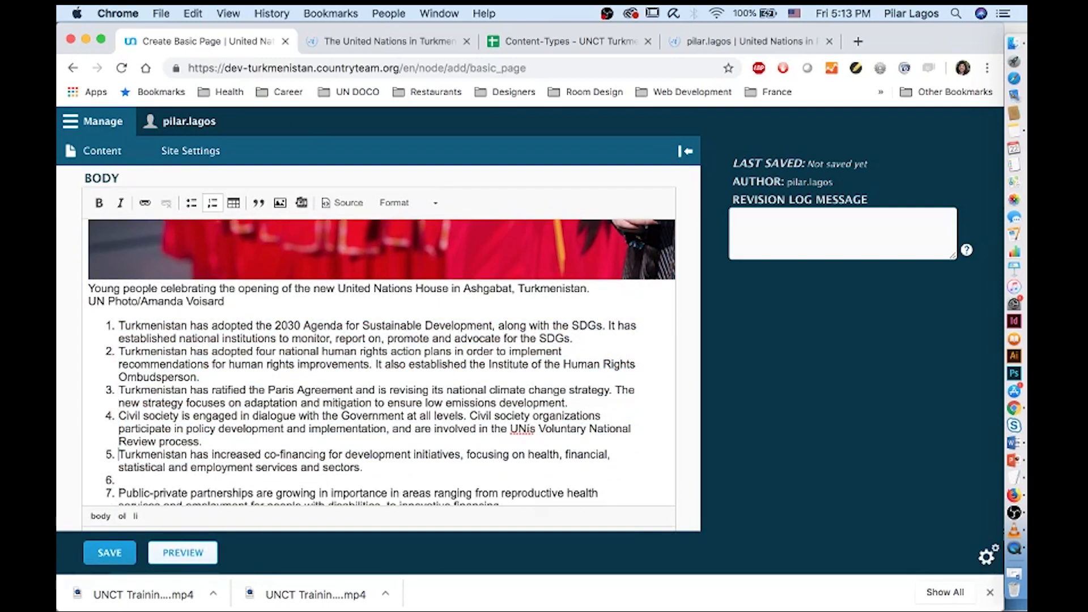
pyautogui.press('Delete')
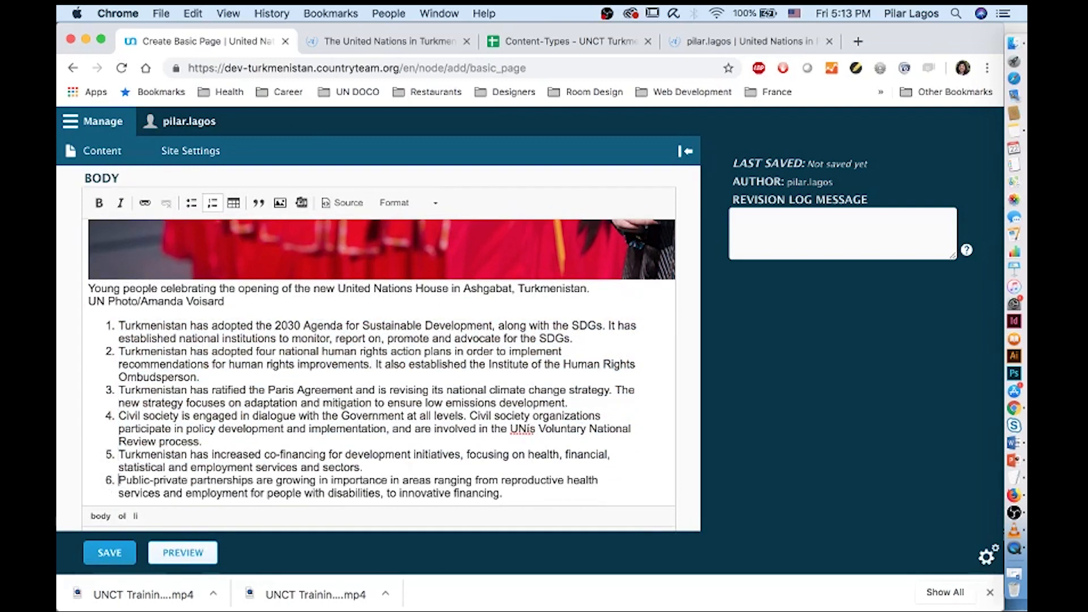
pyautogui.scroll(-3, 170, 396)
pyautogui.click(196, 489)
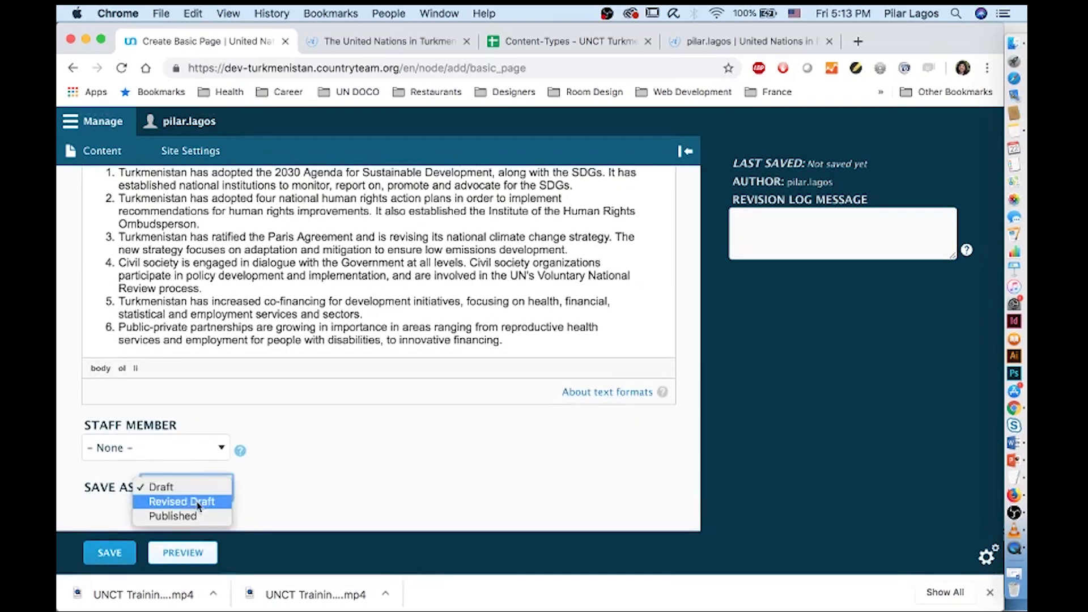
pyautogui.click(199, 514)
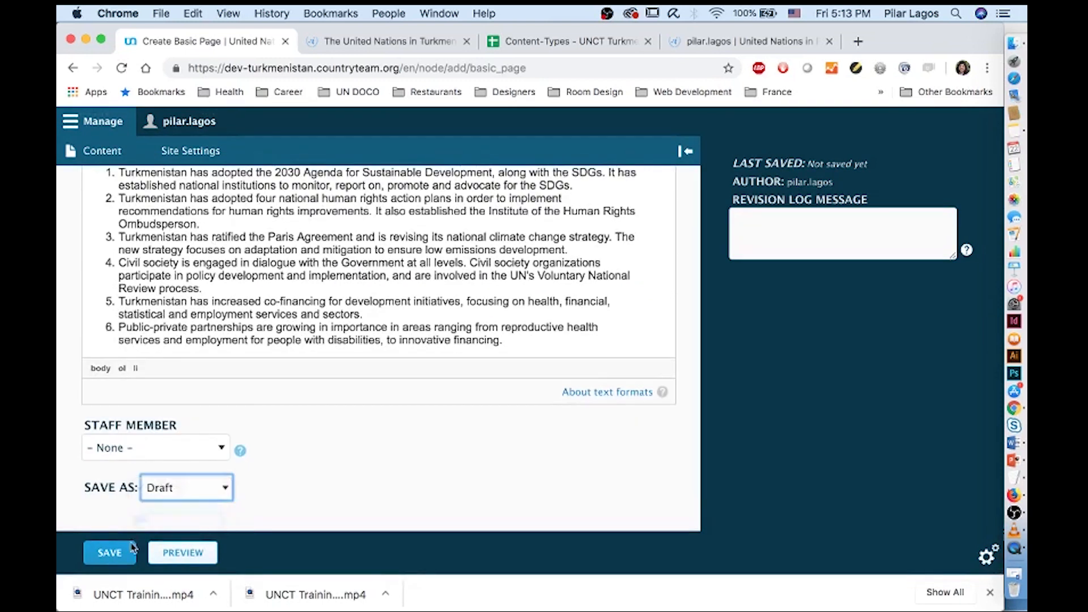
pyautogui.click(181, 490)
pyautogui.click(193, 553)
pyautogui.click(198, 554)
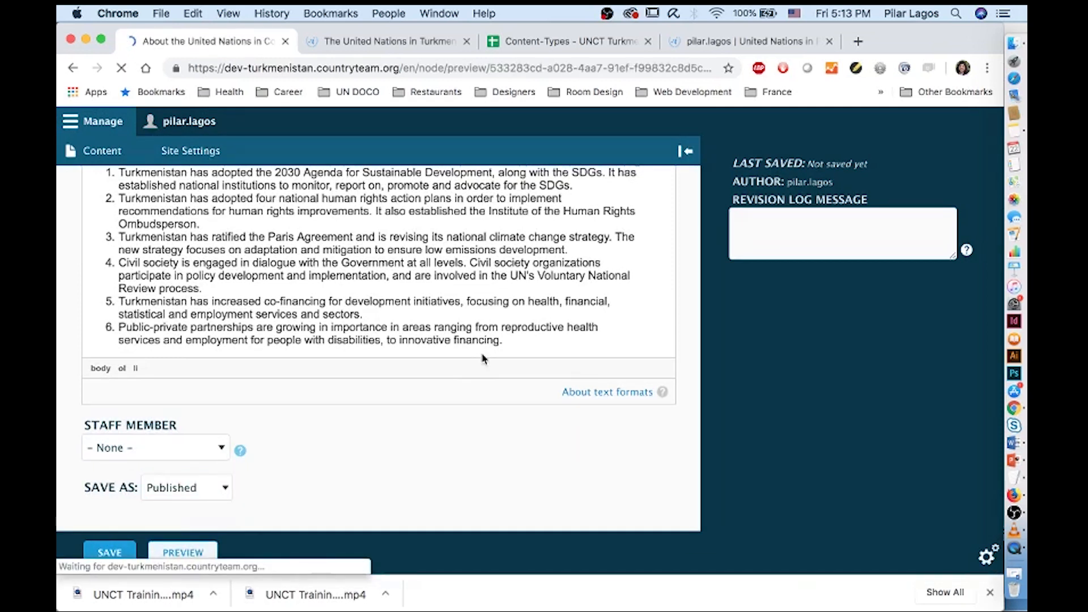
pyautogui.scroll(-2, 483, 357)
pyautogui.scroll(-1, 483, 357)
pyautogui.scroll(2, 482, 357)
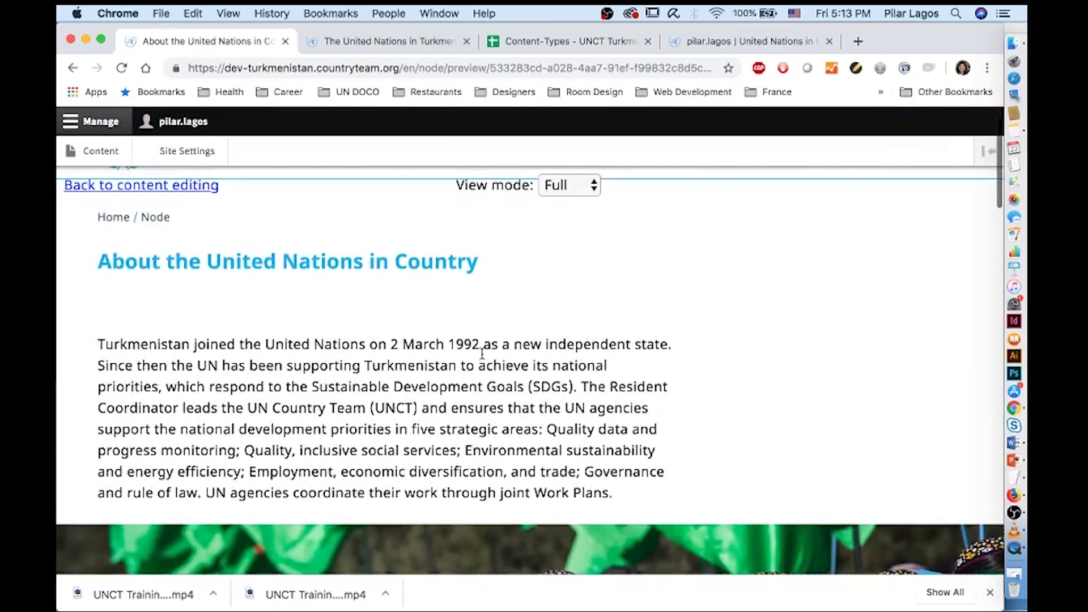
pyautogui.scroll(-5, 482, 357)
pyautogui.scroll(-2, 483, 356)
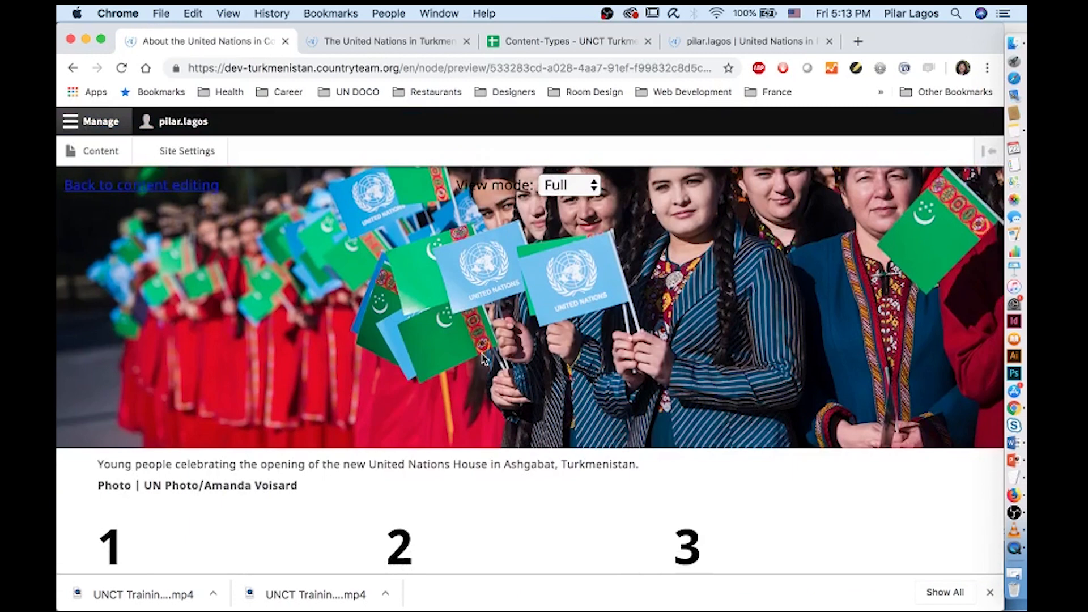
pyautogui.scroll(-5, 482, 357)
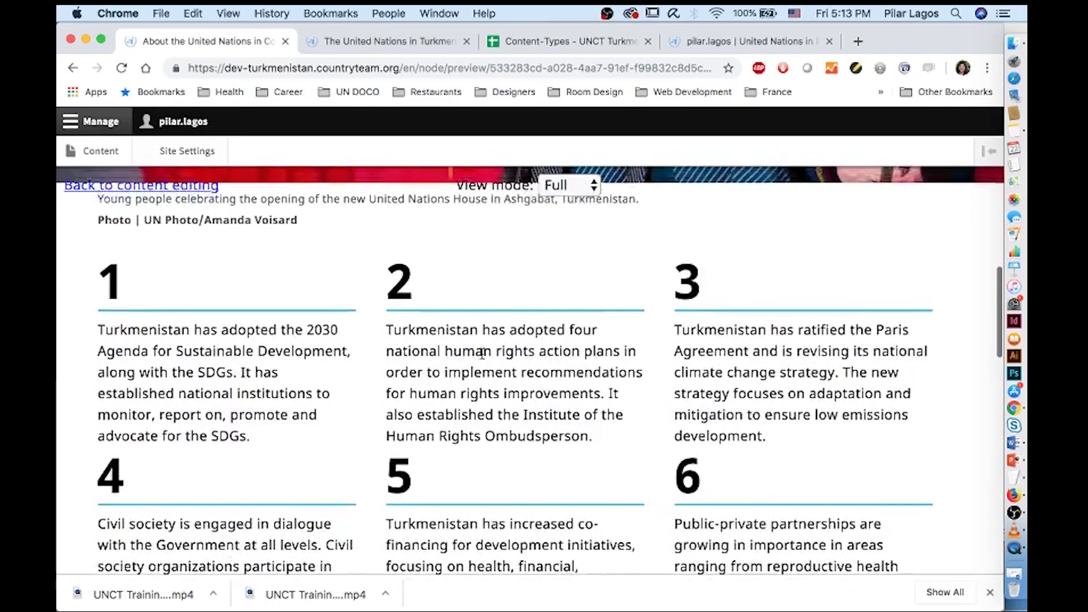
pyautogui.scroll(6, 483, 357)
pyautogui.scroll(5, 483, 357)
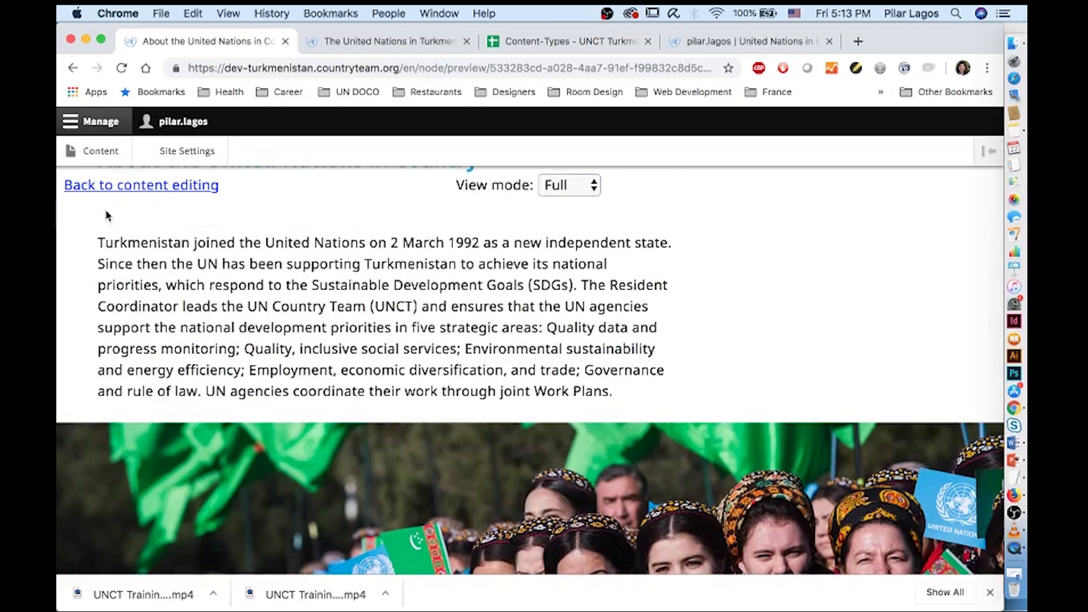
pyautogui.click(99, 193)
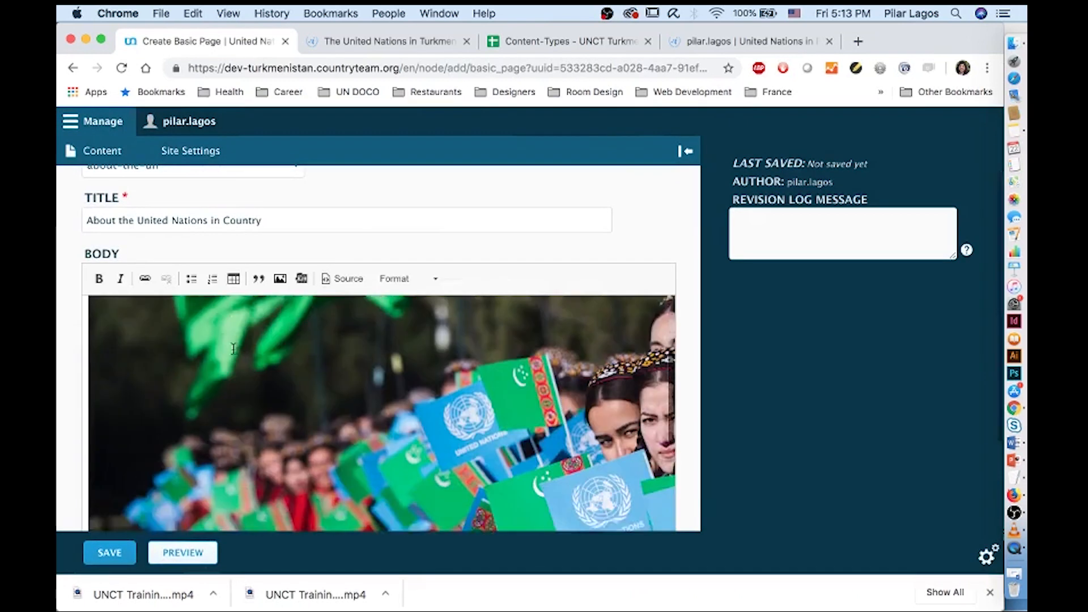
# Add 'Milestones' below the photo caption and format it as Heading 2
pyautogui.scroll(-3, 233, 349)
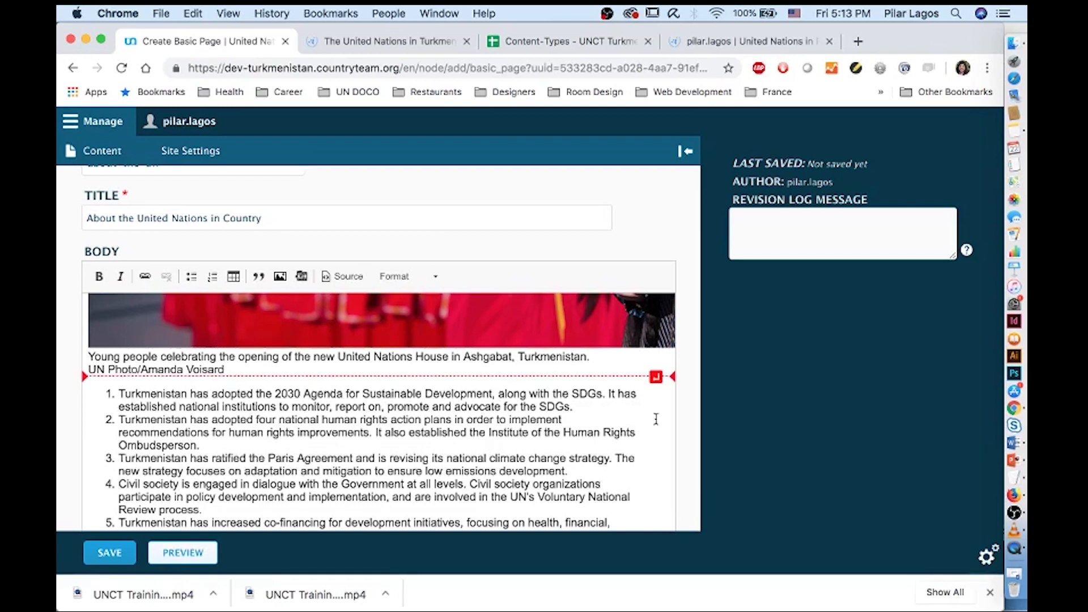
pyautogui.click(655, 376)
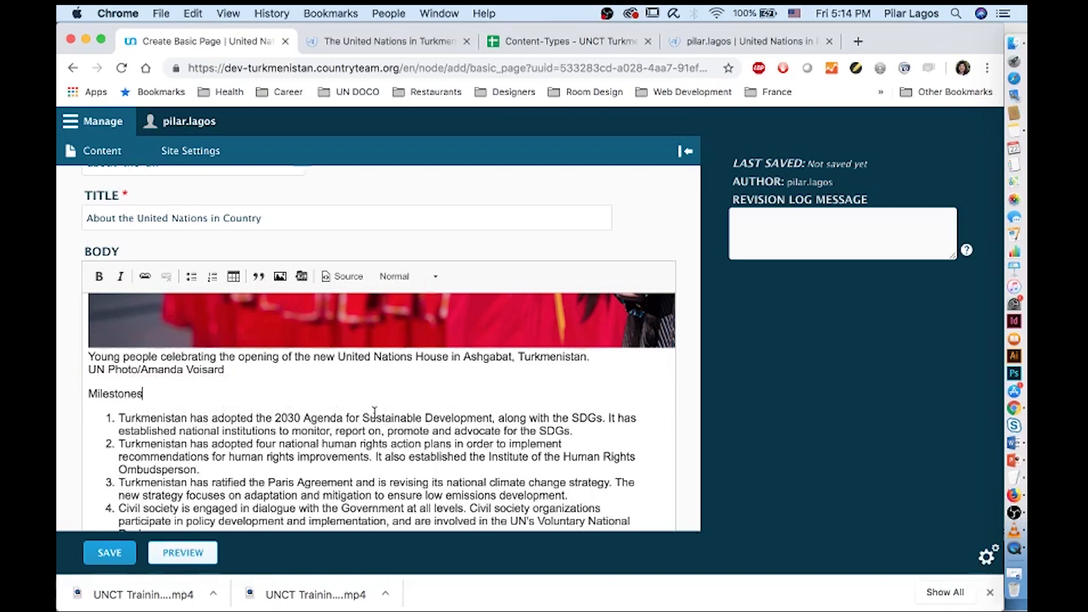
pyautogui.scroll(-5, 380, 355)
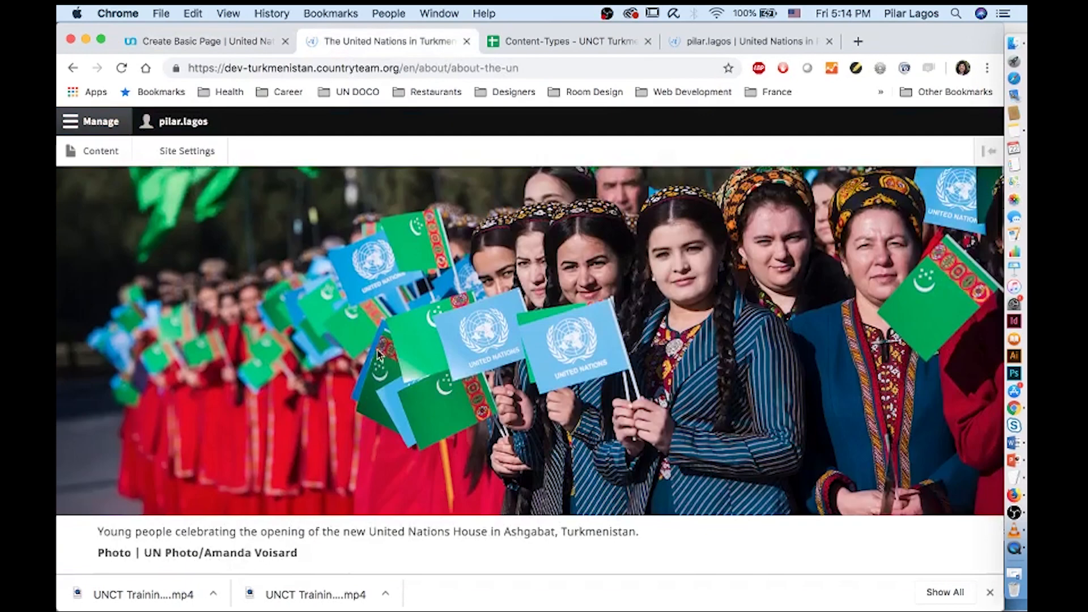
pyautogui.click(238, 42)
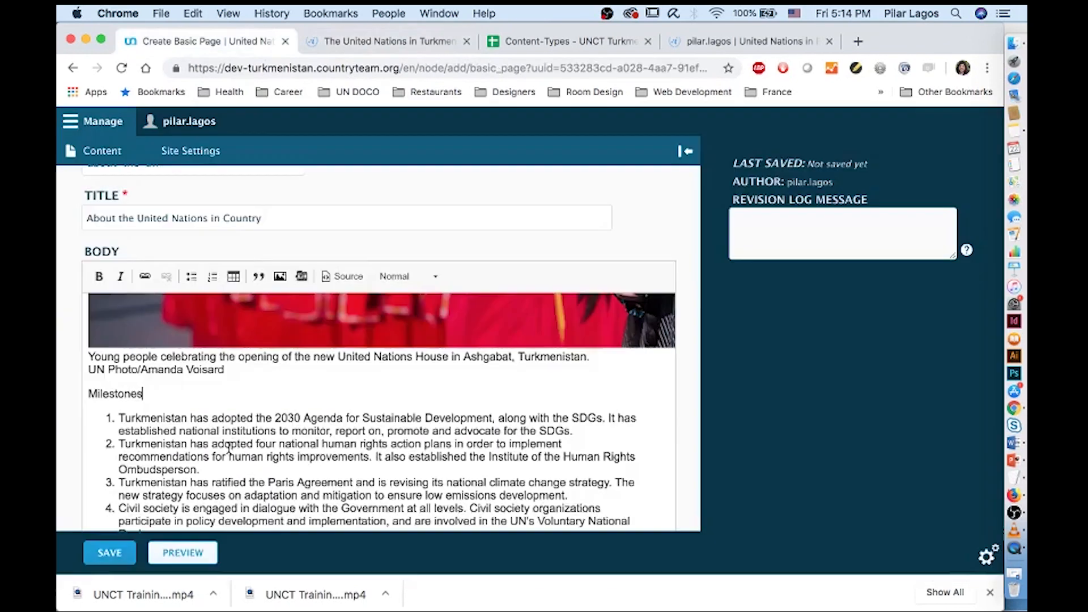
pyautogui.doubleClick(115, 394)
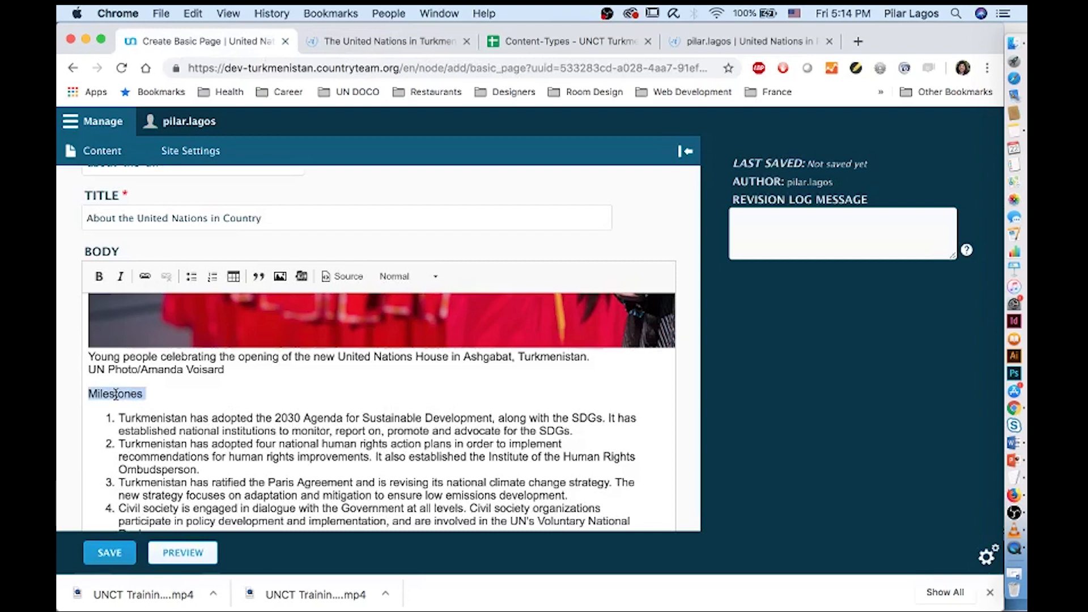
pyautogui.click(432, 276)
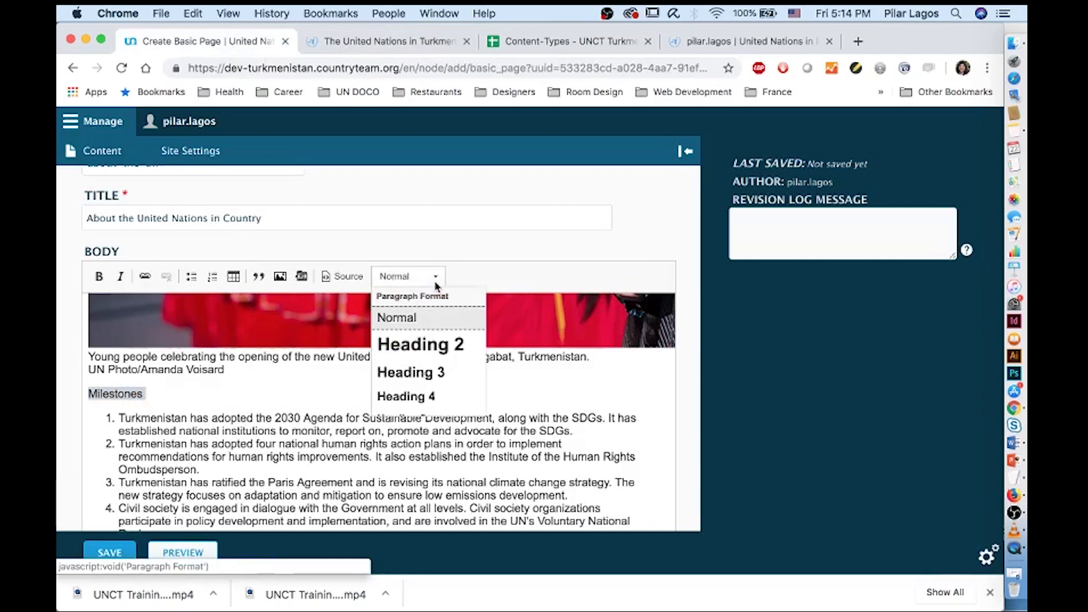
pyautogui.click(443, 353)
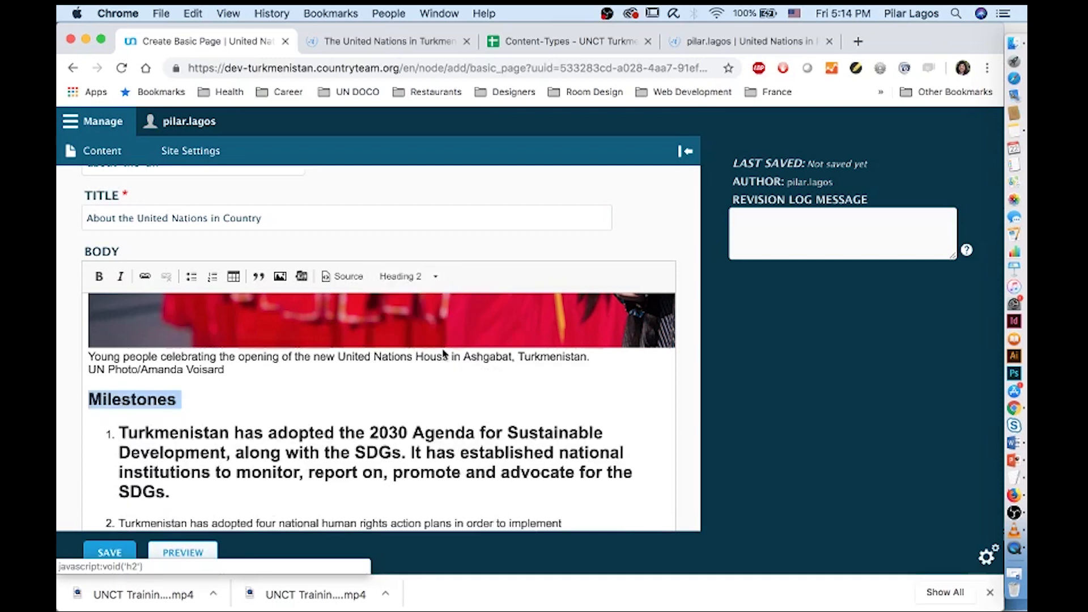
# Reset list item 1 back to Normal text
pyautogui.tripleClick(161, 452)
pyautogui.click(418, 277)
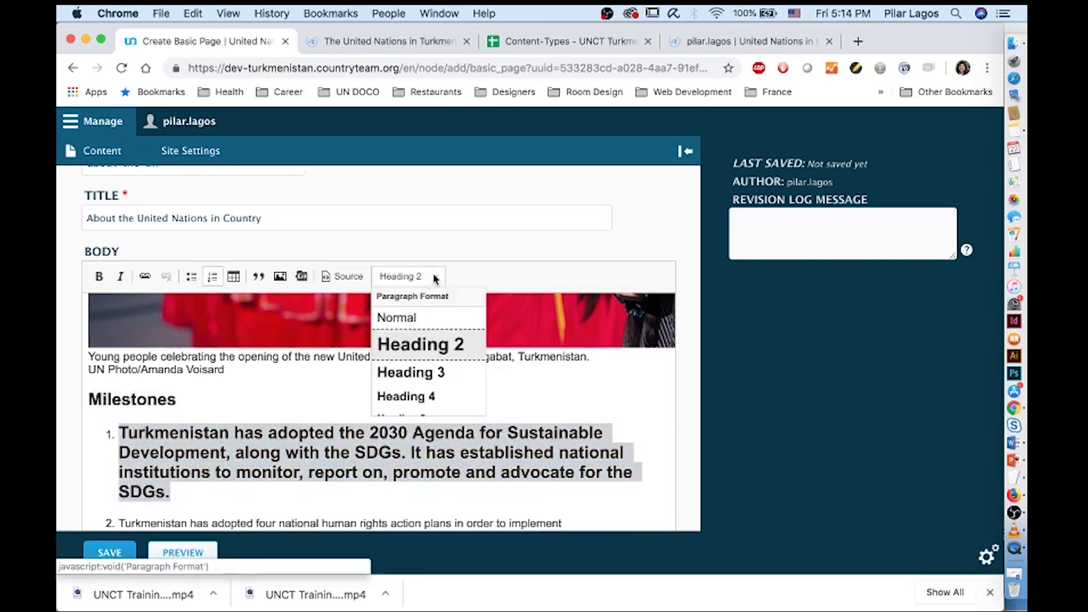
pyautogui.click(405, 321)
pyautogui.click(343, 430)
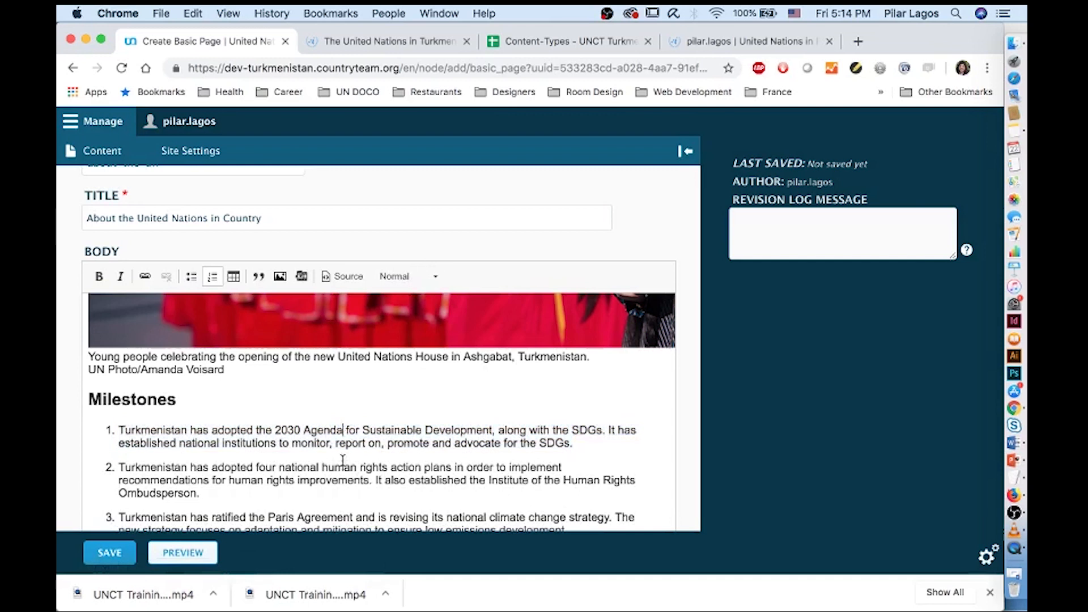
pyautogui.scroll(-3, 343, 462)
pyautogui.scroll(-2, 342, 461)
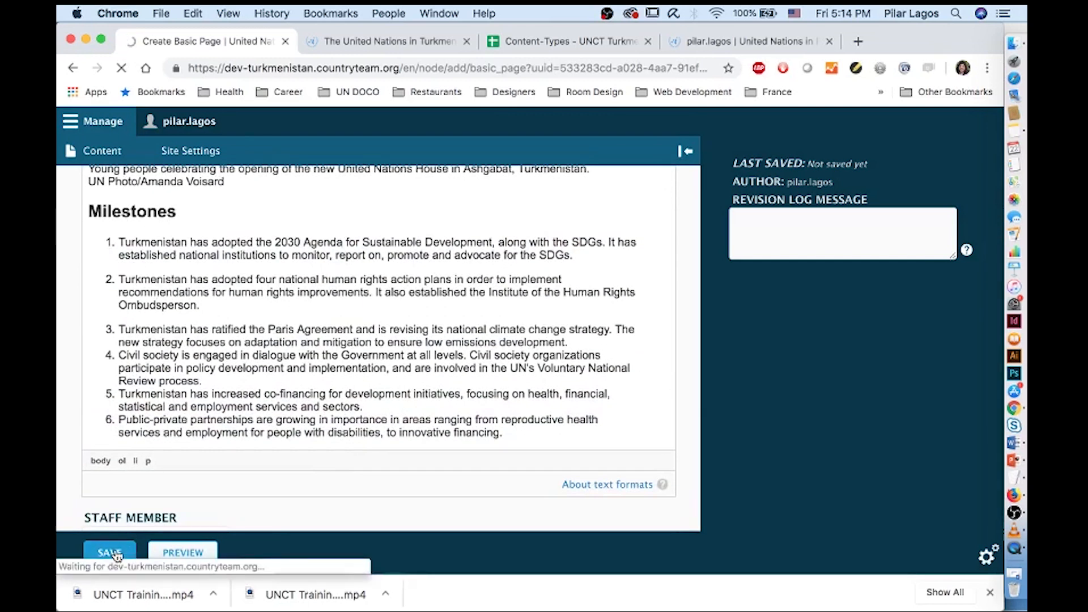
# Scroll through the saved 'About the United Nations in Country' page, then go to the content list
pyautogui.scroll(-15, 237, 386)
pyautogui.scroll(-15, 237, 386)
pyautogui.scroll(10, 237, 390)
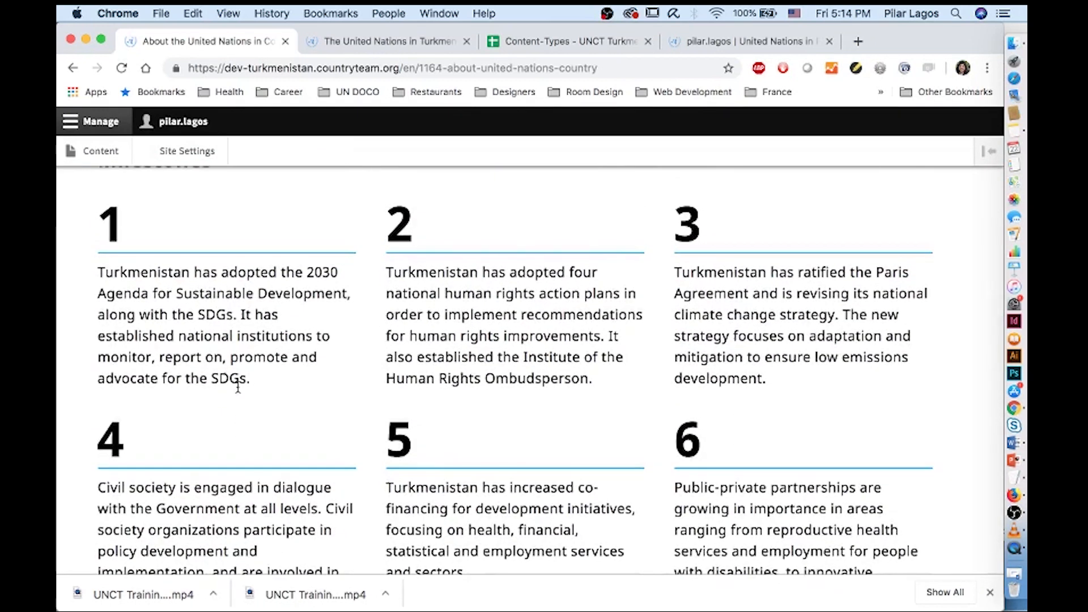
pyautogui.scroll(7, 237, 391)
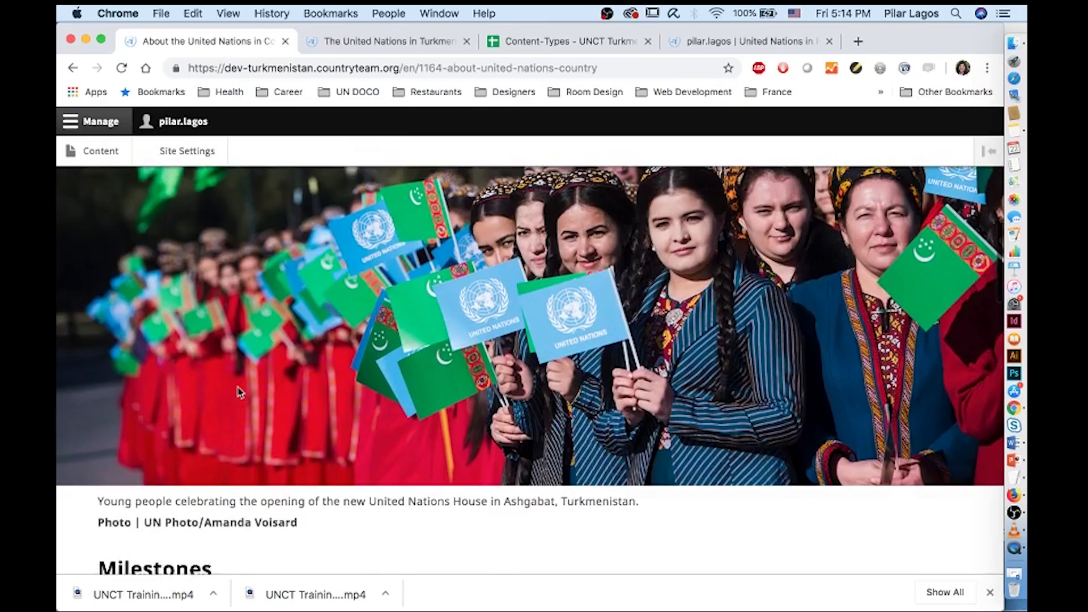
pyautogui.scroll(5, 238, 391)
pyautogui.scroll(5, 238, 391)
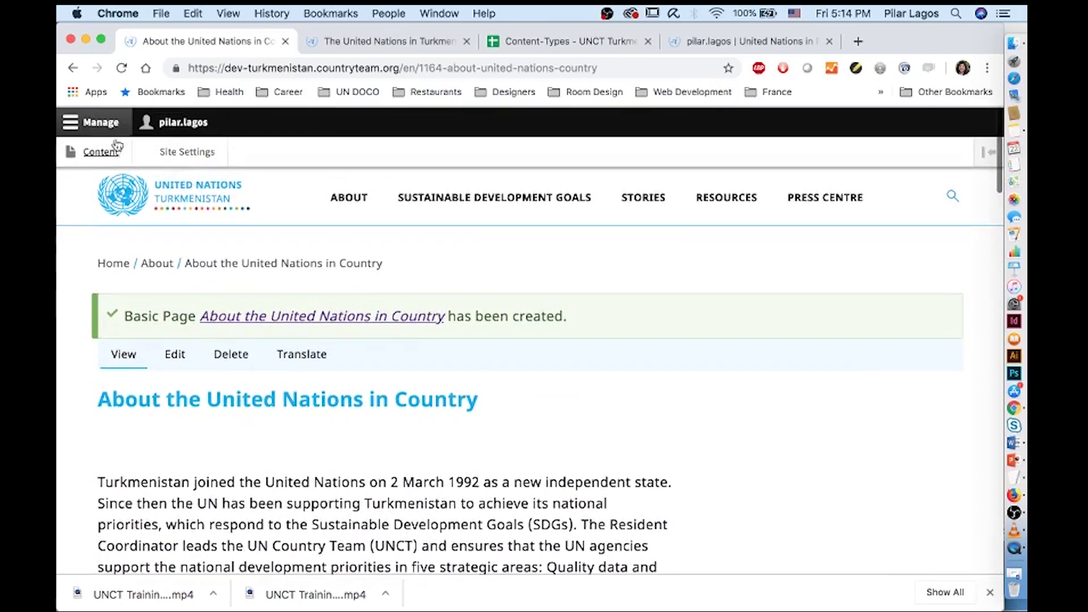
pyautogui.click(109, 150)
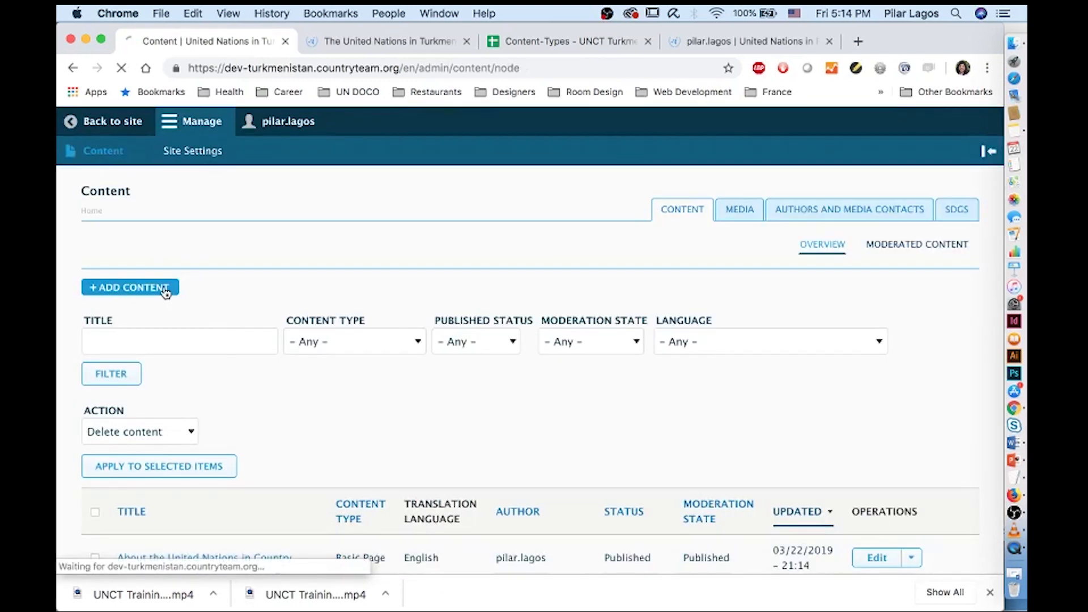
# Create a Basic Page with page type about-the-resident-coordinator-office
pyautogui.click(166, 292)
pyautogui.scroll(-3, 225, 491)
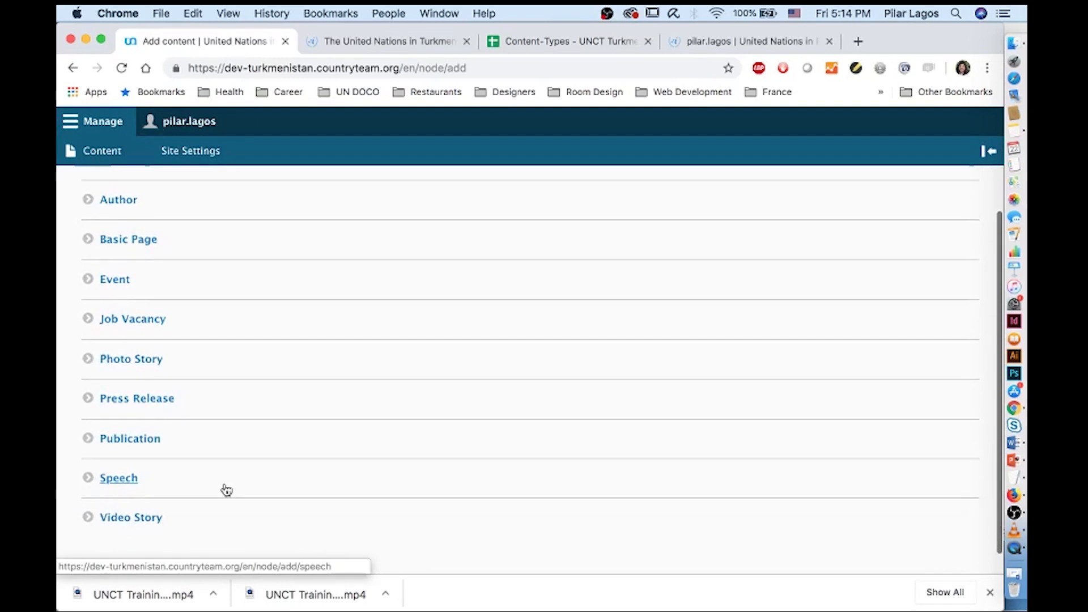
pyautogui.click(129, 245)
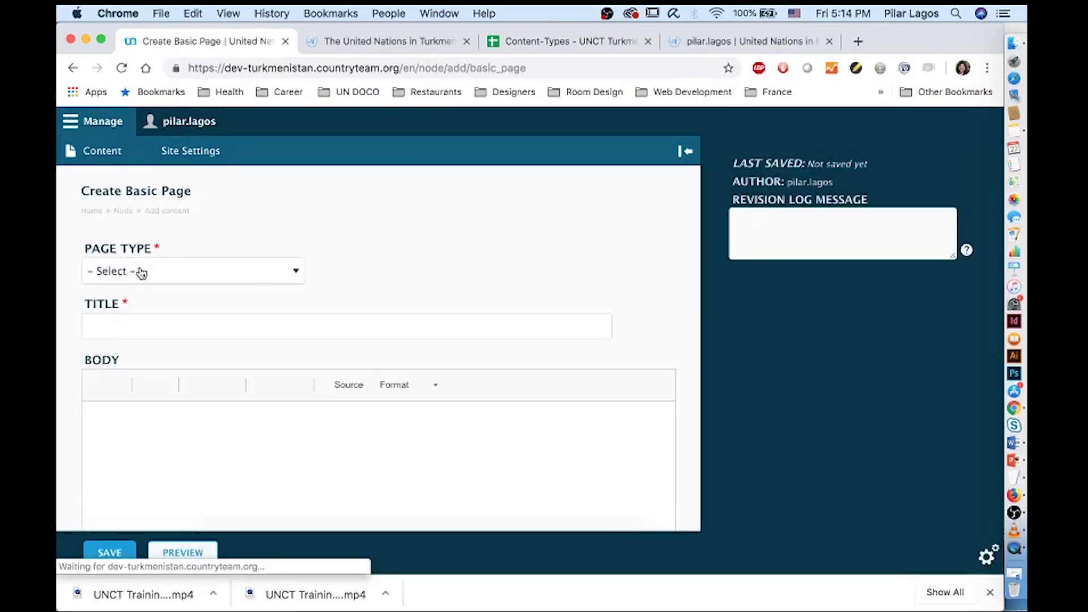
pyautogui.click(141, 274)
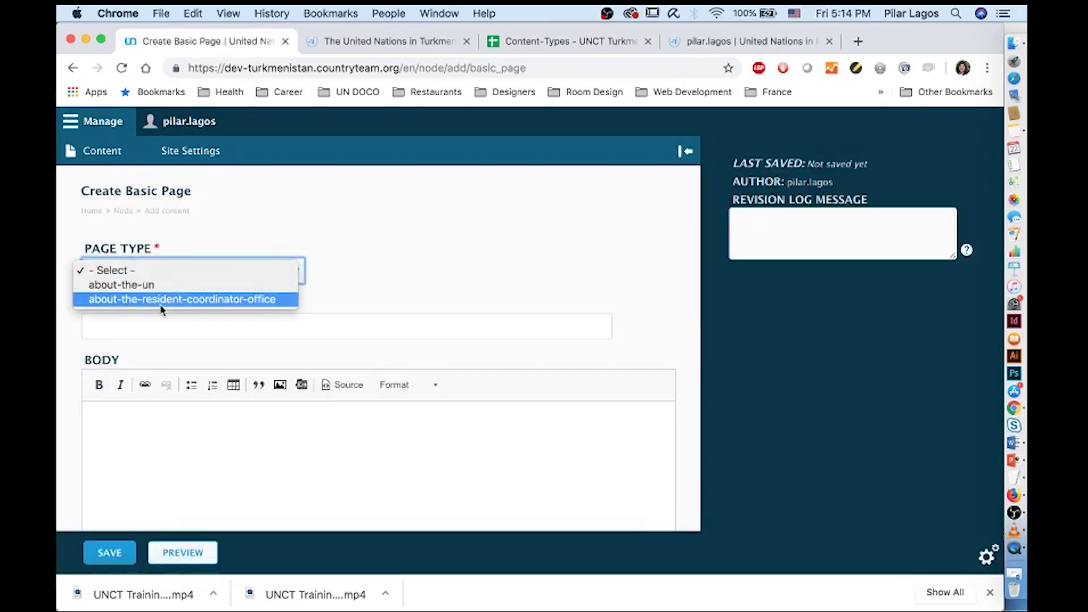
pyautogui.click(161, 305)
# Title the page 'About the UN Resident Coordinator' and open Finder to locate its source document
pyautogui.click(162, 318)
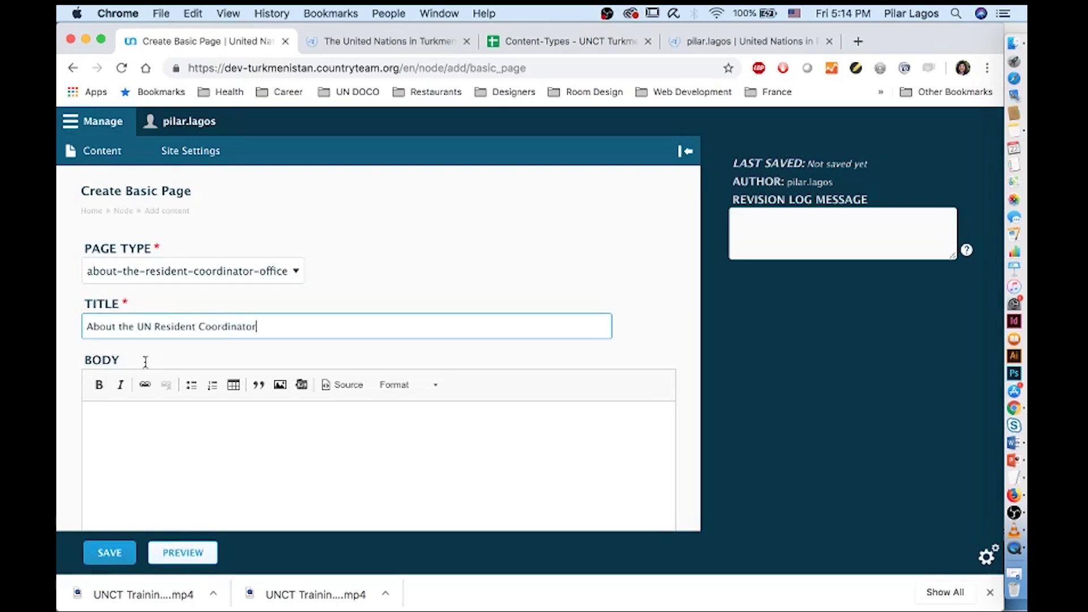
pyautogui.click(178, 432)
pyautogui.scroll(-3, 178, 432)
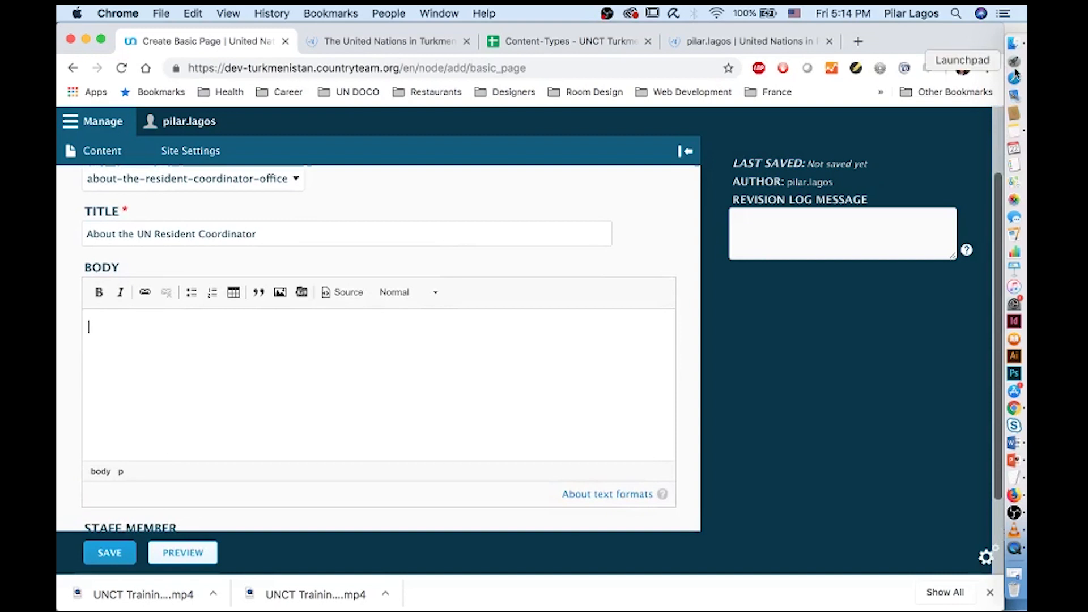
pyautogui.click(1014, 45)
# Copy the body text of The UN Resident Coordinator Office Word document, then close it
pyautogui.doubleClick(419, 140)
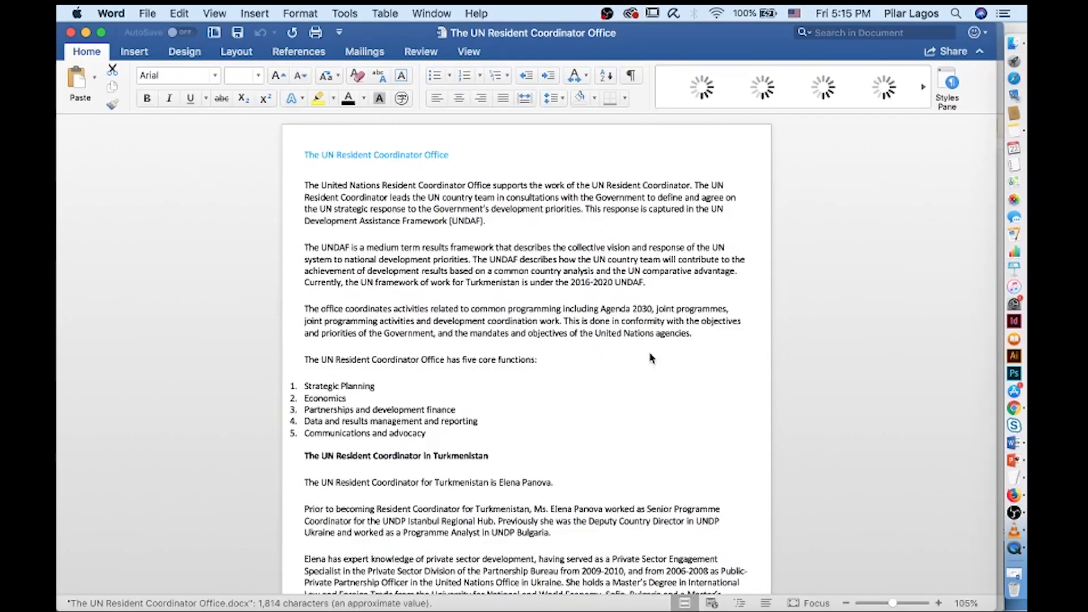
pyautogui.moveTo(304, 218); pyautogui.dragTo(630, 444)
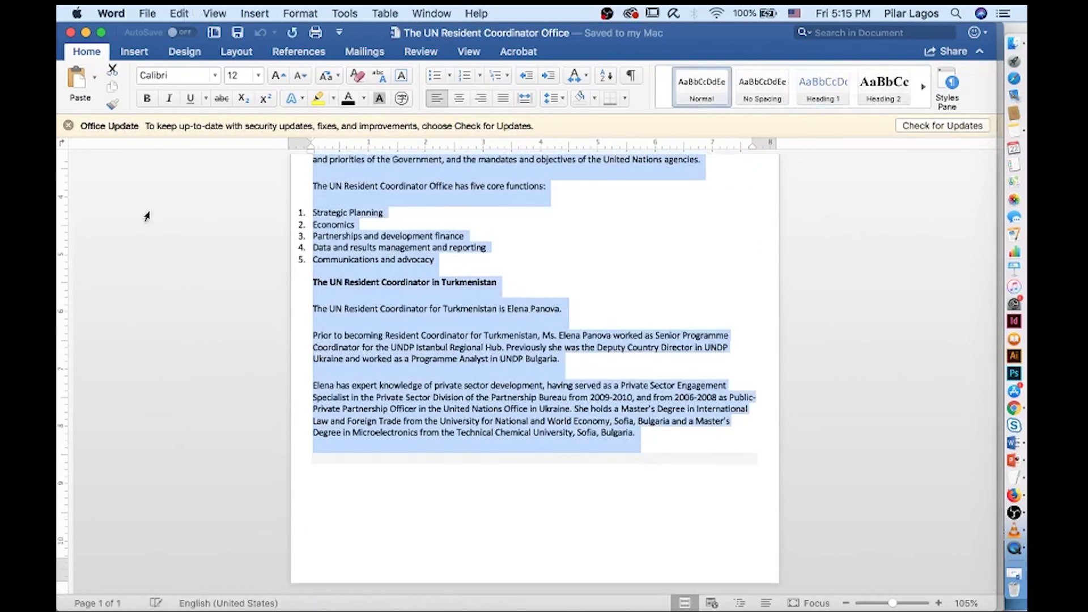
pyautogui.click(71, 33)
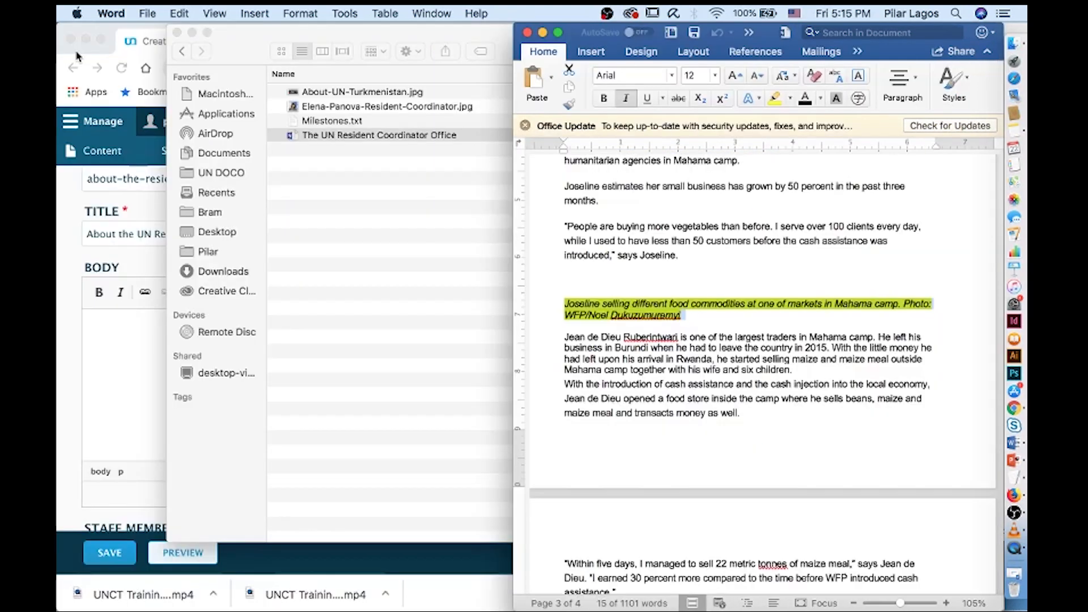
# Paste the copied Word text into the page Body, accepting the Word formatting
pyautogui.click(136, 356)
pyautogui.press('super+v')
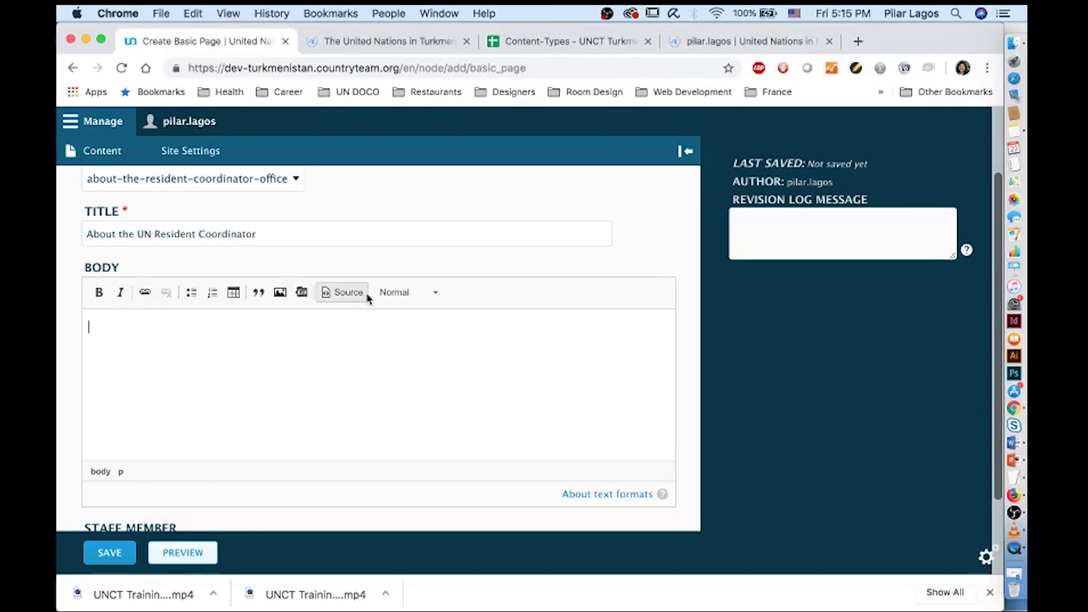
pyautogui.click(657, 169)
pyautogui.scroll(5, 238, 389)
pyautogui.scroll(2, 238, 389)
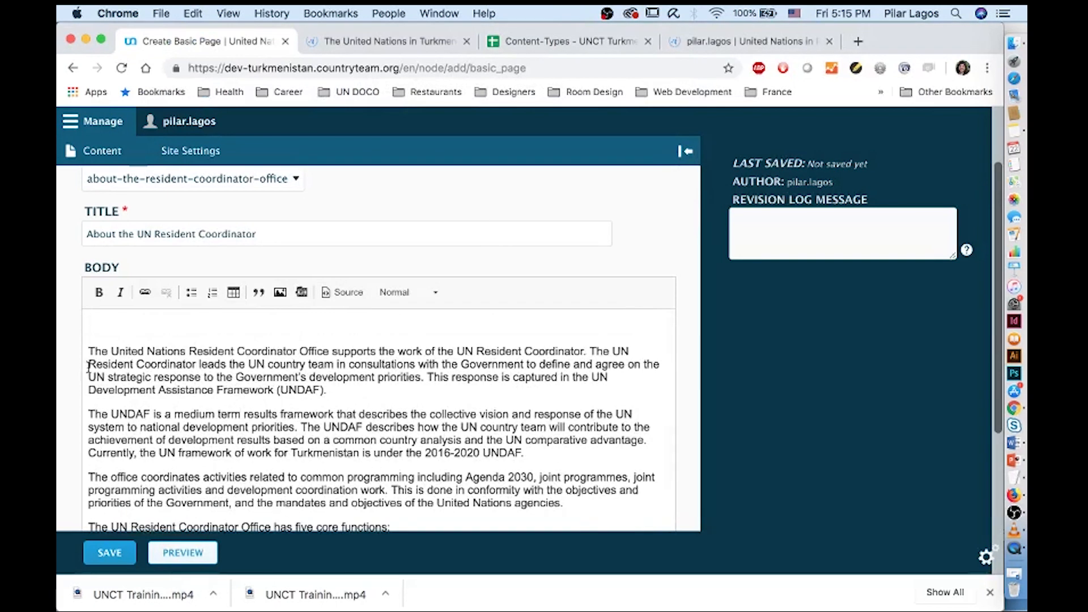
pyautogui.scroll(-4, 87, 352)
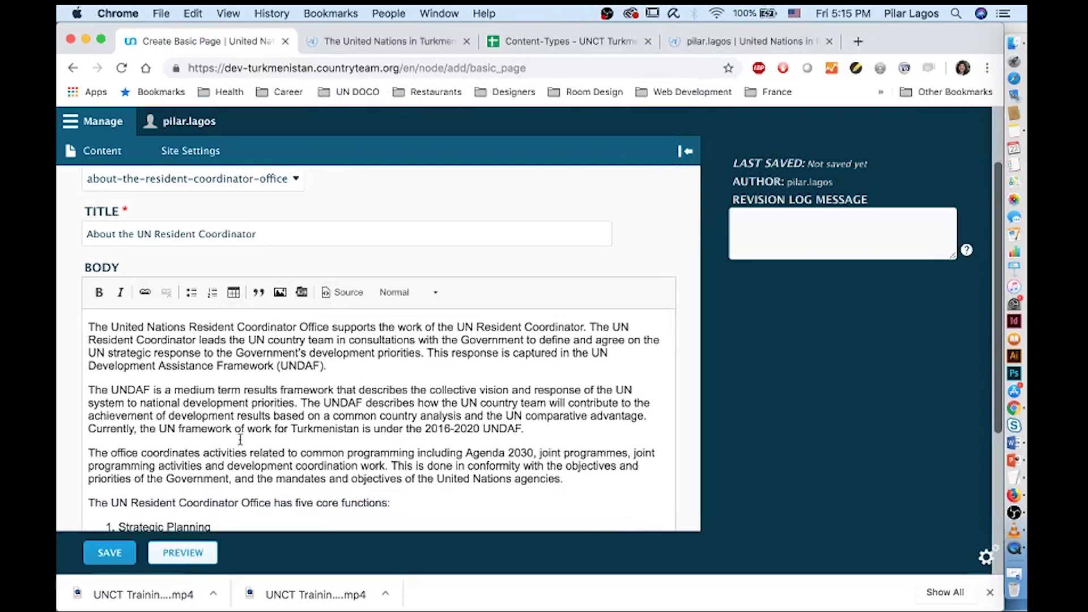
pyautogui.scroll(-3, 220, 484)
# Format the five core functions as a numbered list
pyautogui.moveTo(294, 416); pyautogui.dragTo(107, 357)
pyautogui.click(212, 294)
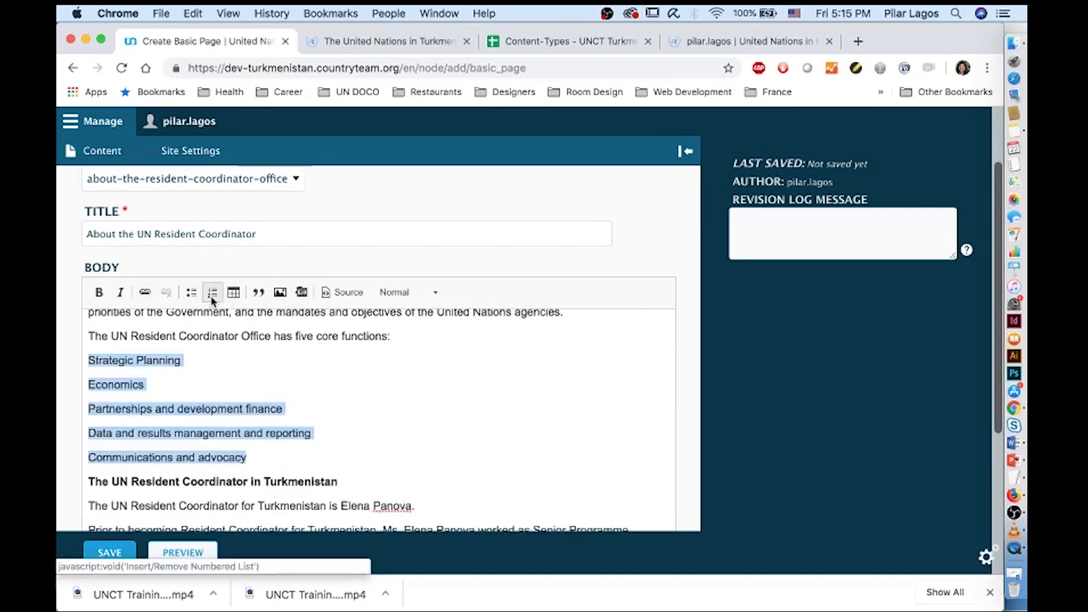
pyautogui.click(211, 293)
pyautogui.scroll(-1, 260, 452)
pyautogui.click(425, 436)
pyautogui.scroll(-8, 436, 433)
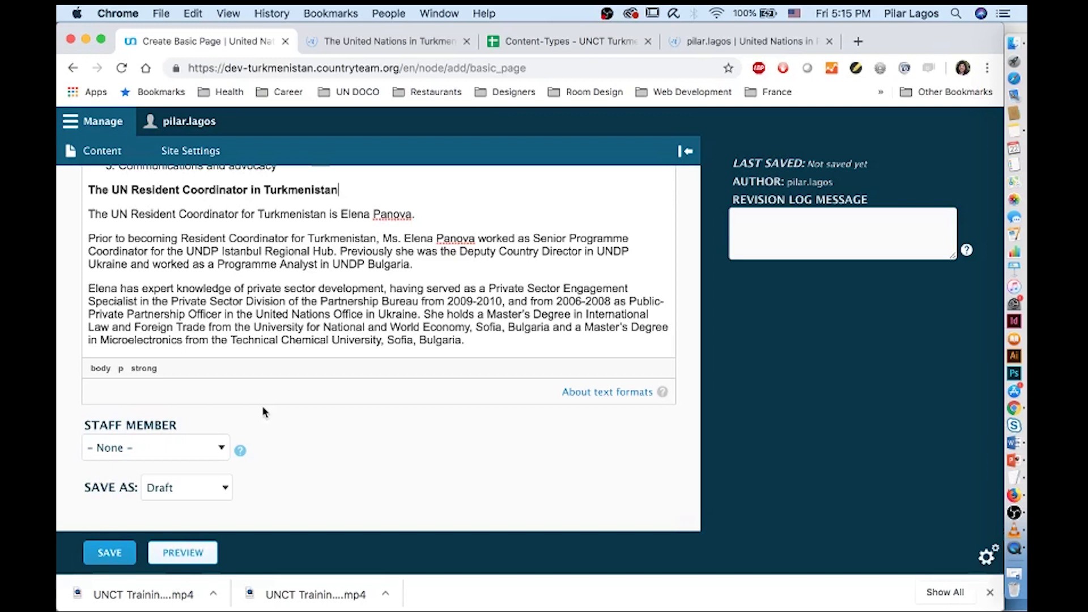
# Choose the Resident Coordinator as Staff Member, keep Save As on Draft, and preview
pyautogui.click(159, 448)
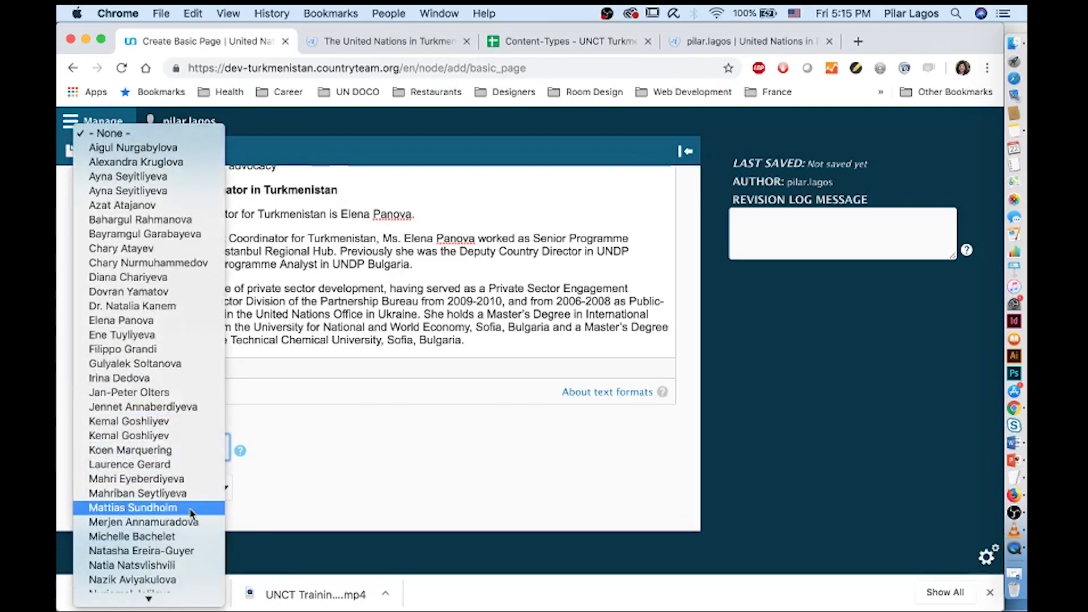
pyautogui.scroll(-3, 189, 513)
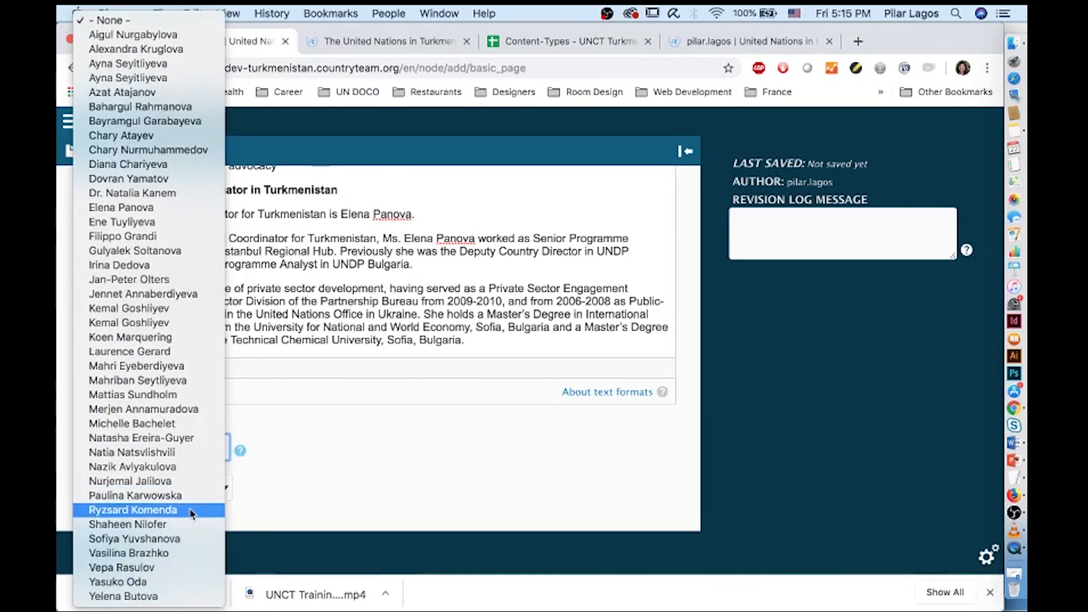
pyautogui.click(154, 209)
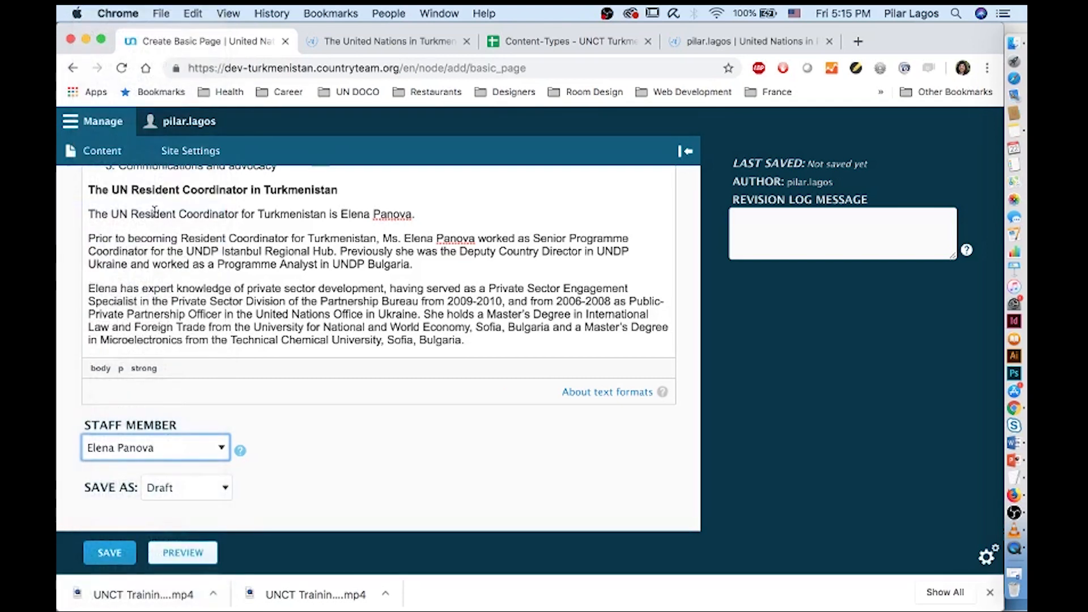
pyautogui.click(177, 488)
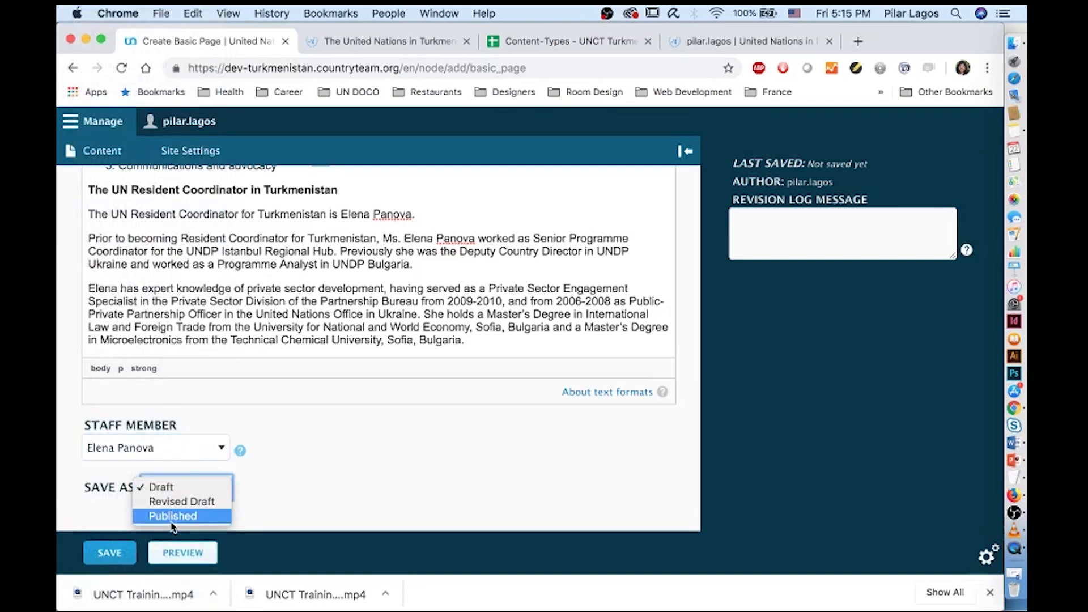
pyautogui.click(220, 579)
pyautogui.click(184, 552)
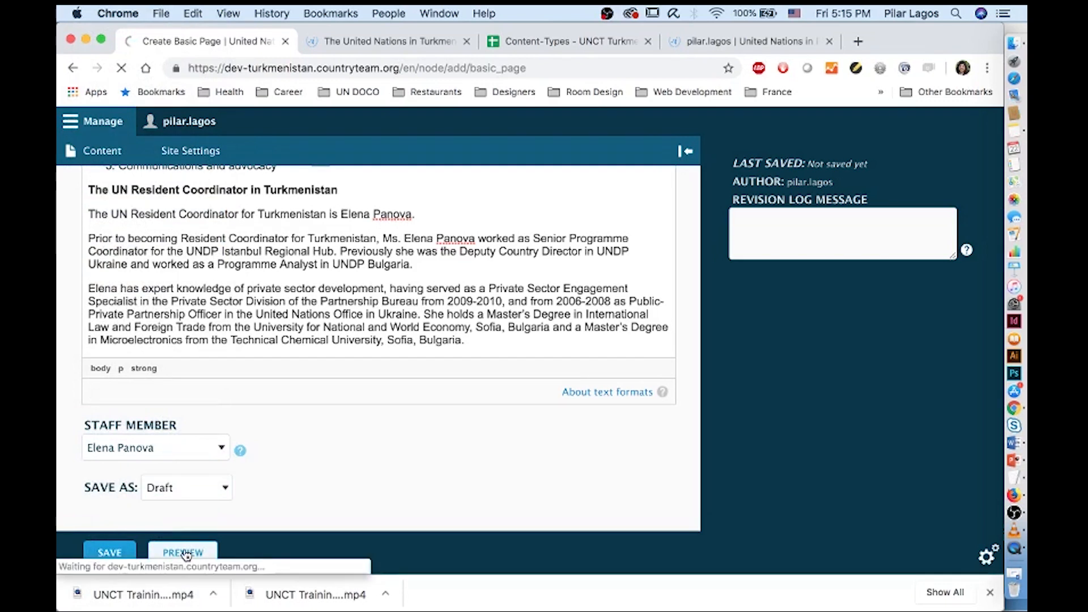
# Scroll through the About the UN Resident Coordinator preview page
pyautogui.scroll(-3, 256, 393)
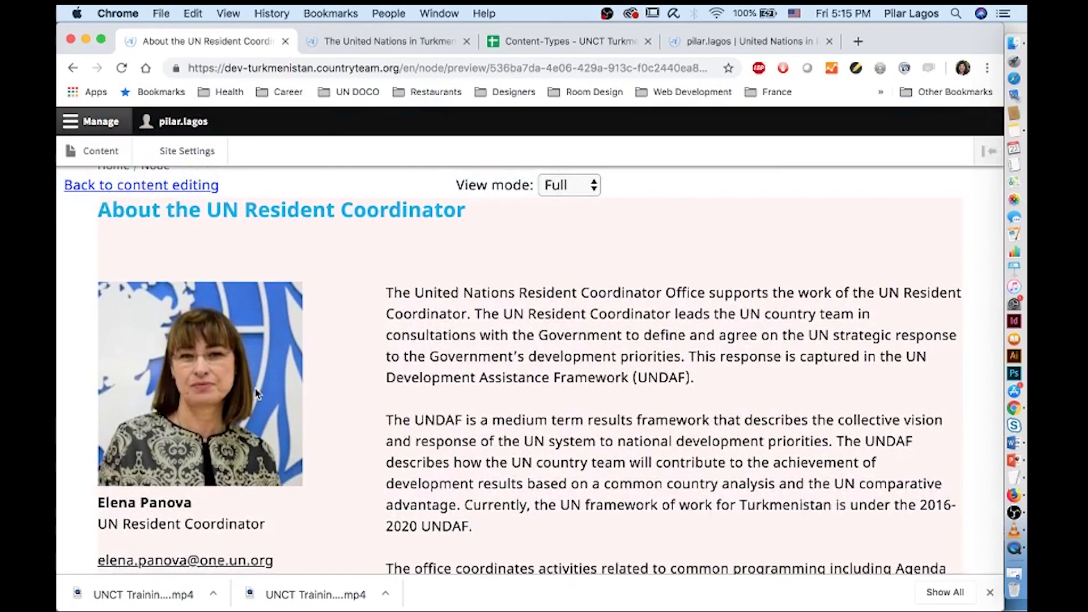
pyautogui.scroll(-10, 256, 392)
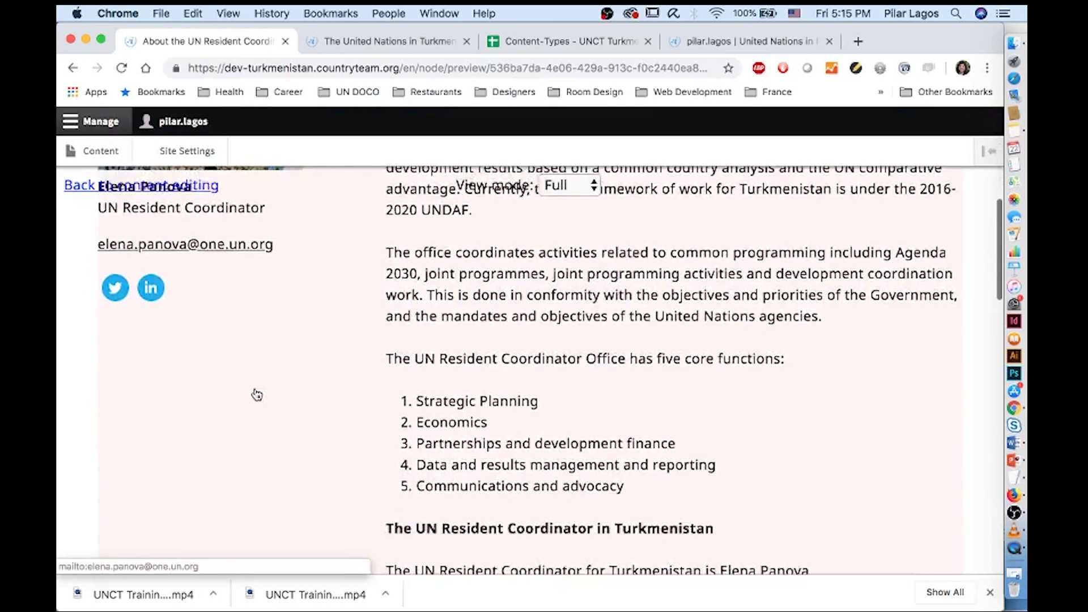
pyautogui.scroll(-9, 256, 393)
pyautogui.scroll(10, 256, 393)
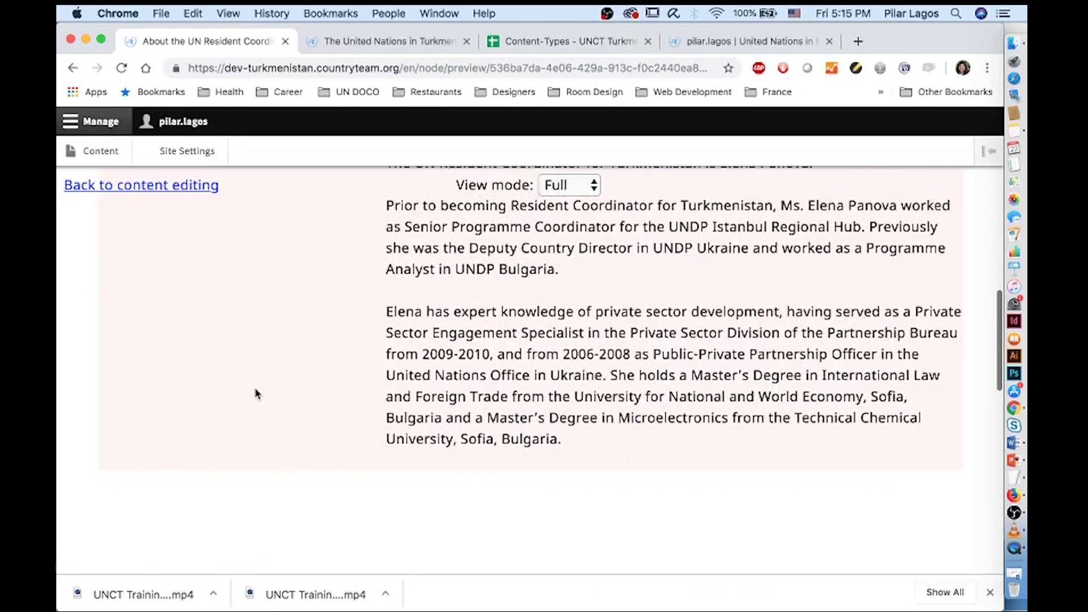
pyautogui.scroll(10, 256, 392)
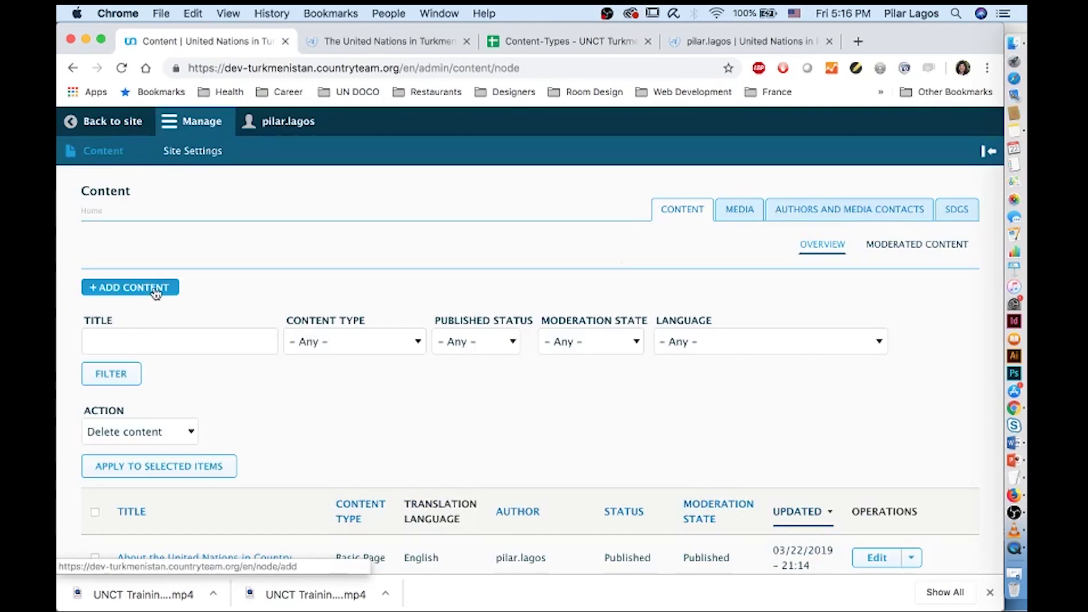
# Start a new Photo Story and open the Video Story document from the Video and Photo Story folder
pyautogui.scroll(-4, 185, 378)
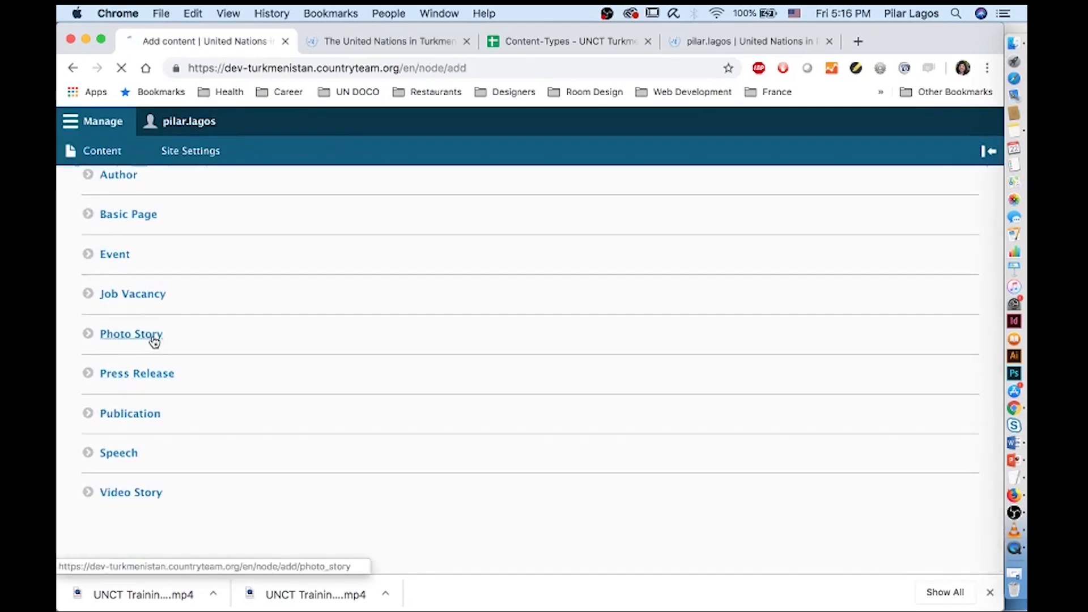
pyautogui.click(152, 336)
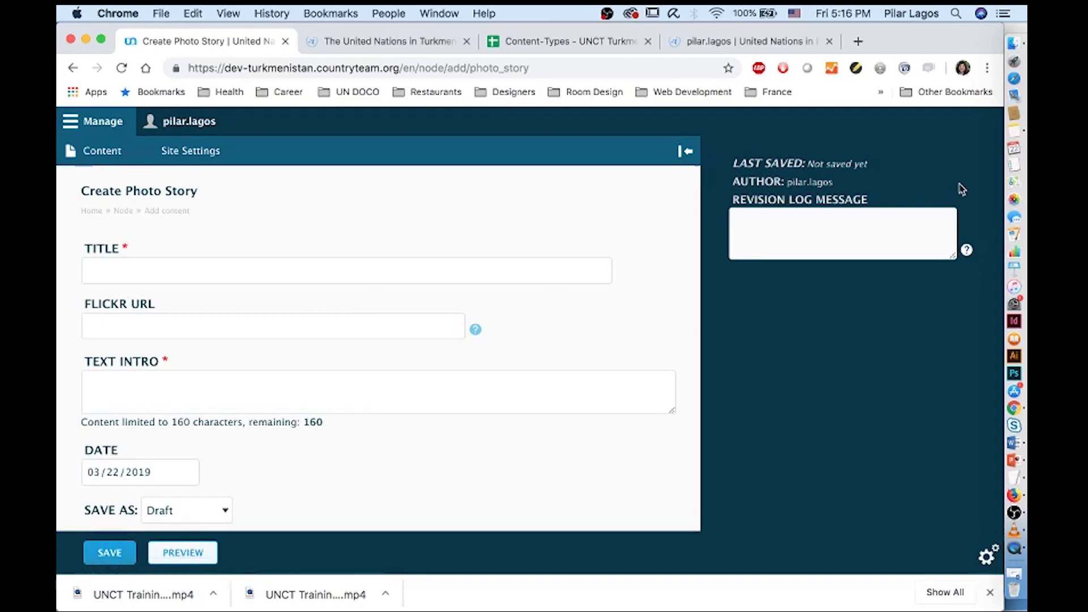
pyautogui.click(1014, 43)
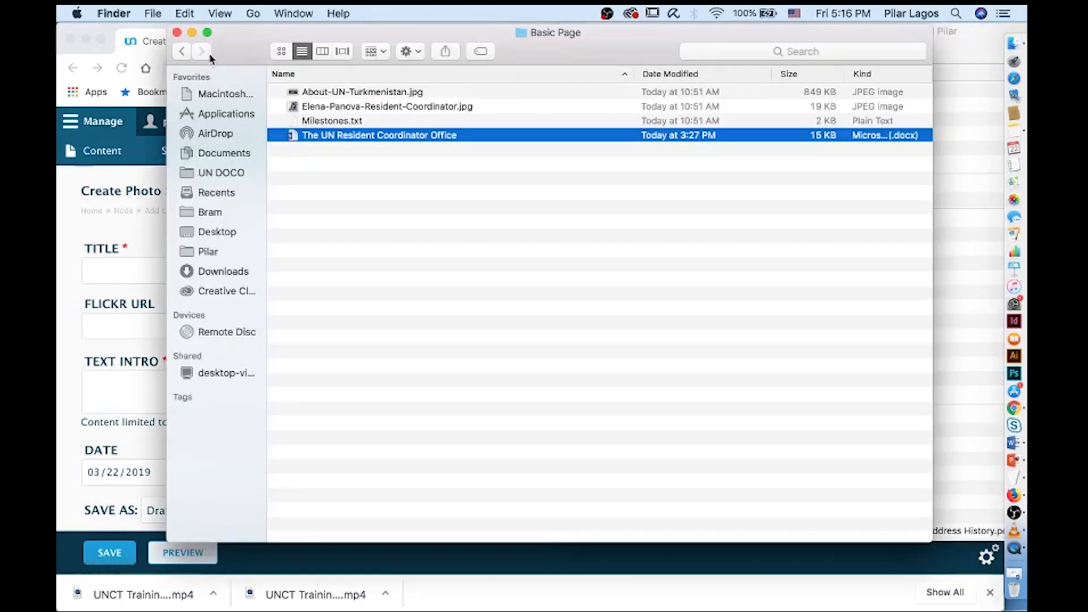
pyautogui.click(179, 53)
pyautogui.doubleClick(364, 194)
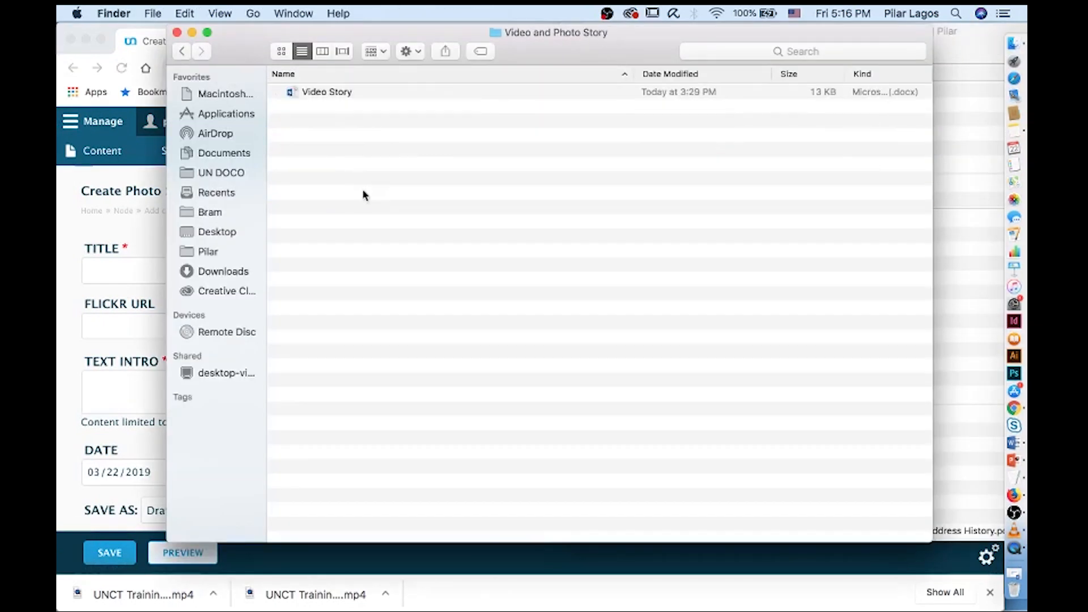
pyautogui.doubleClick(330, 91)
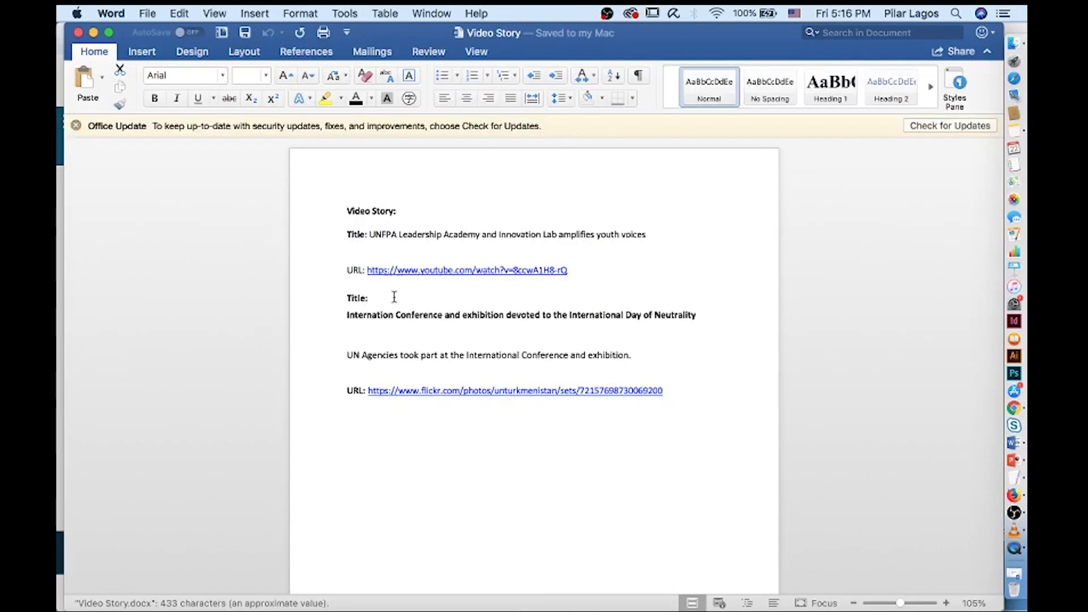
# Paste the Neutrality conference title into the Photo Story Title field
pyautogui.tripleClick(434, 331)
pyautogui.press('super+c')
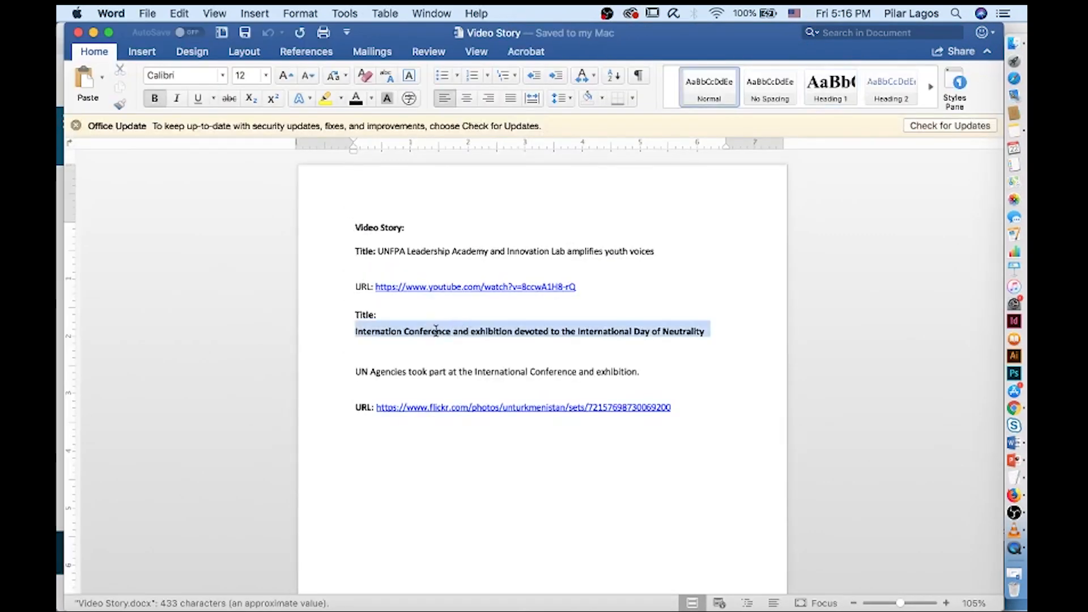
pyautogui.moveTo(378, 33); pyautogui.dragTo(617, 53)
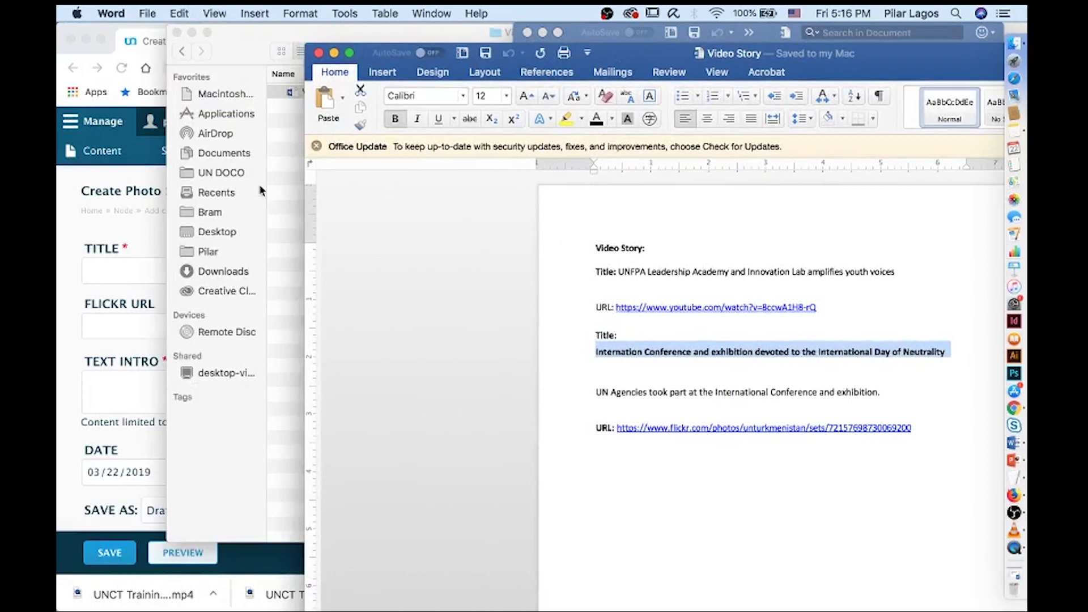
pyautogui.click(133, 274)
pyautogui.click(134, 274)
pyautogui.press('super+v')
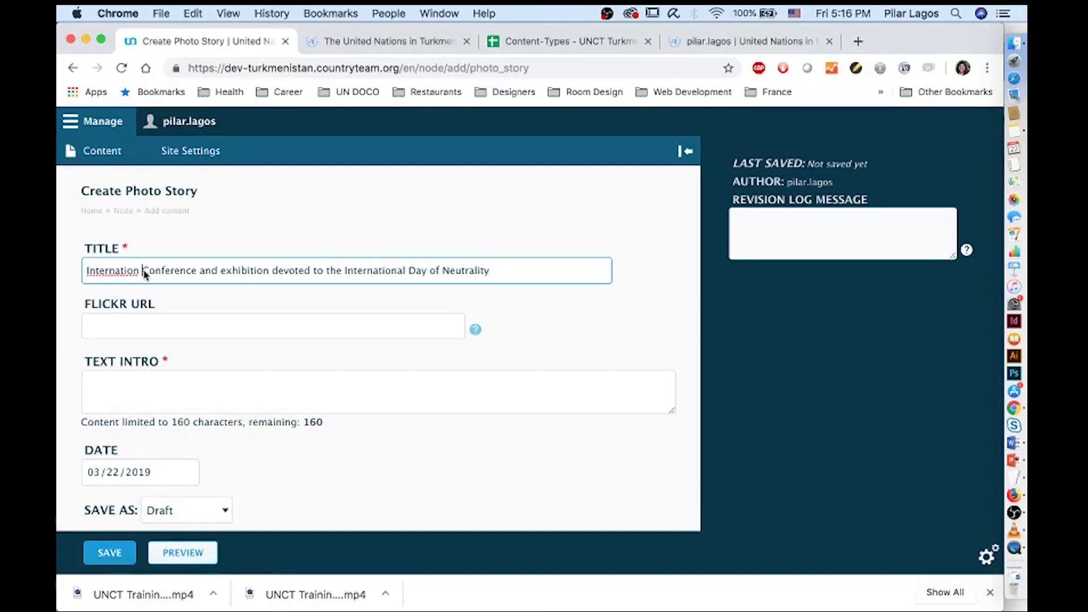
pyautogui.write('al')
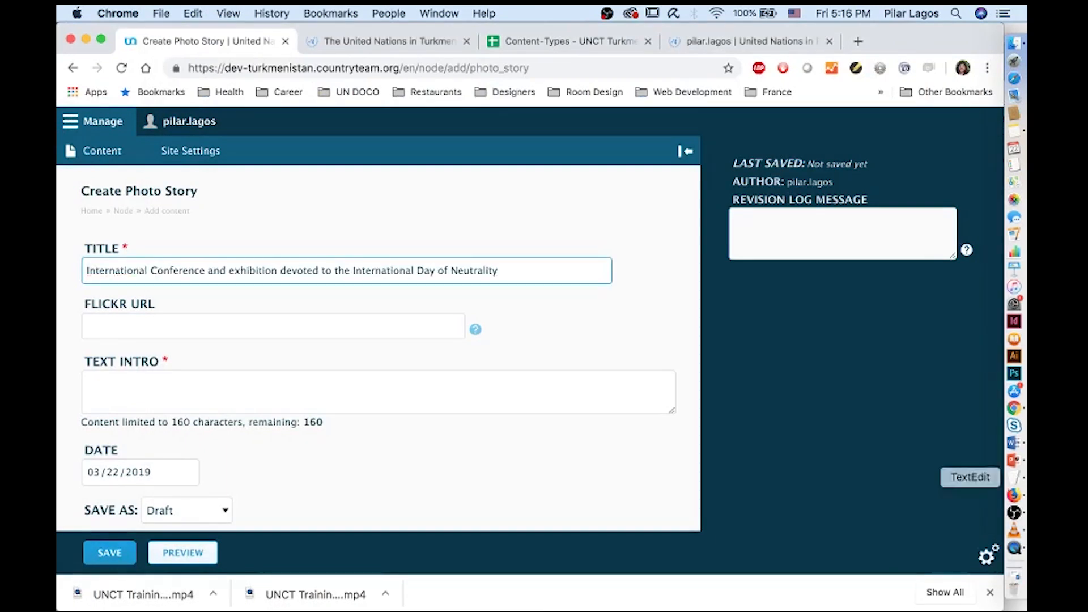
# Paste the UN Agencies intro sentence into the Text Intro field
pyautogui.click(1013, 442)
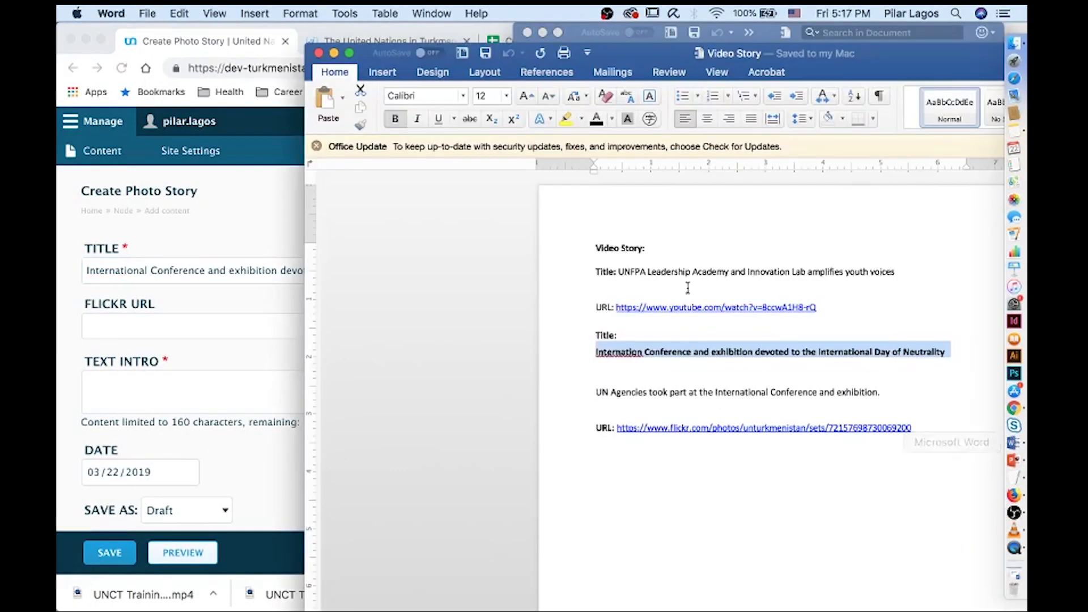
pyautogui.click(703, 411)
pyautogui.moveTo(887, 388); pyautogui.dragTo(580, 392)
pyautogui.press('super+c')
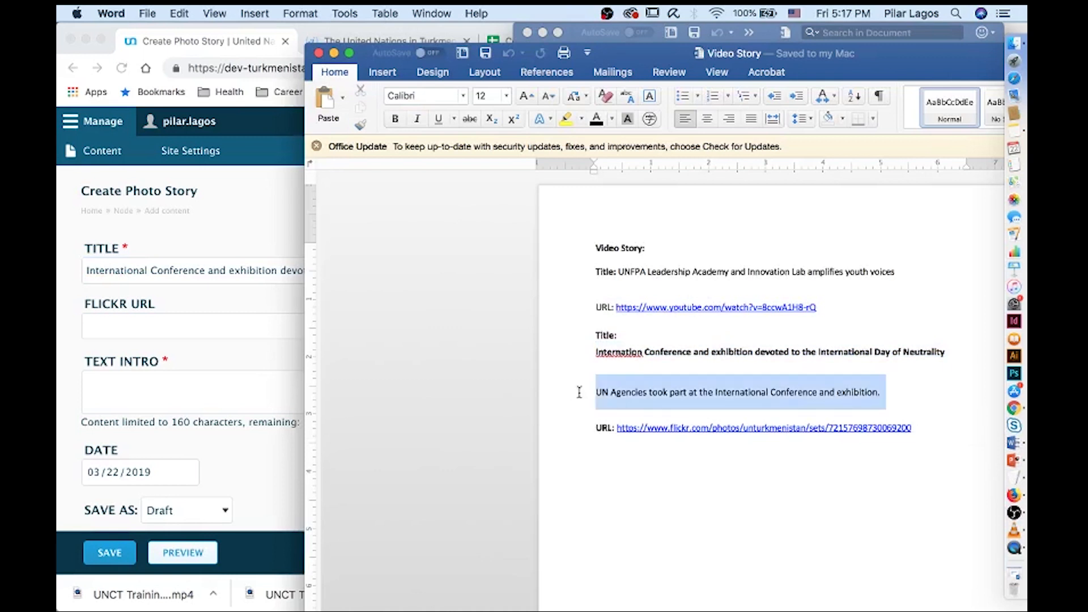
pyautogui.click(149, 337)
pyautogui.click(158, 384)
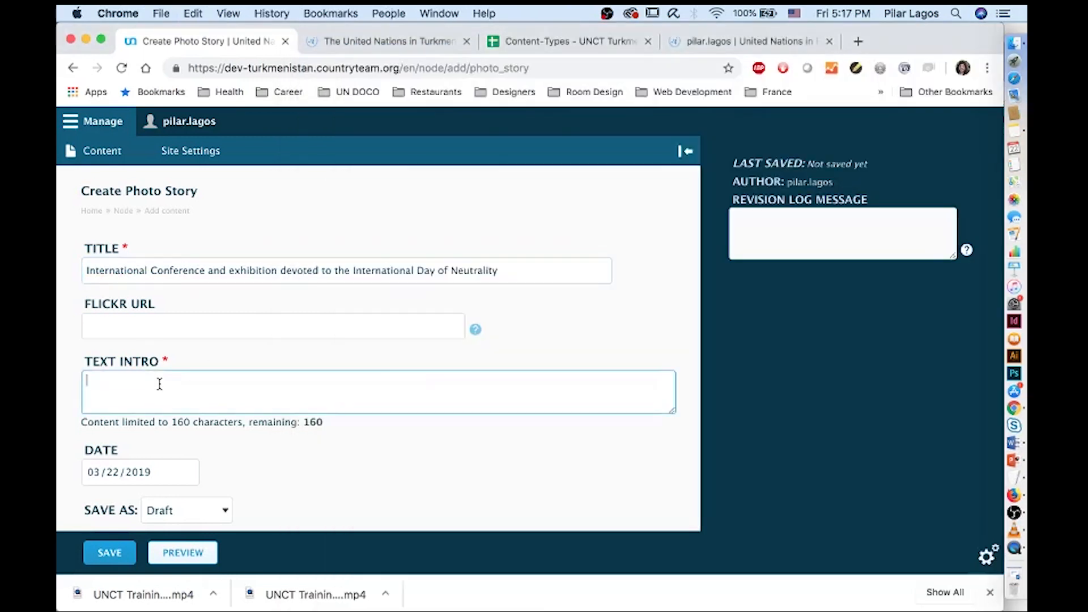
pyautogui.press('super+v')
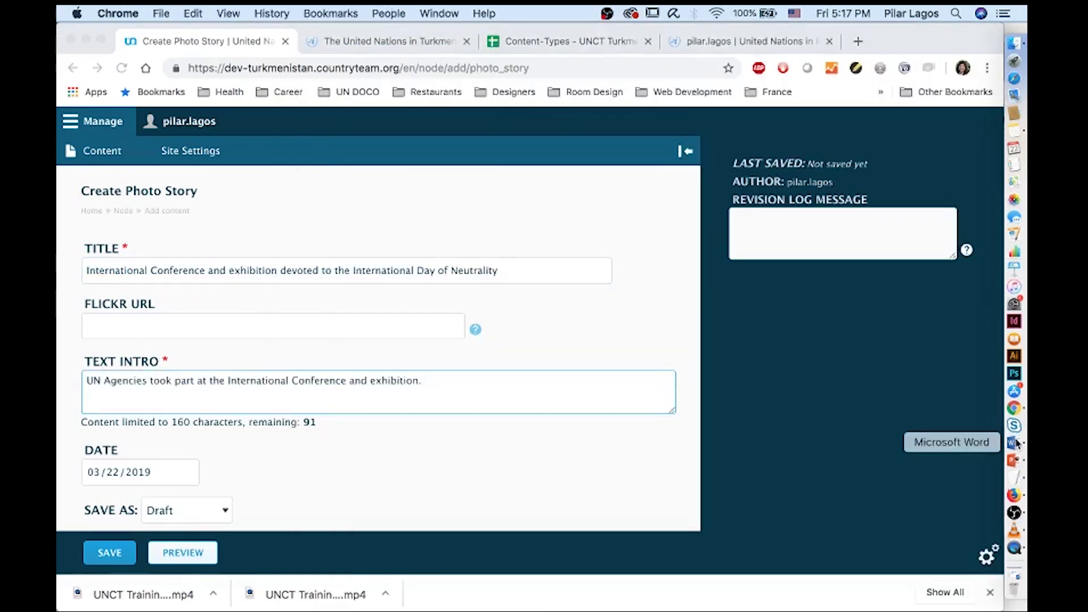
# Copy the Flickr album URL from the document into the Flickr URL field
pyautogui.click(1014, 442)
pyautogui.moveTo(919, 424); pyautogui.dragTo(626, 430)
pyautogui.press('super+c')
pyautogui.click(206, 332)
pyautogui.click(207, 323)
pyautogui.press('super+v')
pyautogui.scroll(-1, 209, 329)
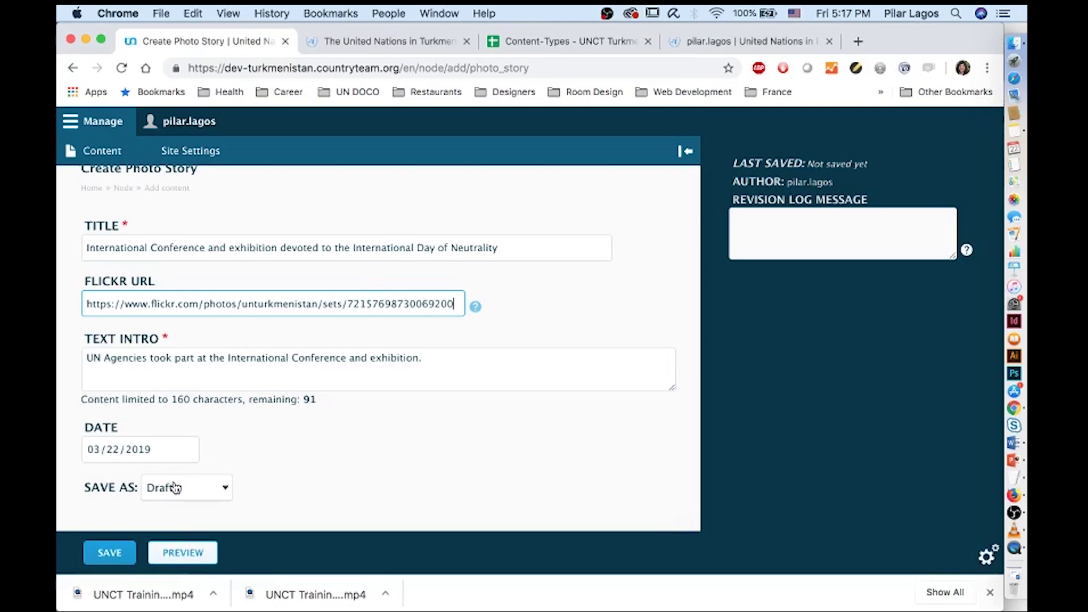
# Preview the Photo Story page, then return to editing it
pyautogui.click(183, 552)
pyautogui.scroll(-10, 265, 494)
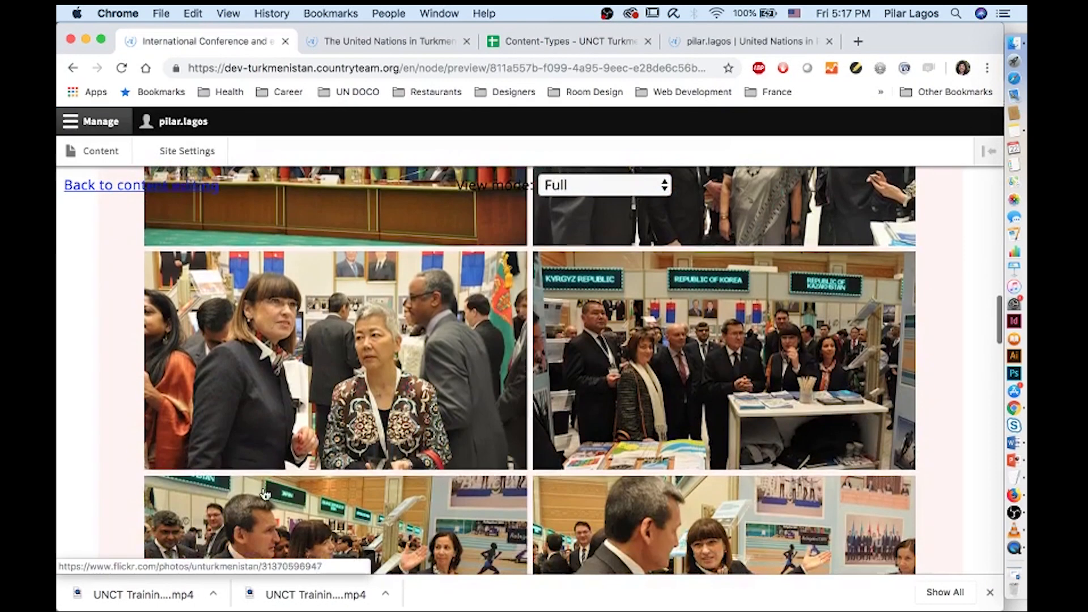
pyautogui.scroll(-8, 265, 494)
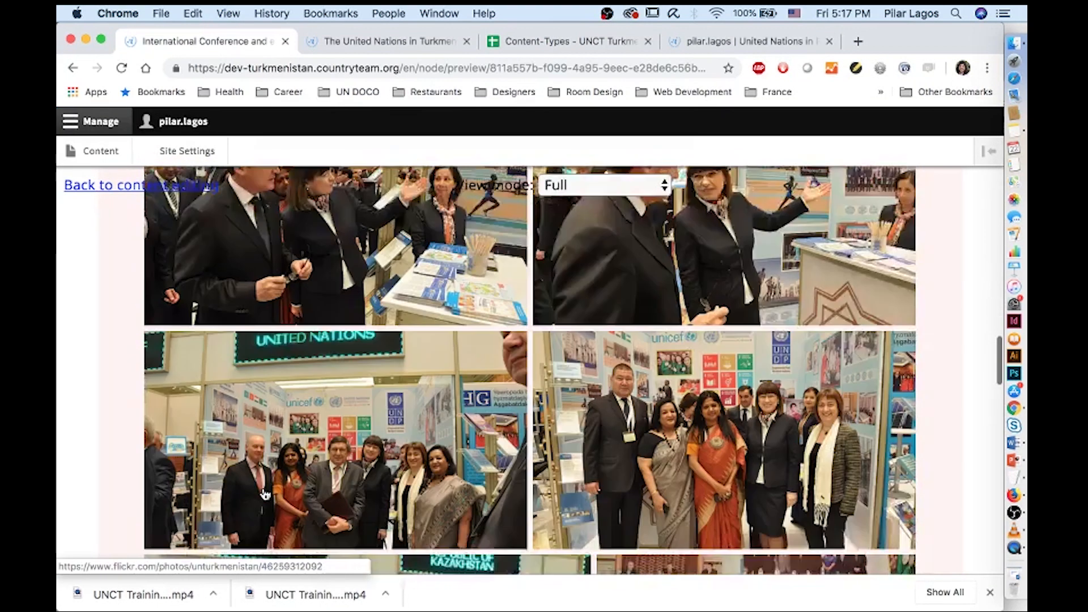
pyautogui.scroll(-5, 264, 494)
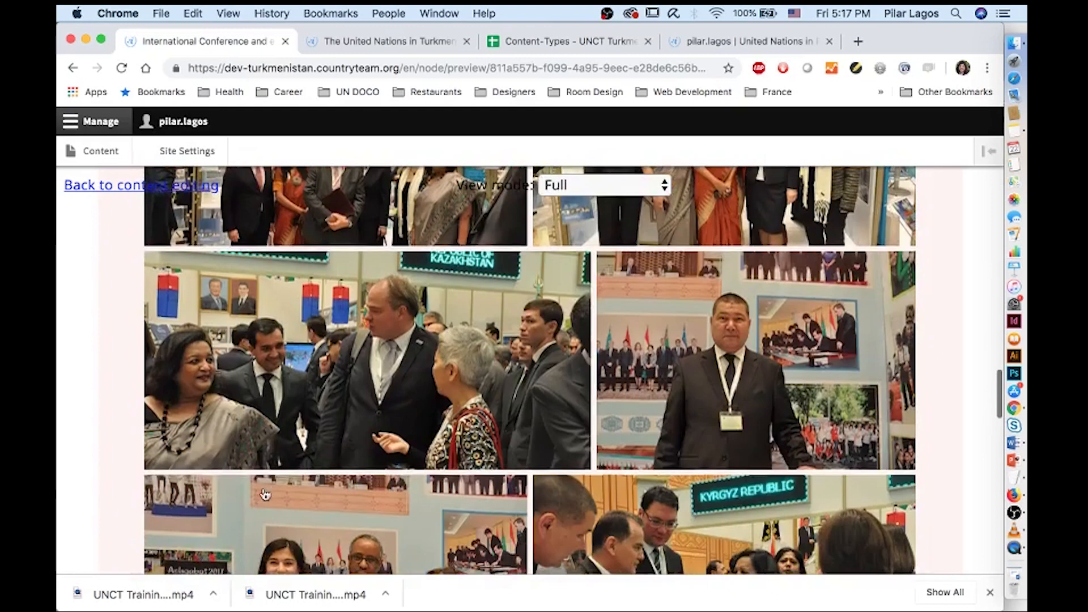
pyautogui.scroll(20, 265, 494)
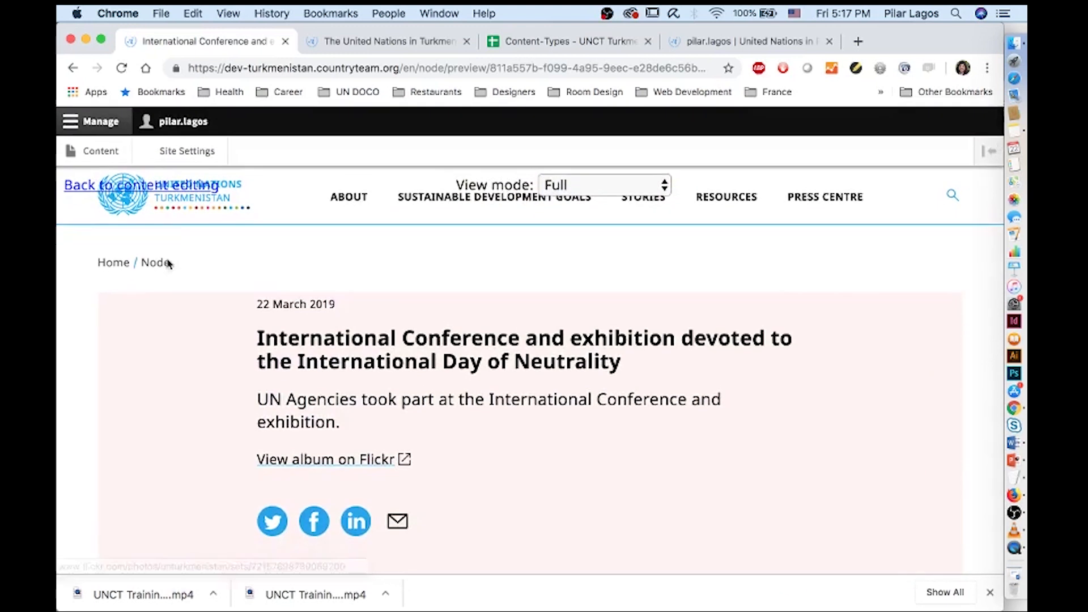
pyautogui.click(143, 186)
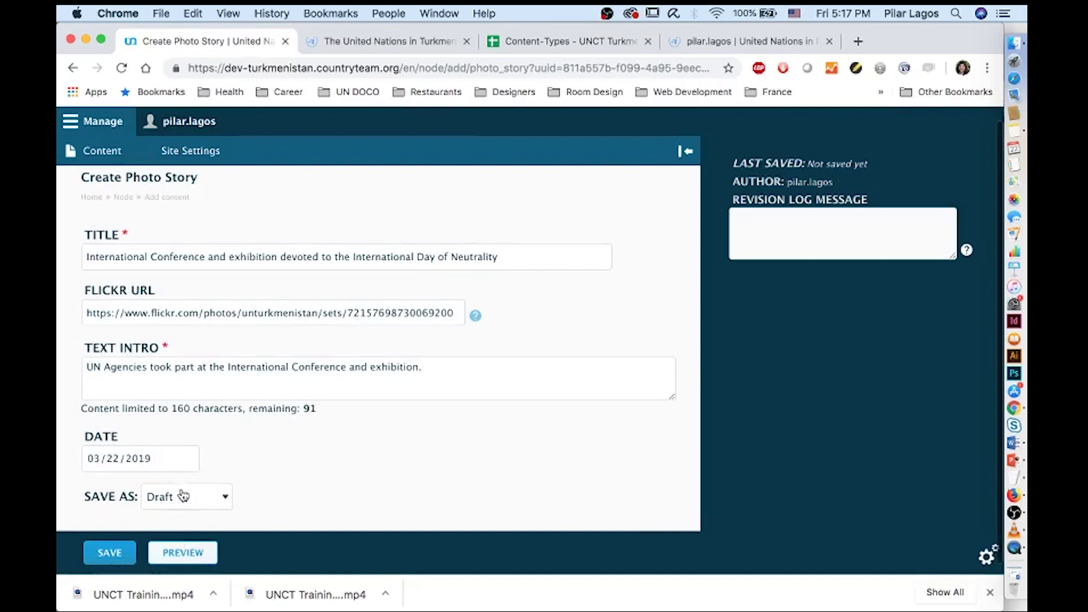
# Save the Photo Story with Save As set to Published
pyautogui.click(183, 499)
pyautogui.click(173, 525)
pyautogui.click(109, 554)
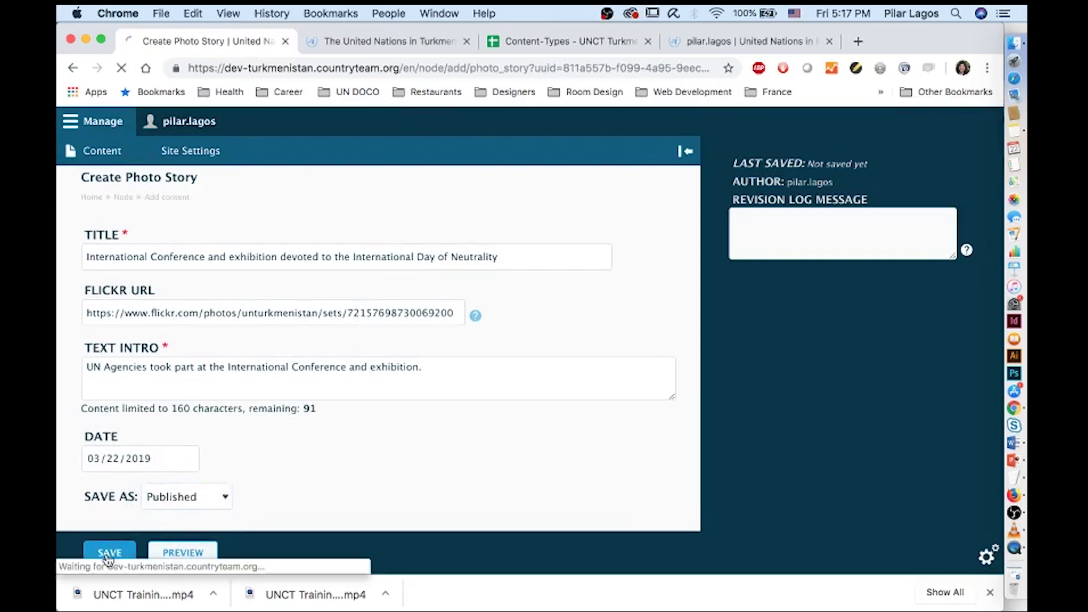
pyautogui.scroll(-5, 314, 453)
pyautogui.scroll(-10, 315, 453)
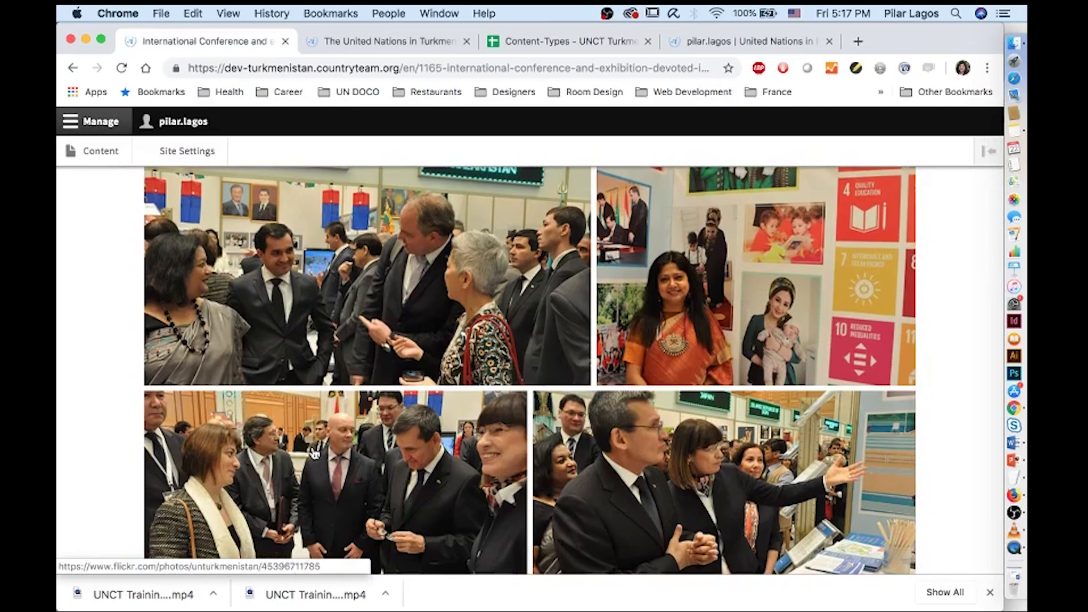
pyautogui.scroll(-3, 315, 453)
pyautogui.scroll(15, 315, 454)
pyautogui.click(95, 161)
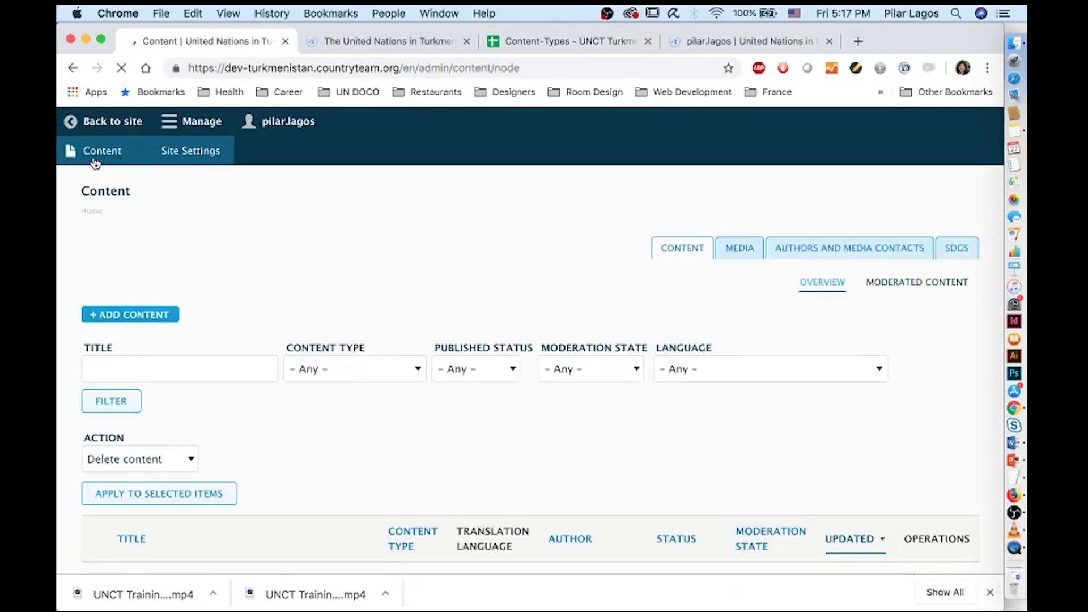
# Open a new Publication form from Add content, backing out of a mistakenly opened Video Story
pyautogui.click(143, 291)
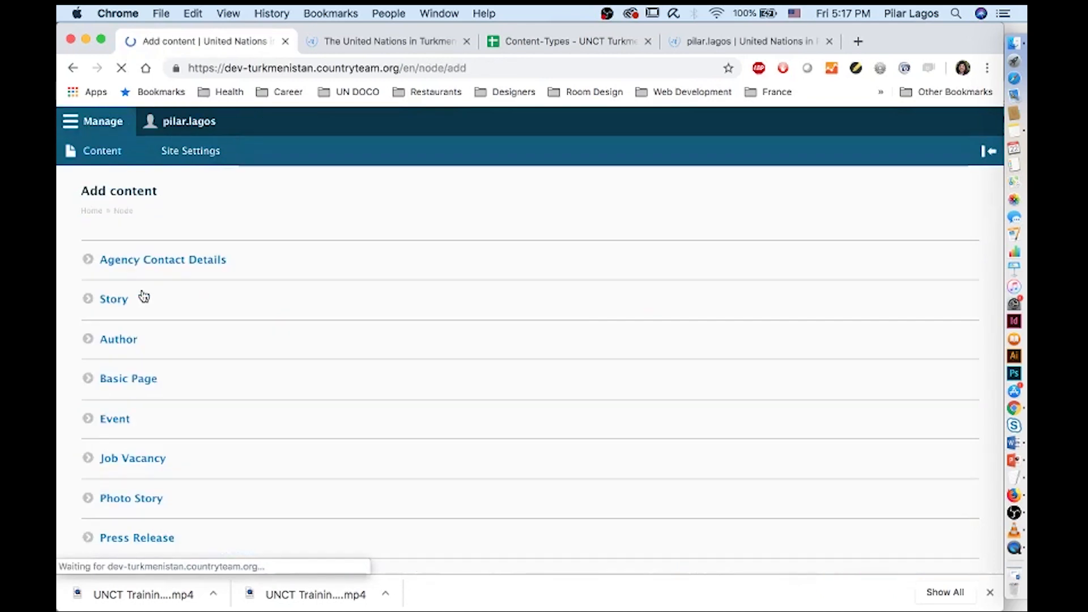
pyautogui.scroll(-5, 189, 482)
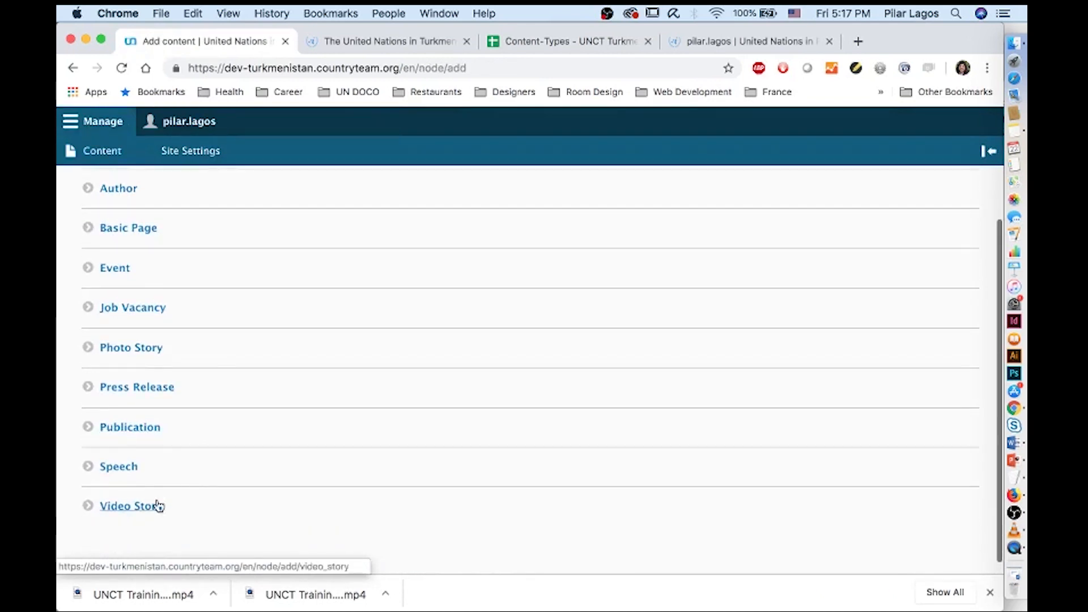
pyautogui.click(139, 515)
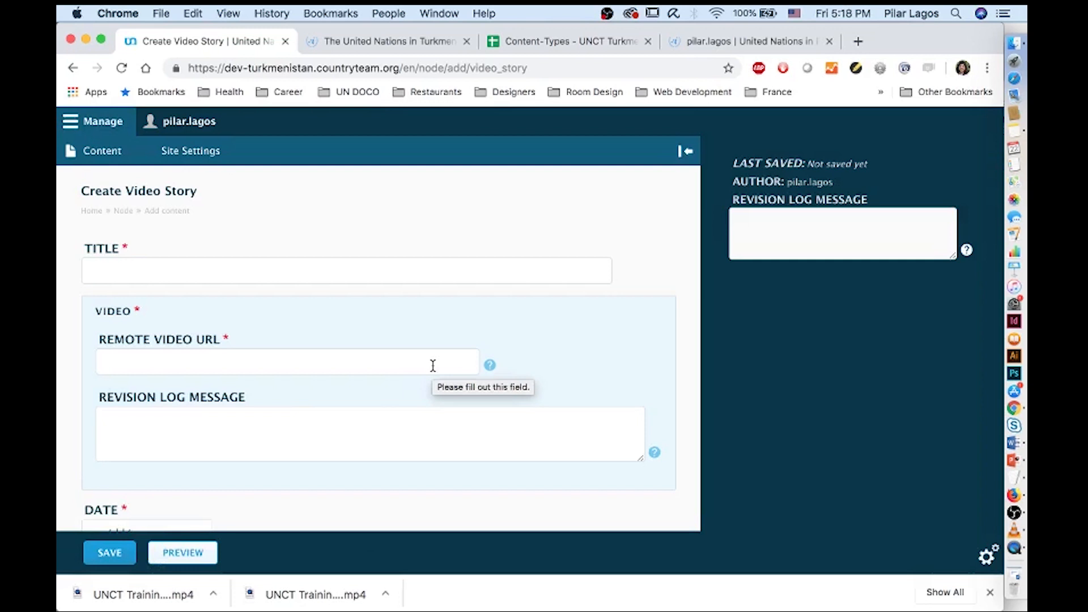
pyautogui.click(104, 149)
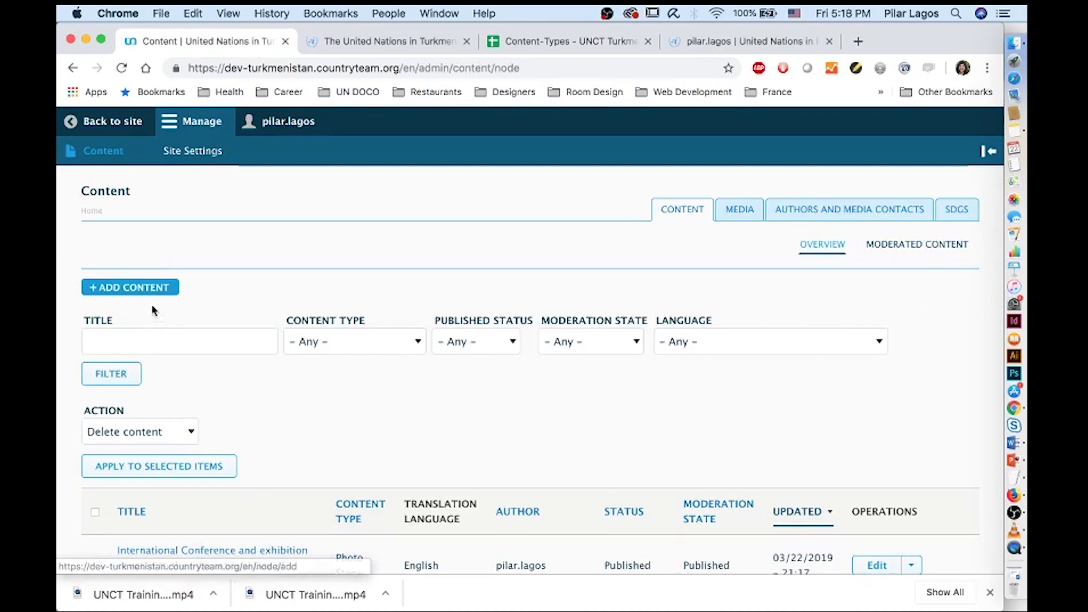
pyautogui.click(150, 290)
pyautogui.scroll(-3, 177, 343)
pyautogui.click(133, 419)
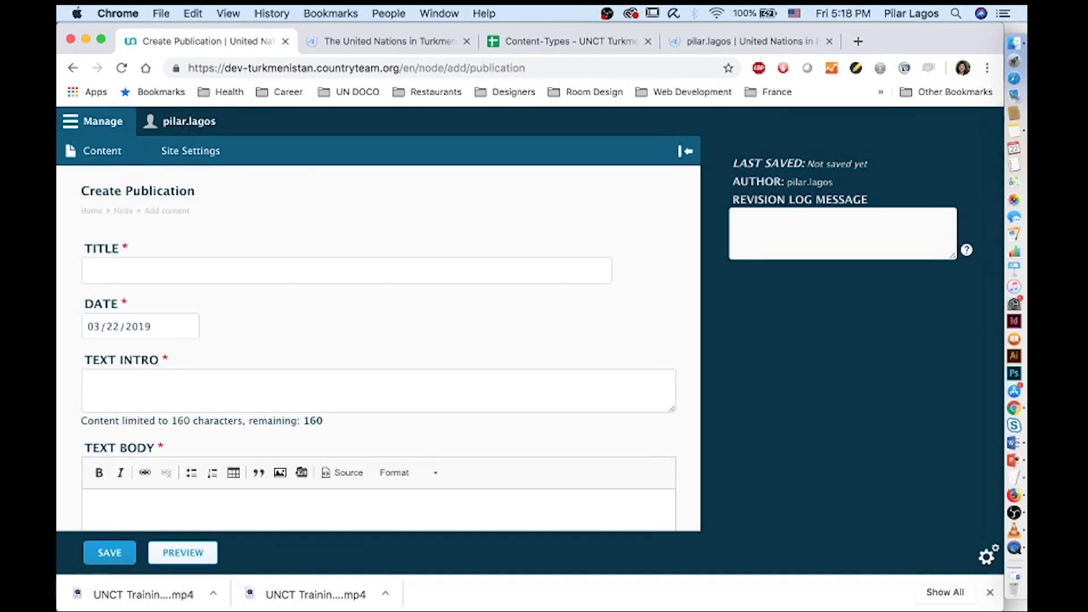
# Open Short text publication.txt from the Publication folder in TextEdit
pyautogui.click(1015, 41)
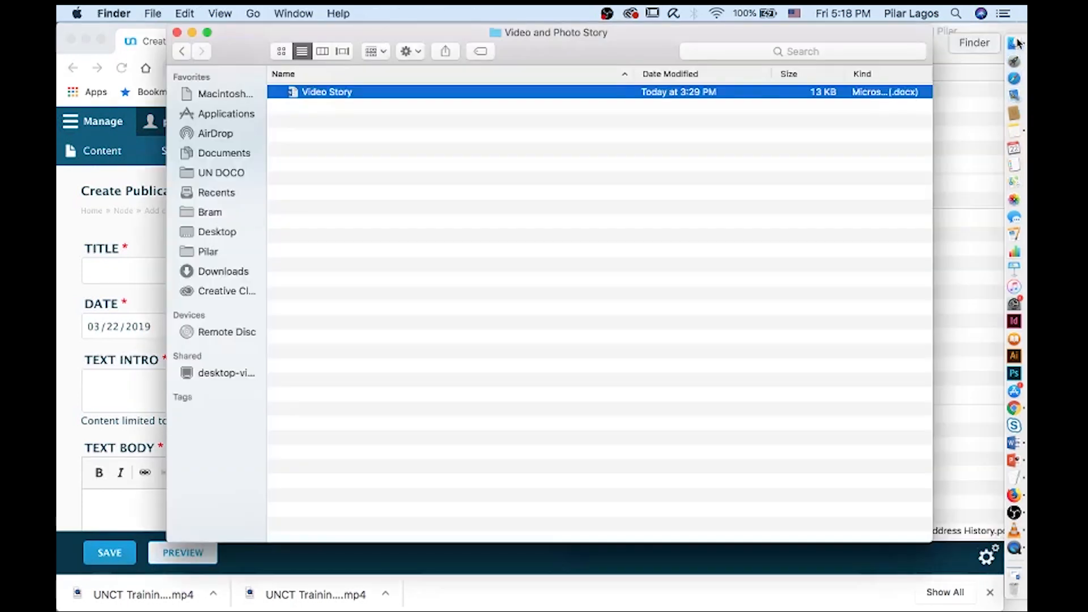
pyautogui.click(191, 52)
pyautogui.click(976, 233)
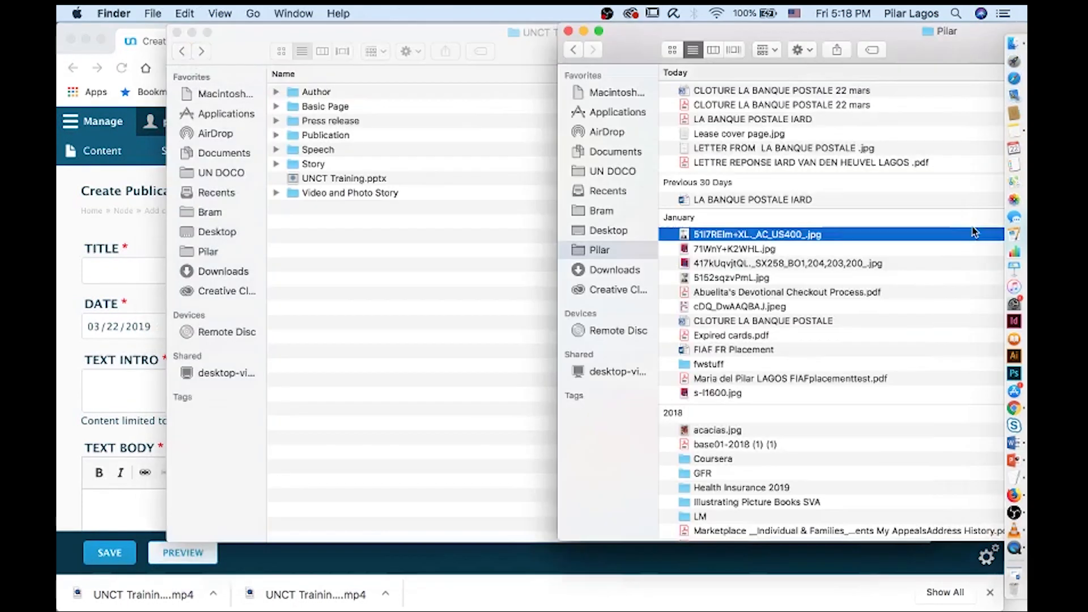
pyautogui.click(568, 33)
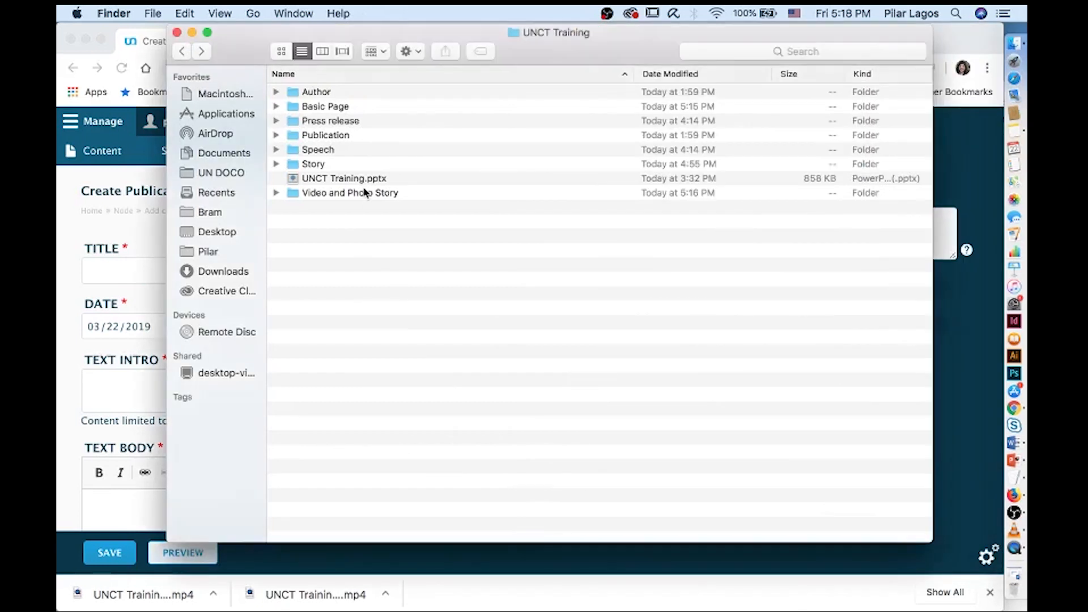
pyautogui.doubleClick(332, 136)
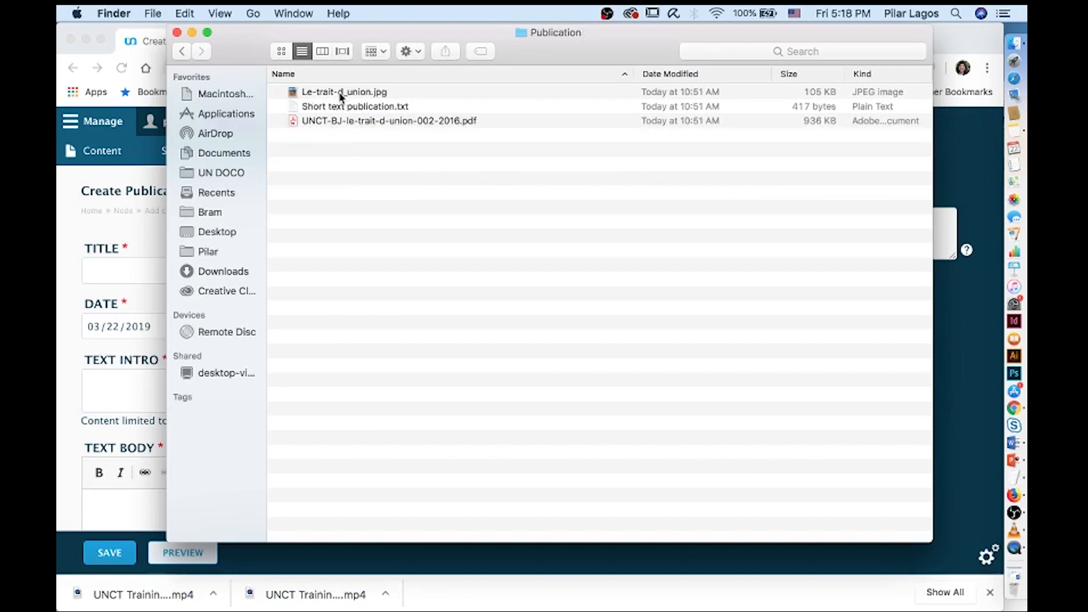
pyautogui.click(339, 95)
pyautogui.doubleClick(344, 107)
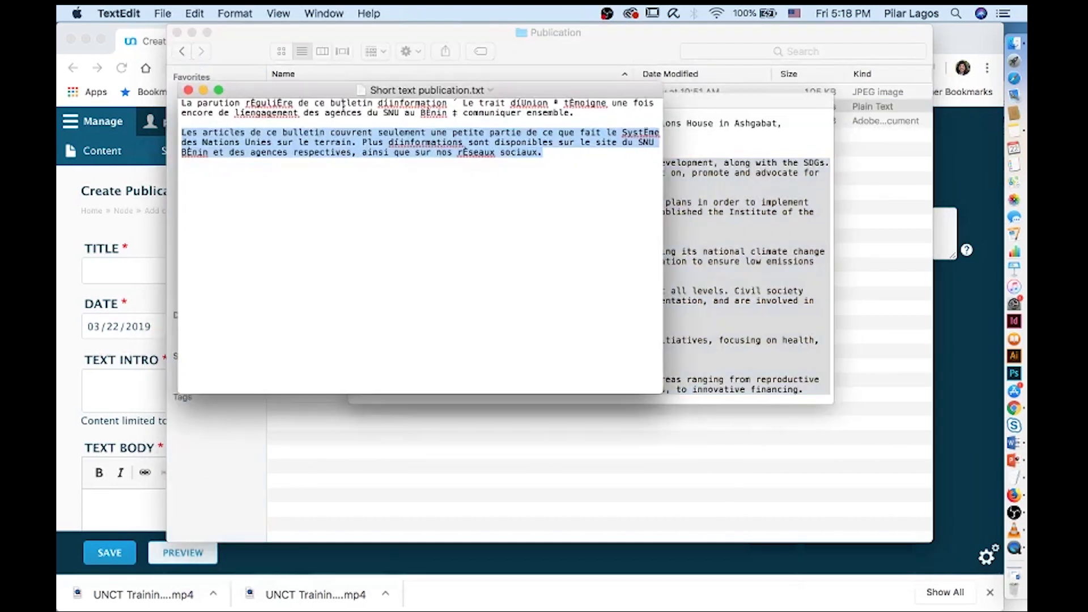
pyautogui.click(807, 154)
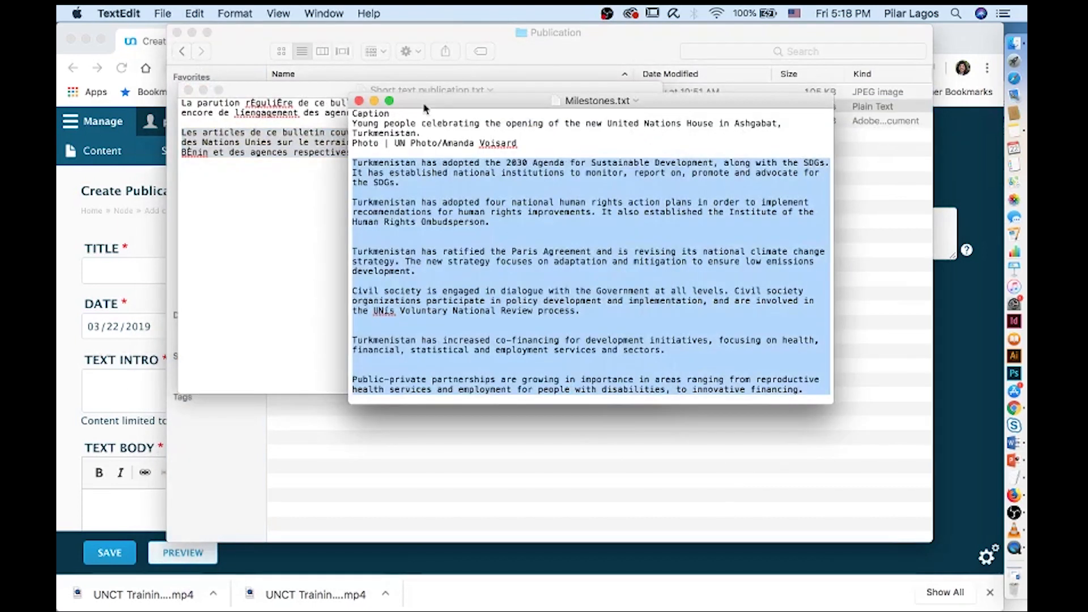
pyautogui.click(360, 100)
# Copy the second French paragraph into the publication's Text Intro field
pyautogui.click(337, 194)
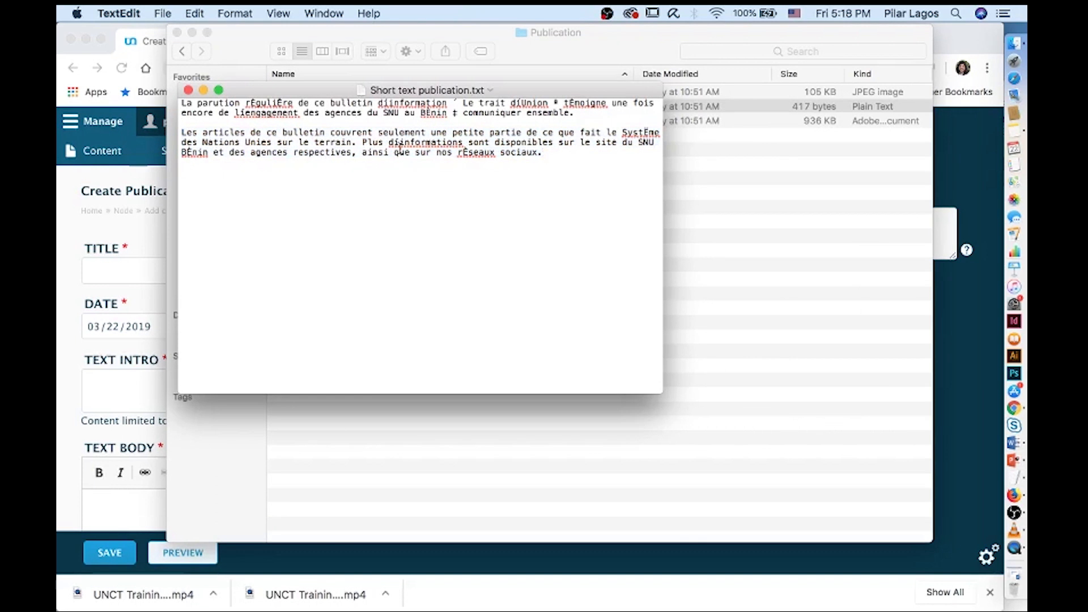
pyautogui.tripleClick(397, 142)
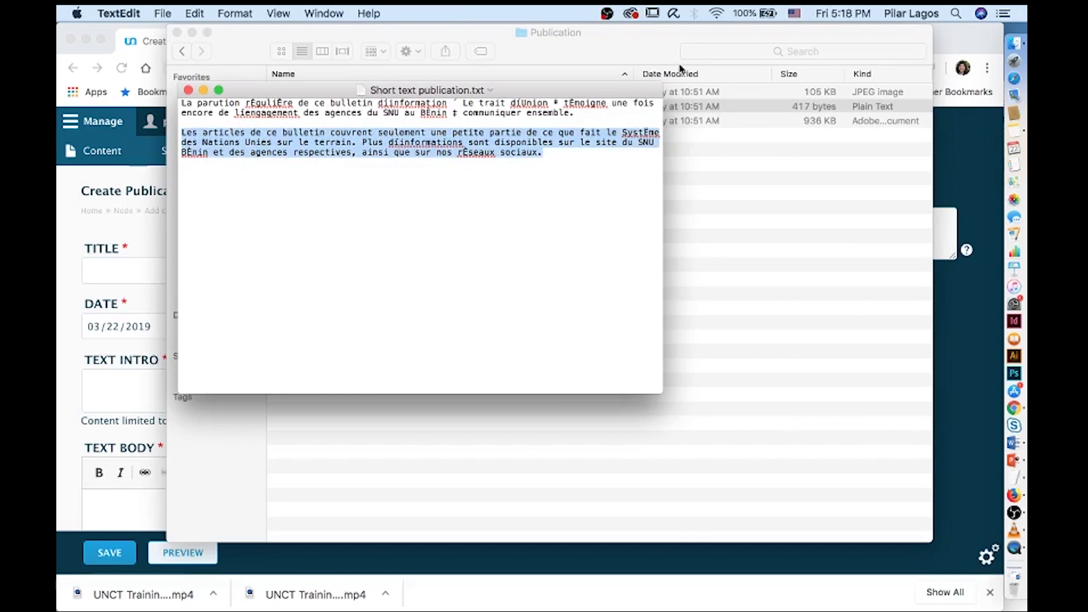
pyautogui.moveTo(508, 88); pyautogui.dragTo(725, 98)
pyautogui.click(666, 159)
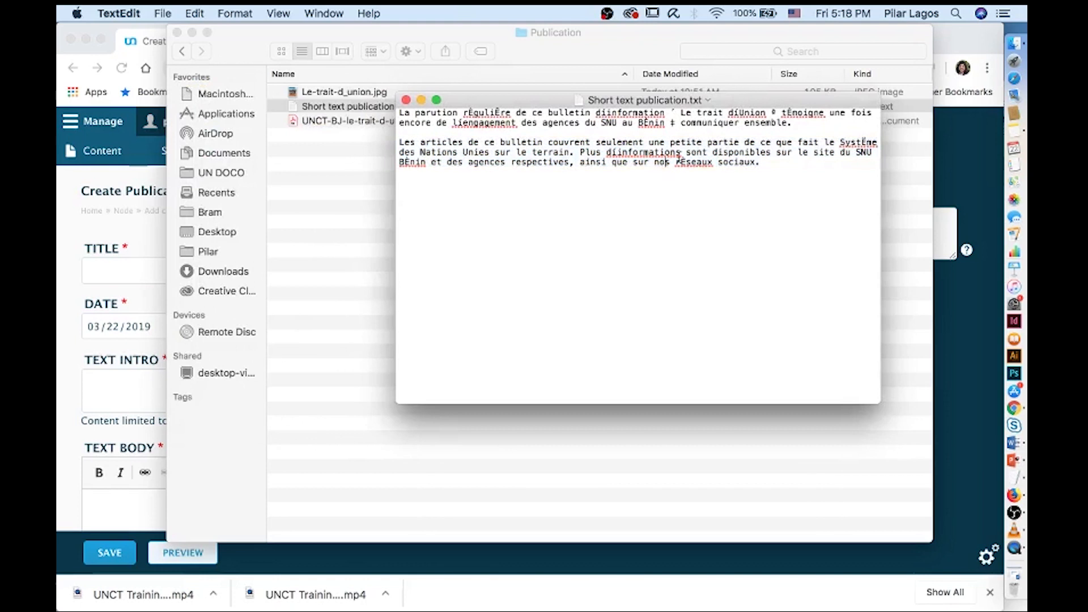
pyautogui.moveTo(785, 161); pyautogui.dragTo(399, 146)
pyautogui.press('super+c')
pyautogui.click(134, 377)
pyautogui.click(138, 381)
pyautogui.scroll(-3, 143, 383)
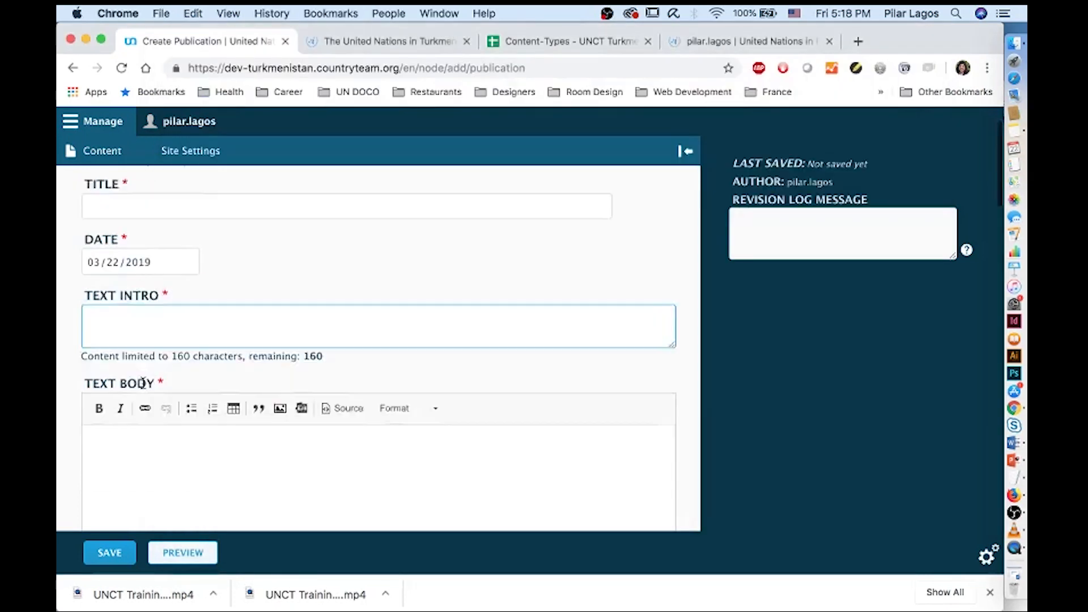
pyautogui.press('super+v')
# Correct the garbled words in Text Intro to 'd'information' and 'Systeme'
pyautogui.doubleClick(131, 276)
pyautogui.write("d'information")
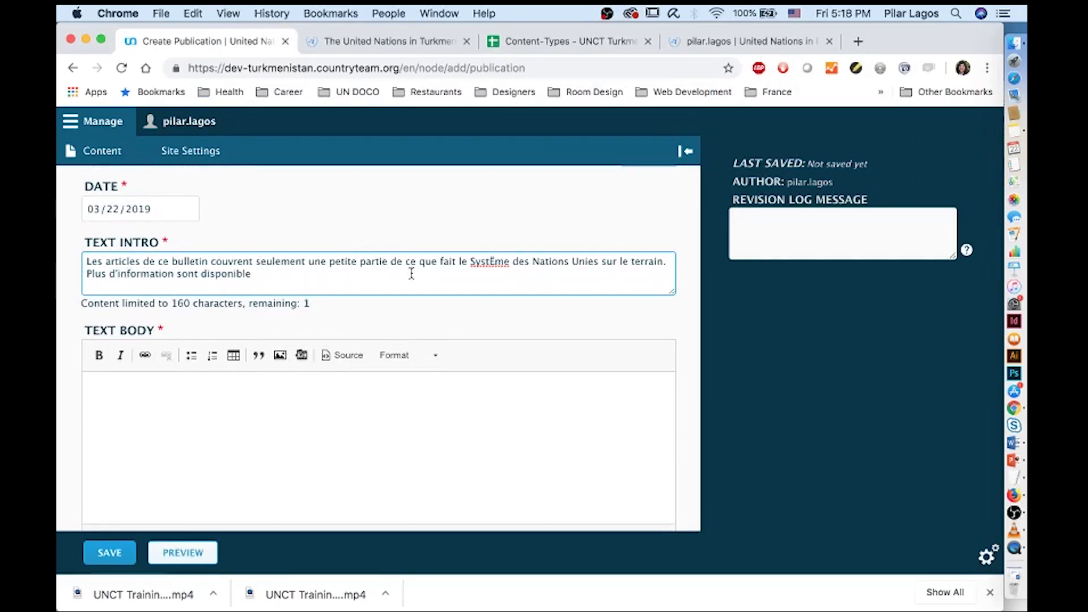
pyautogui.doubleClick(483, 264)
pyautogui.write('Systeme')
# Set the publication Title to 'Your title' and scroll down to the Goals checkboxes
pyautogui.click(298, 415)
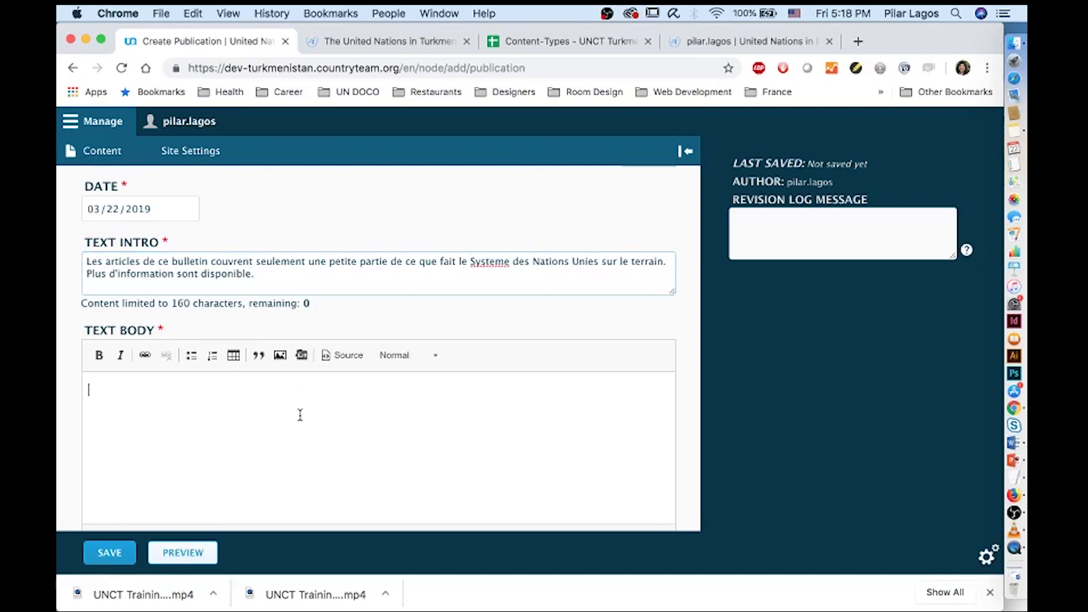
pyautogui.scroll(-3, 300, 415)
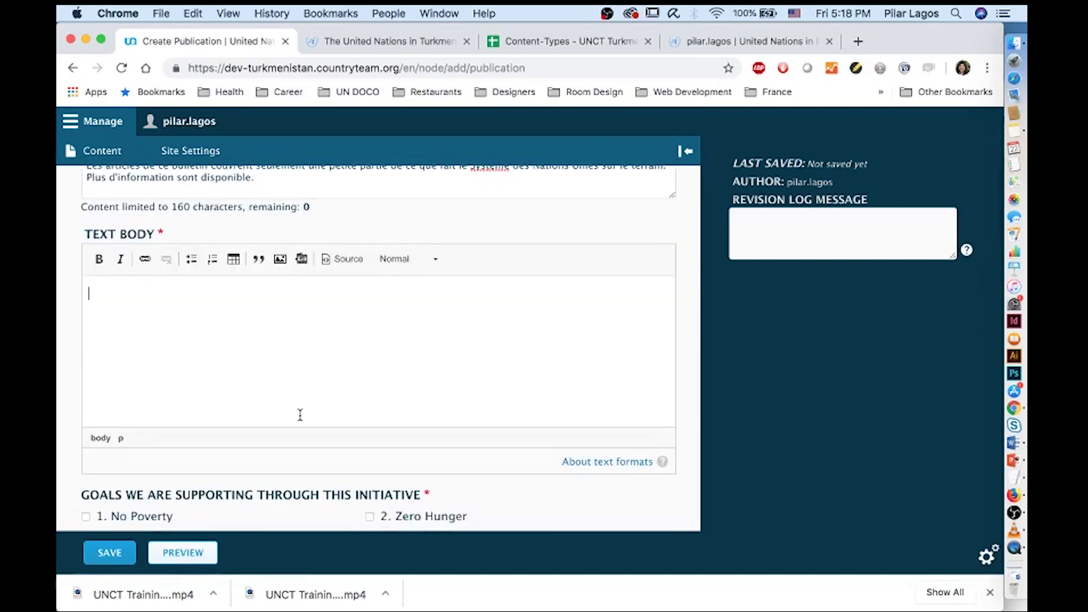
pyautogui.scroll(4, 300, 415)
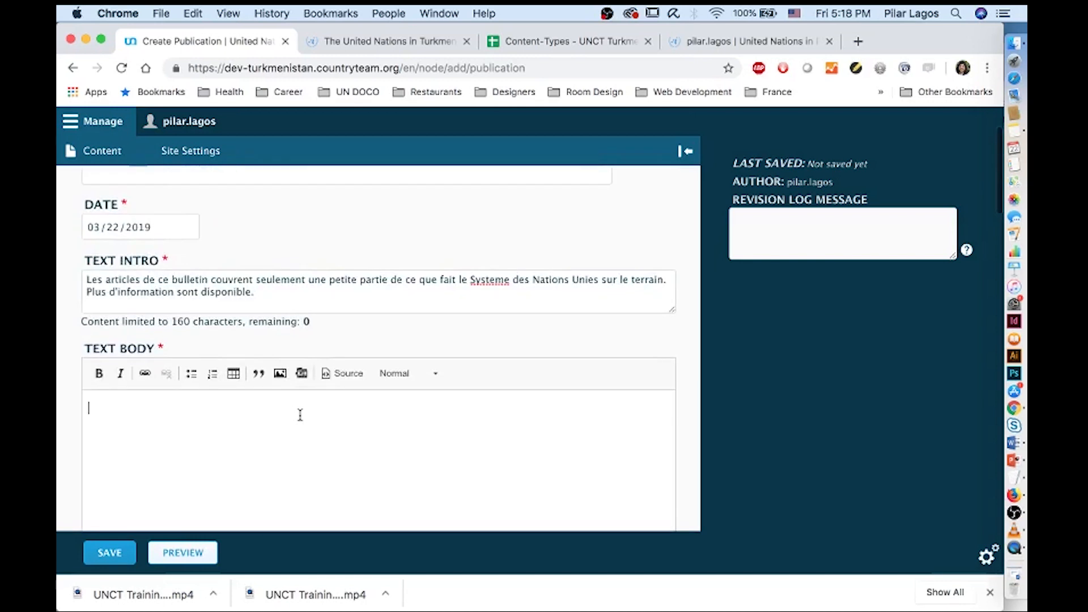
pyautogui.scroll(-5, 299, 413)
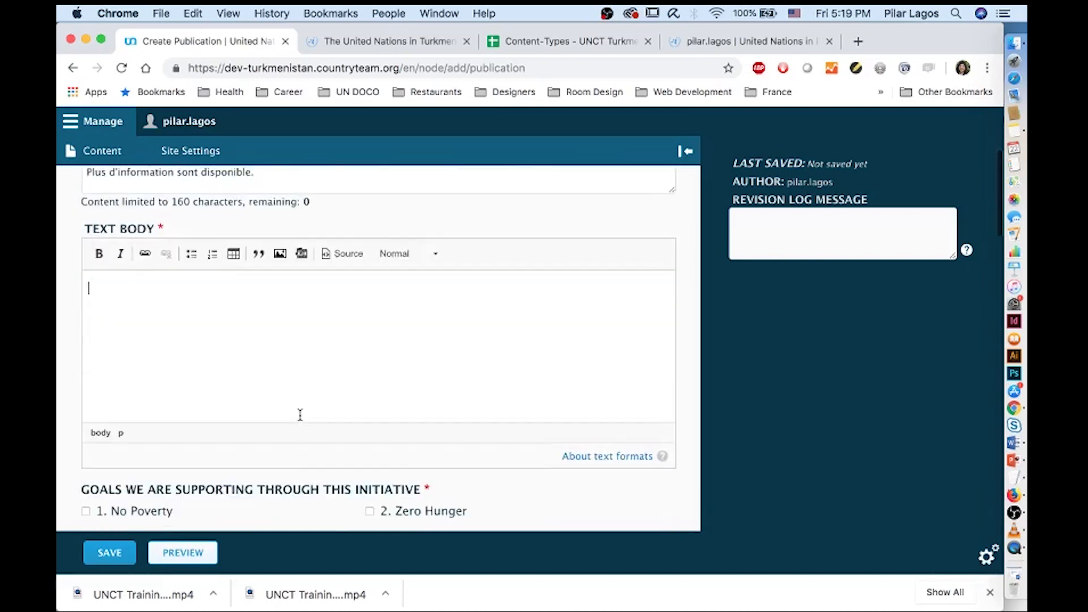
pyautogui.scroll(8, 294, 408)
pyautogui.click(207, 276)
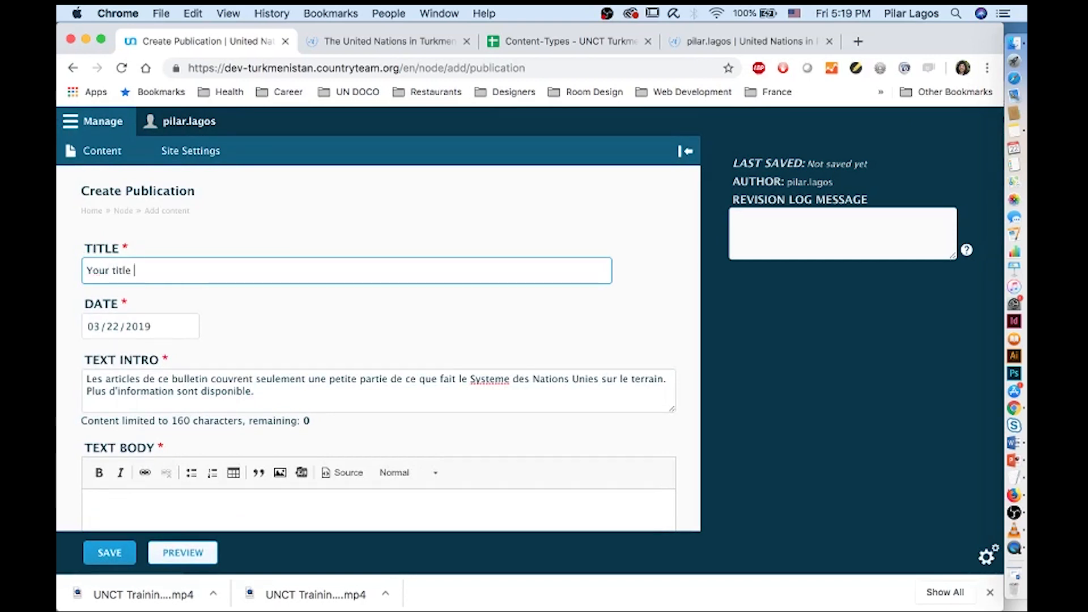
pyautogui.scroll(-8, 232, 338)
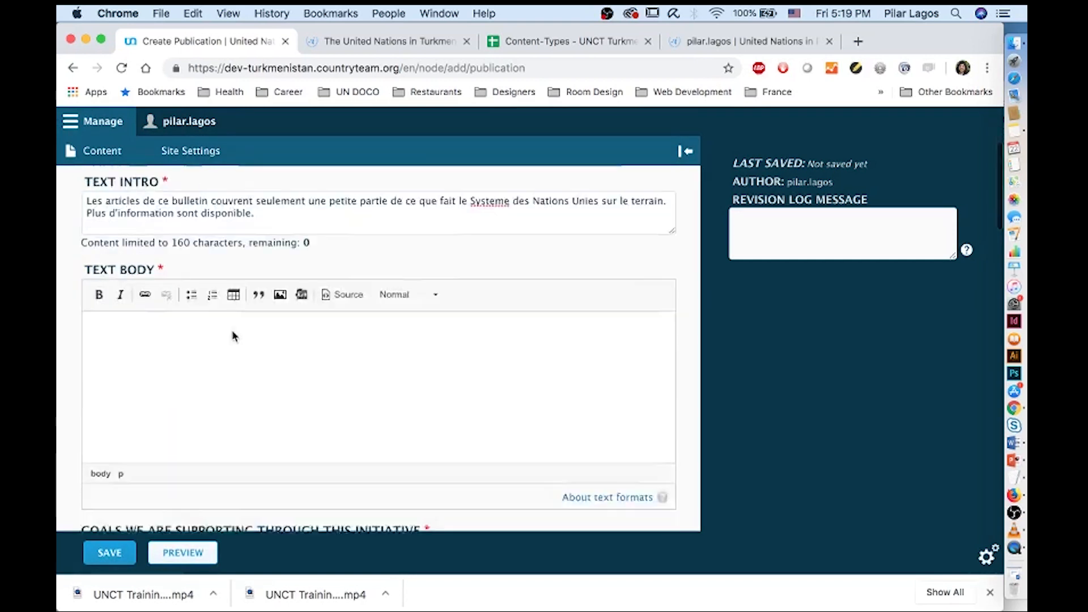
pyautogui.click(234, 330)
pyautogui.scroll(-3, 236, 330)
pyautogui.scroll(-5, 236, 331)
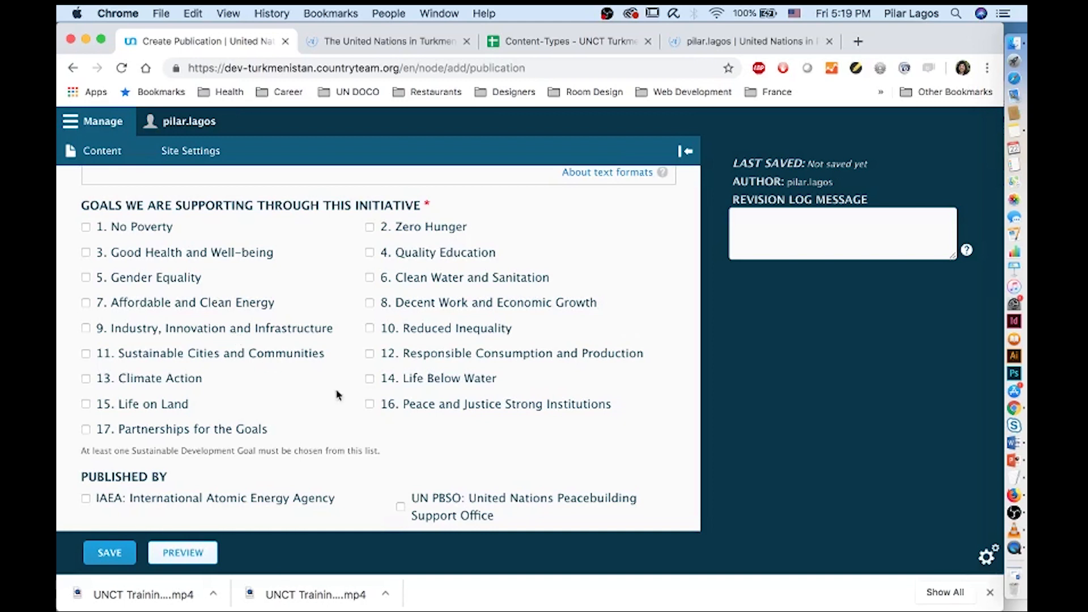
# Tick Goal 16, Peace, Justice and Strong Institutions
pyautogui.click(369, 404)
pyautogui.scroll(-2, 370, 408)
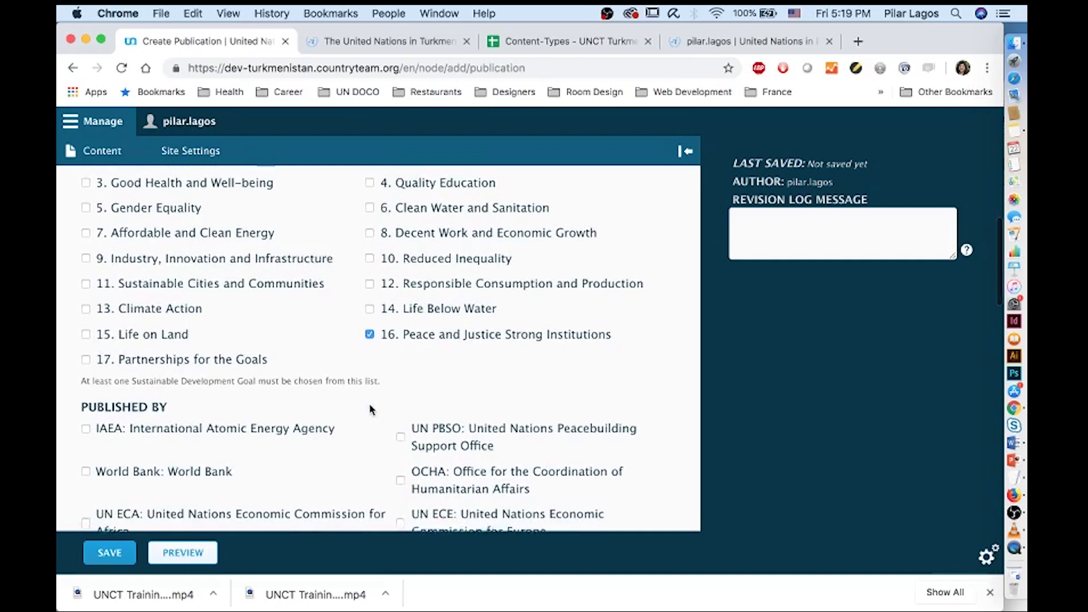
pyautogui.scroll(-1, 370, 409)
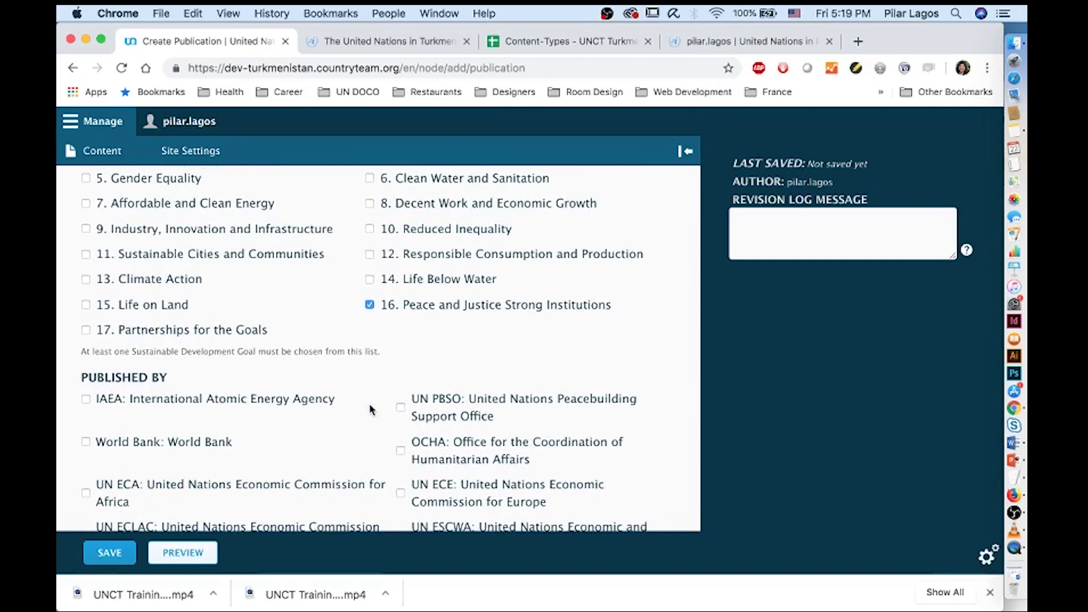
pyautogui.scroll(-7, 370, 409)
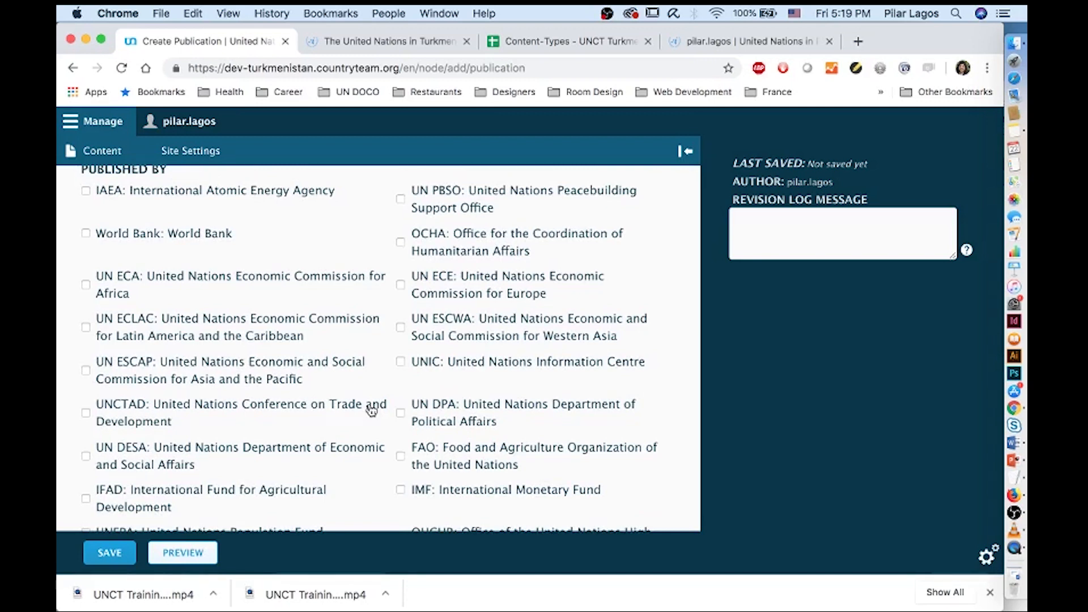
pyautogui.scroll(-10, 371, 411)
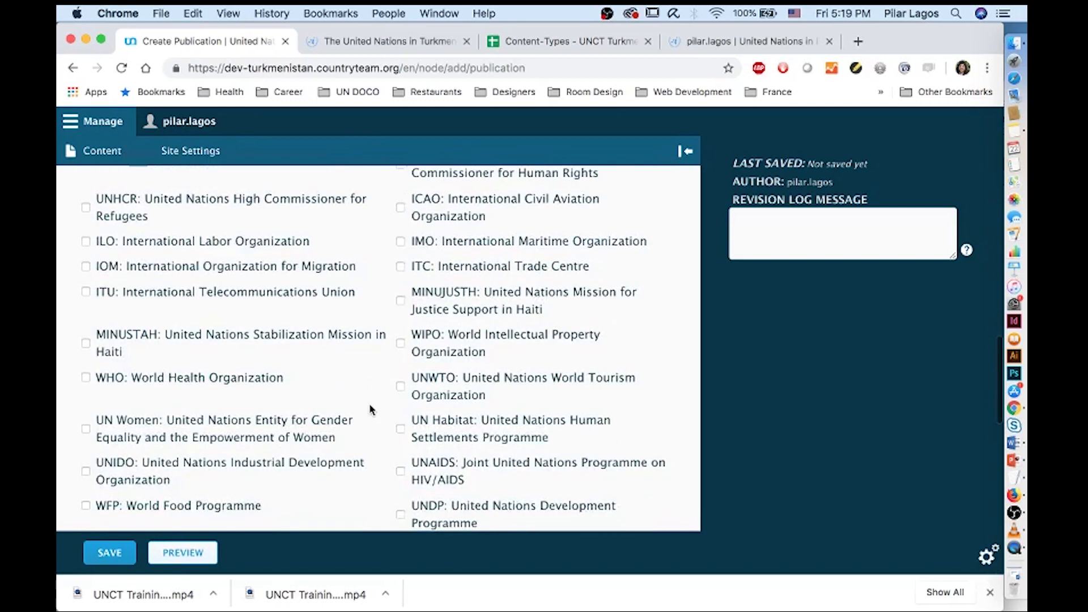
pyautogui.scroll(-2, 413, 409)
# Mark UNDP, UN Women, WHO and UNESCO as publishers under Published By
pyautogui.click(400, 457)
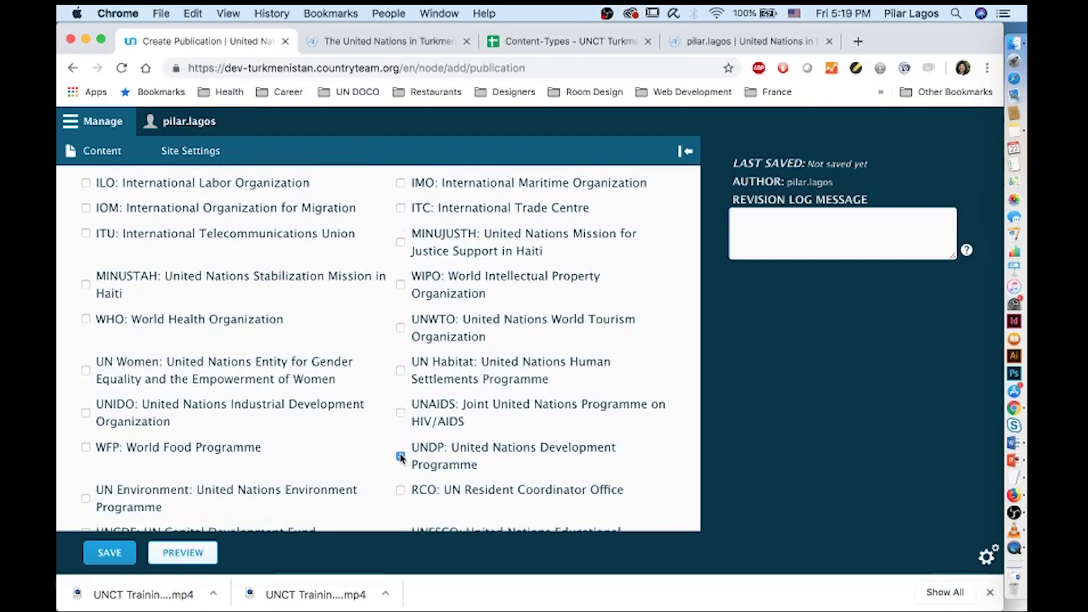
pyautogui.click(85, 370)
pyautogui.scroll(-4, 86, 371)
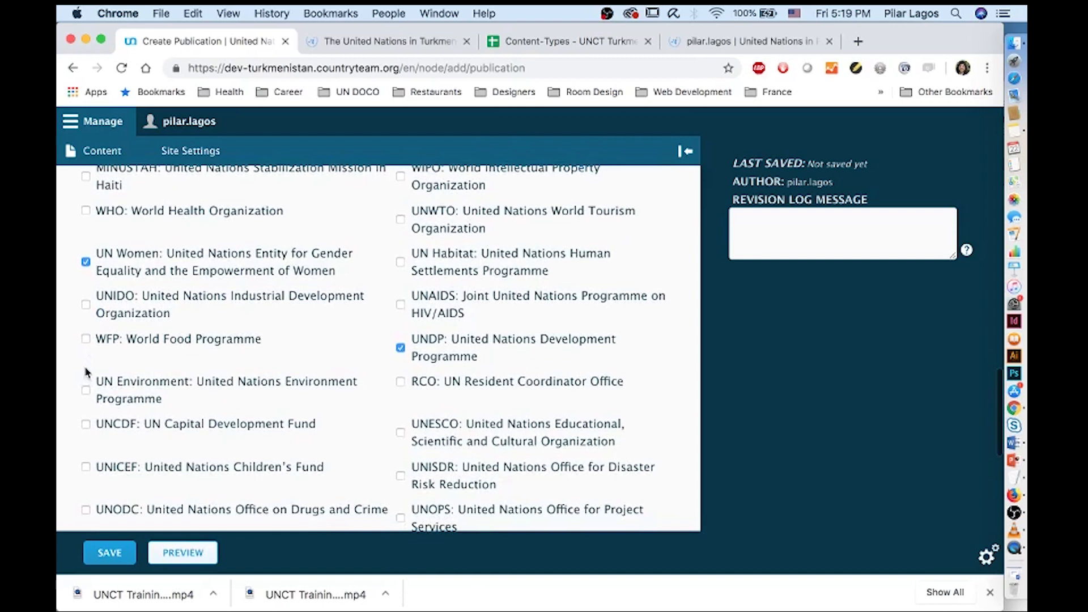
pyautogui.scroll(4, 215, 363)
pyautogui.click(86, 311)
pyautogui.scroll(-7, 125, 355)
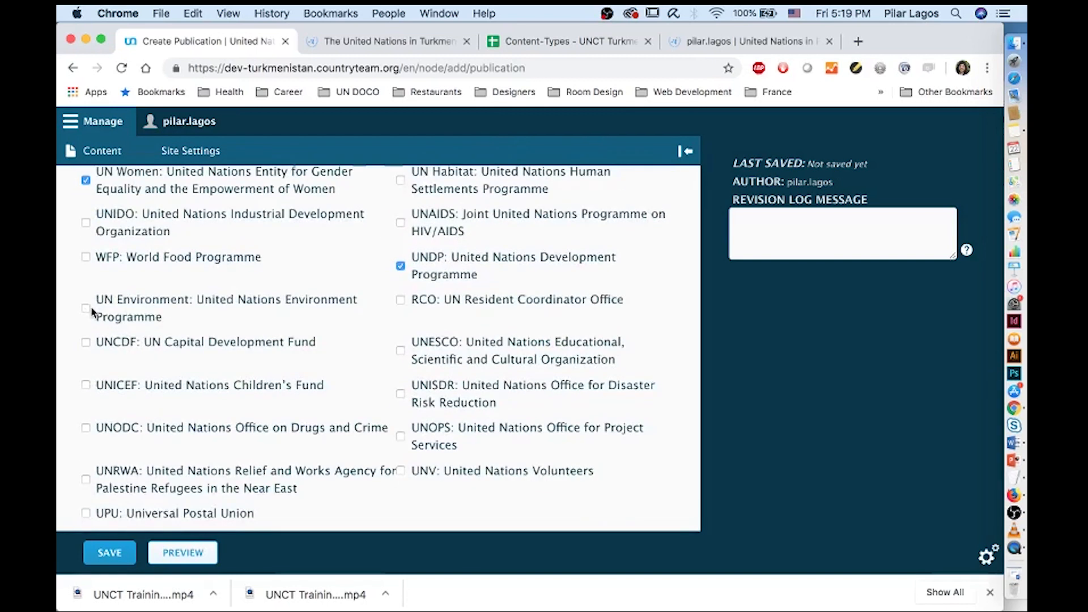
pyautogui.click(401, 350)
pyautogui.scroll(-10, 198, 420)
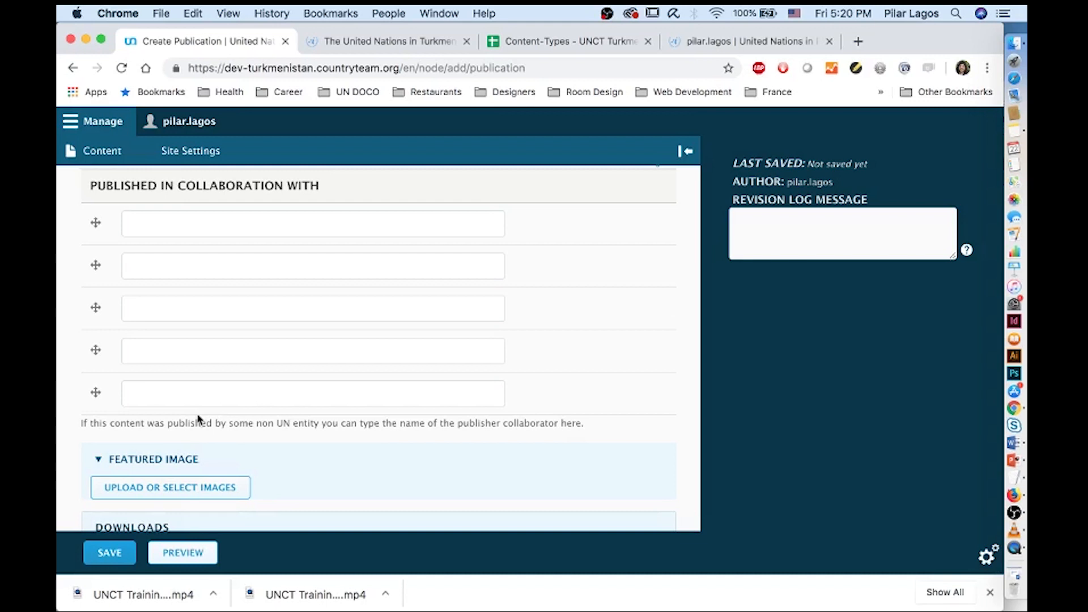
# Upload Le-trait-d_union.jpg from the UNCT Training Publication folder as the publication image
pyautogui.scroll(-3, 199, 418)
pyautogui.click(167, 364)
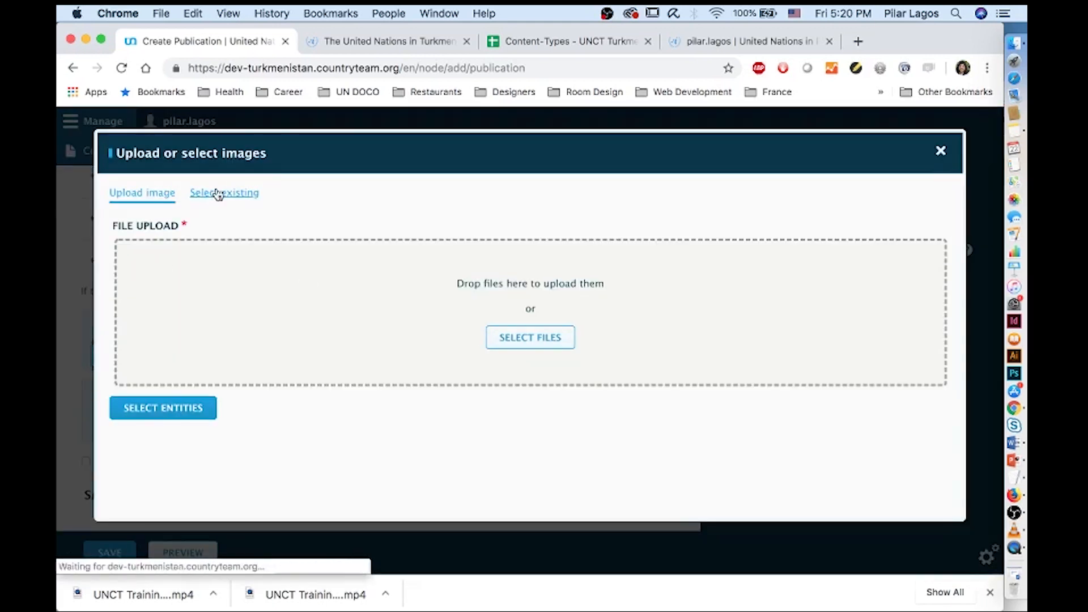
pyautogui.click(218, 194)
pyautogui.click(132, 194)
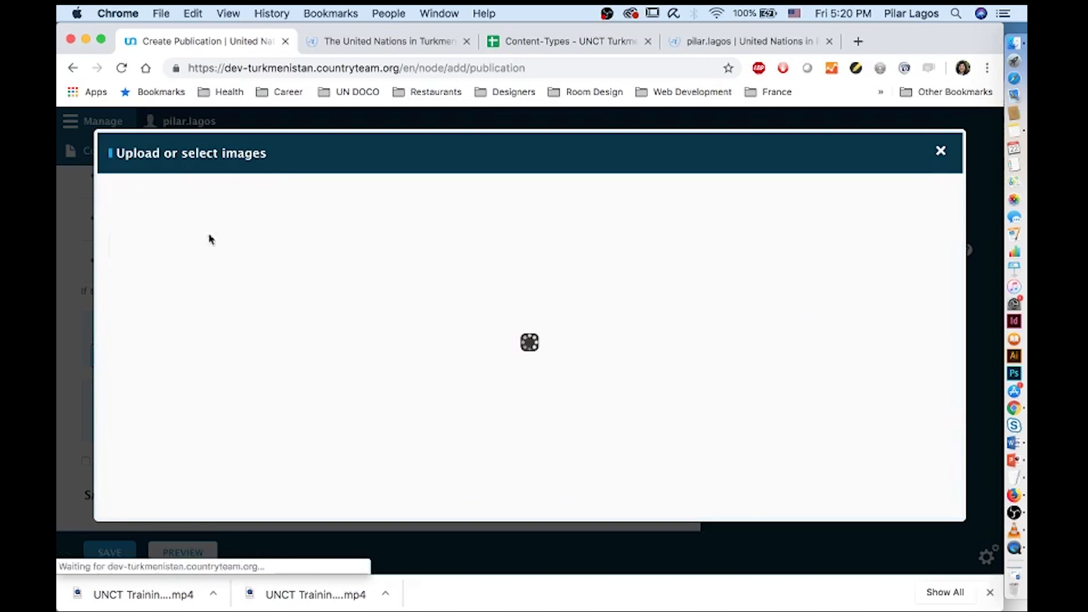
pyautogui.click(502, 344)
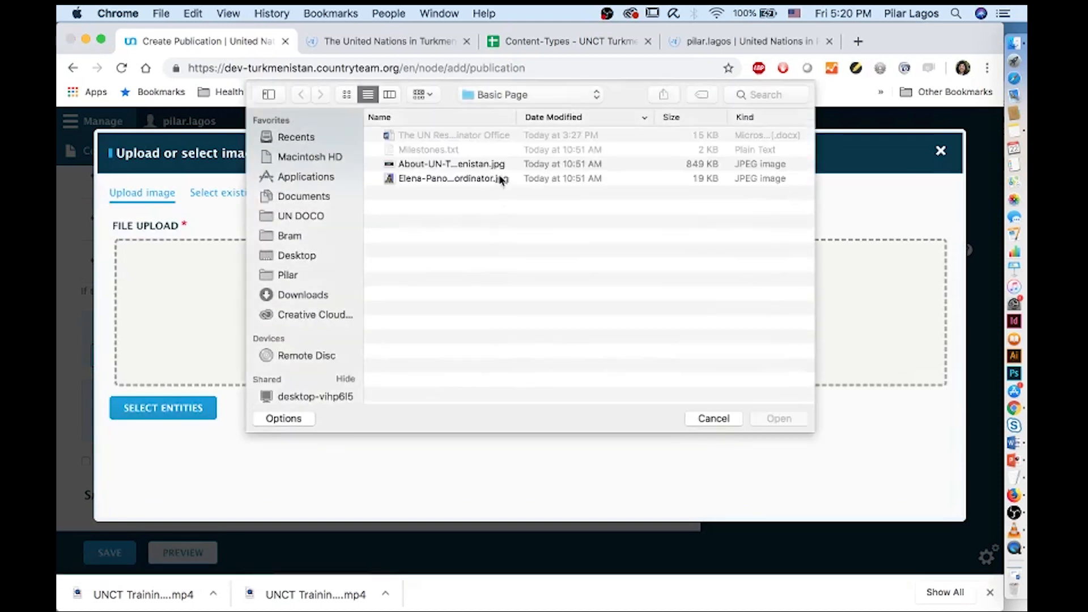
pyautogui.click(507, 95)
pyautogui.click(500, 110)
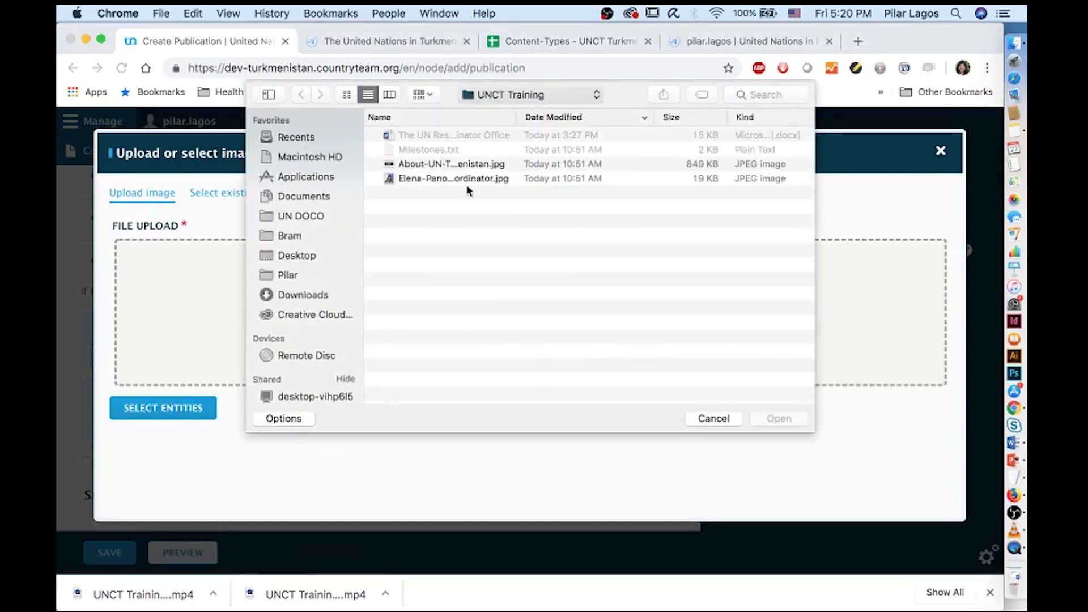
pyautogui.doubleClick(437, 236)
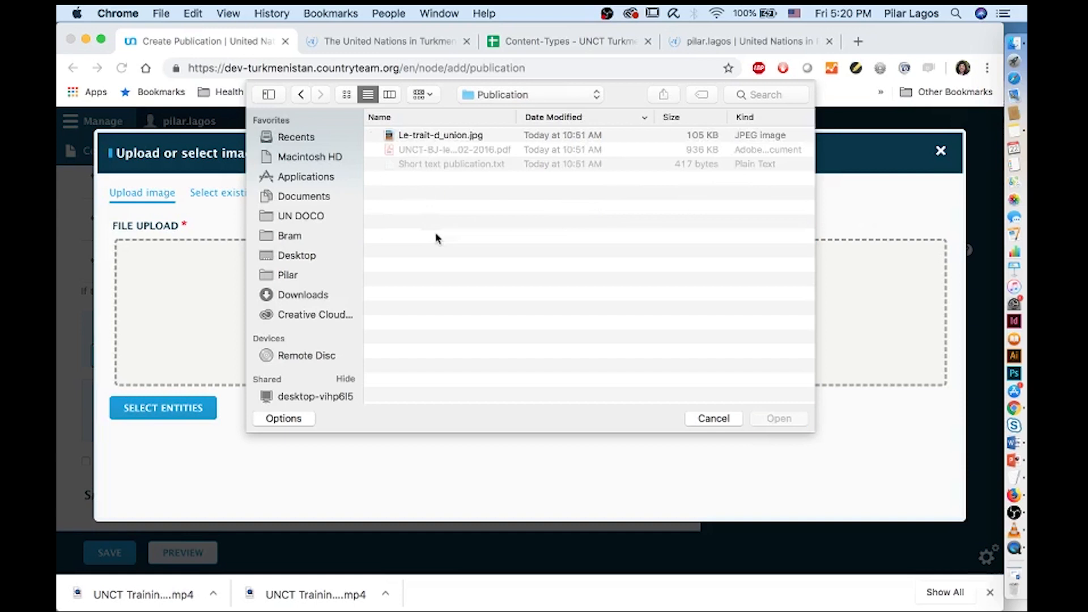
pyautogui.click(404, 139)
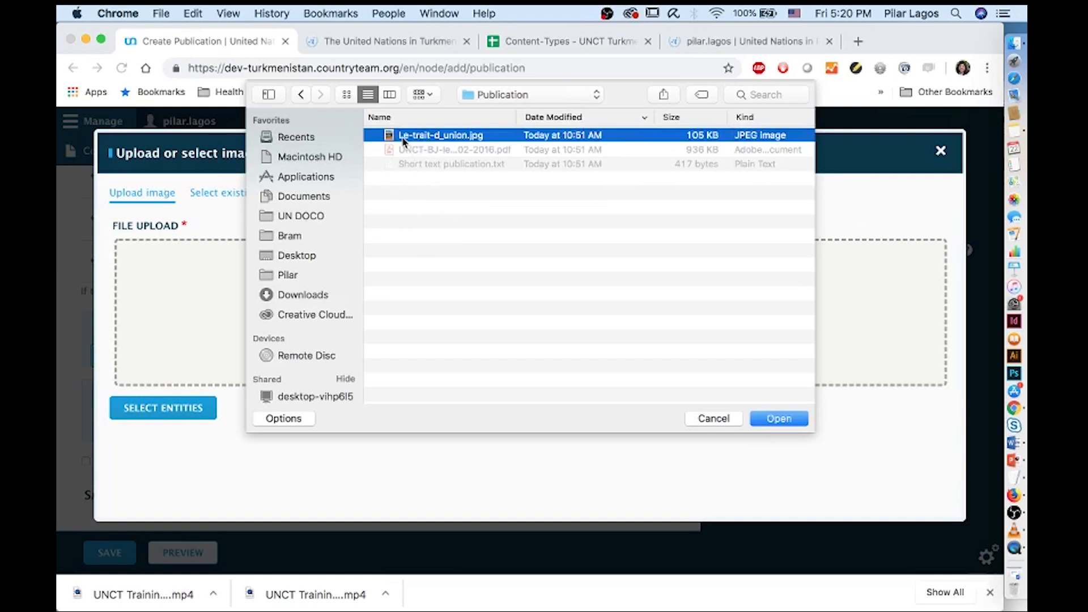
pyautogui.click(778, 419)
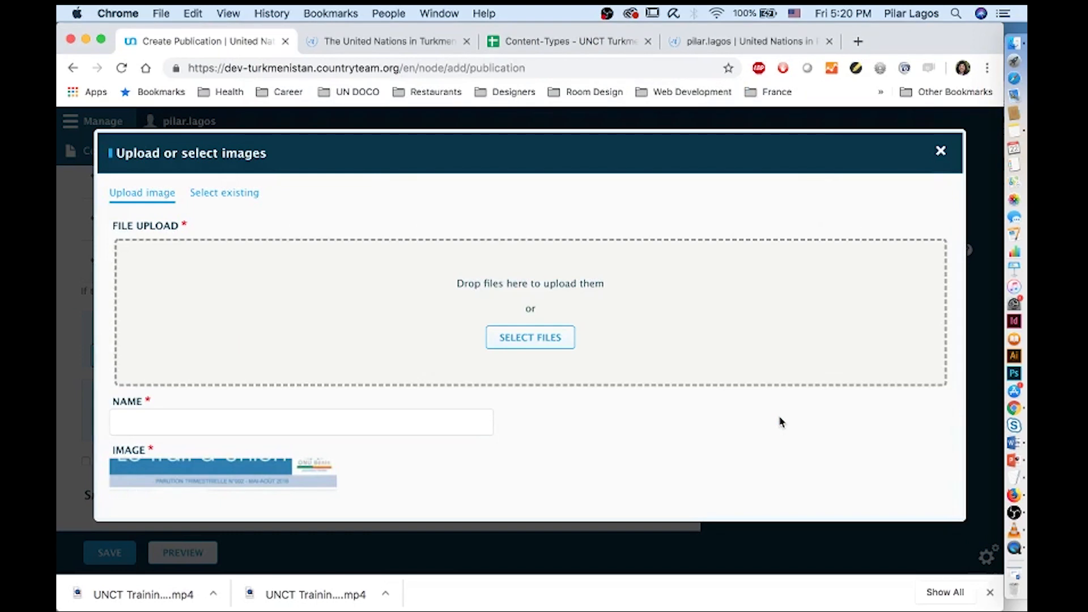
# Fill the image's alternative text, caption and name with its file name and add it to the publication
pyautogui.scroll(-5, 779, 419)
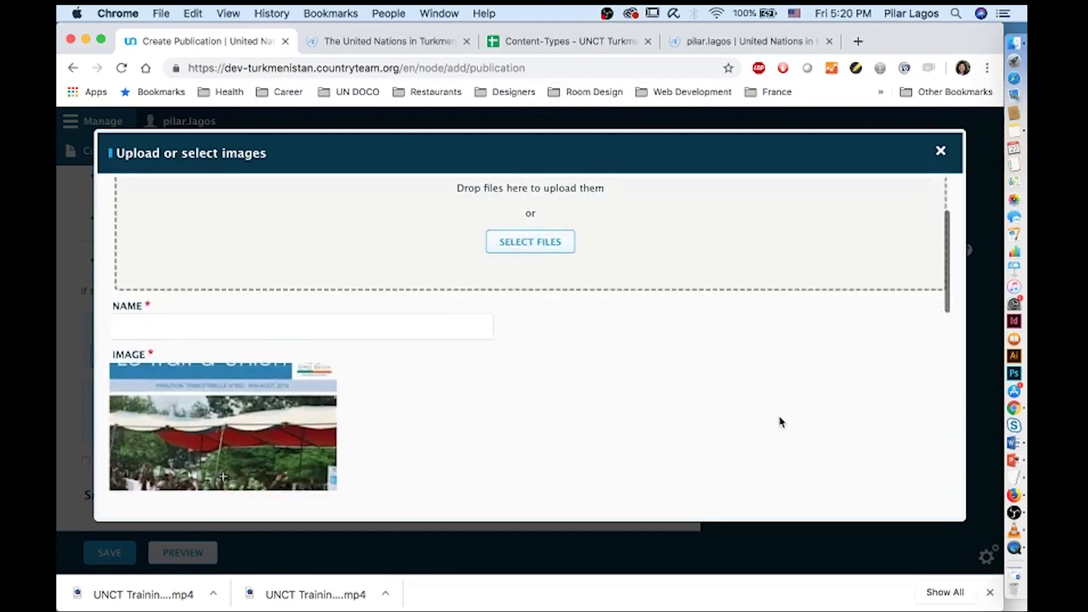
pyautogui.scroll(3, 556, 376)
pyautogui.scroll(-5, 555, 377)
pyautogui.scroll(-5, 556, 376)
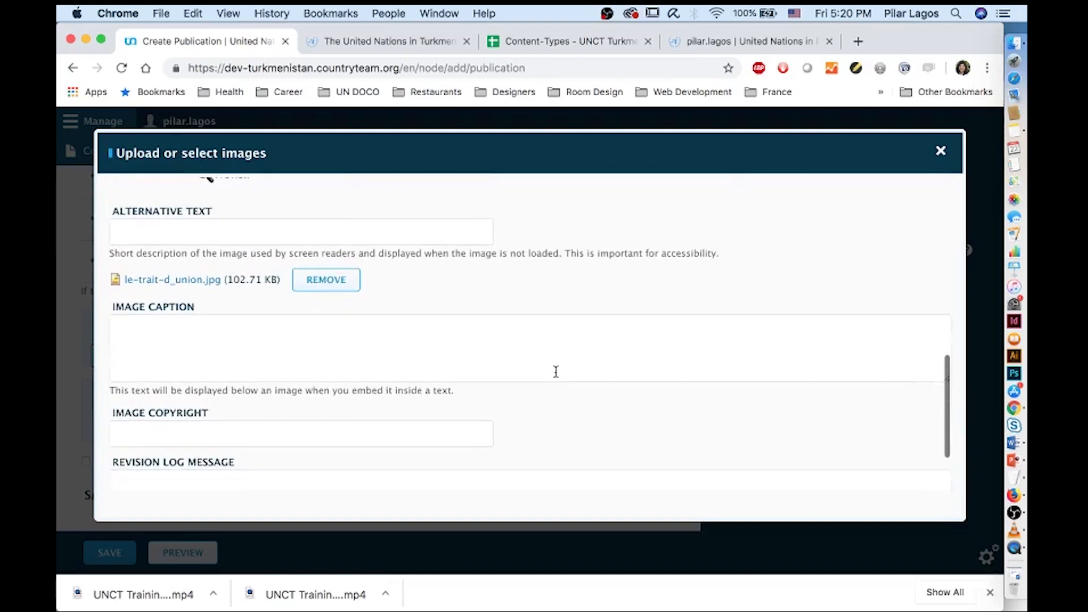
pyautogui.scroll(10, 556, 376)
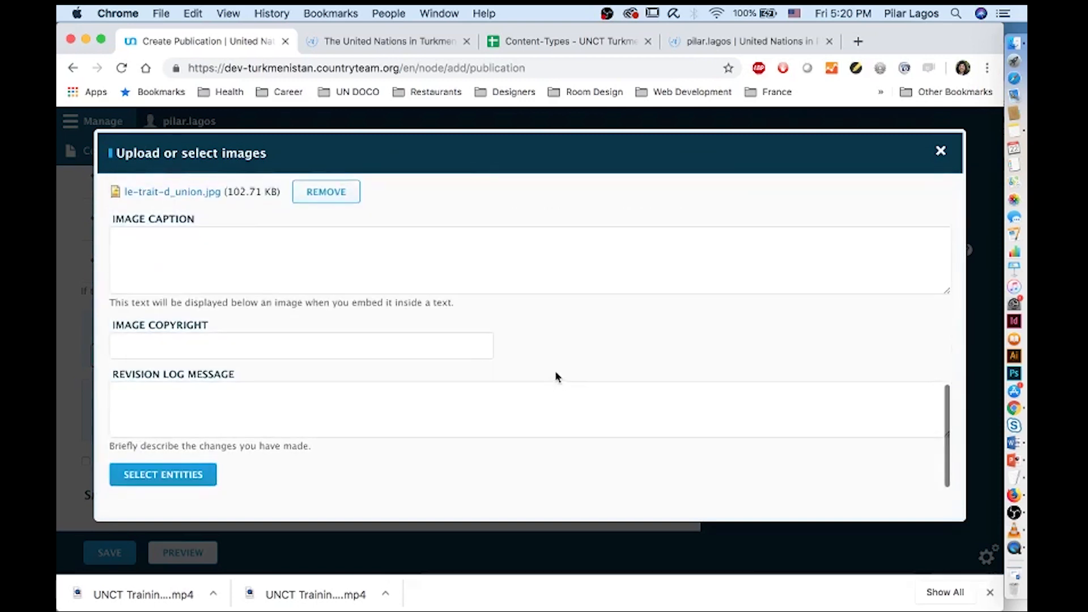
pyautogui.scroll(-3, 556, 376)
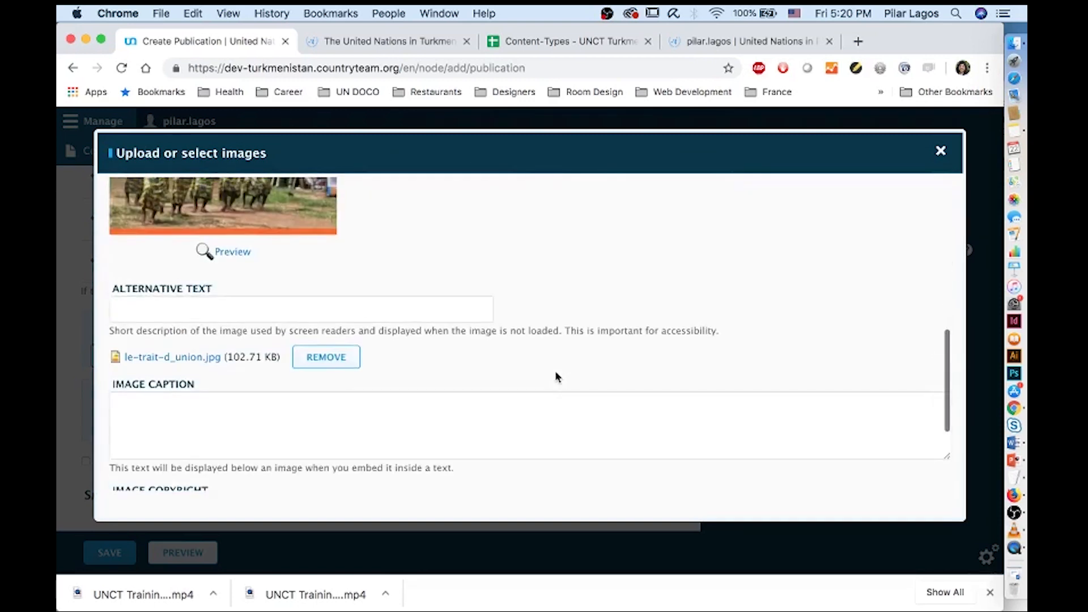
pyautogui.scroll(2, 556, 376)
pyautogui.scroll(5, 556, 376)
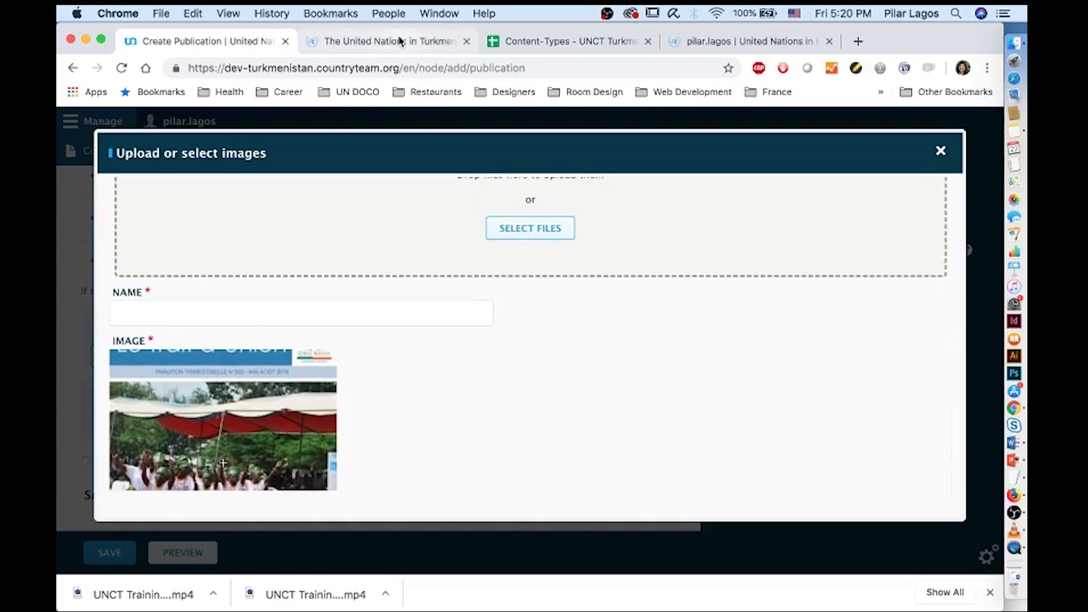
pyautogui.scroll(-5, 208, 479)
pyautogui.scroll(1, 184, 202)
pyautogui.moveTo(234, 229); pyautogui.dragTo(116, 233)
pyautogui.press('cmd+c')
pyautogui.scroll(4, 222, 227)
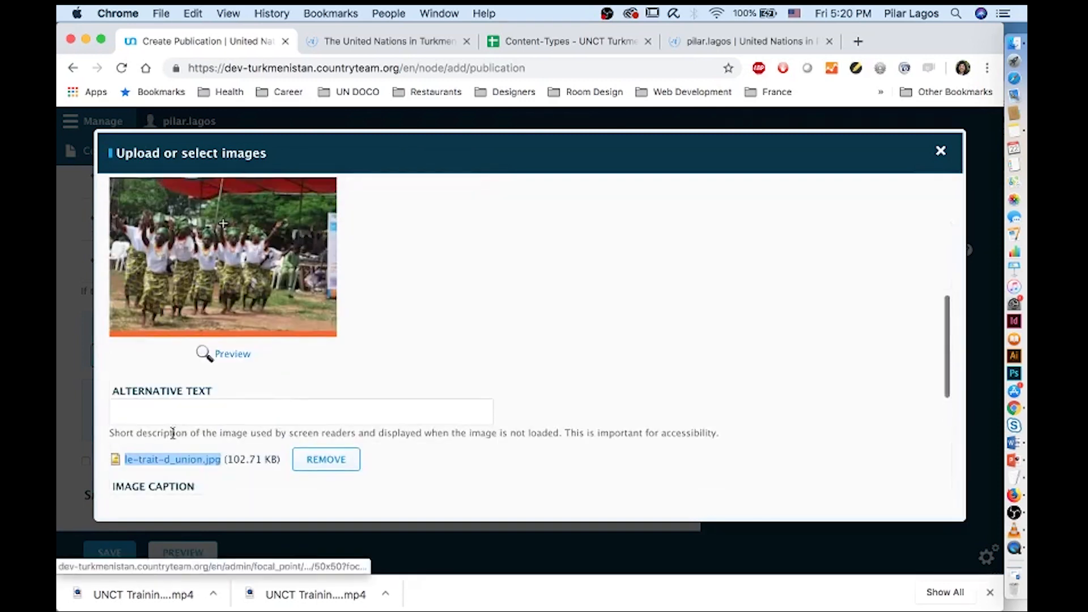
pyautogui.click(163, 412)
pyautogui.press('cmd+v')
pyautogui.scroll(-2, 162, 411)
pyautogui.click(162, 412)
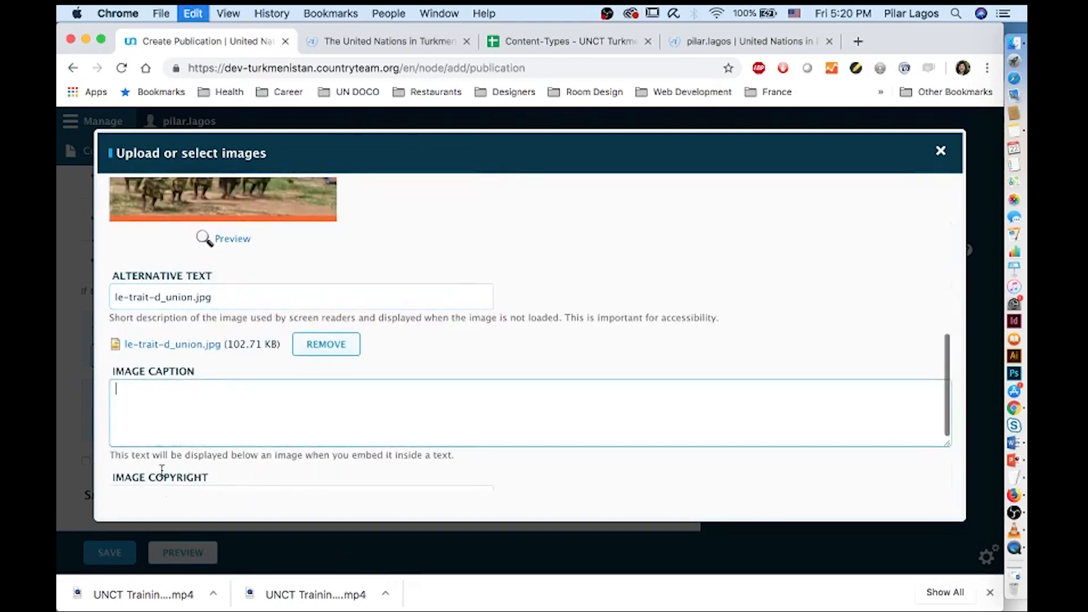
pyautogui.press('super+v')
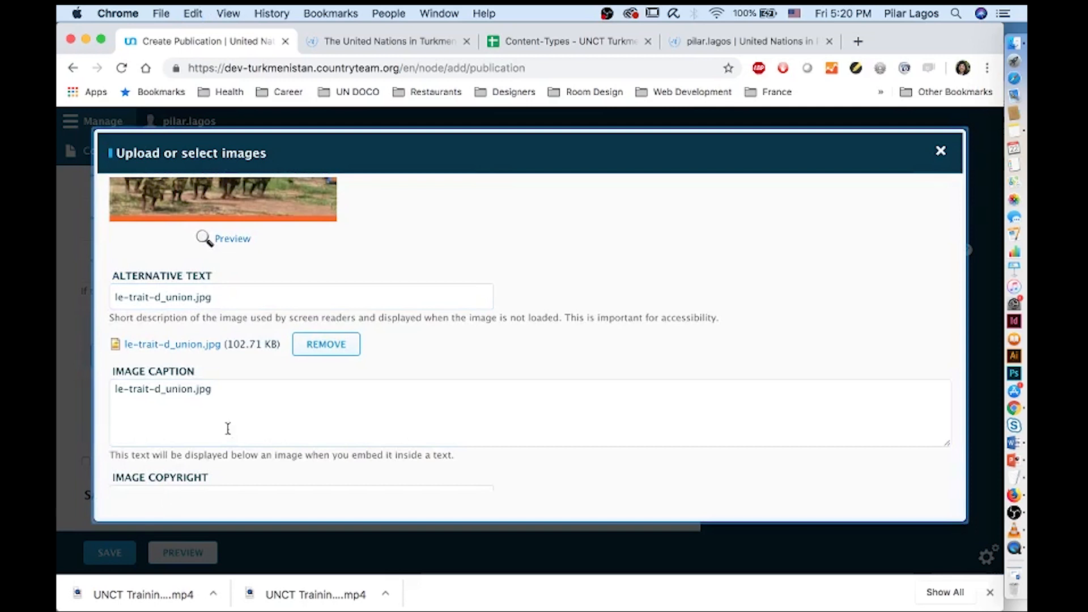
pyautogui.scroll(-3, 252, 403)
pyautogui.click(160, 469)
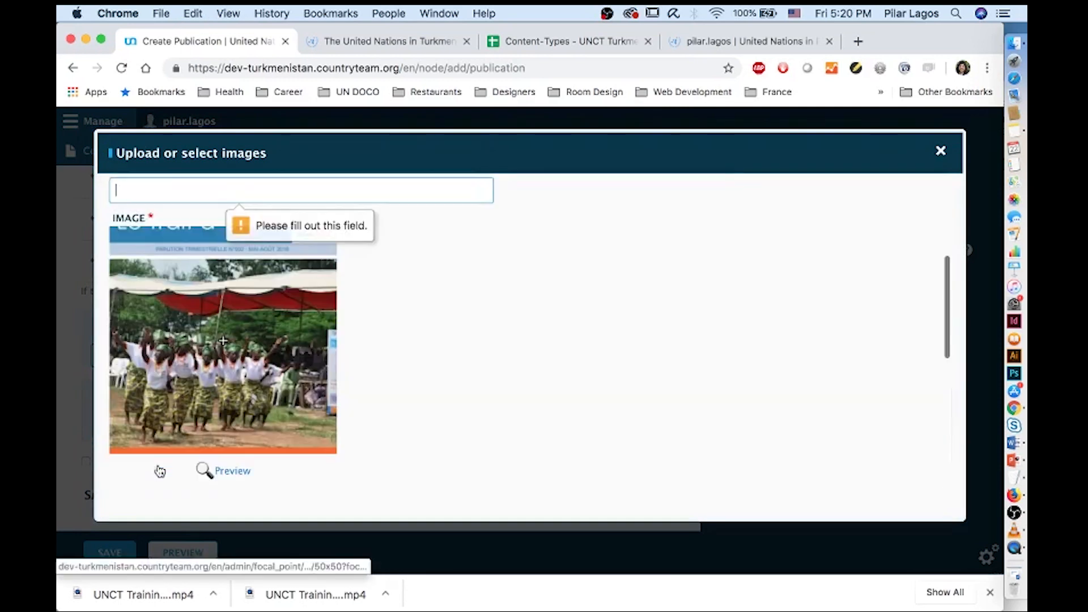
pyautogui.press('super+v')
pyautogui.scroll(-5, 223, 340)
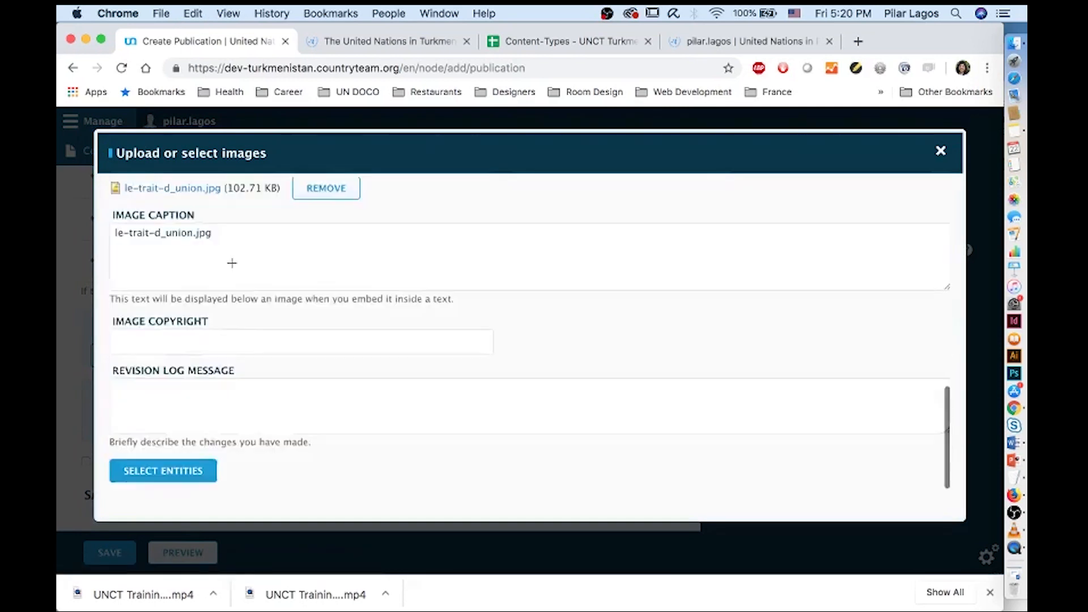
pyautogui.click(188, 476)
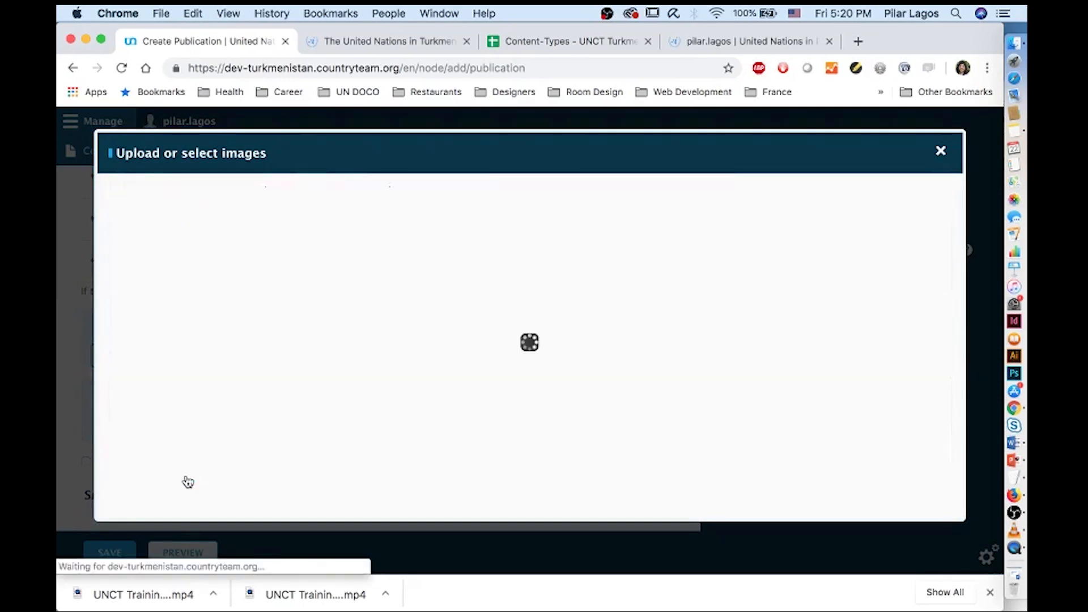
pyautogui.scroll(-10, 193, 453)
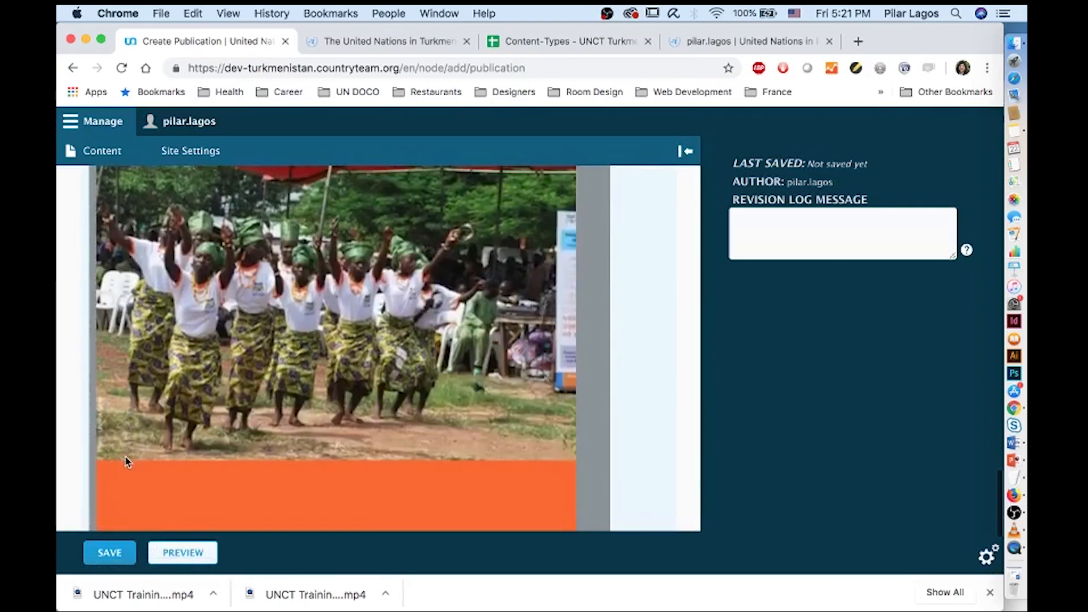
# Add the UNCT-BJ PDF as a download named 'Publication 1' in English
pyautogui.scroll(-5, 128, 461)
pyautogui.click(122, 412)
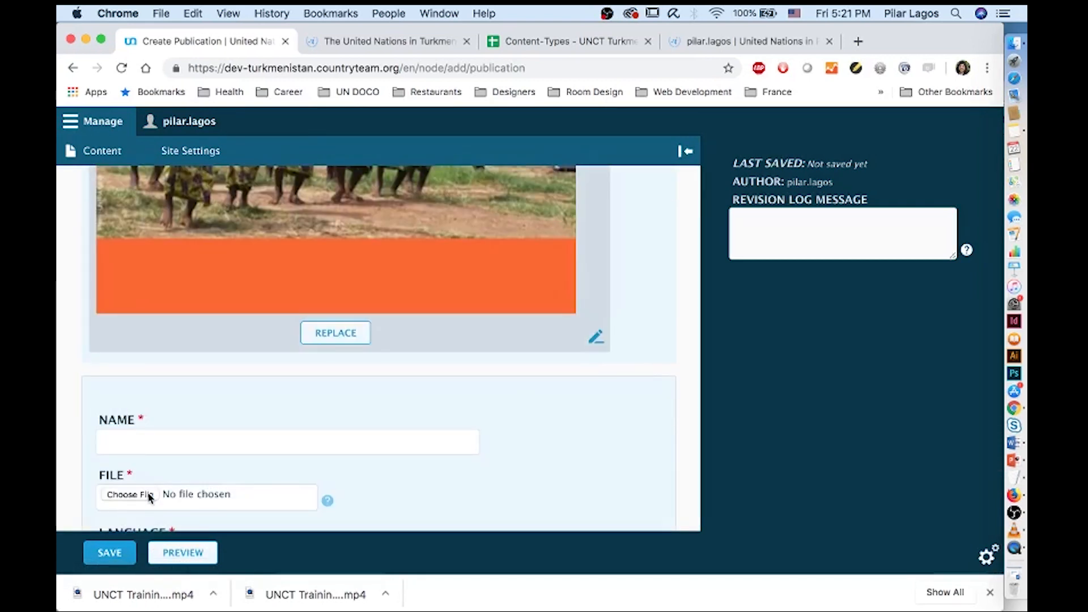
pyautogui.click(150, 498)
pyautogui.click(457, 150)
pyautogui.press('Return')
pyautogui.click(189, 441)
pyautogui.write('Publ')
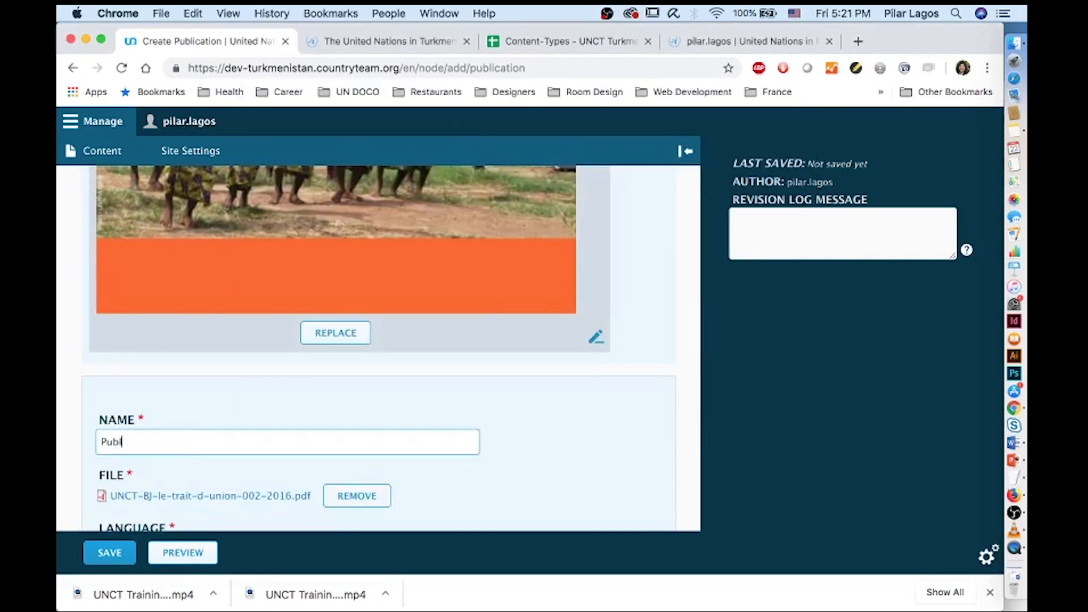
pyautogui.write('ication 1')
pyautogui.scroll(-5, 374, 340)
pyautogui.click(119, 412)
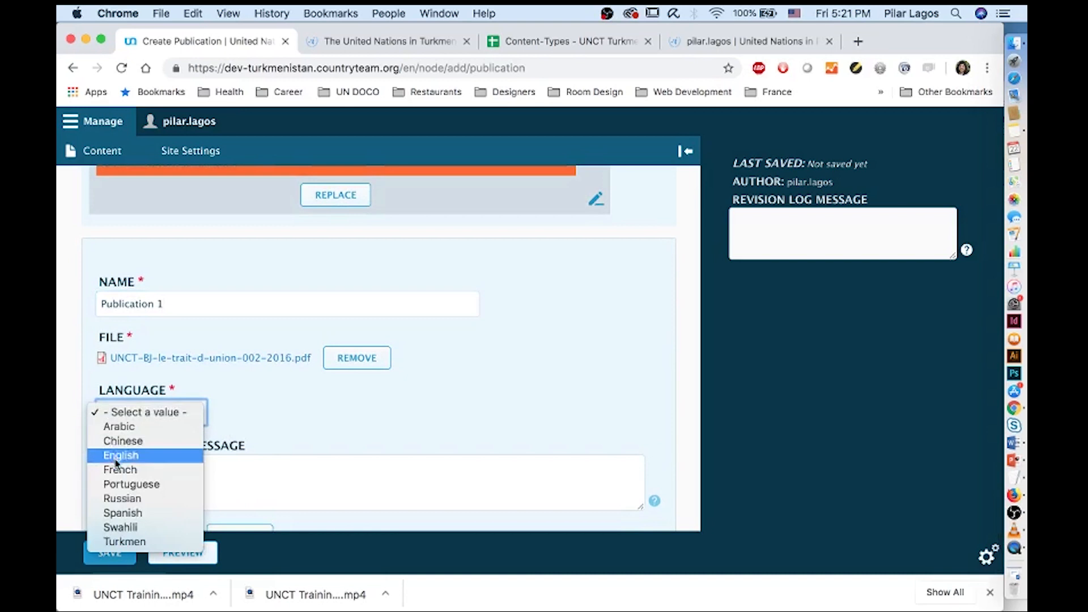
pyautogui.click(117, 456)
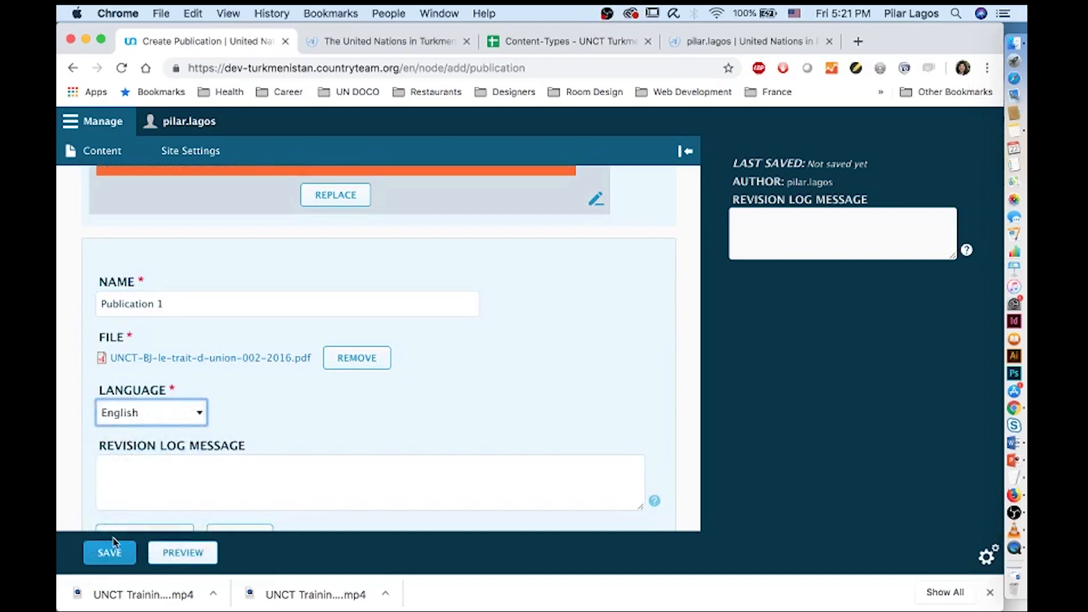
pyautogui.scroll(-2, 143, 476)
pyautogui.click(145, 480)
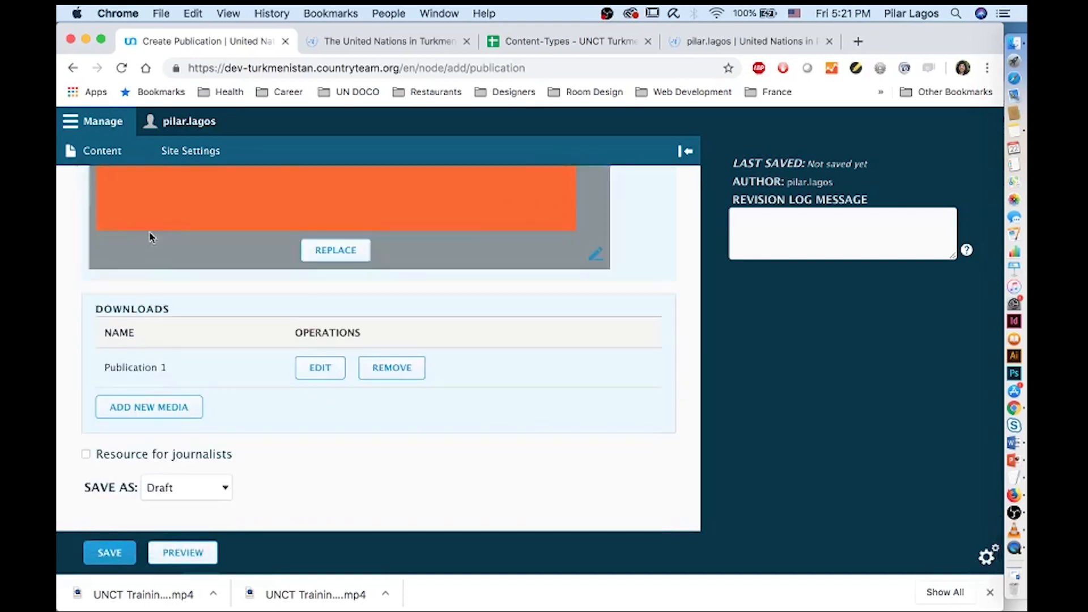
# Add the UNCT-BJ PDF again as a download named 'Publication 2 -FR' in French
pyautogui.click(158, 406)
pyautogui.click(148, 350)
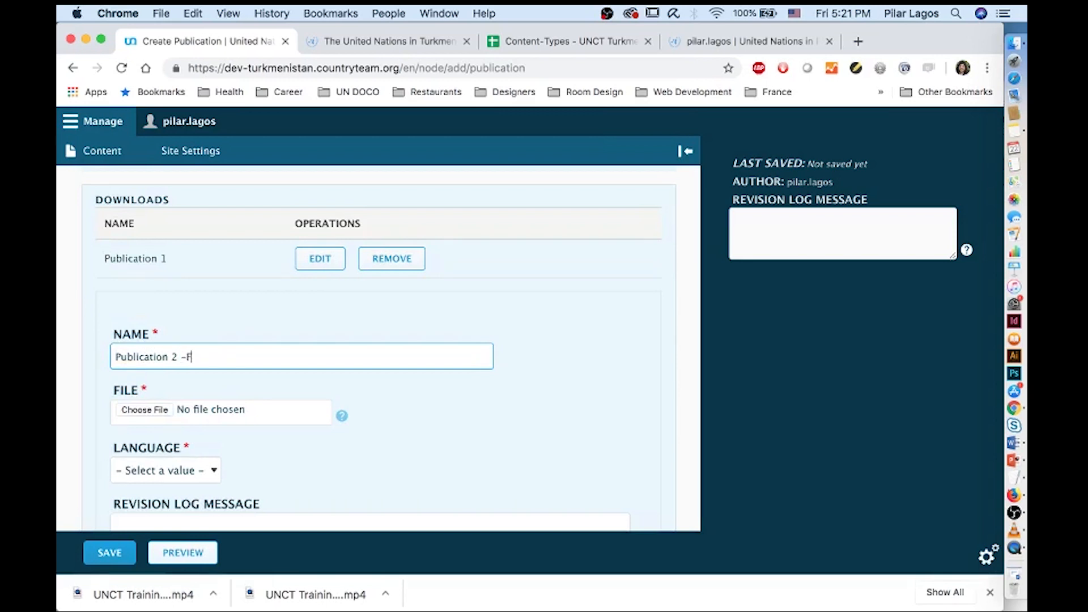
pyautogui.click(136, 409)
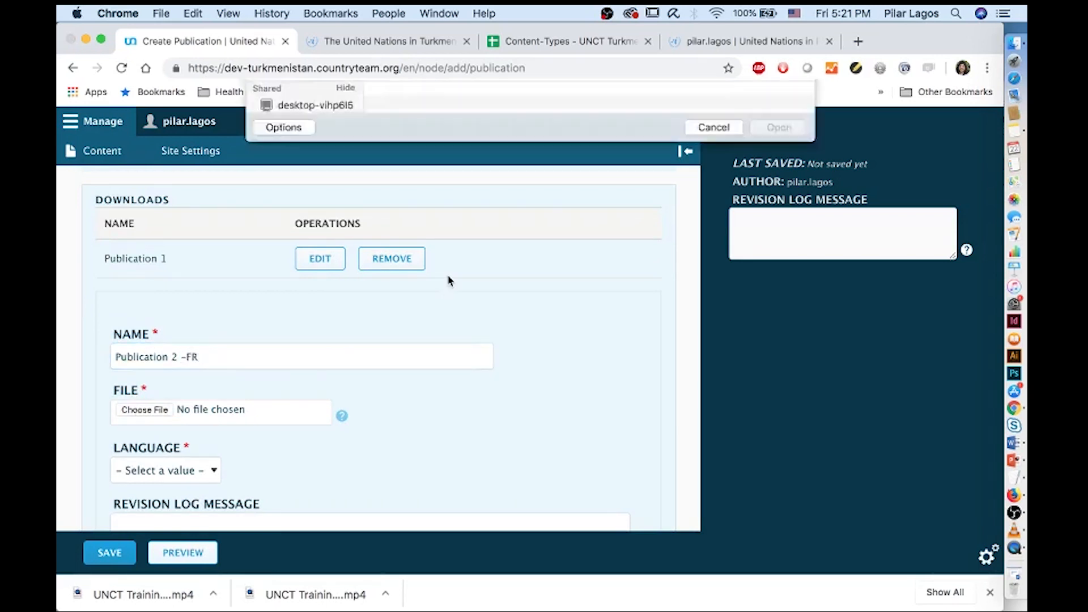
pyautogui.doubleClick(447, 149)
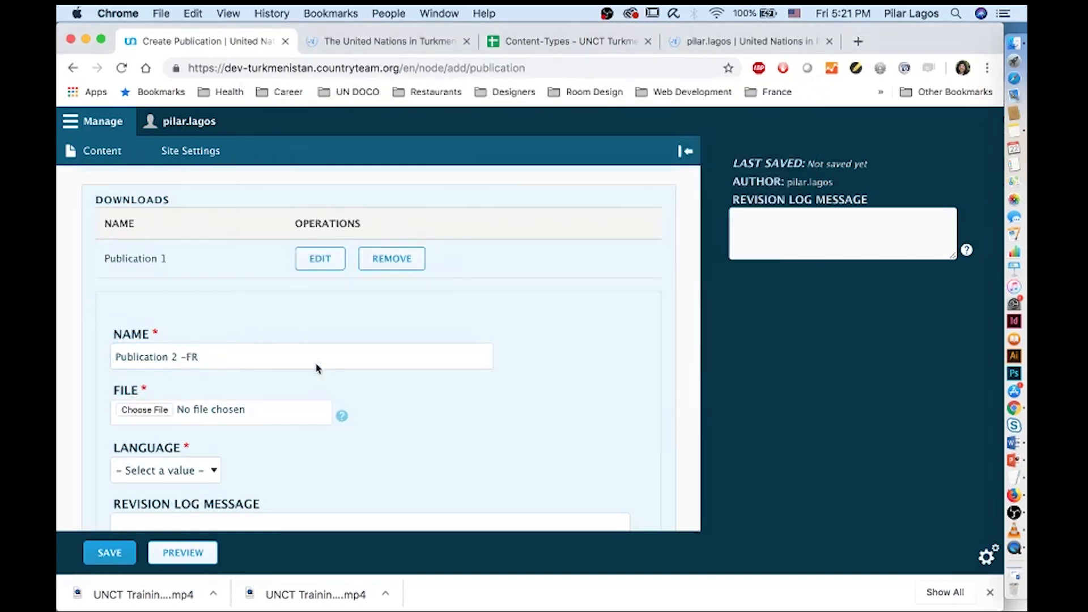
pyautogui.scroll(-5, 159, 357)
pyautogui.click(158, 357)
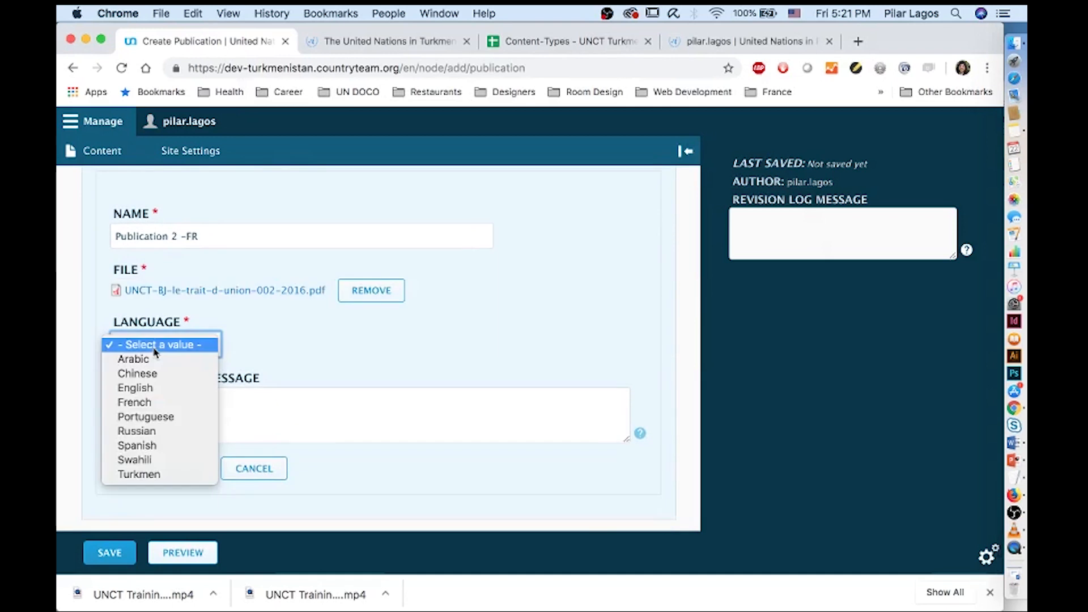
pyautogui.click(156, 406)
pyautogui.click(157, 473)
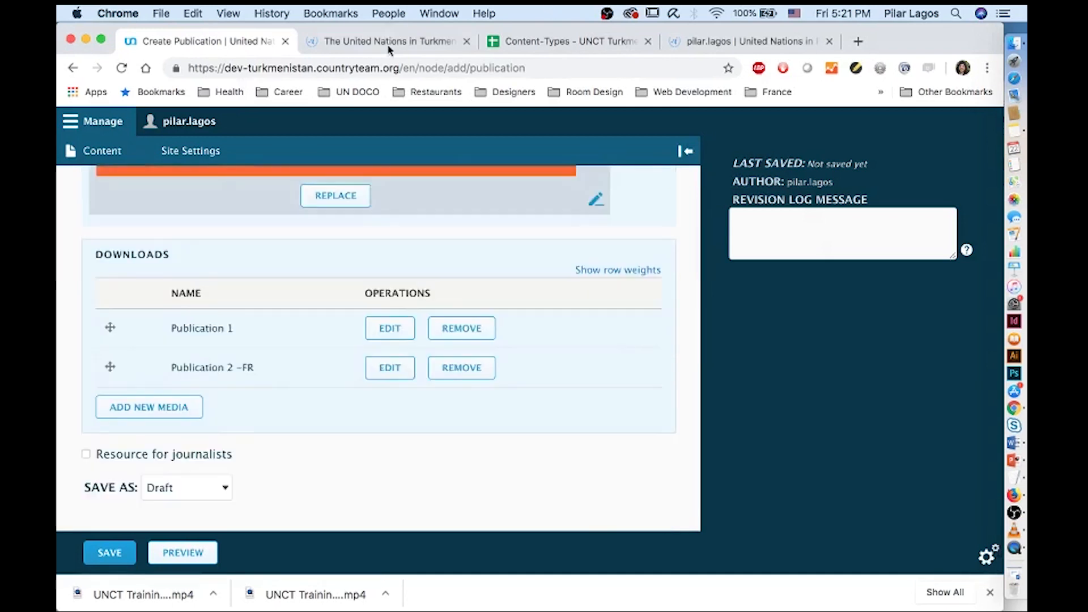
pyautogui.click(389, 41)
pyautogui.scroll(3, 775, 197)
pyautogui.scroll(5, 775, 197)
# View the 'Insights for Turkmenistan's 2019' publication on the live site, then go to the admin Content list
pyautogui.moveTo(745, 205)
pyautogui.click(751, 247)
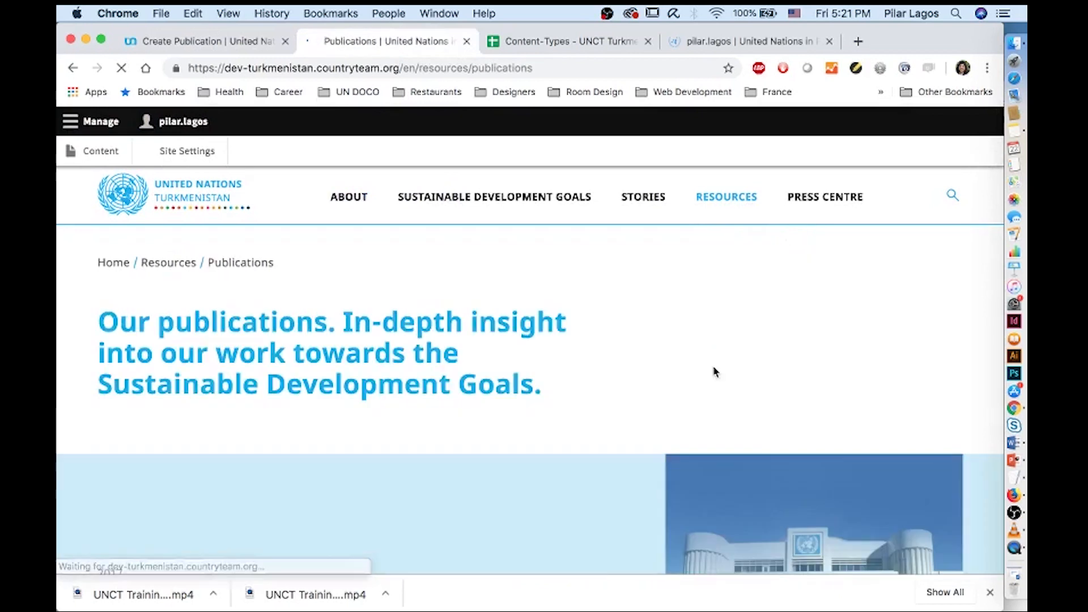
pyautogui.scroll(-10, 713, 369)
pyautogui.scroll(-4, 712, 366)
pyautogui.scroll(4, 713, 365)
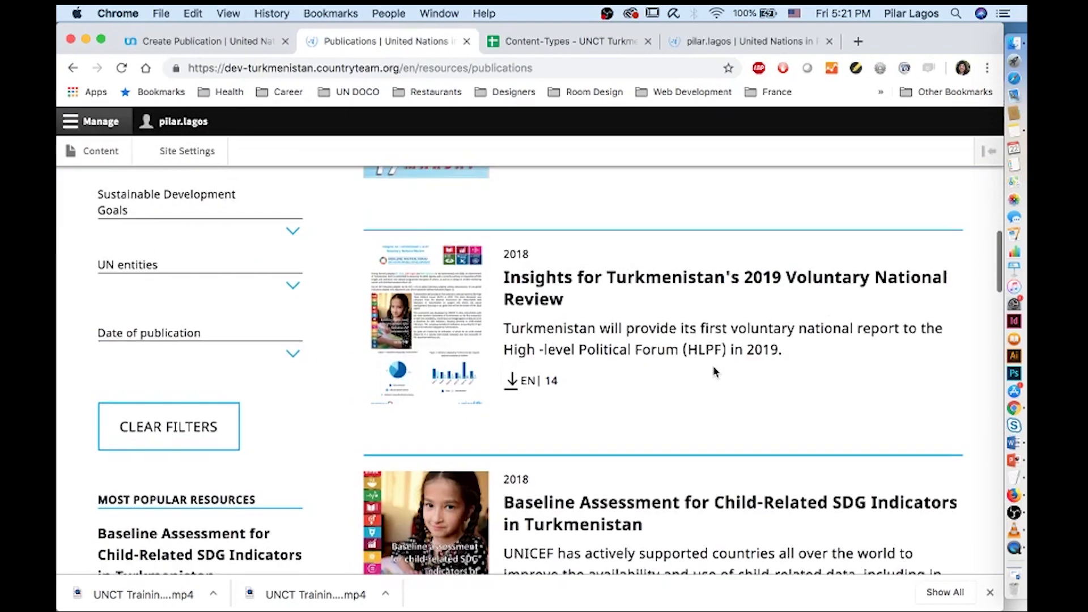
pyautogui.click(626, 292)
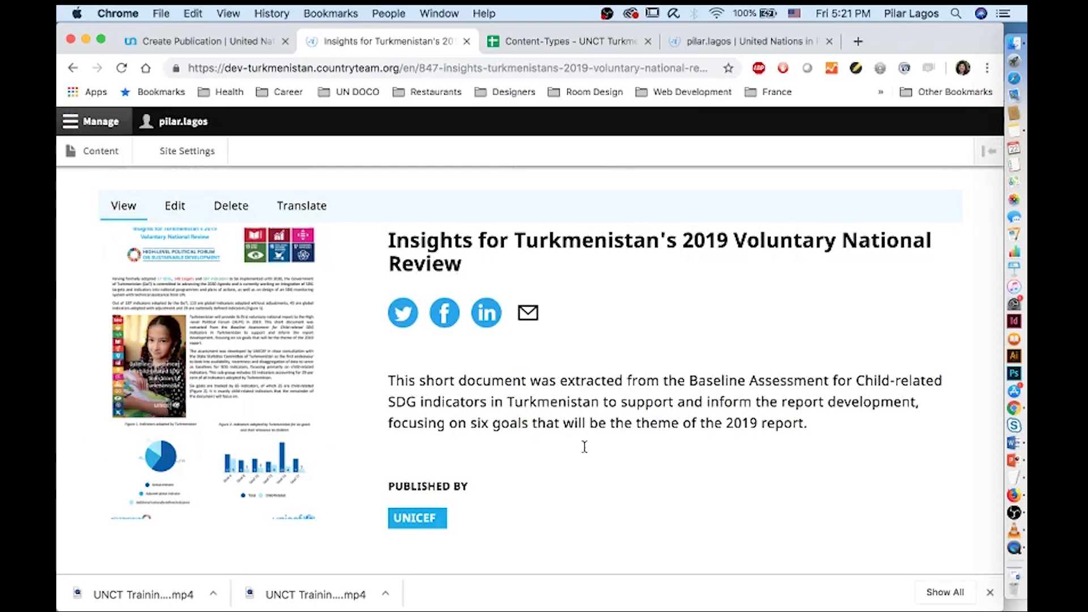
pyautogui.scroll(-3, 592, 474)
pyautogui.scroll(1, 592, 473)
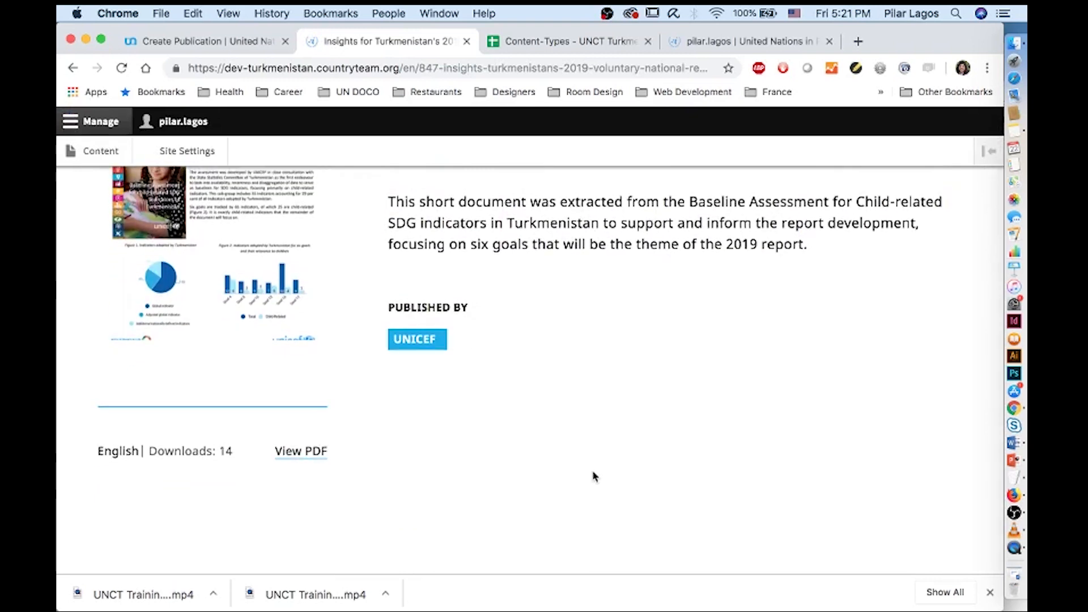
pyautogui.scroll(-6, 594, 474)
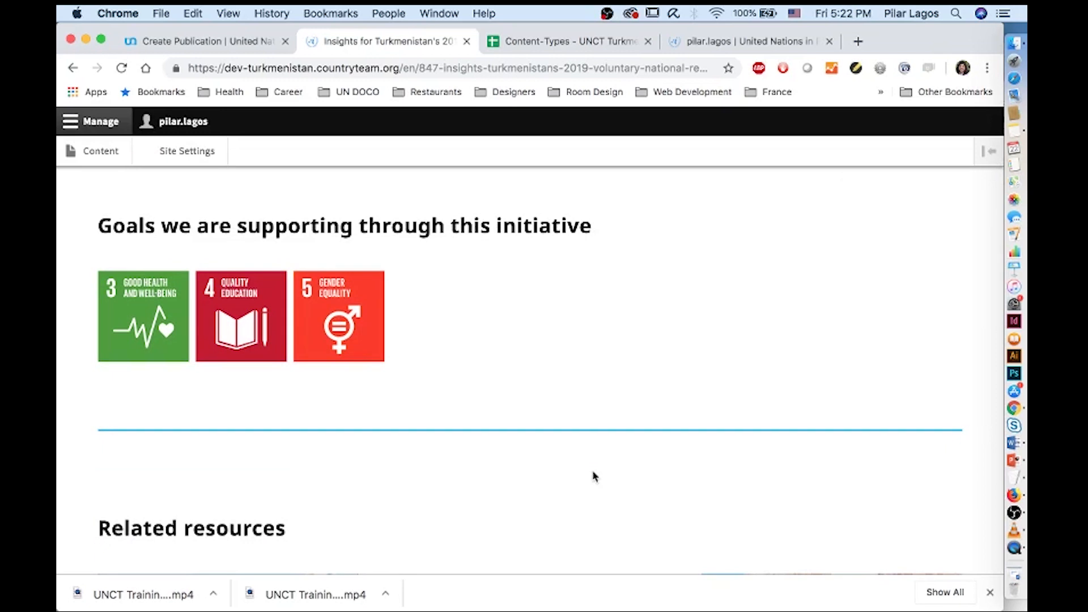
pyautogui.click(197, 38)
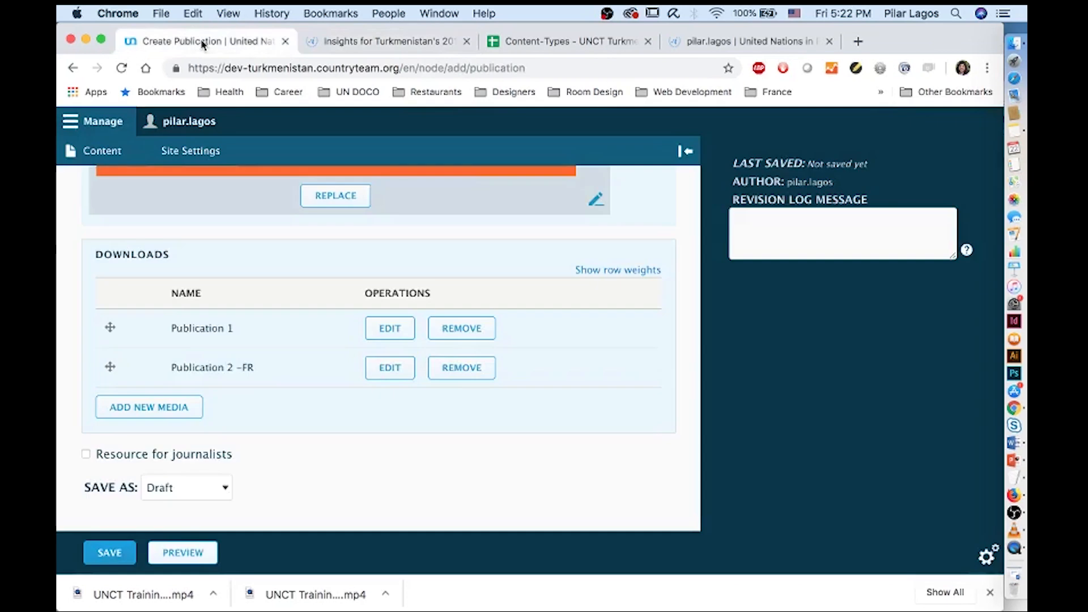
pyautogui.click(113, 155)
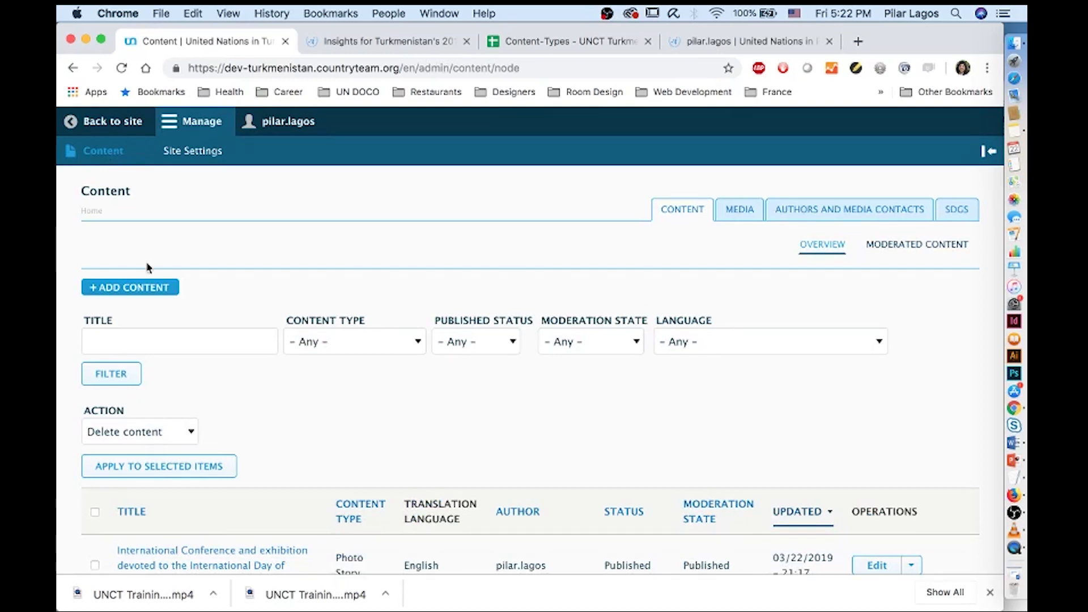
# Start a new Speech content item and open Finder at the training materials folder
pyautogui.click(153, 289)
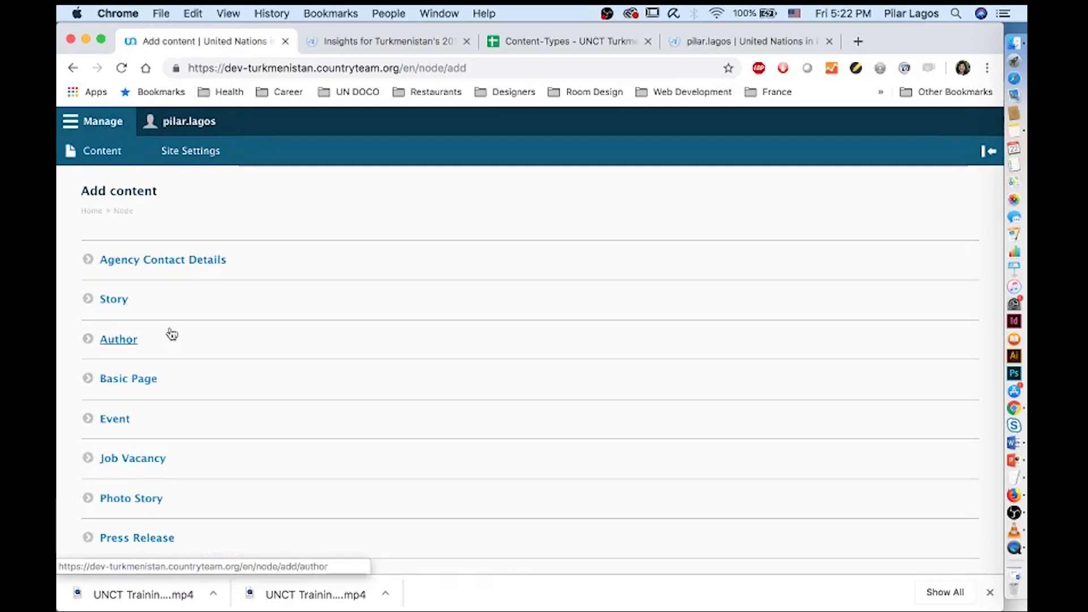
pyautogui.scroll(-3, 164, 317)
pyautogui.click(129, 460)
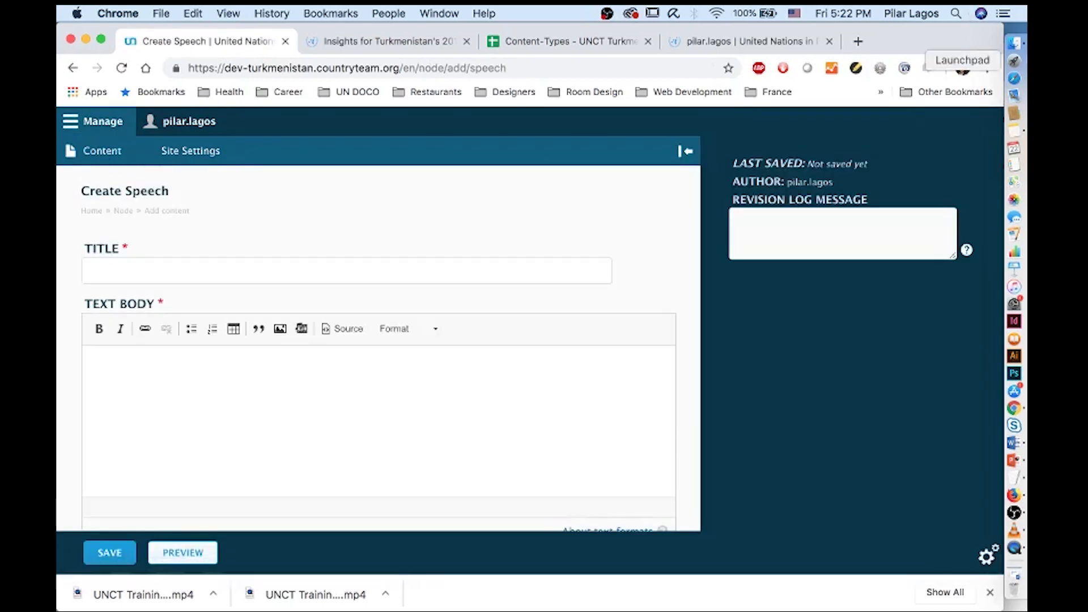
pyautogui.click(1017, 47)
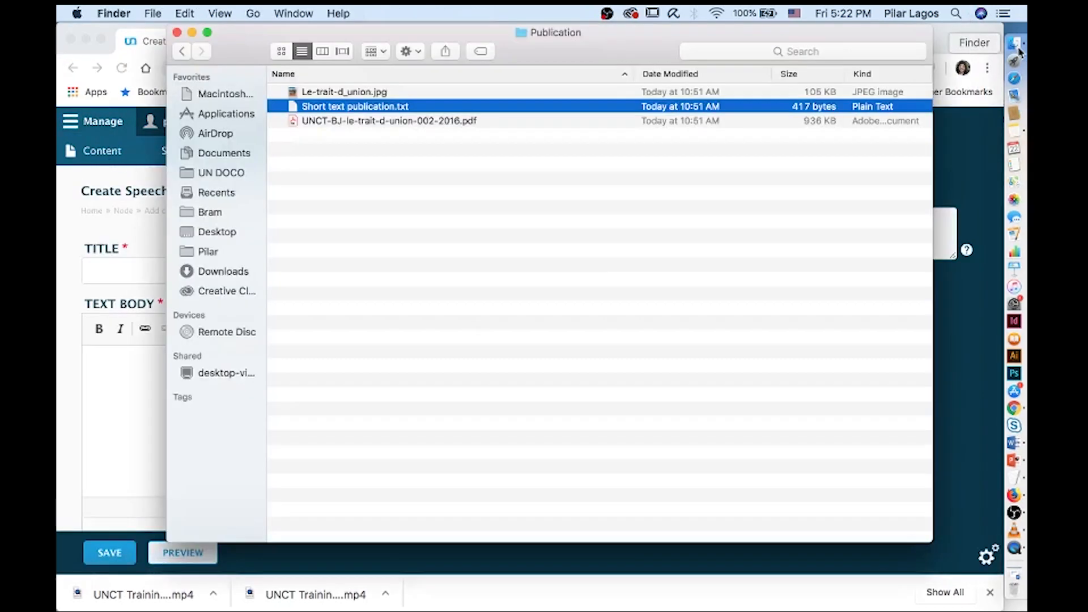
pyautogui.click(182, 51)
# Open Speech.docx from the Speech folder and select its 'World Refugee Day 2017' title for the Title field
pyautogui.doubleClick(314, 149)
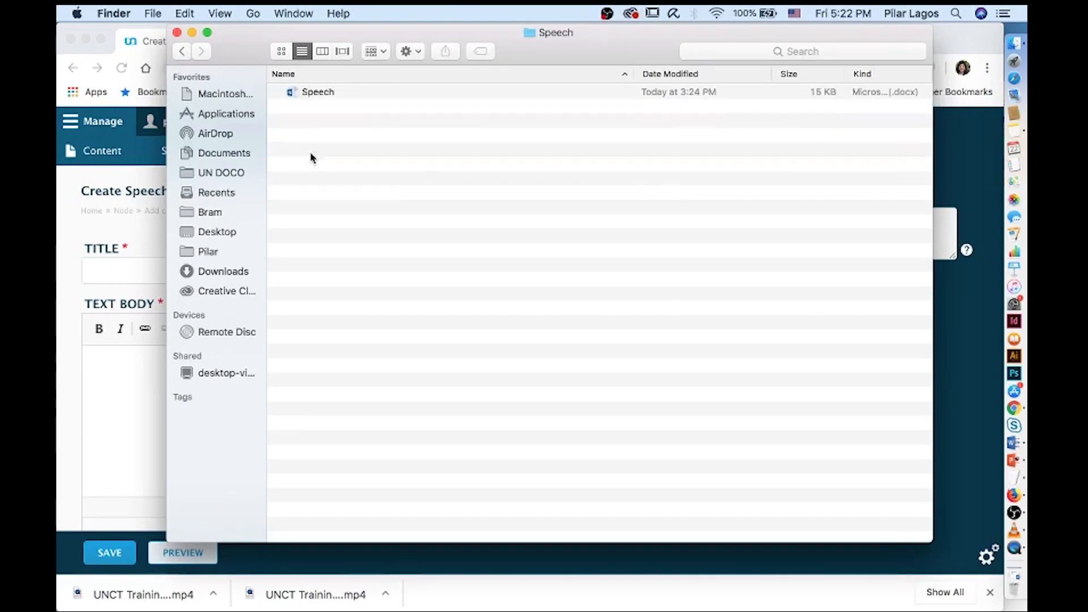
pyautogui.doubleClick(310, 94)
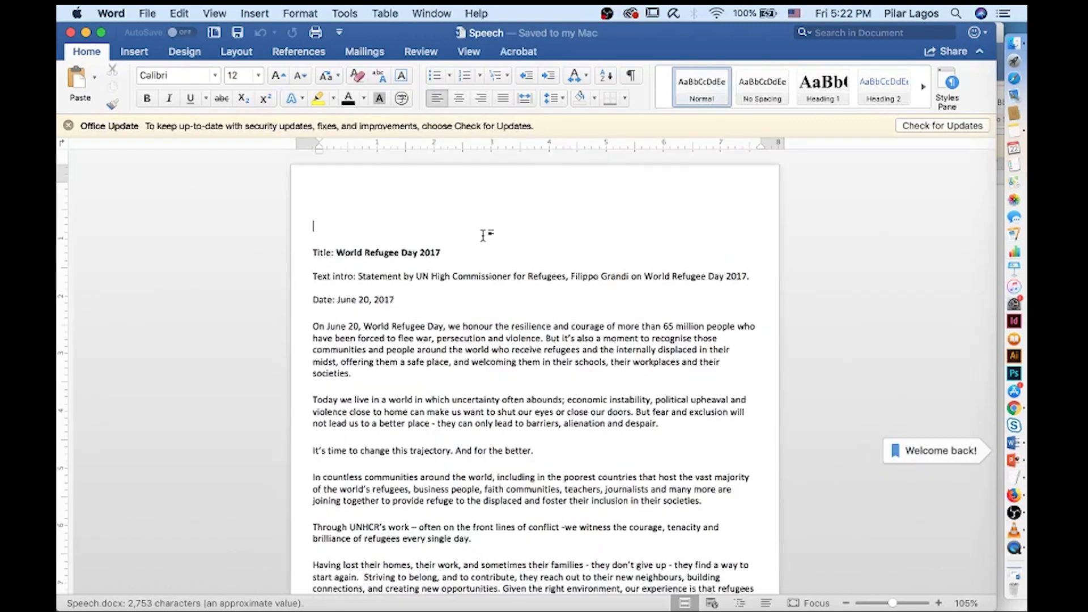
pyautogui.moveTo(336, 253); pyautogui.dragTo(431, 254)
pyautogui.press('super+c')
pyautogui.moveTo(373, 34); pyautogui.dragTo(673, 34)
pyautogui.click(115, 278)
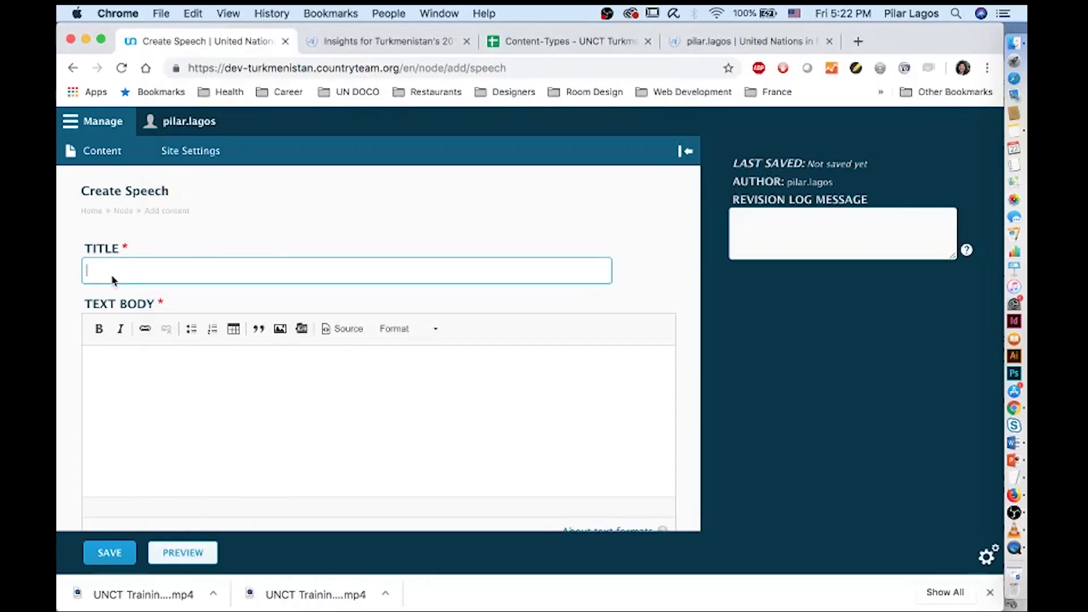
# Paste the title, then move the Word speech text into Text Body with formatting cleaned up
pyautogui.press('super+v')
pyautogui.click(1013, 43)
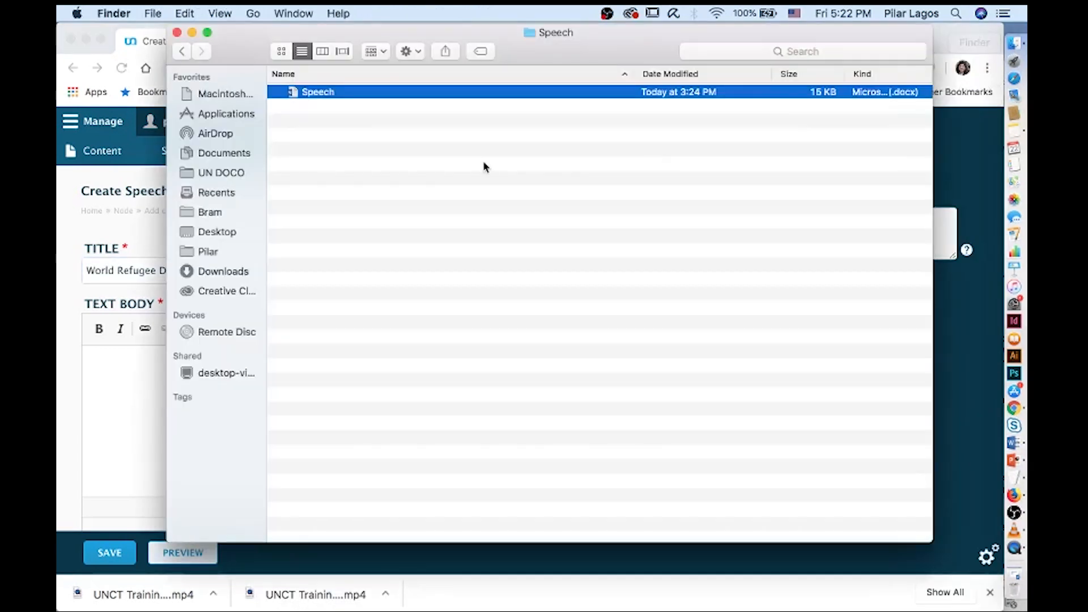
pyautogui.doubleClick(386, 96)
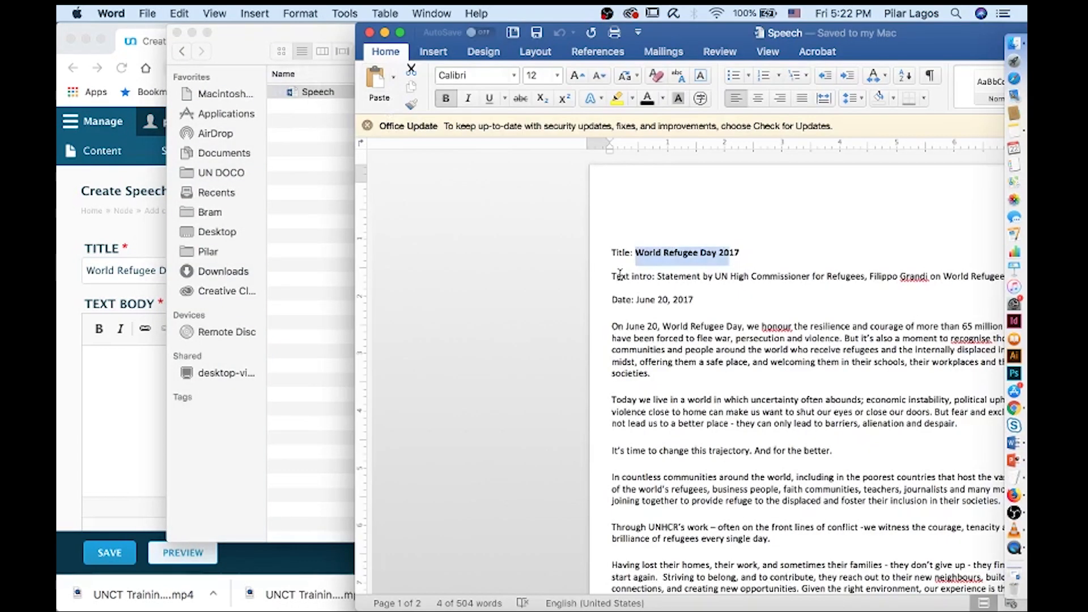
pyautogui.moveTo(660, 278); pyautogui.dragTo(772, 499)
pyautogui.scroll(-5, 744, 456)
pyautogui.moveTo(744, 456); pyautogui.dragTo(740, 565)
pyautogui.press('super+x')
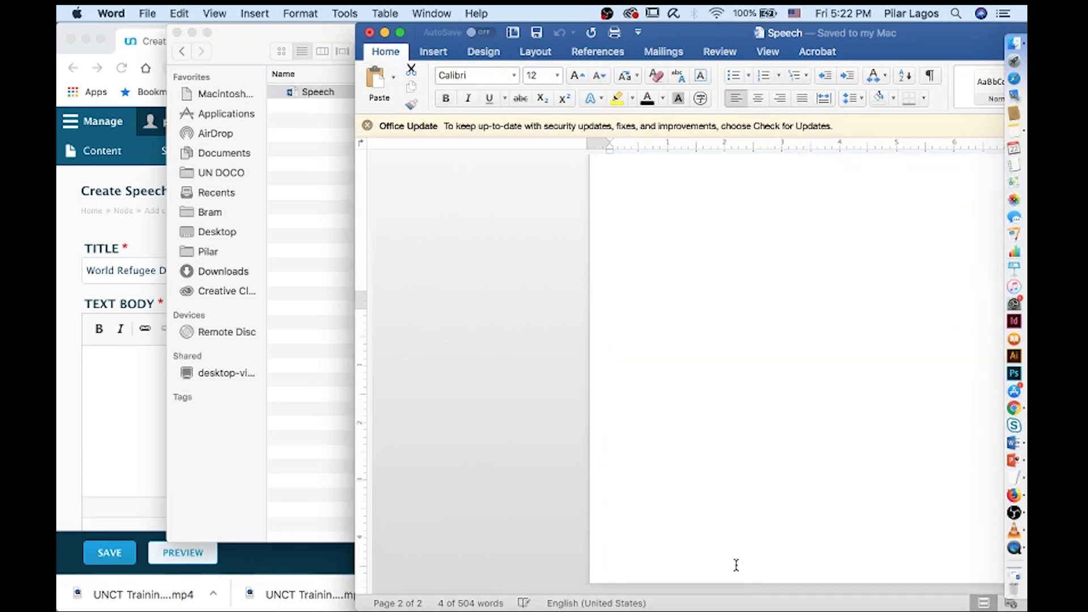
pyautogui.click(67, 380)
pyautogui.click(150, 403)
pyautogui.scroll(-5, 151, 400)
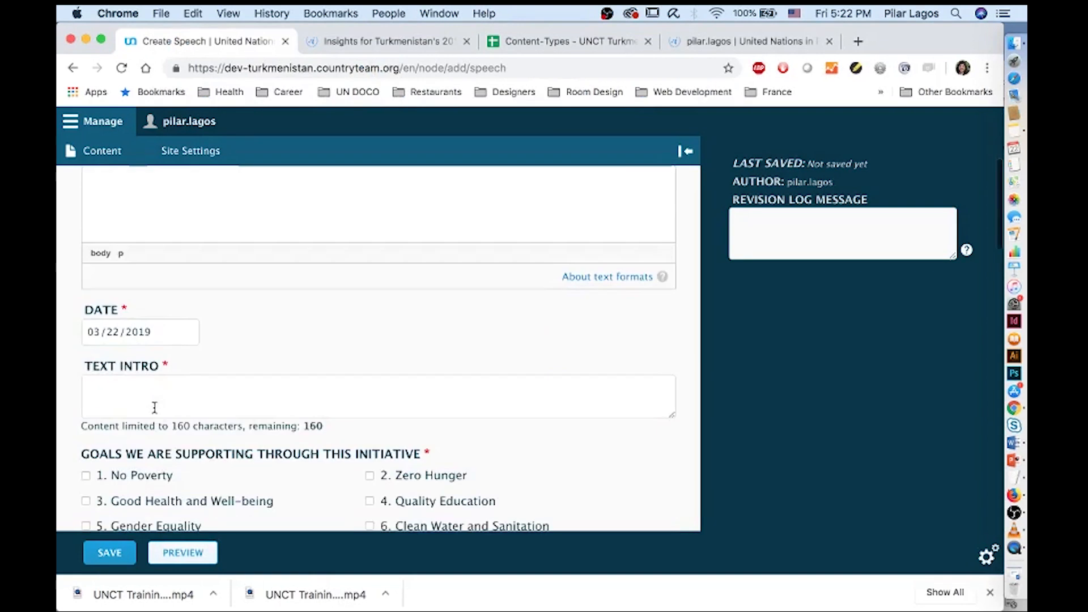
pyautogui.scroll(4, 145, 368)
pyautogui.press('super+v')
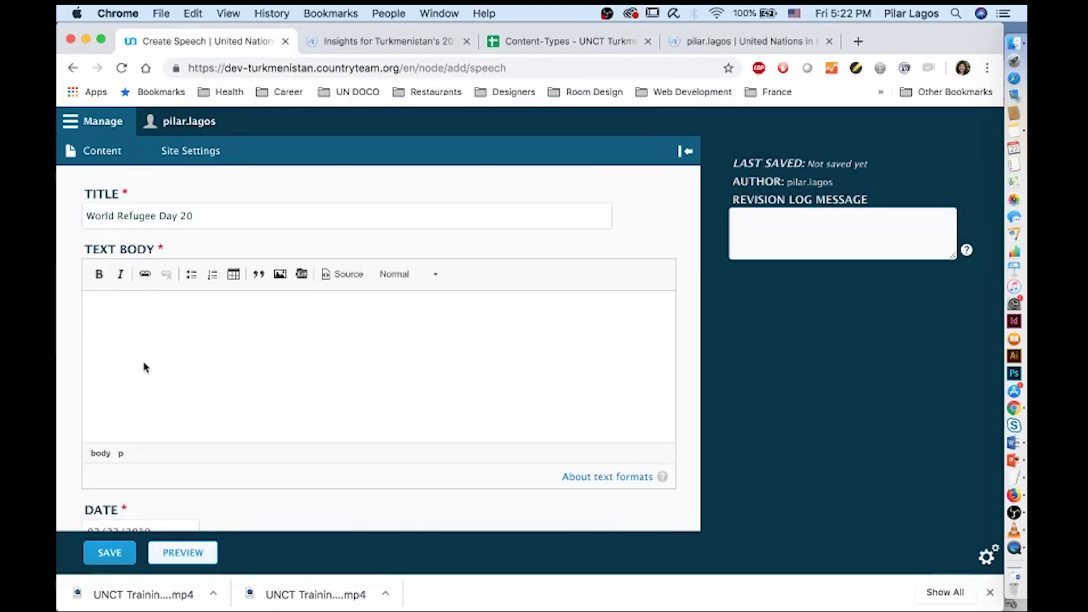
pyautogui.click(660, 170)
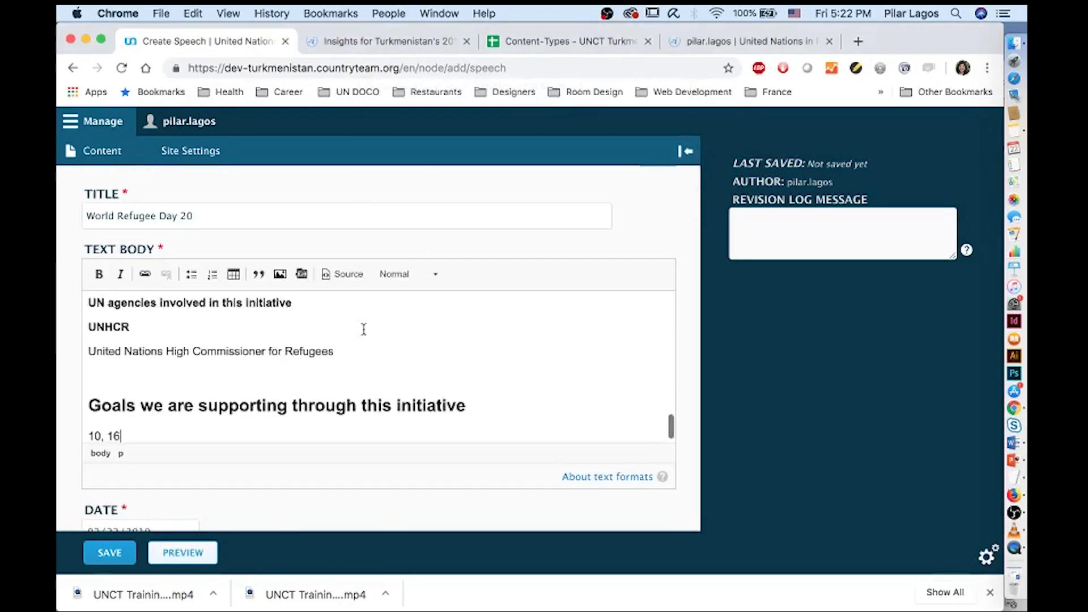
# Move the opening statement line from the body into Text Intro
pyautogui.scroll(15, 243, 365)
pyautogui.doubleClick(147, 322)
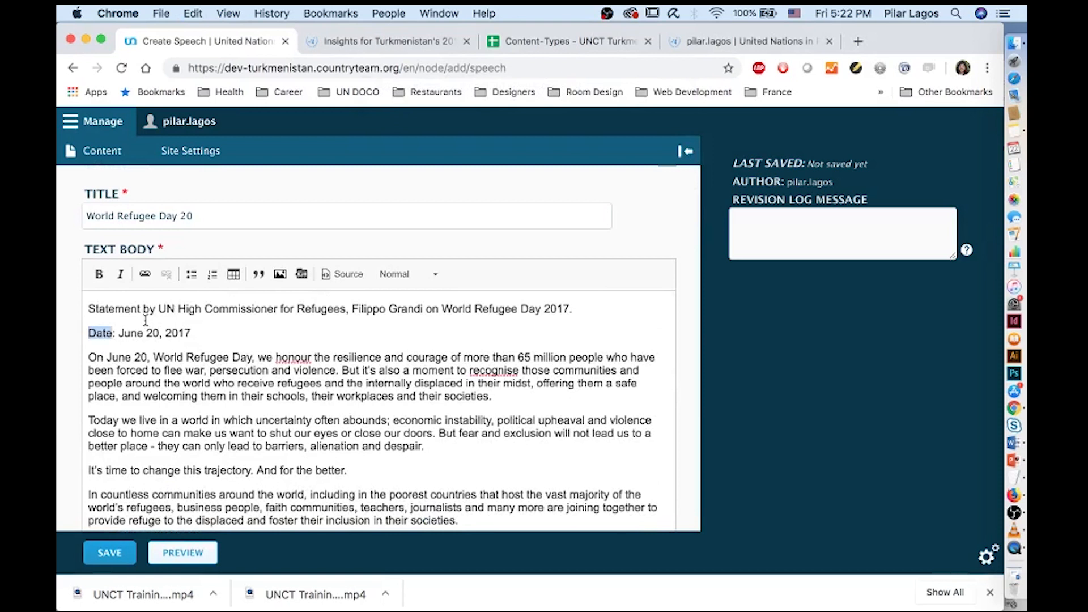
pyautogui.tripleClick(140, 315)
pyautogui.tripleClick(128, 307)
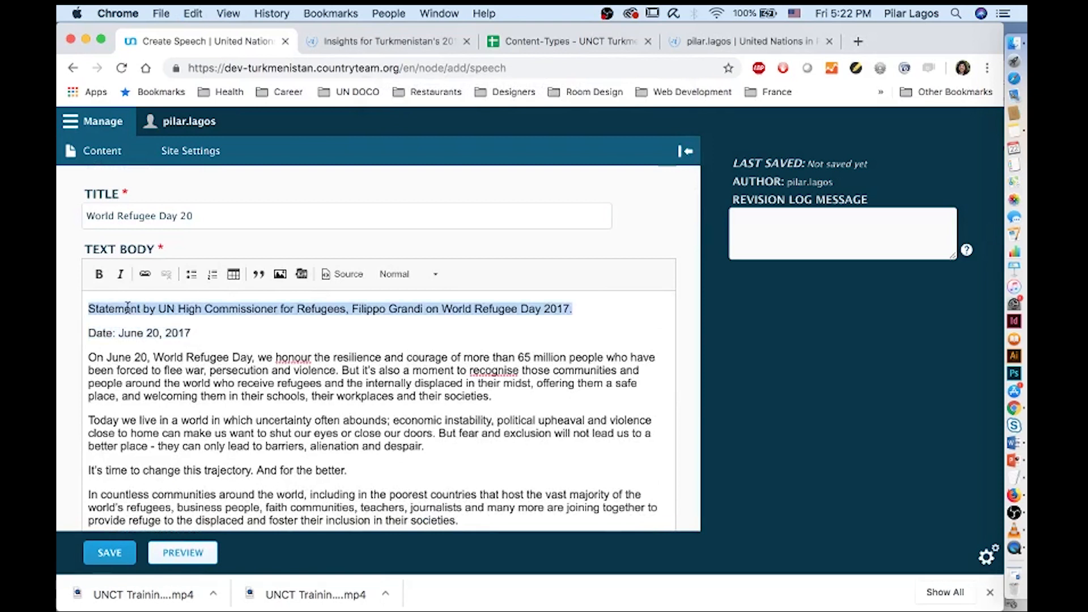
pyautogui.press('super+x')
pyautogui.scroll(-15, 130, 314)
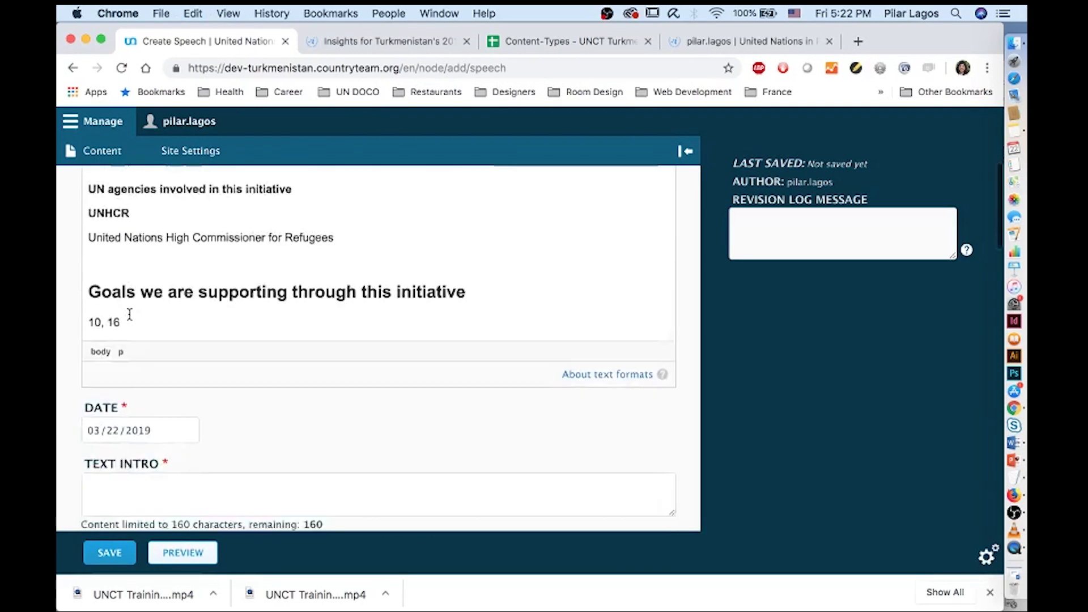
pyautogui.click(123, 435)
pyautogui.press('super+v')
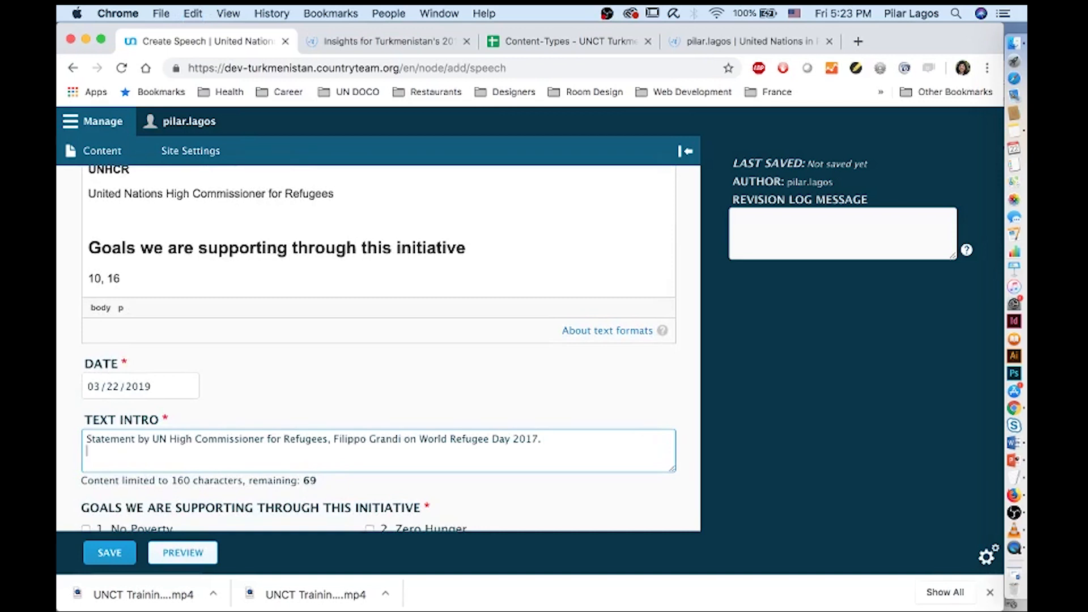
pyautogui.scroll(-20, 378, 345)
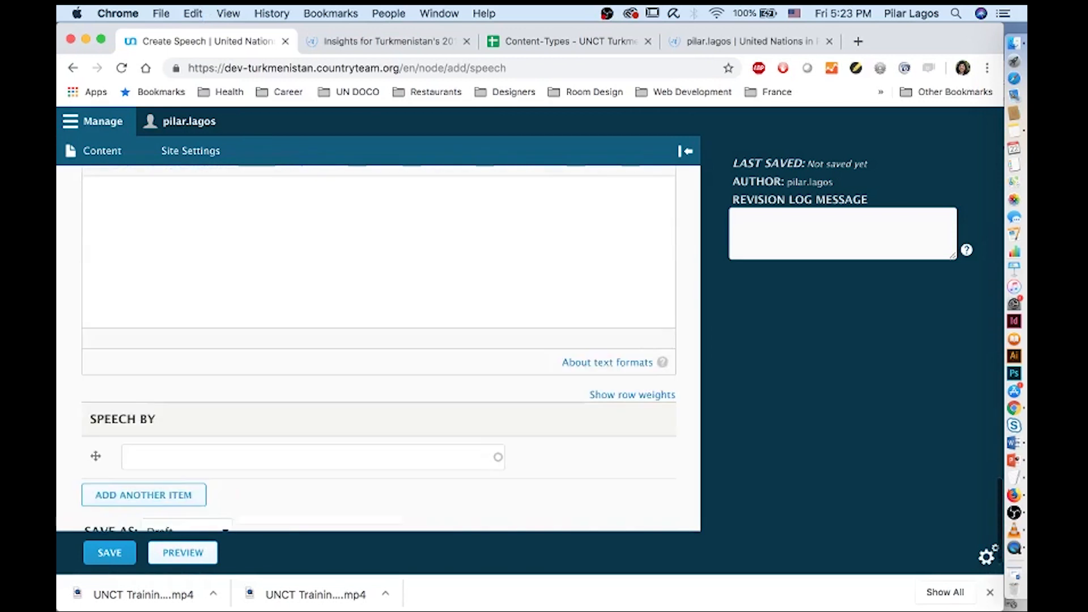
pyautogui.click(215, 468)
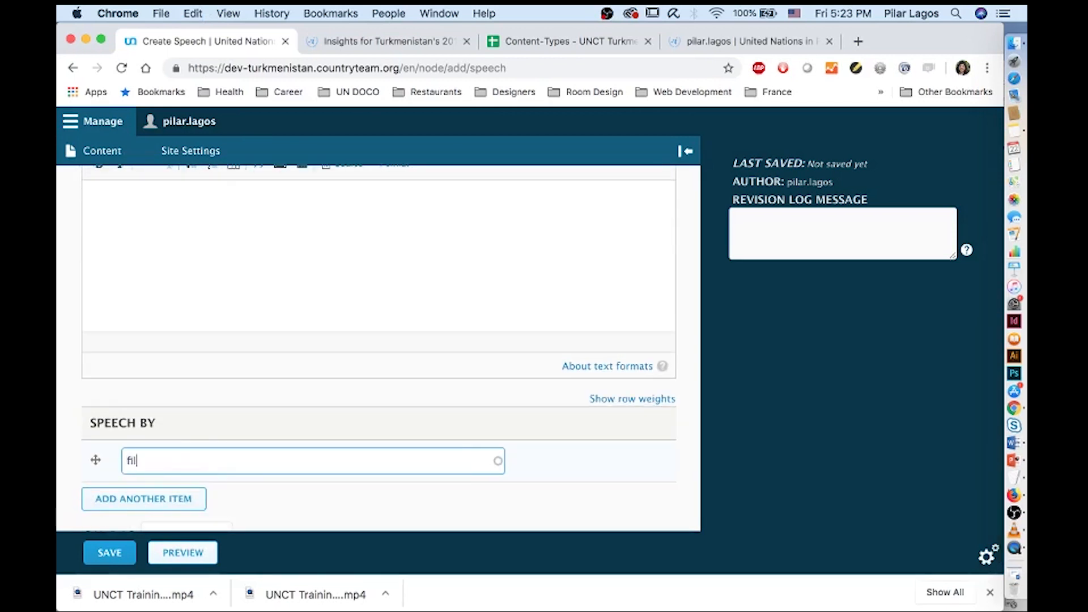
# Set Speech By to the High Commissioner and clear the duplicated speaker, agencies and goals lines from the body
pyautogui.write('fili')
pyautogui.click(230, 483)
pyautogui.scroll(10, 274, 375)
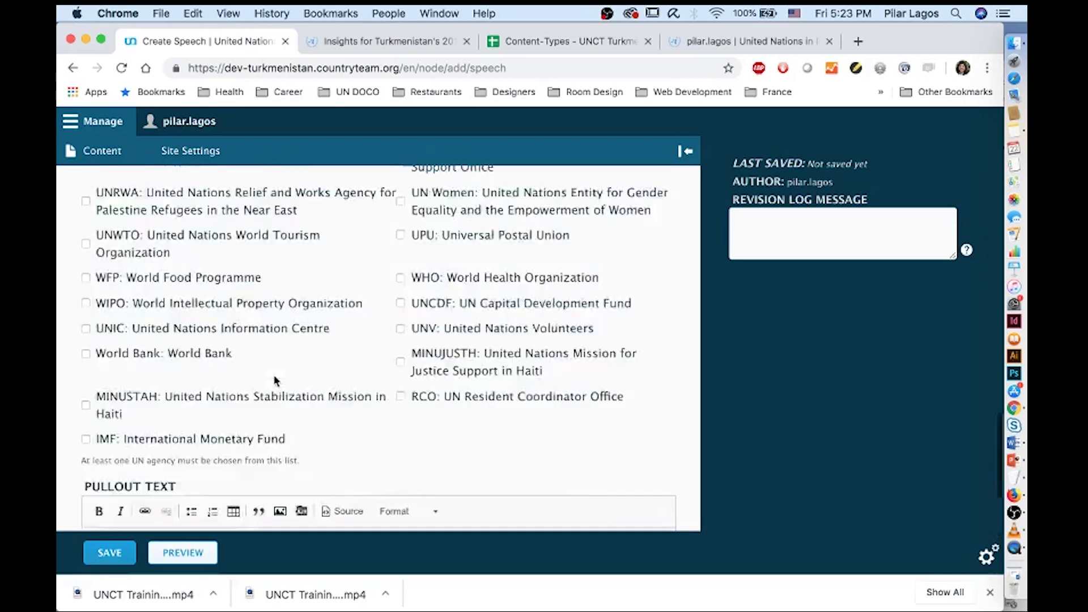
pyautogui.scroll(15, 276, 379)
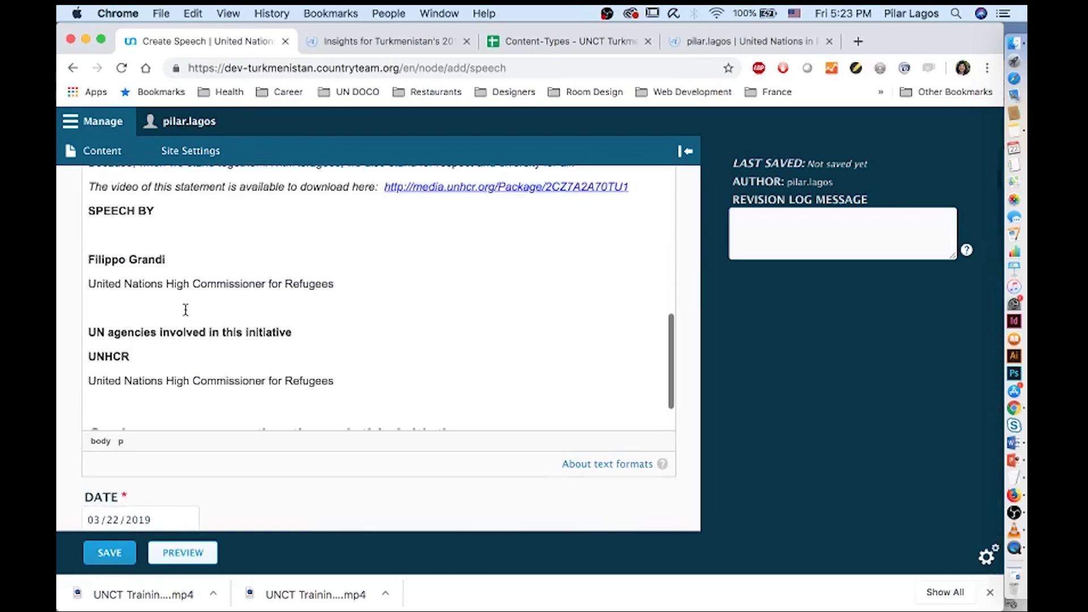
pyautogui.moveTo(89, 211); pyautogui.dragTo(320, 292)
pyautogui.press('BackSpace')
pyautogui.moveTo(352, 335); pyautogui.dragTo(76, 286)
pyautogui.write('=')
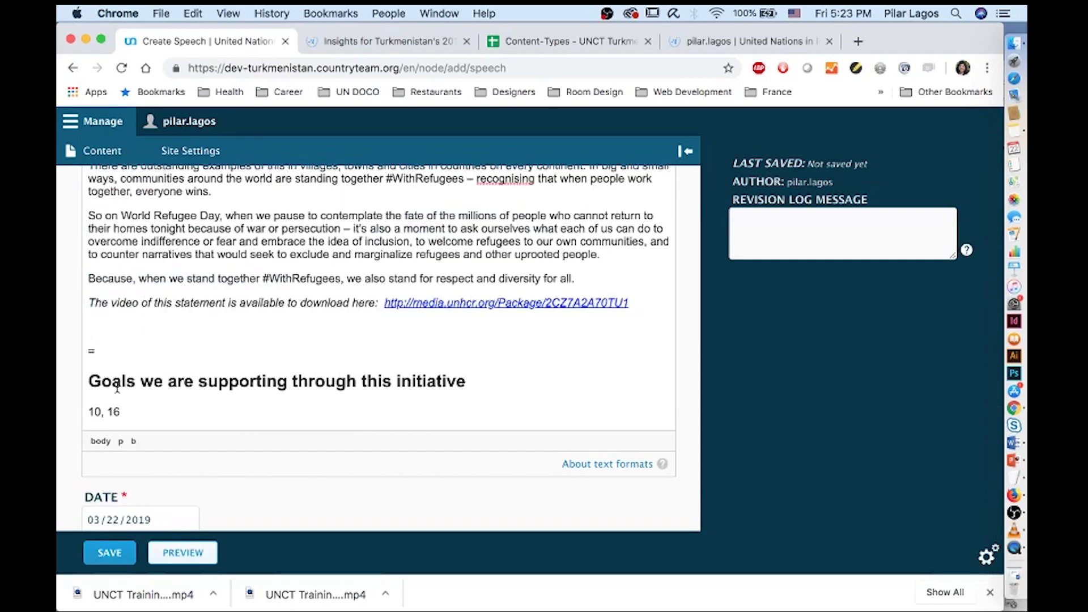
pyautogui.moveTo(124, 412); pyautogui.dragTo(68, 347)
pyautogui.press('BackSpace')
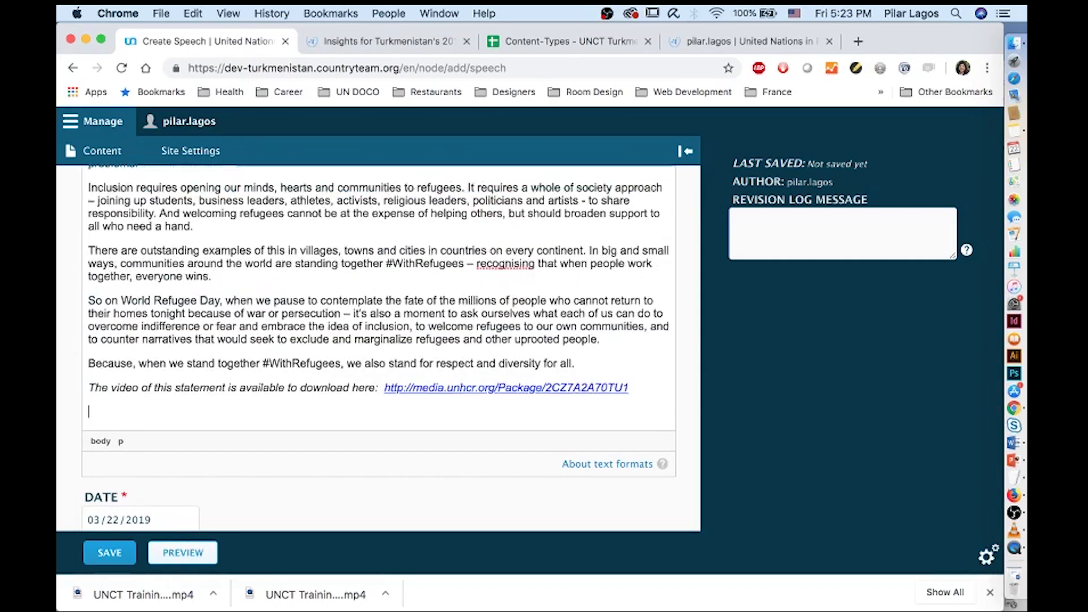
# Tick SDGs 10 Reduced Inequality and 16 Peace and Justice, and UNHCR as the agency
pyautogui.scroll(-10, 250, 389)
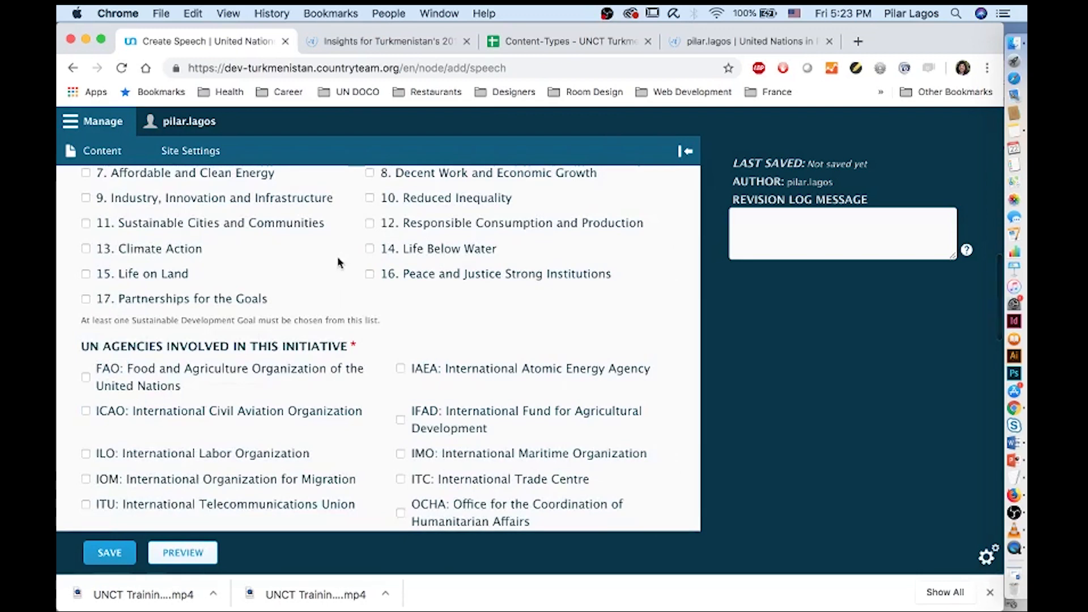
pyautogui.scroll(2, 339, 260)
pyautogui.click(369, 248)
pyautogui.click(370, 322)
pyautogui.scroll(-5, 371, 396)
pyautogui.scroll(-5, 371, 417)
pyautogui.scroll(-1, 371, 417)
pyautogui.click(400, 313)
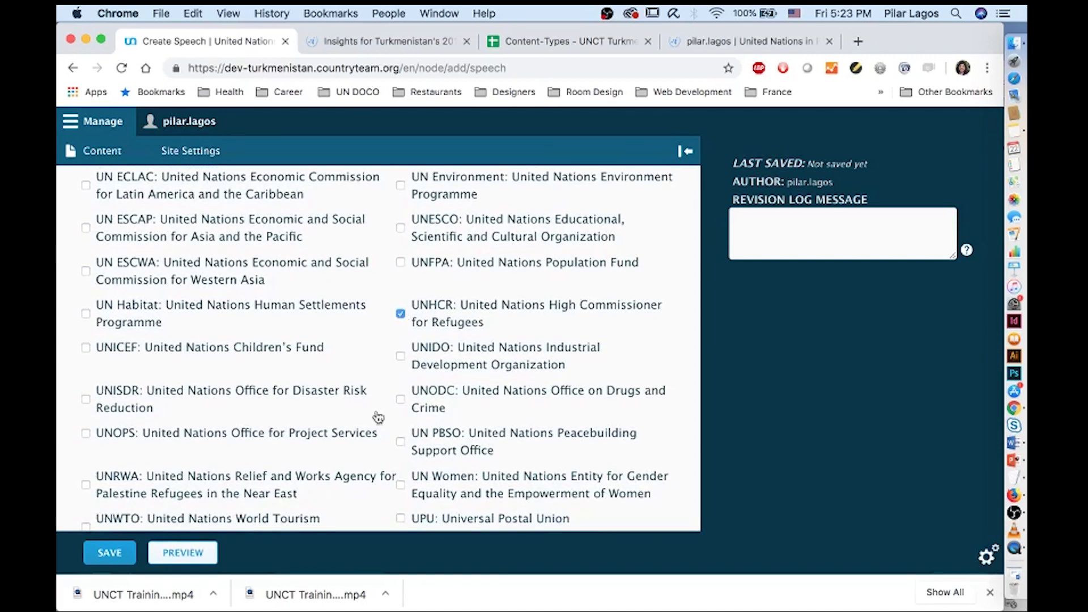
# Delete the leftover Date line and empty first line from the Text Body
pyautogui.scroll(-10, 378, 418)
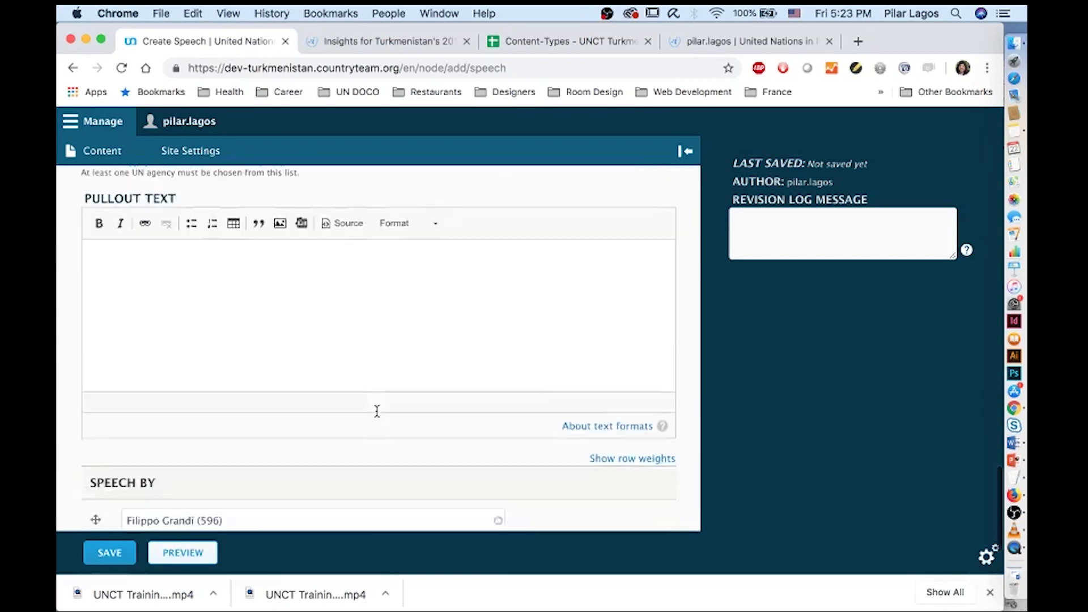
pyautogui.scroll(-3, 377, 412)
pyautogui.scroll(10, 377, 416)
pyautogui.scroll(-5, 378, 418)
pyautogui.scroll(-5, 378, 418)
pyautogui.scroll(15, 376, 412)
pyautogui.scroll(-5, 375, 409)
pyautogui.scroll(1, 375, 407)
pyautogui.scroll(-5, 375, 406)
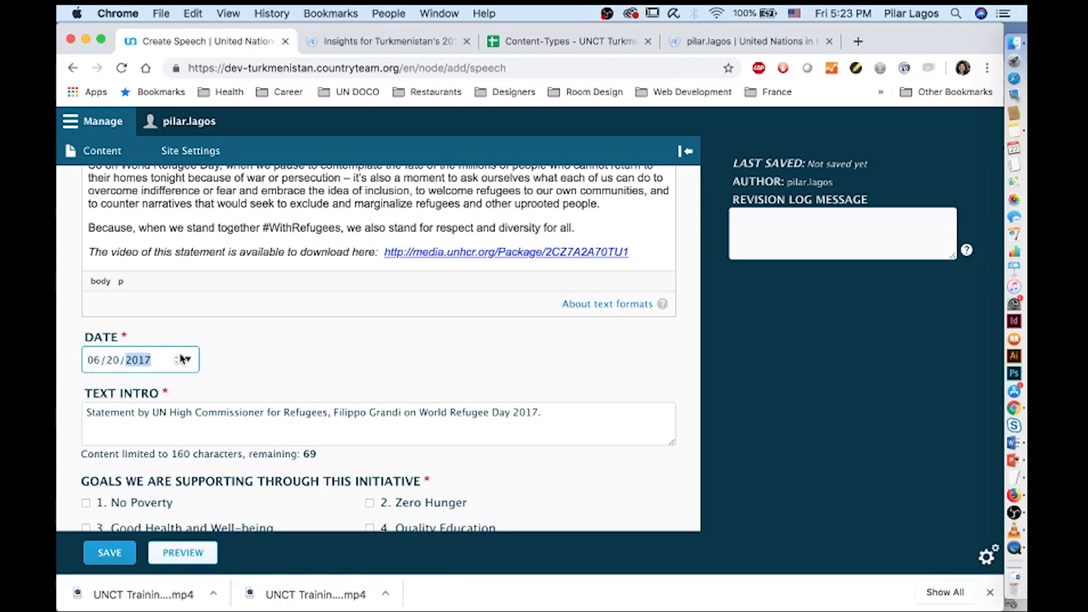
pyautogui.scroll(10, 187, 357)
pyautogui.scroll(3, 190, 321)
pyautogui.moveTo(195, 363); pyautogui.dragTo(59, 365)
pyautogui.press('BackSpace')
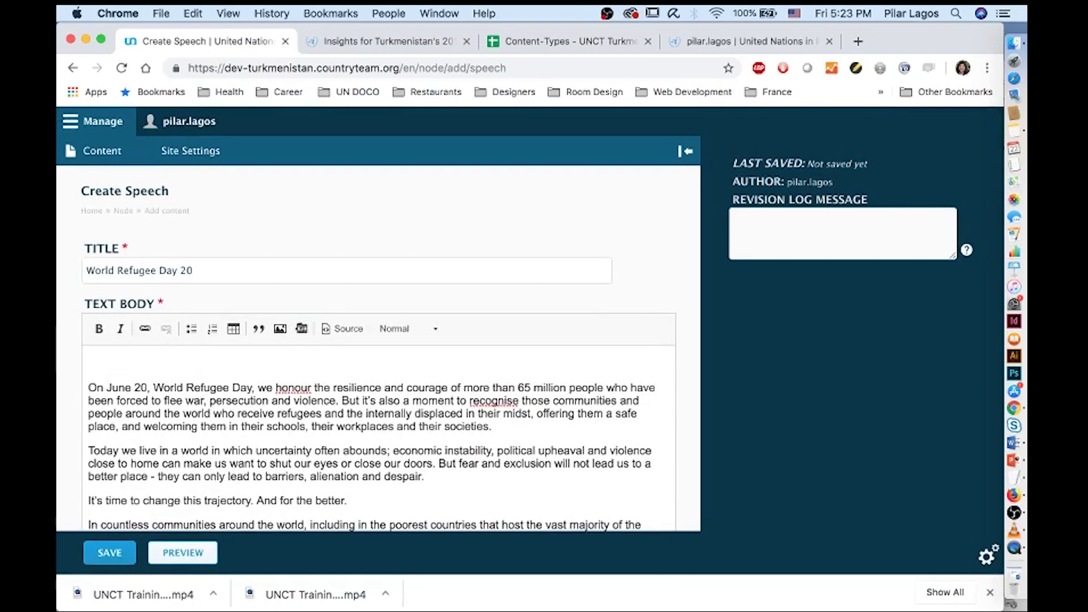
pyautogui.press('BackSpace')
pyautogui.scroll(-15, 378, 348)
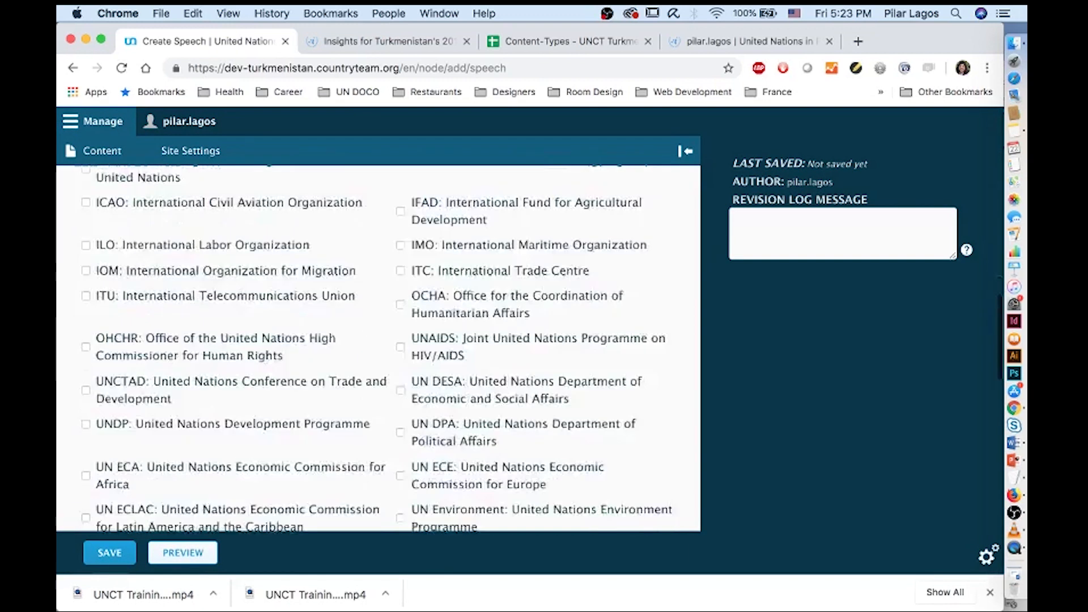
pyautogui.scroll(-10, 66, 461)
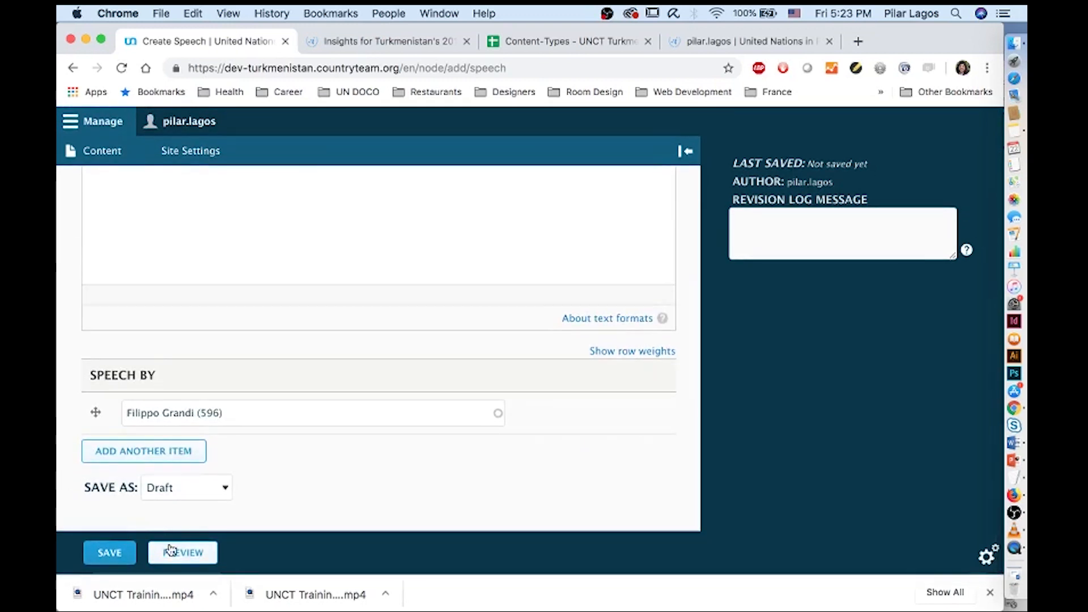
# Preview the World Refugee Day speech page, scroll through it, then bring up the Leave preview confirmation
pyautogui.click(179, 550)
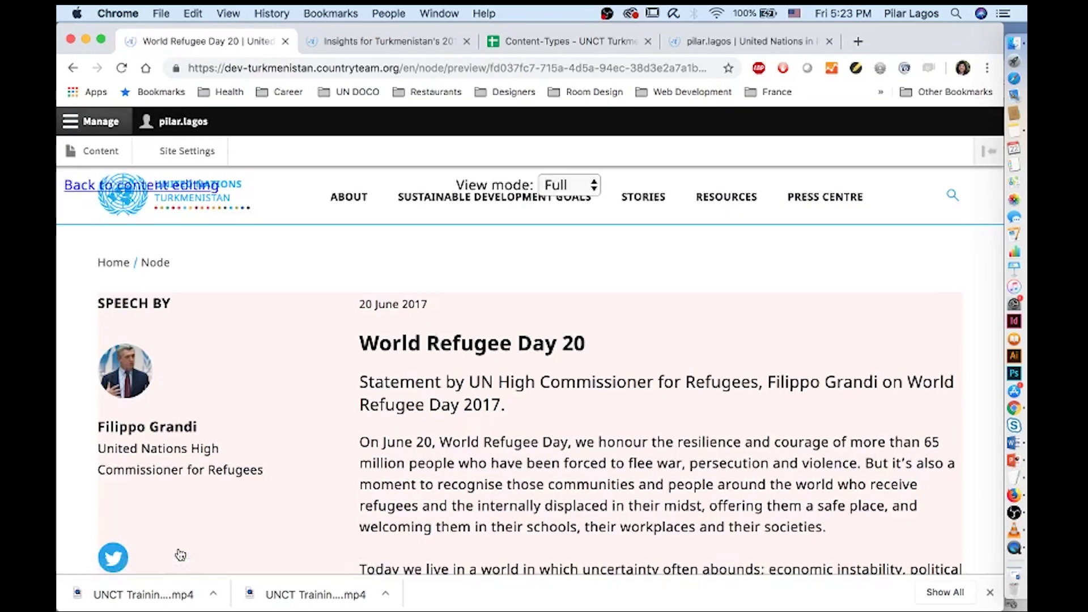
pyautogui.scroll(-1, 181, 555)
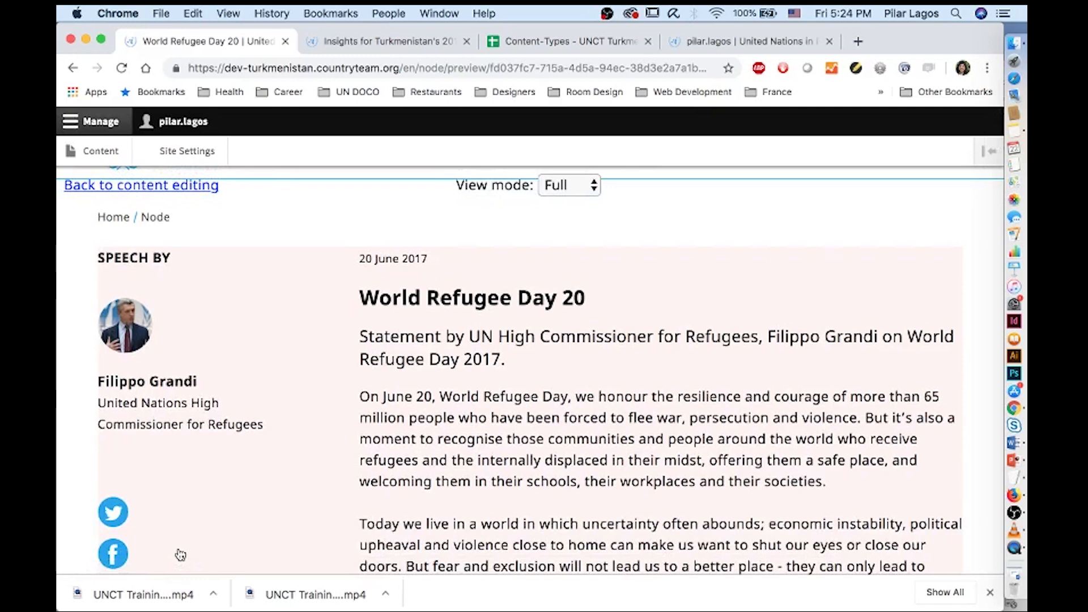
pyautogui.scroll(-15, 286, 426)
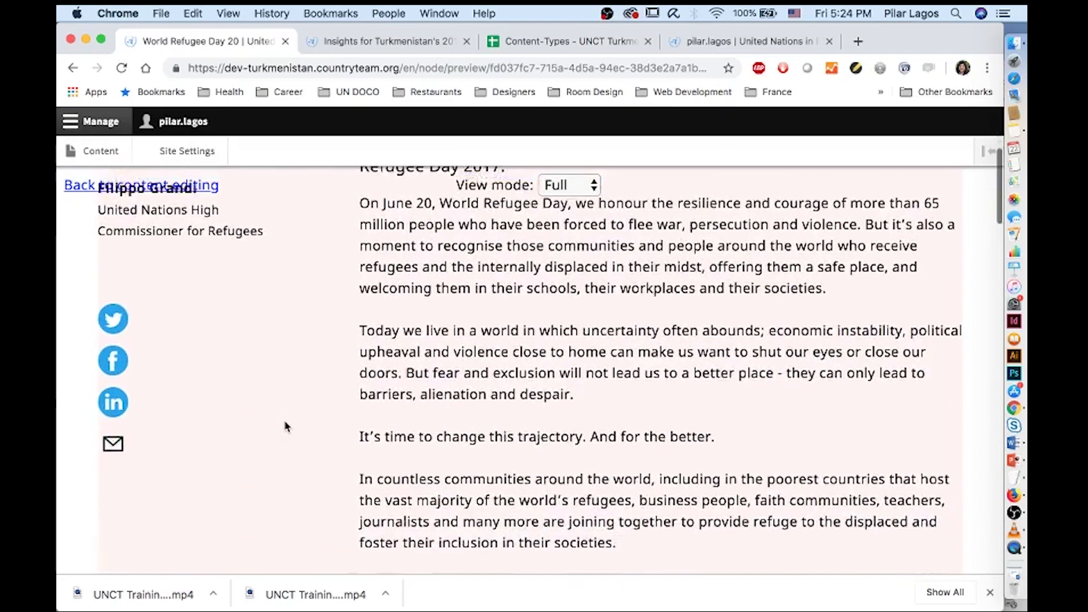
pyautogui.scroll(-10, 287, 426)
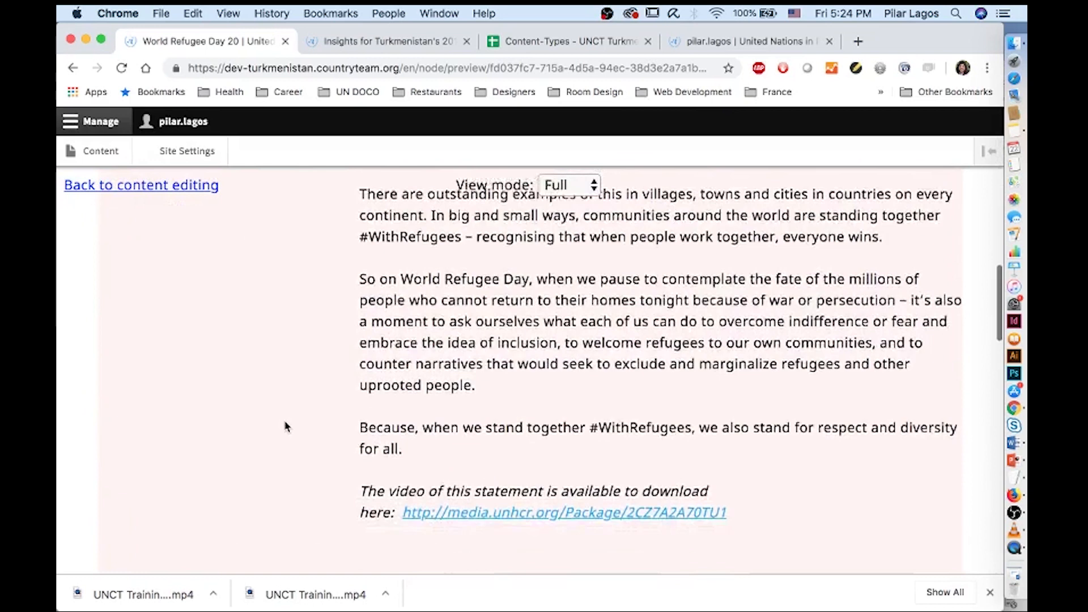
pyautogui.scroll(-8, 286, 426)
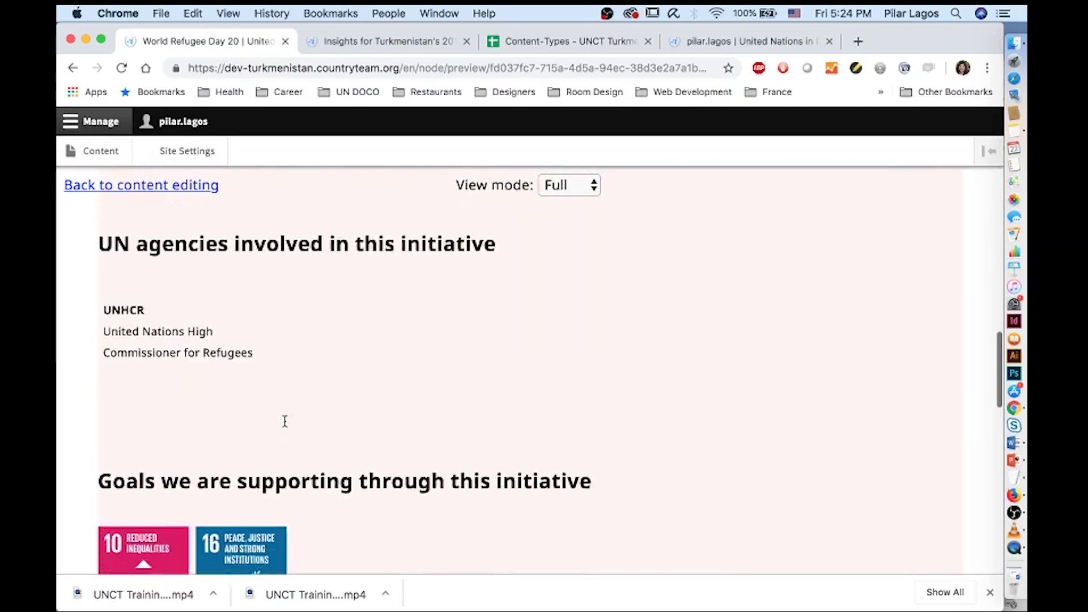
pyautogui.scroll(20, 286, 426)
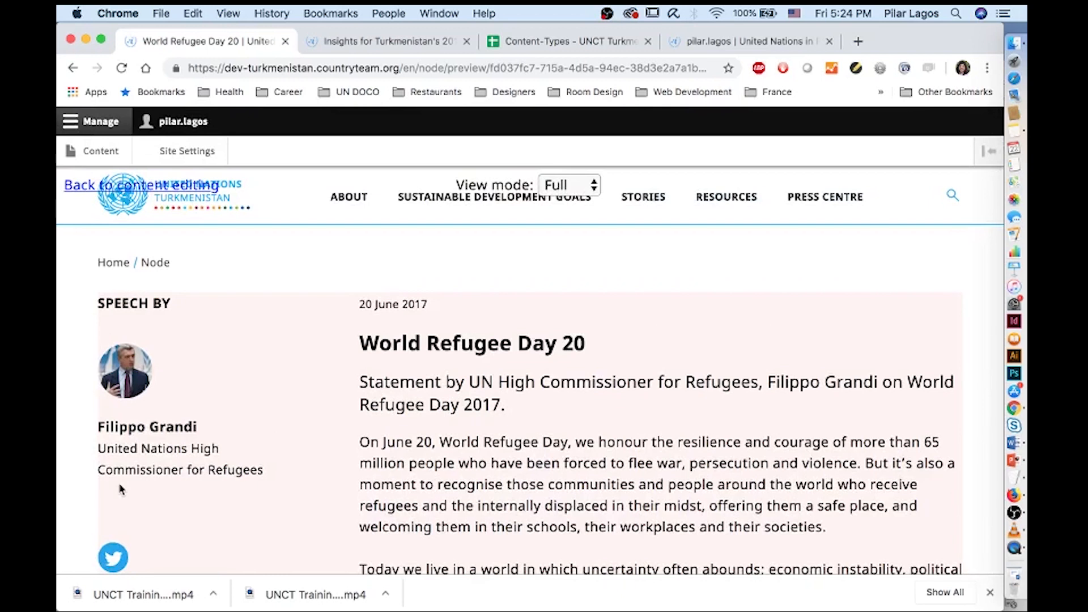
pyautogui.click(81, 154)
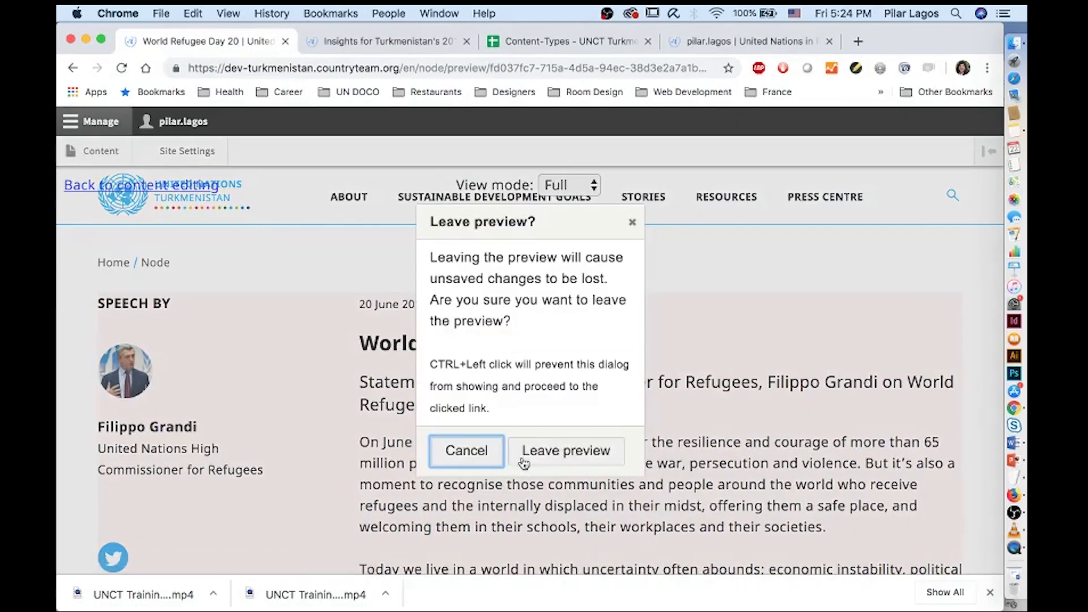
pyautogui.click(558, 460)
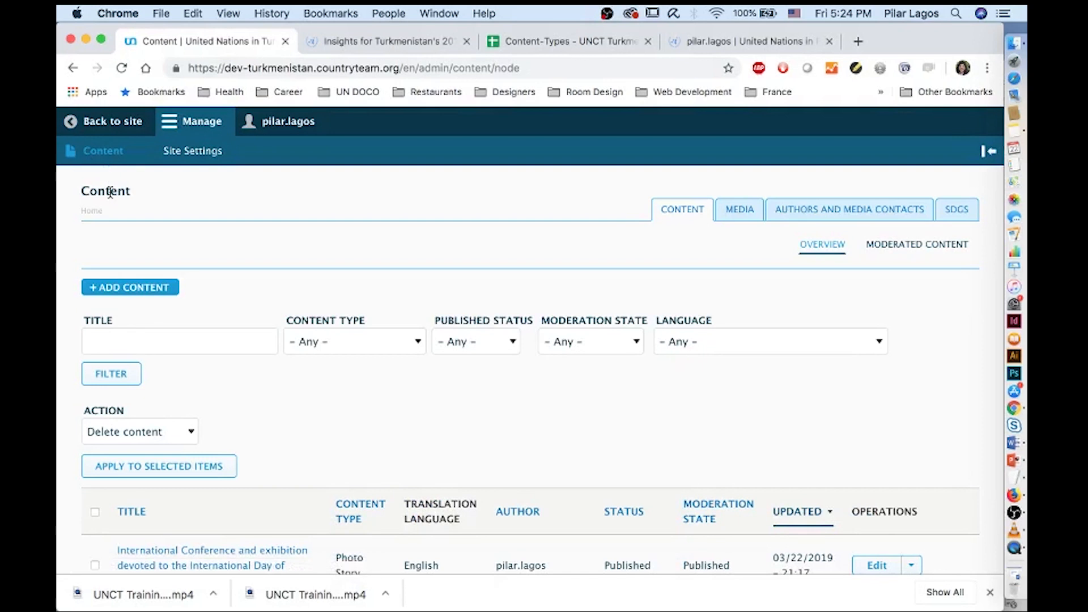
# Start a blank Press Release and bring up Finder's Speech folder alongside it
pyautogui.click(120, 289)
pyautogui.scroll(-4, 126, 329)
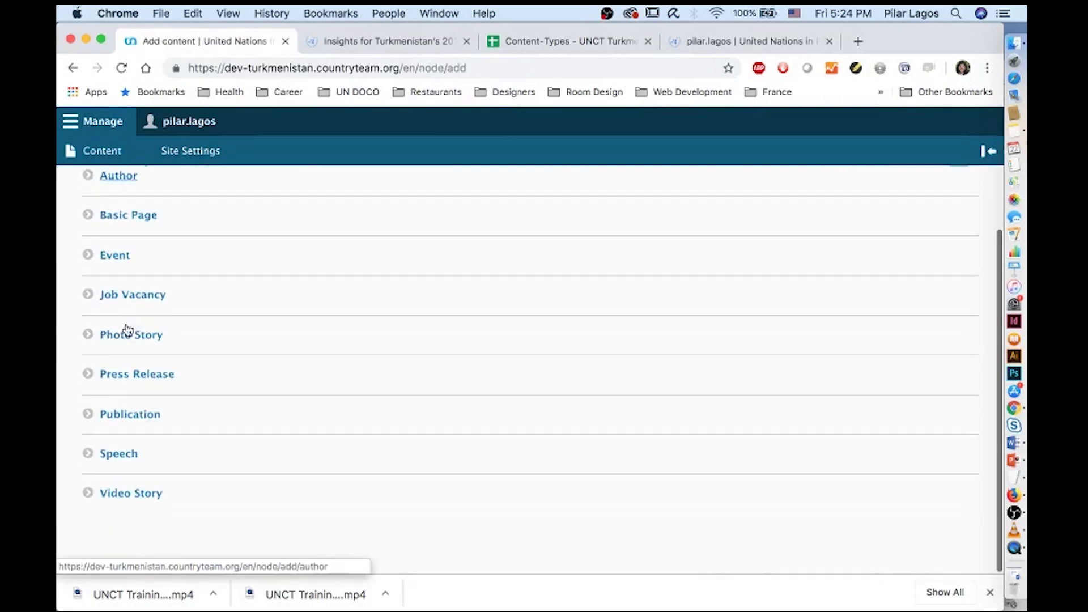
pyautogui.click(125, 365)
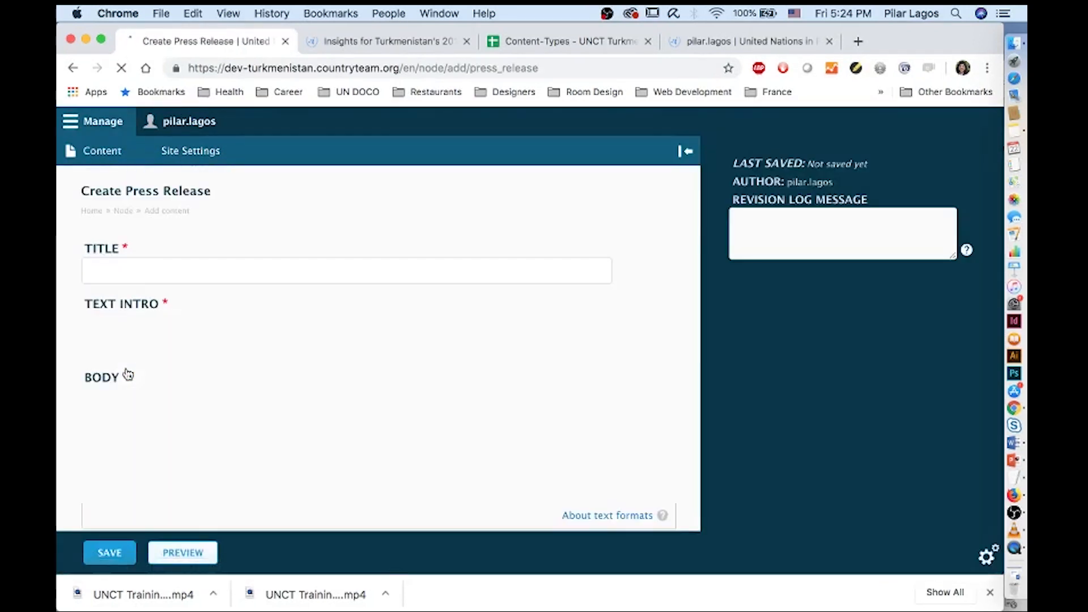
pyautogui.click(1014, 43)
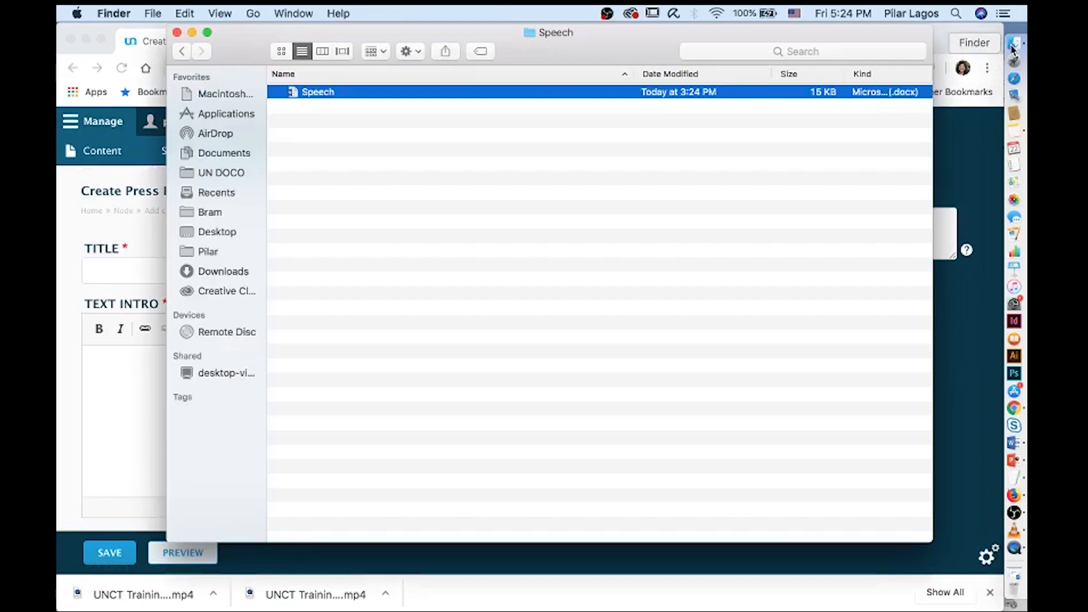
# Open the press release .docx and move its three-line 'UN Rwanda joins hands…' title into Title
pyautogui.click(182, 52)
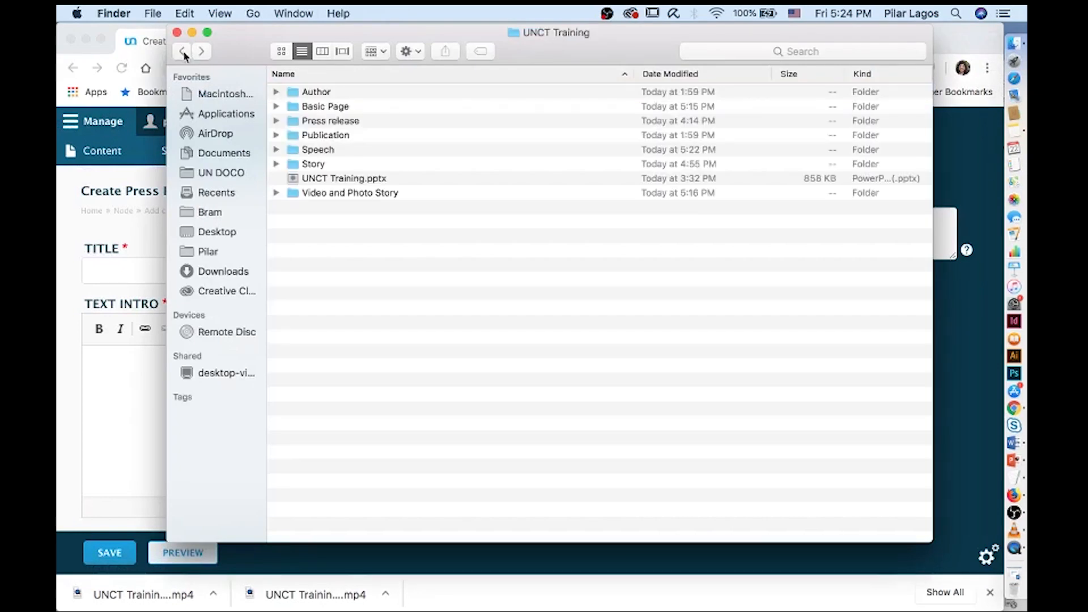
pyautogui.doubleClick(329, 122)
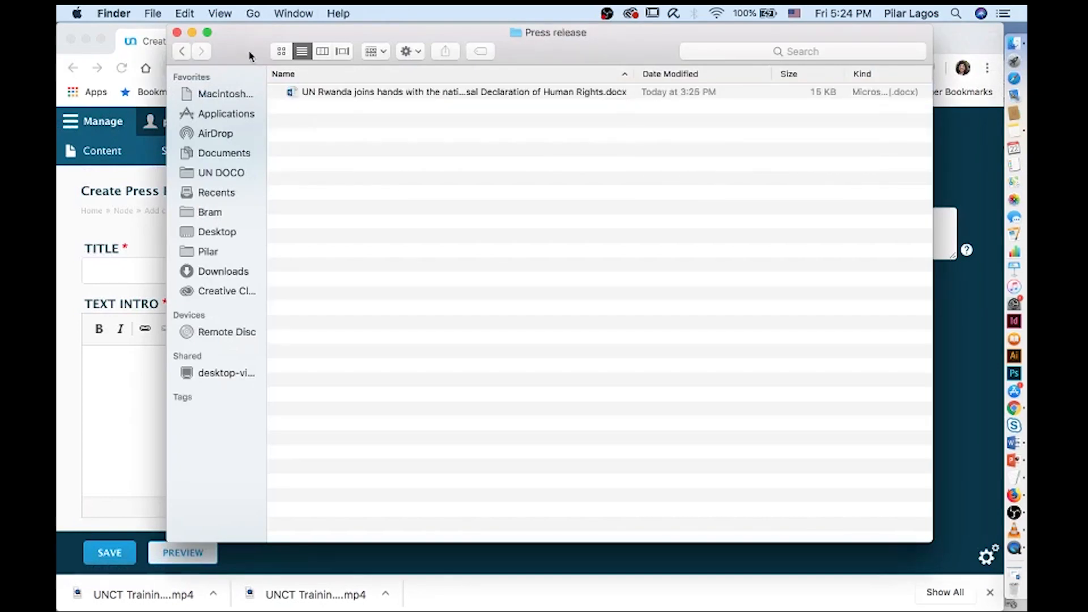
pyautogui.moveTo(254, 60); pyautogui.dragTo(622, 113)
pyautogui.doubleClick(730, 151)
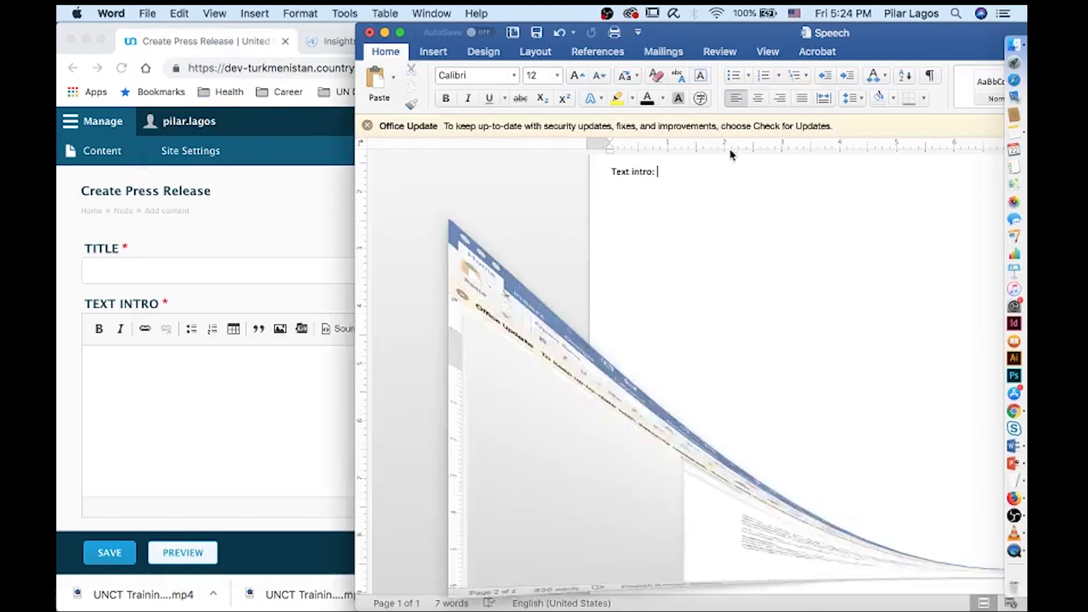
pyautogui.scroll(12, 492, 297)
pyautogui.click(496, 292)
pyautogui.moveTo(655, 299); pyautogui.dragTo(252, 168)
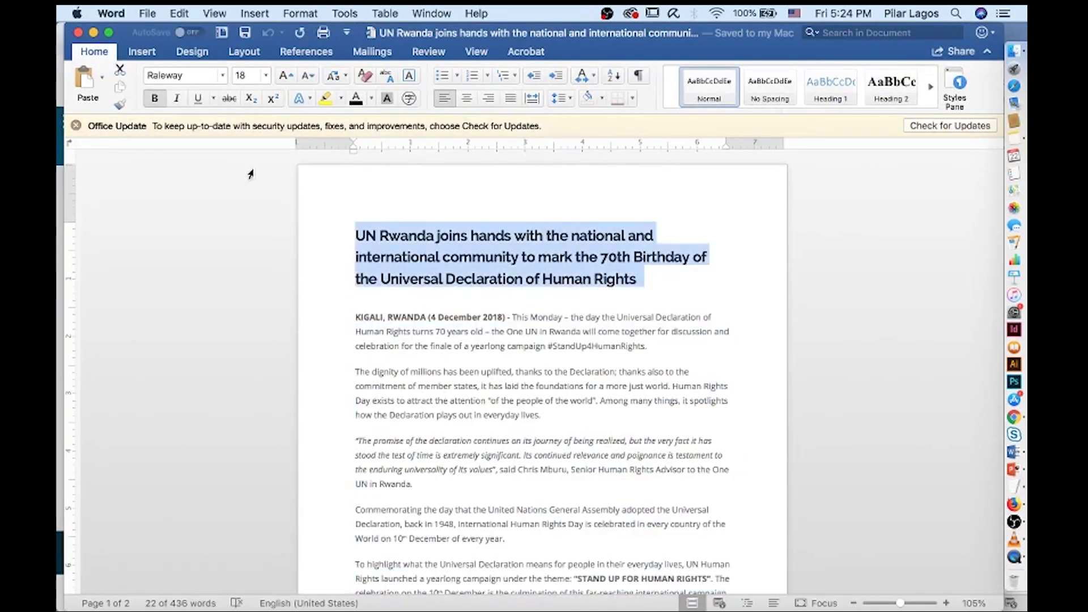
pyautogui.press('BackSpace')
pyautogui.moveTo(66, 182); pyautogui.dragTo(213, 182)
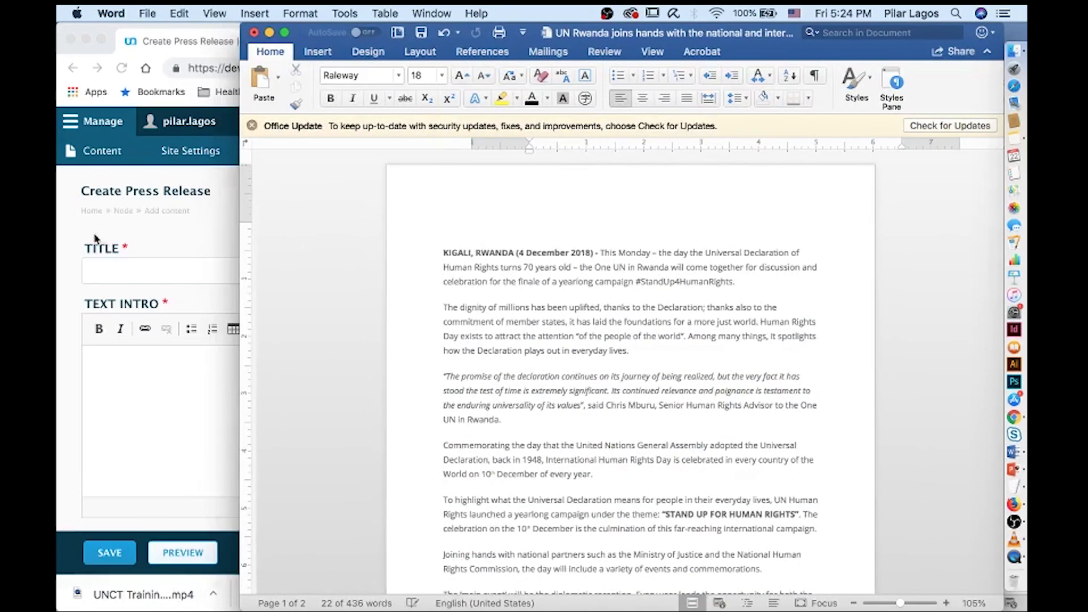
pyautogui.click(124, 268)
pyautogui.press('super+v')
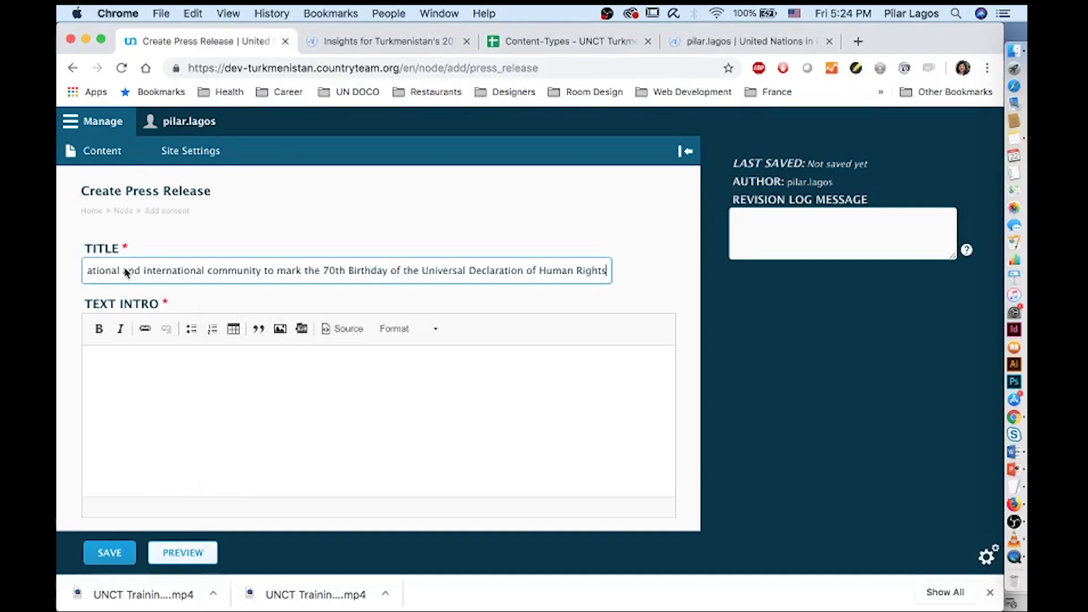
# Copy the remaining release text through the contact details and place the cursor in Body
pyautogui.click(1014, 50)
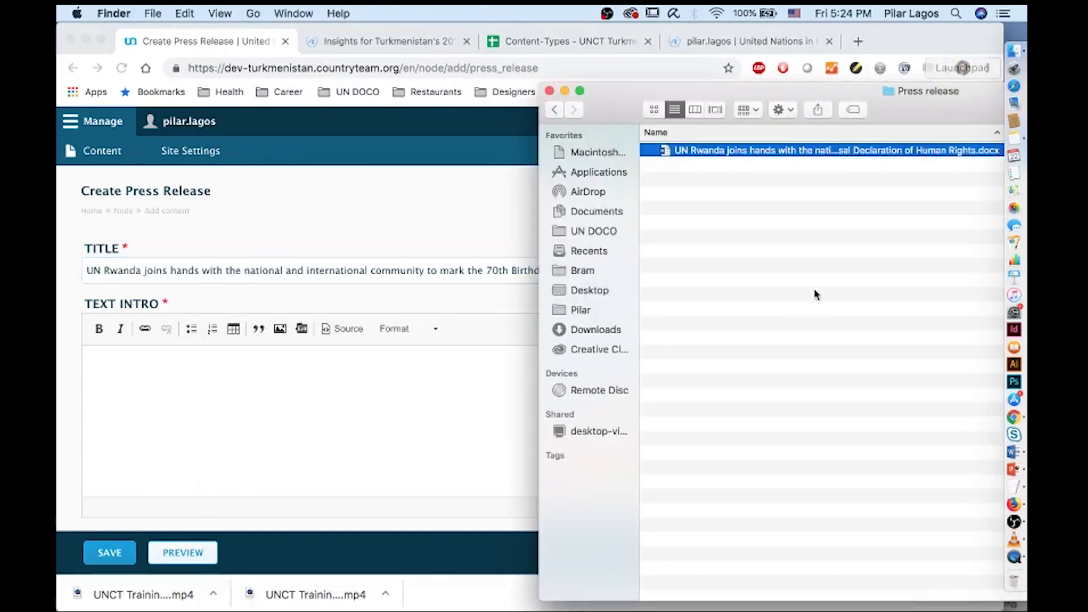
pyautogui.doubleClick(754, 152)
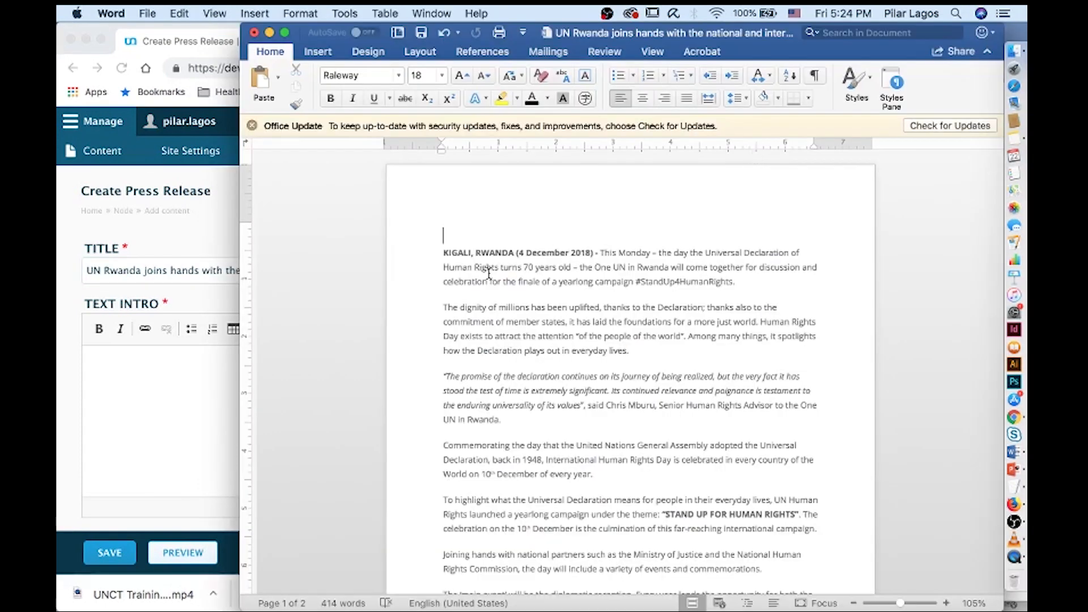
pyautogui.moveTo(601, 254); pyautogui.dragTo(586, 488)
pyautogui.scroll(-10, 670, 362)
pyautogui.scroll(-2, 654, 463)
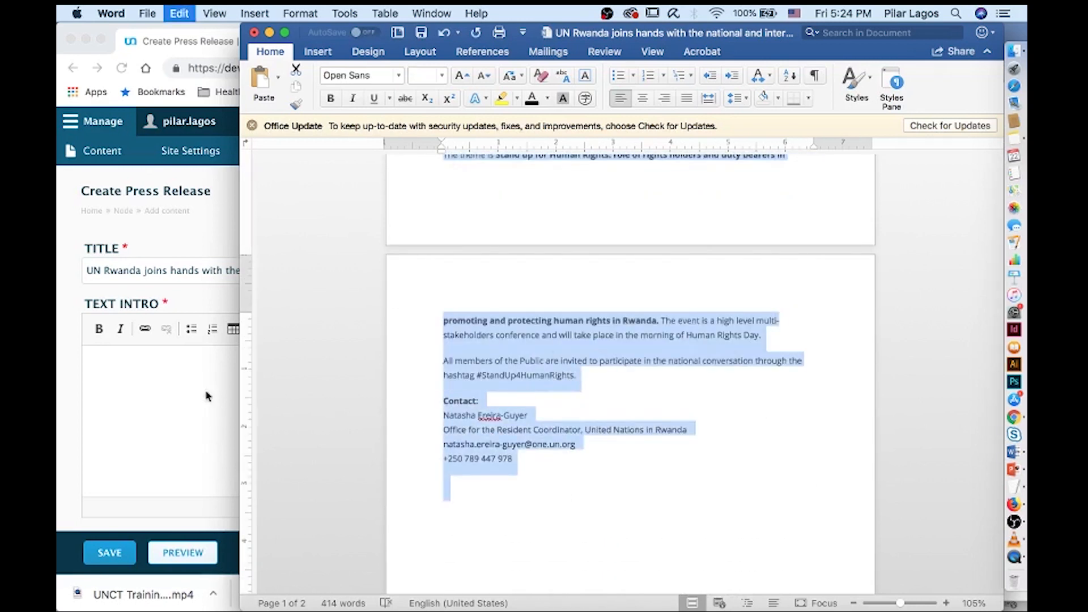
pyautogui.press('super+c')
pyautogui.click(157, 371)
pyautogui.click(166, 372)
pyautogui.scroll(-3, 166, 372)
pyautogui.click(173, 458)
# Paste the copied release text into Body, accepting the Word formatting cleanup
pyautogui.press('super+v')
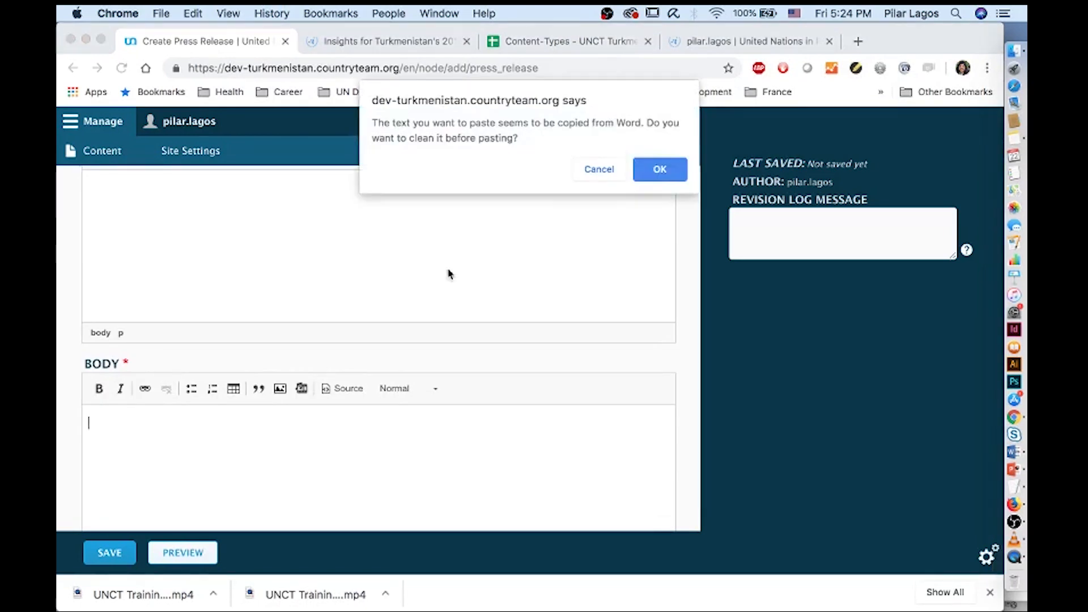
pyautogui.click(659, 169)
pyautogui.scroll(10, 256, 440)
pyautogui.scroll(2, 257, 441)
# Move Body's opening 'This Monday…' paragraph into Text Intro
pyautogui.tripleClick(225, 482)
pyautogui.press('BackSpace')
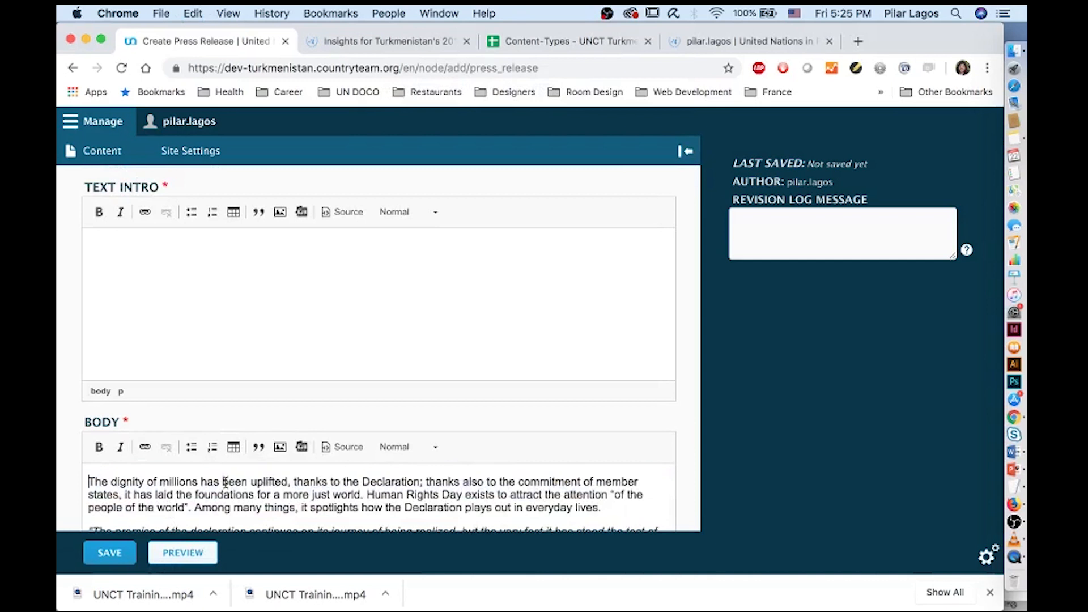
pyautogui.press('super+v')
pyautogui.press('BackSpace')
pyautogui.press('BackSpace')
pyautogui.scroll(-15, 265, 288)
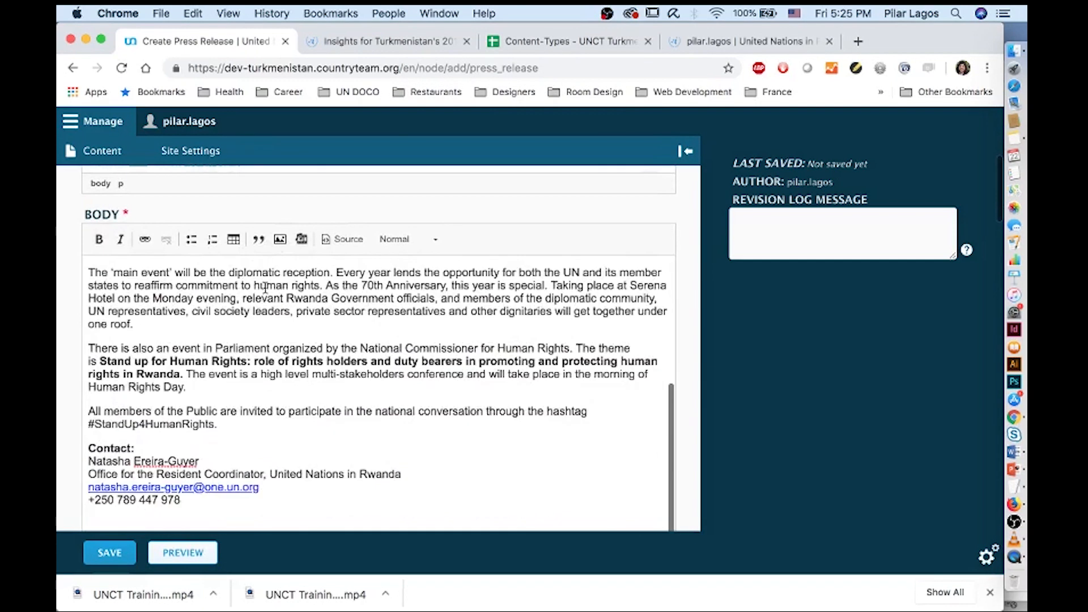
pyautogui.moveTo(199, 435); pyautogui.dragTo(79, 383)
pyautogui.press('super+c')
pyautogui.scroll(-5, 310, 448)
# Scroll down the form and search the page for 'un wo' to locate UN Women among agencies
pyautogui.scroll(-2, 309, 447)
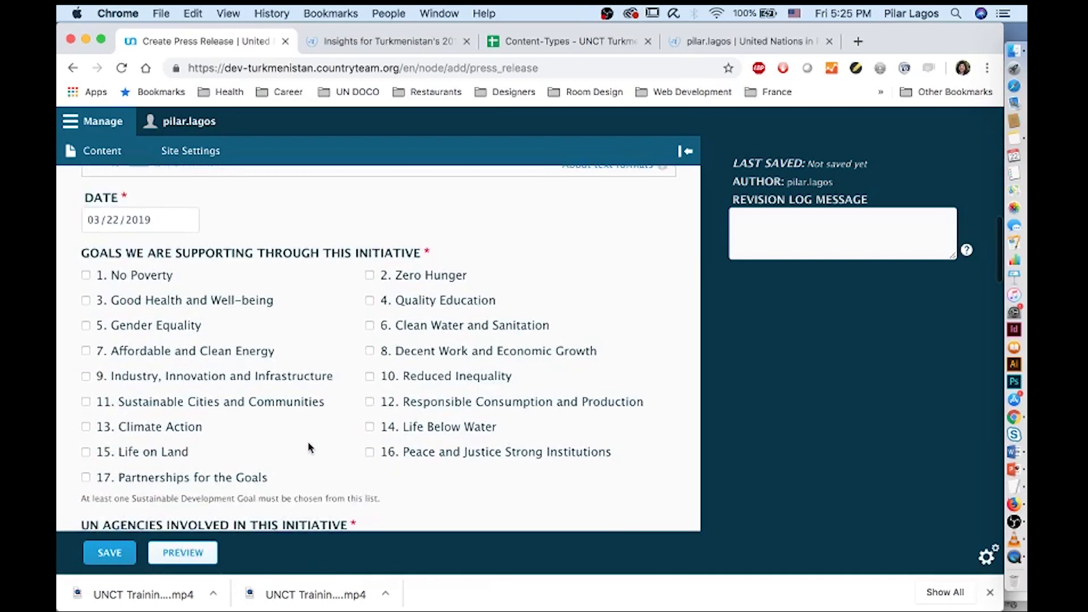
pyautogui.scroll(-1, 310, 447)
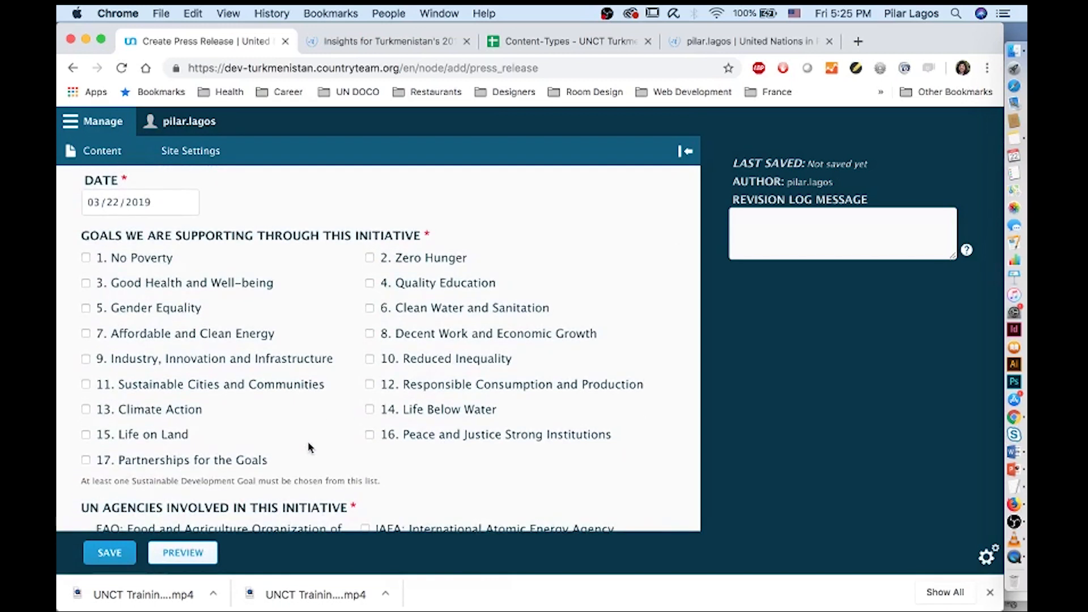
pyautogui.scroll(-1, 310, 447)
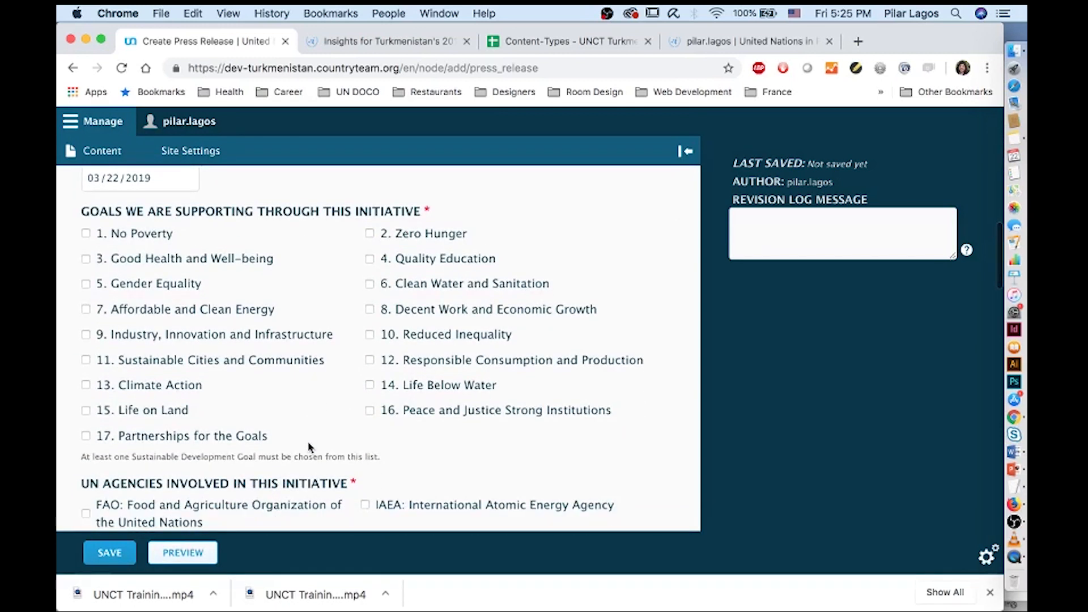
pyautogui.scroll(-1, 310, 447)
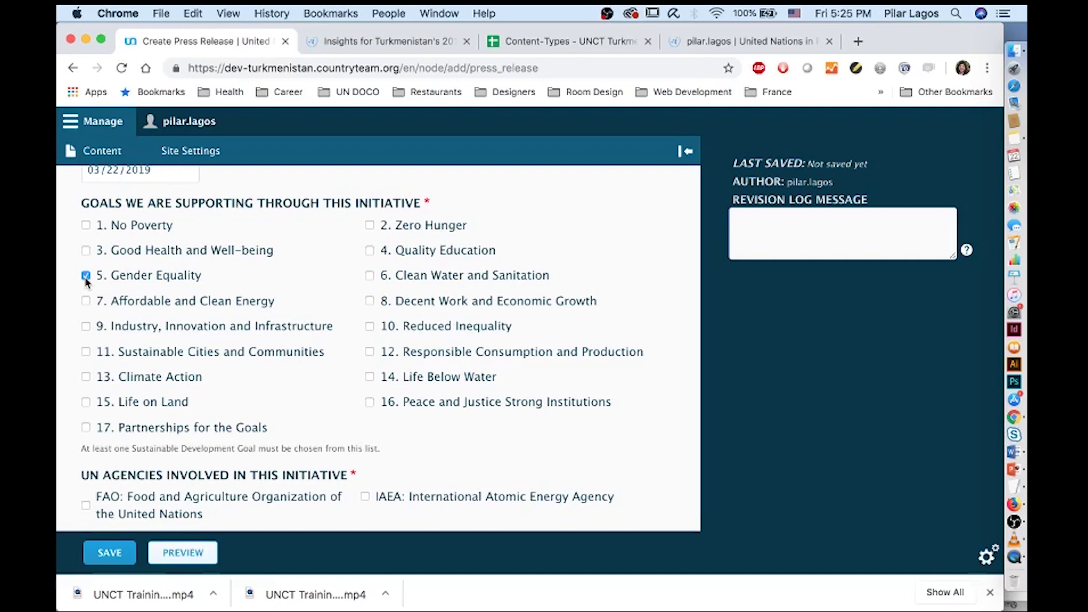
pyautogui.scroll(-1, 86, 281)
pyautogui.scroll(-4, 86, 282)
pyautogui.scroll(-5, 86, 281)
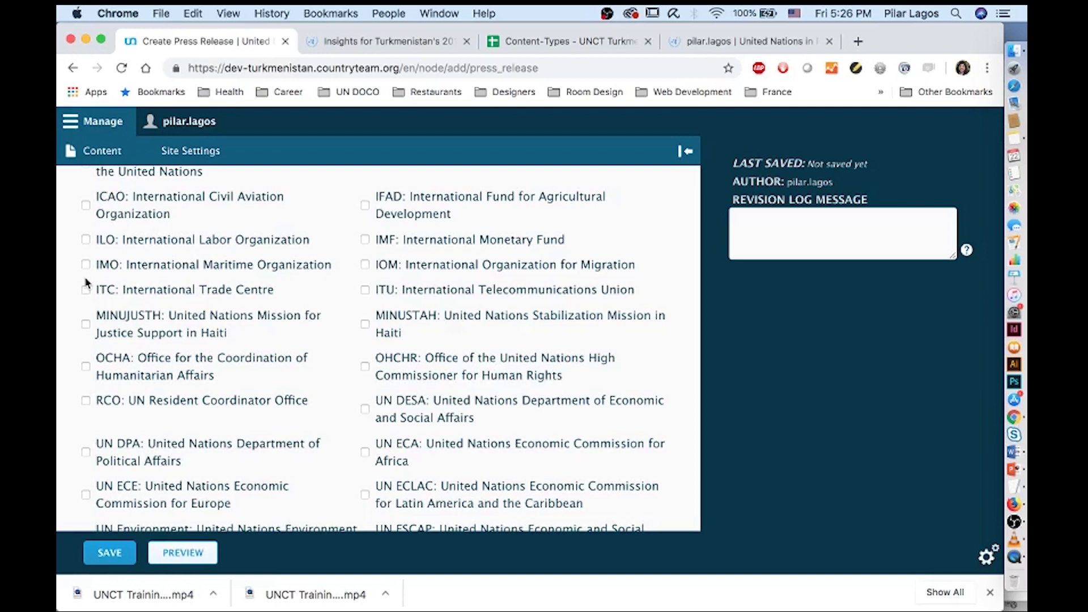
pyautogui.scroll(-3, 87, 281)
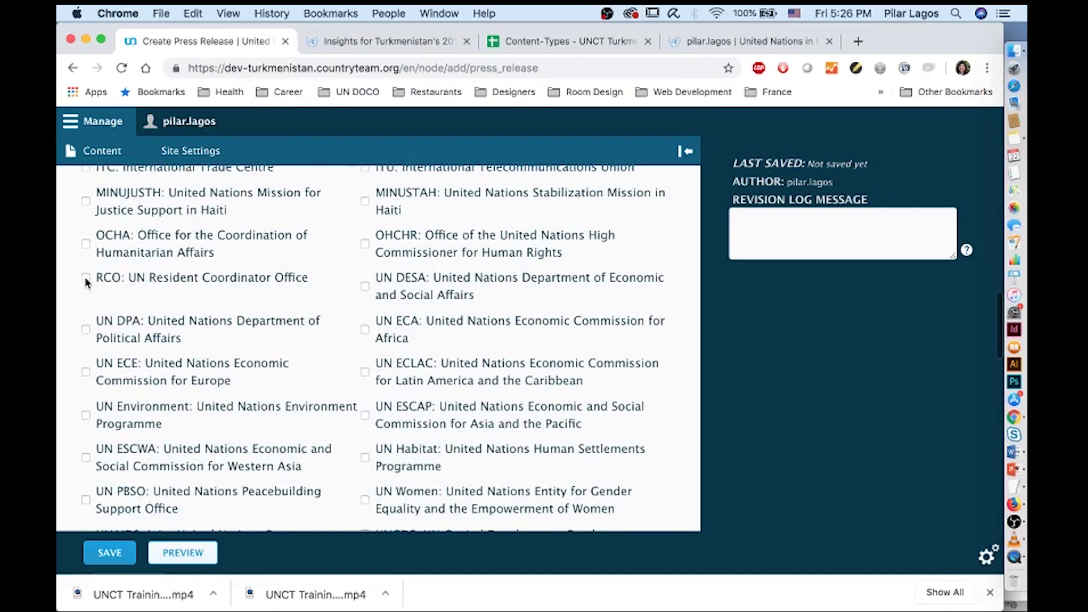
pyautogui.scroll(-4, 86, 281)
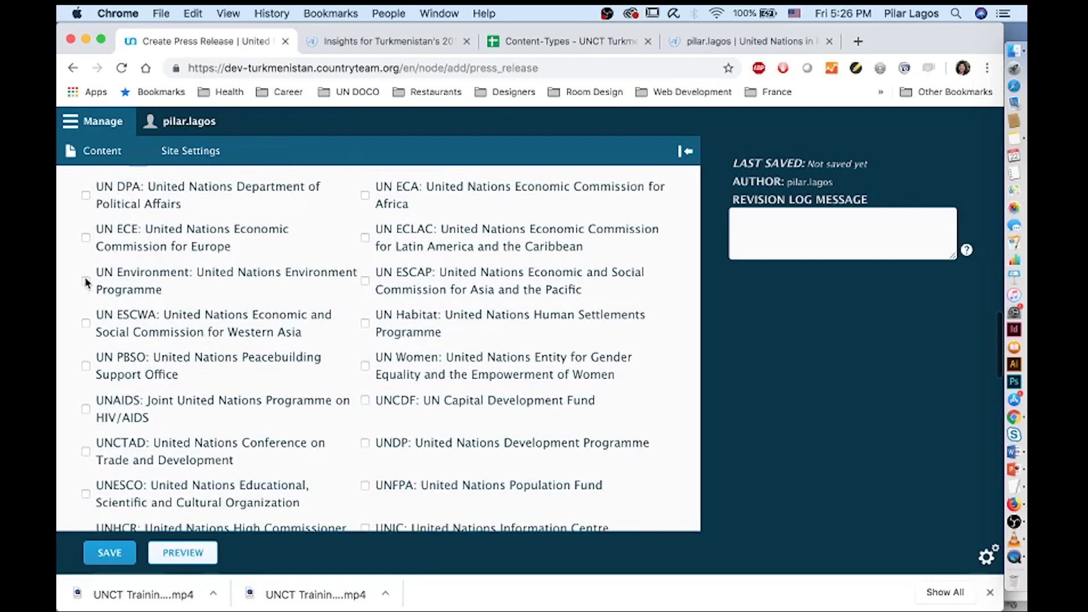
pyautogui.scroll(-6, 86, 282)
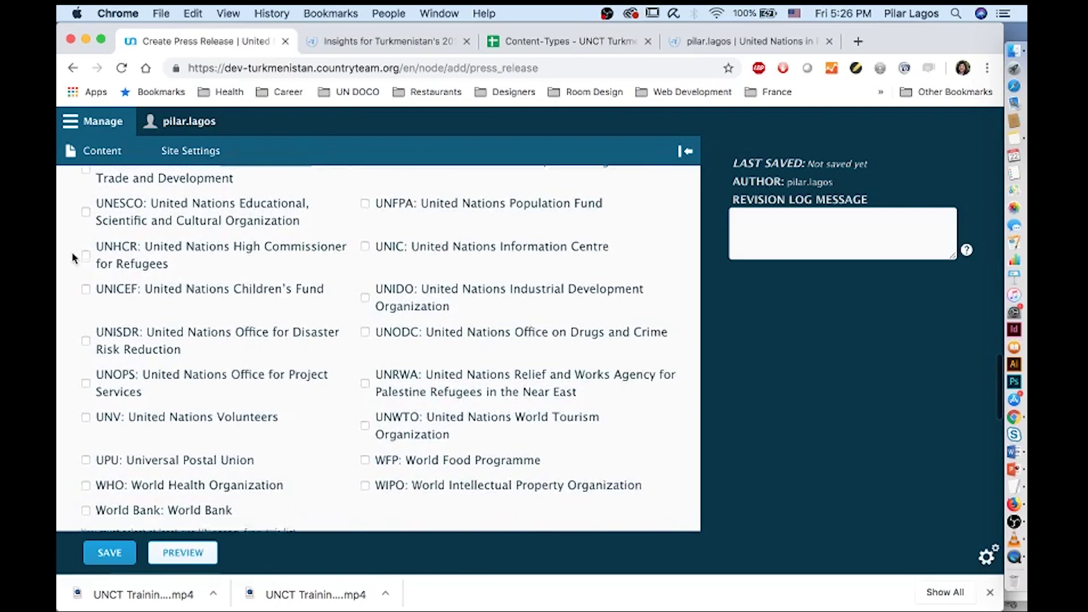
pyautogui.scroll(-2, 73, 258)
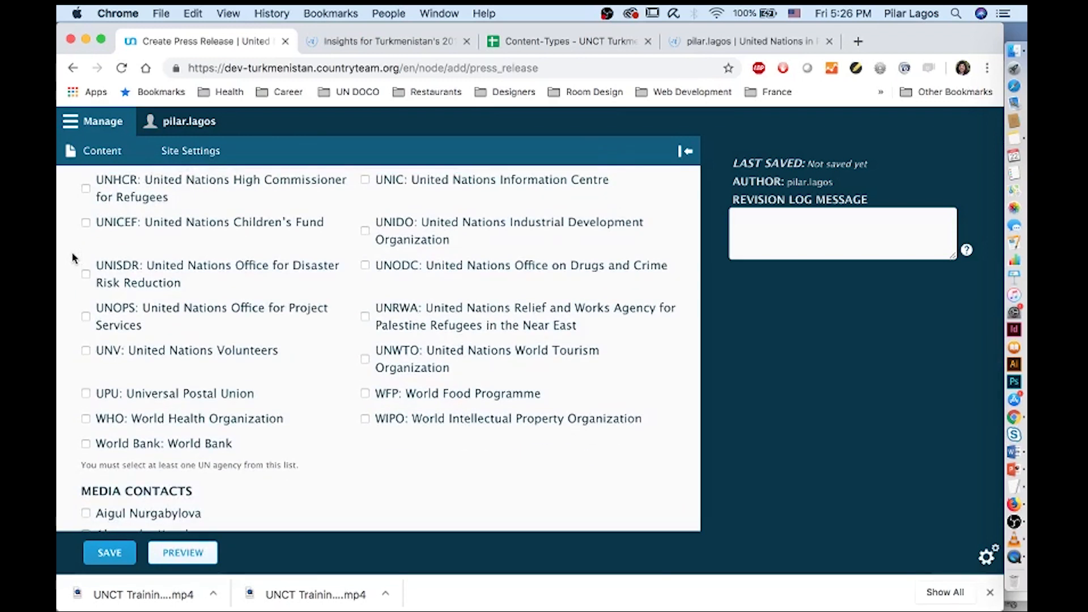
pyautogui.press('super+f')
pyautogui.write('un wo')
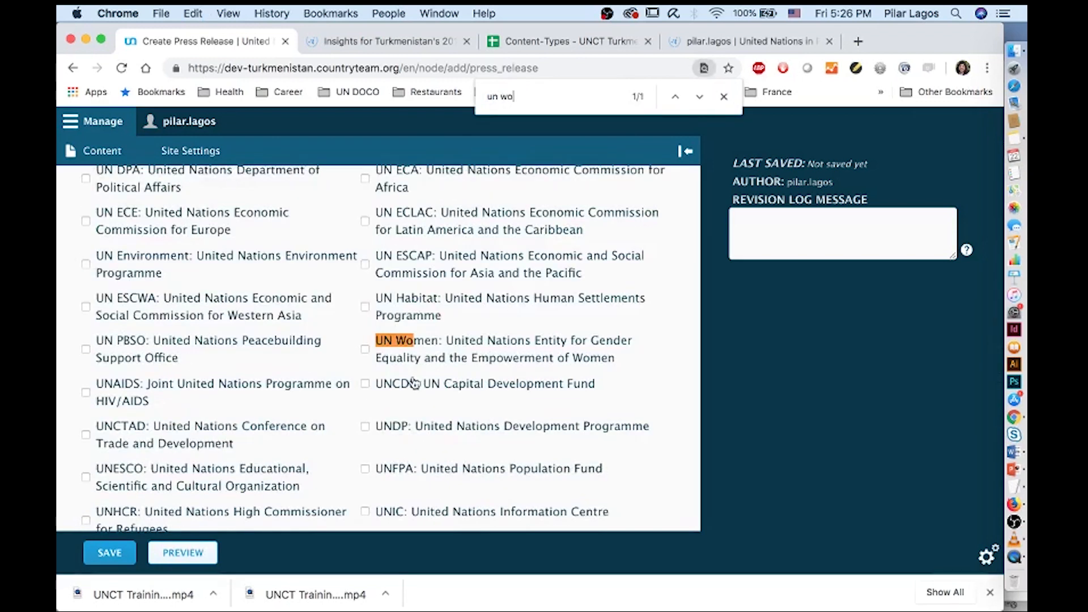
pyautogui.click(724, 96)
# Scroll to the bottom of the form and save the press release
pyautogui.scroll(-10, 452, 342)
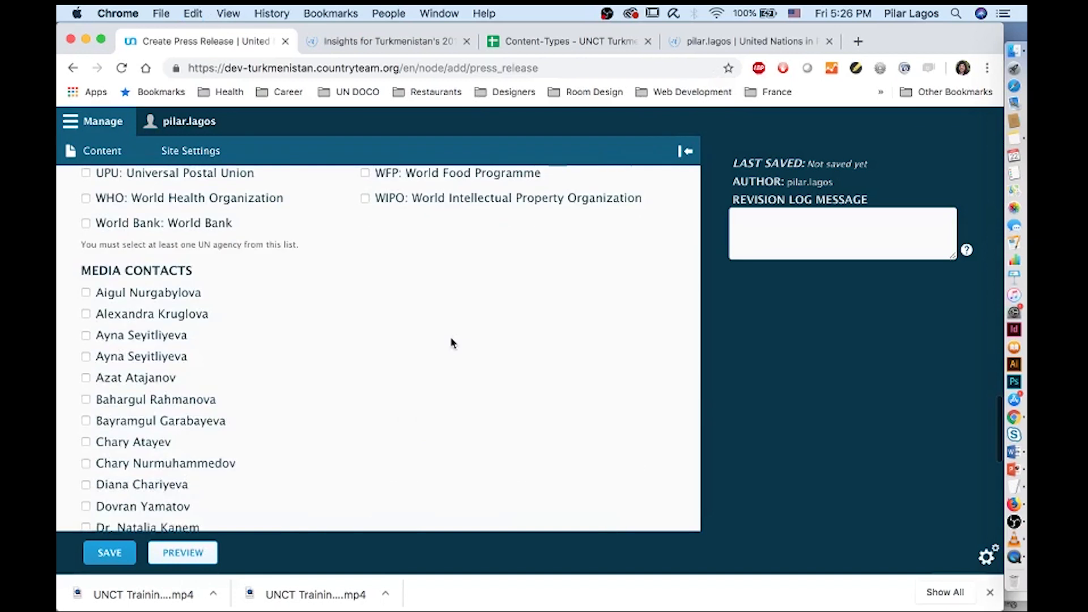
pyautogui.scroll(-7, 451, 343)
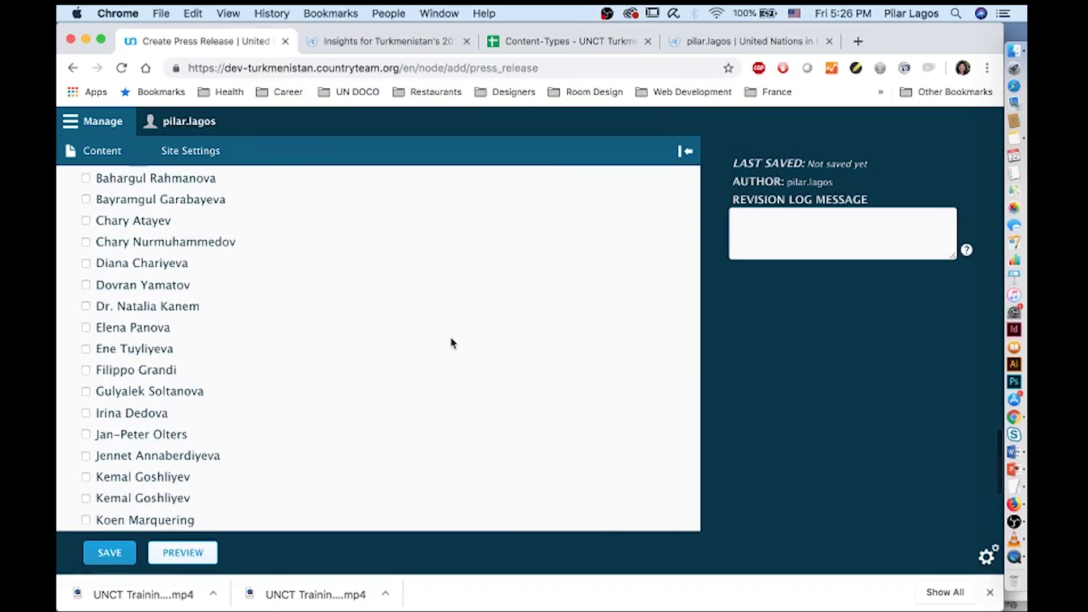
pyautogui.scroll(-3, 451, 342)
pyautogui.scroll(1, 451, 343)
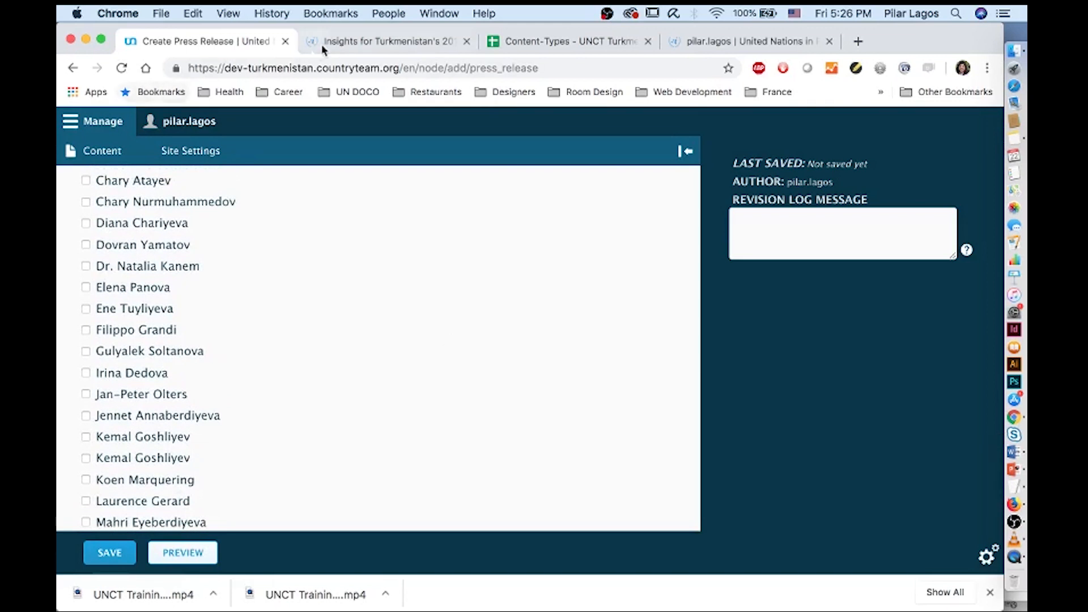
pyautogui.click(120, 555)
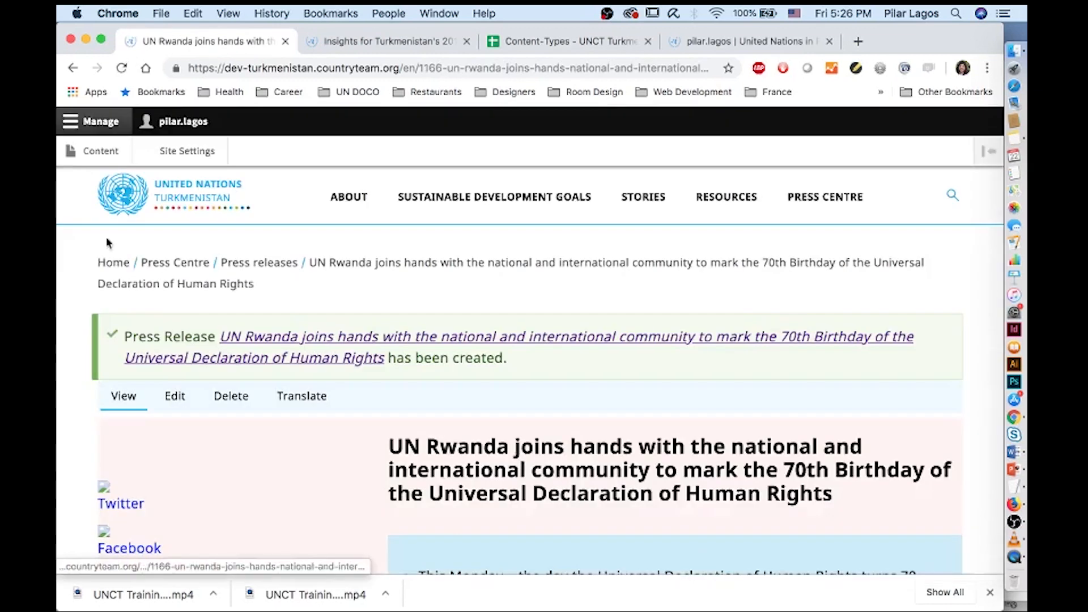
# In a new Author form, paste the contact block and move the contact's name into Name
pyautogui.click(98, 153)
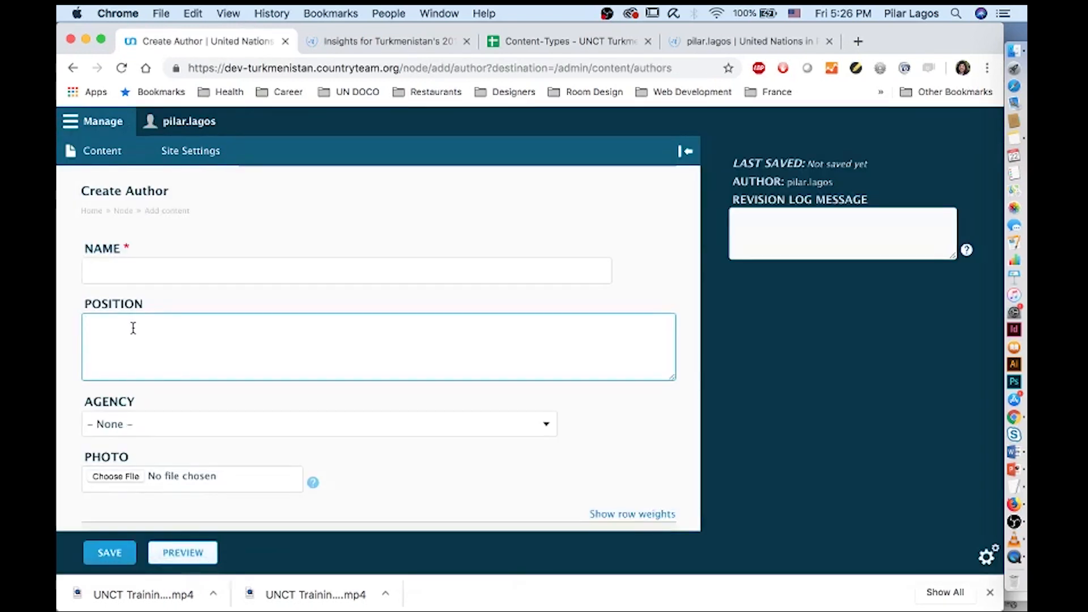
pyautogui.press('super+v')
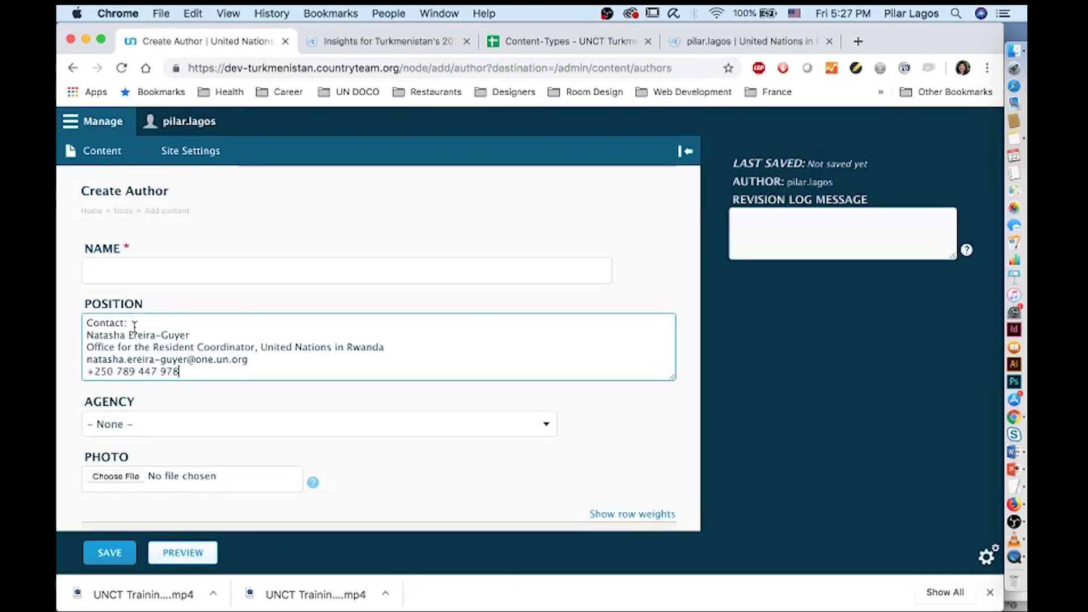
pyautogui.moveTo(187, 335); pyautogui.dragTo(59, 337)
pyautogui.press('super+c')
pyautogui.press('BackSpace')
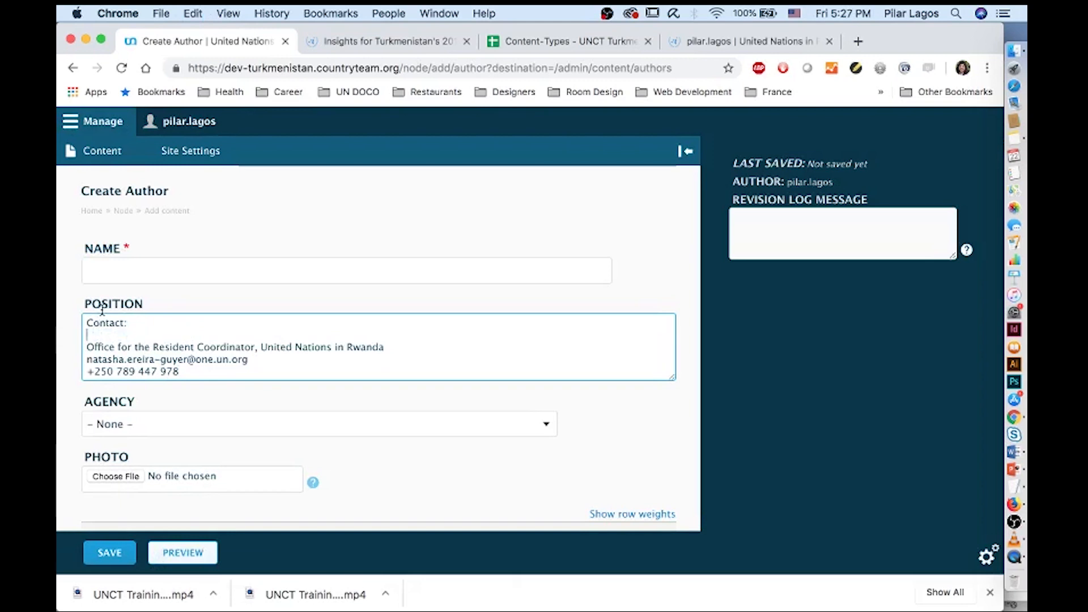
pyautogui.click(106, 275)
pyautogui.press('super+v')
# Strip the Contact: and office lines, and set Agency to RCO: UN Resident Coordinator Office
pyautogui.moveTo(128, 323); pyautogui.dragTo(54, 317)
pyautogui.press('BackSpace')
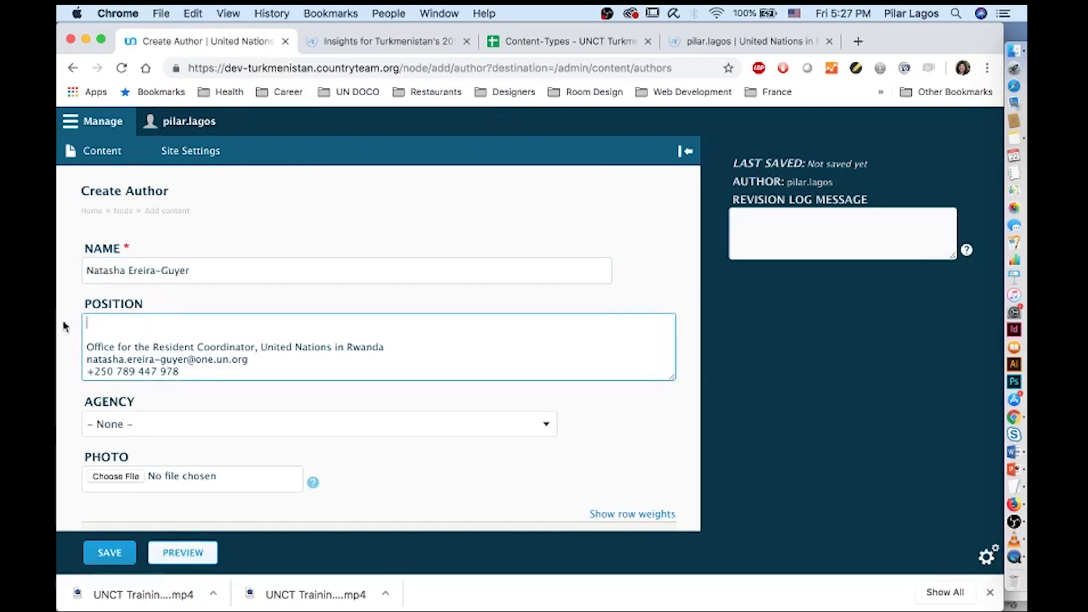
pyautogui.moveTo(402, 348); pyautogui.dragTo(59, 335)
pyautogui.press('BackSpace')
pyautogui.press('BackSpace')
pyautogui.press('BackSpace')
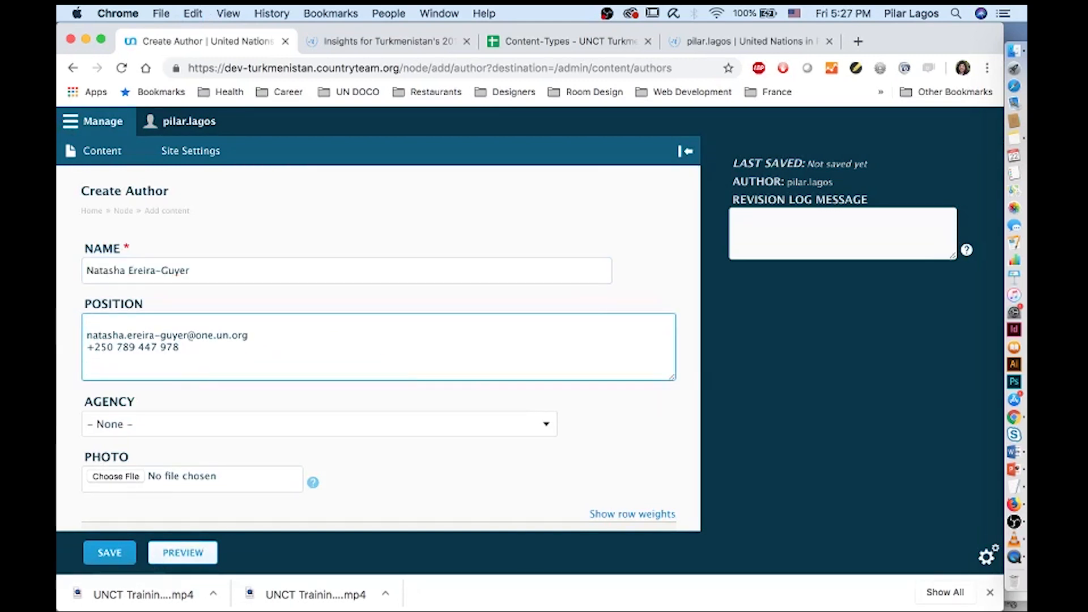
pyautogui.click(100, 426)
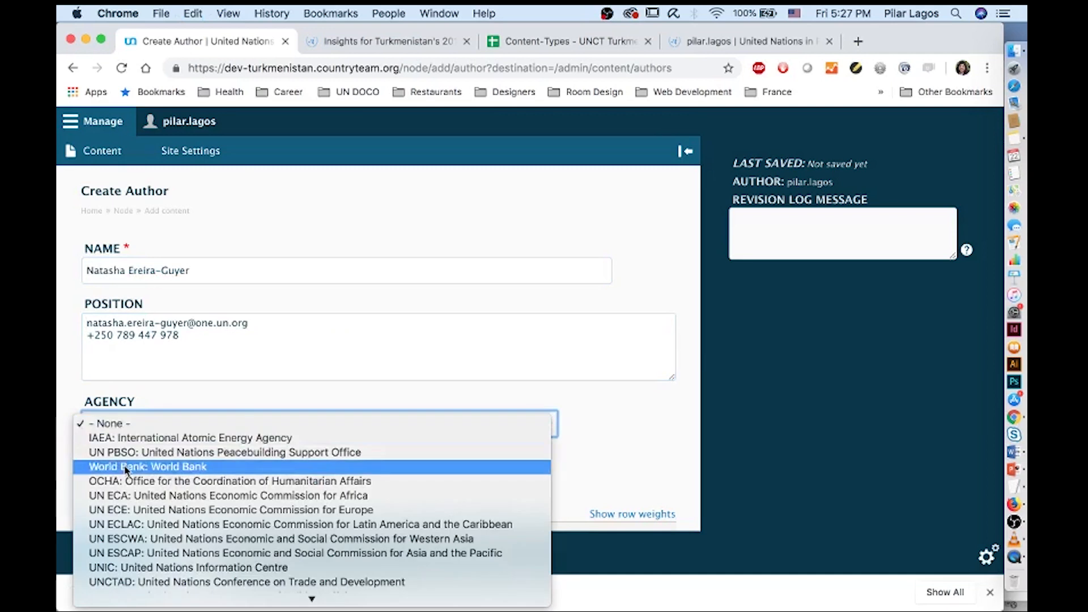
pyautogui.scroll(-5, 126, 470)
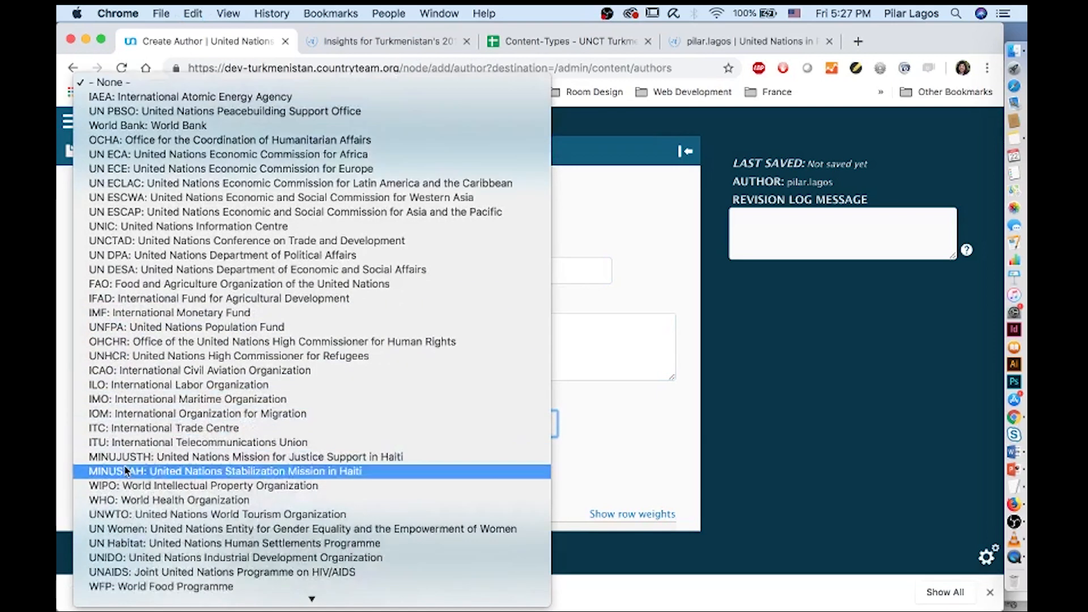
pyautogui.click(135, 561)
# Move the contact's phone number into Phone and e-mail address into Emails
pyautogui.moveTo(185, 335); pyautogui.dragTo(120, 318)
pyautogui.press('super+x')
pyautogui.scroll(-10, 165, 333)
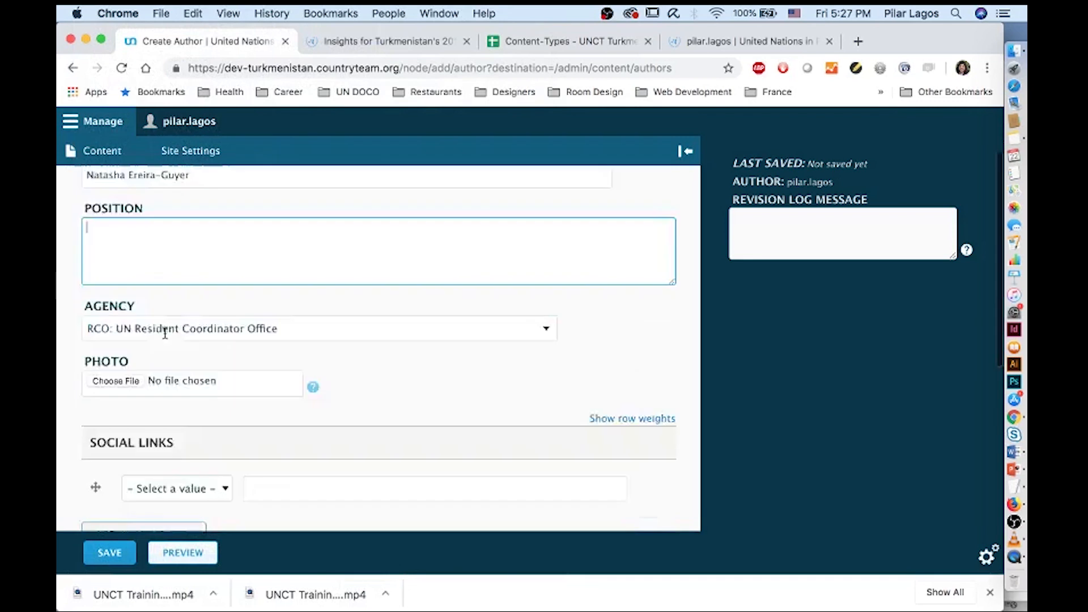
pyautogui.scroll(4, 165, 332)
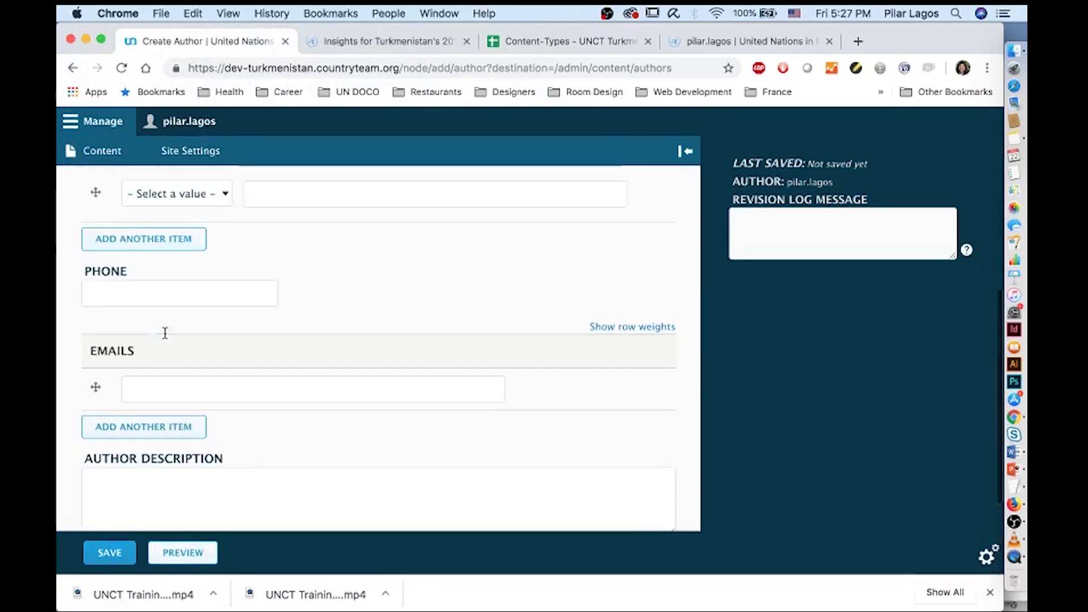
pyautogui.click(144, 297)
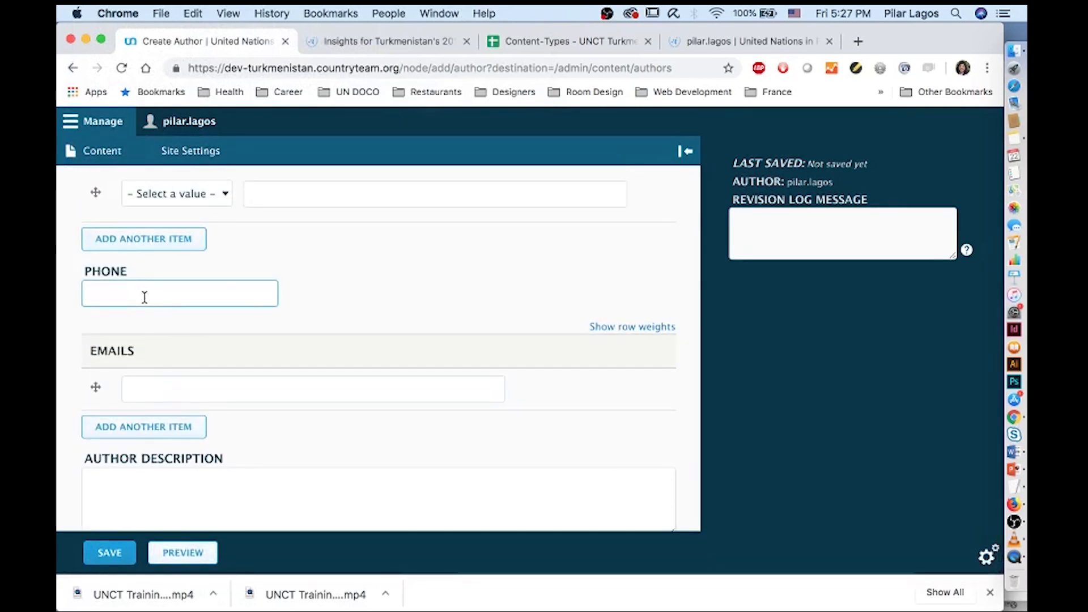
pyautogui.press('super+v')
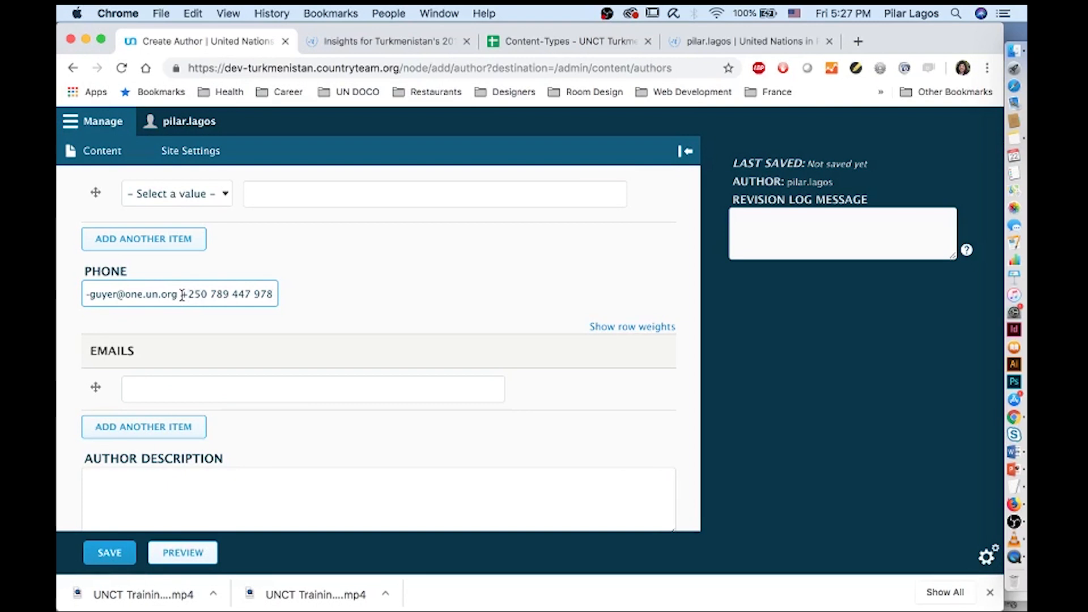
pyautogui.moveTo(182, 295); pyautogui.dragTo(59, 278)
pyautogui.press('super+x')
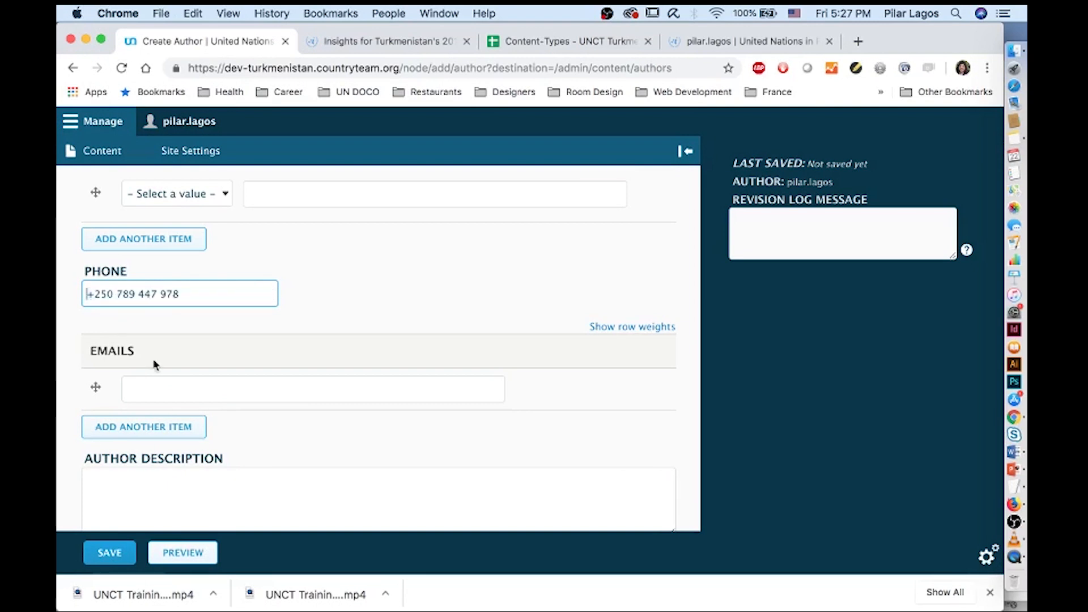
pyautogui.click(162, 385)
pyautogui.press('super+v')
# Tick Media Contacts and save the author as Published
pyautogui.scroll(-5, 167, 388)
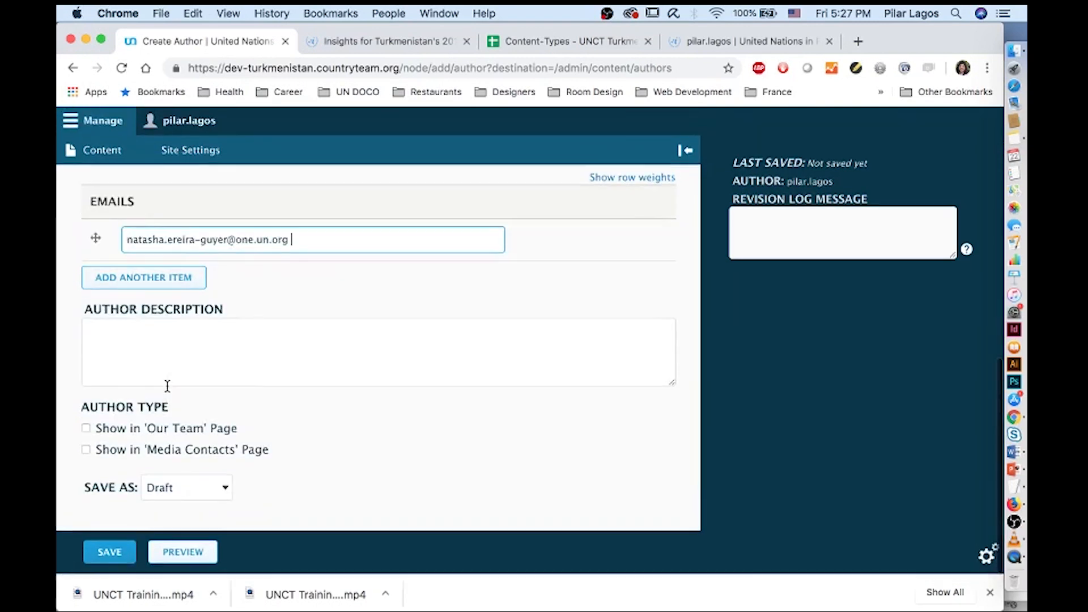
pyautogui.click(95, 453)
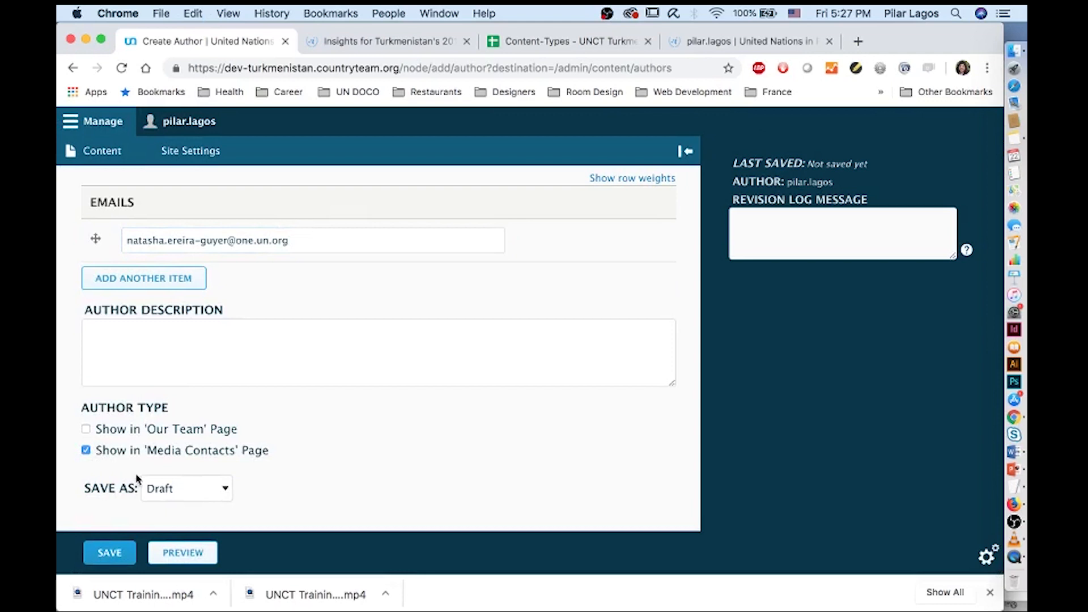
pyautogui.click(144, 486)
pyautogui.click(119, 535)
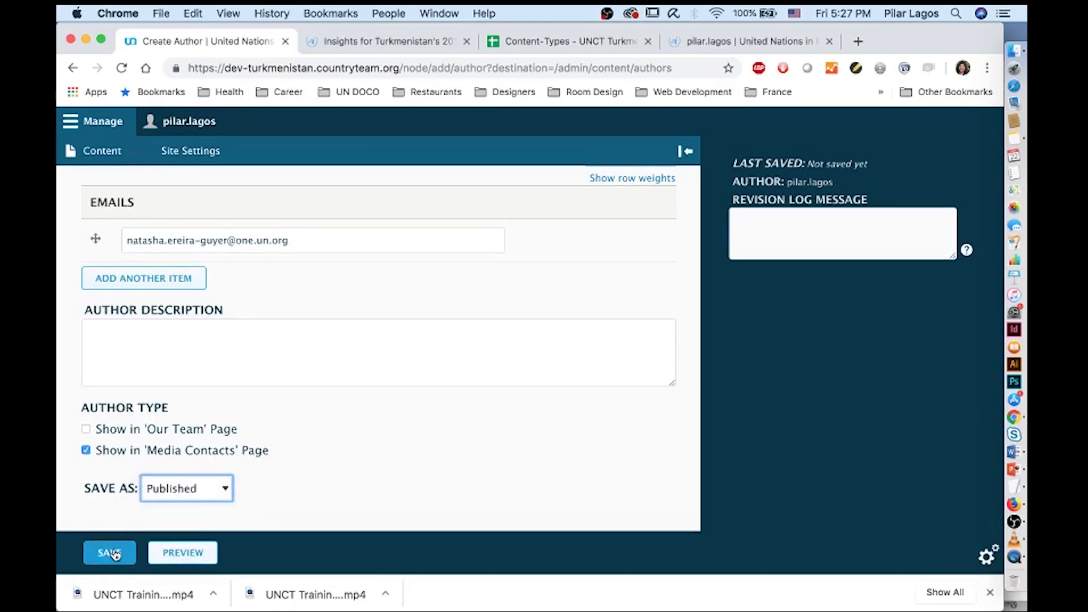
pyautogui.click(112, 552)
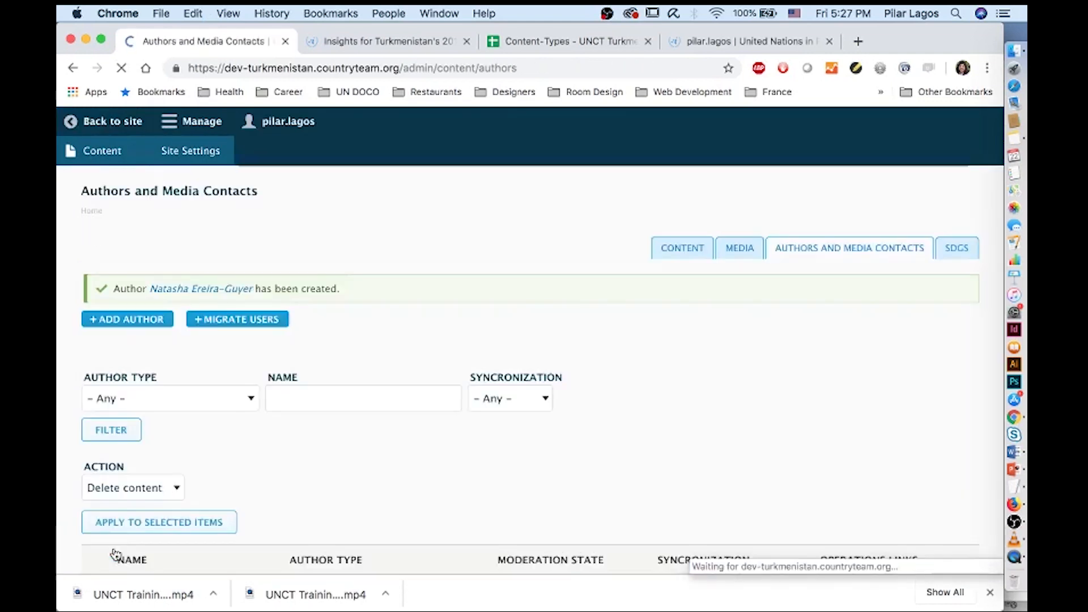
# Open the UN Rwanda press release from Content for editing
pyautogui.click(103, 163)
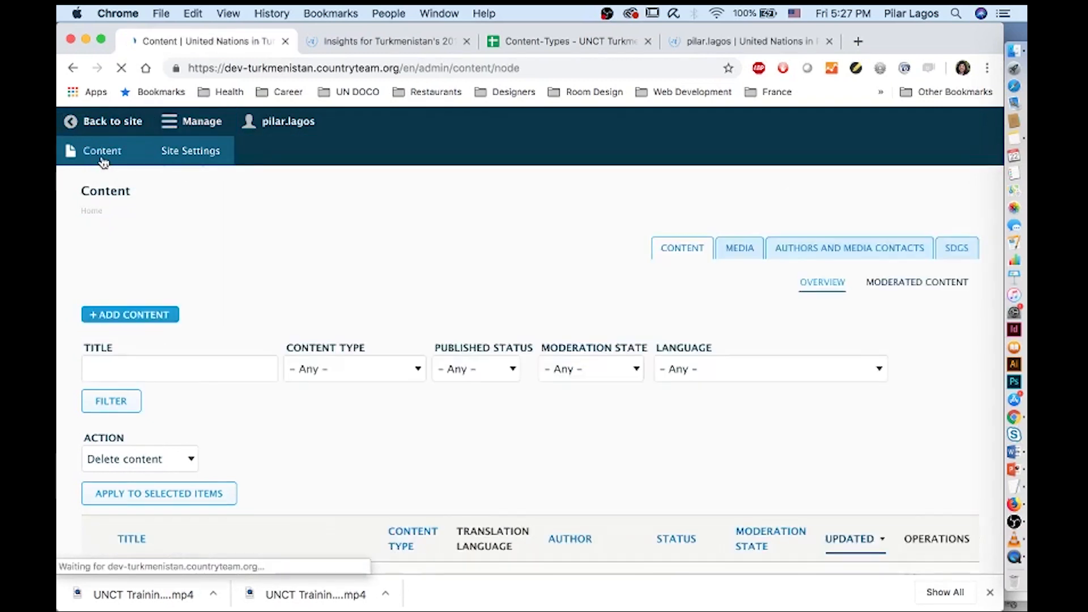
pyautogui.scroll(-3, 231, 326)
pyautogui.scroll(-1, 230, 328)
pyautogui.click(229, 372)
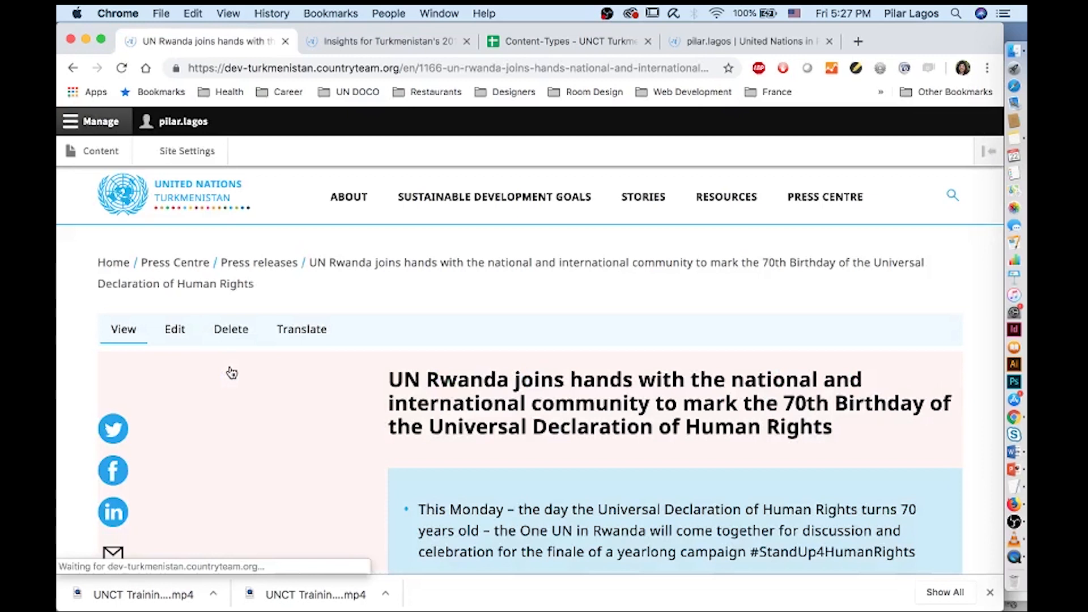
pyautogui.click(174, 329)
# Tick the new RCO contact under Media Contacts and set the release to Published
pyautogui.scroll(-20, 190, 370)
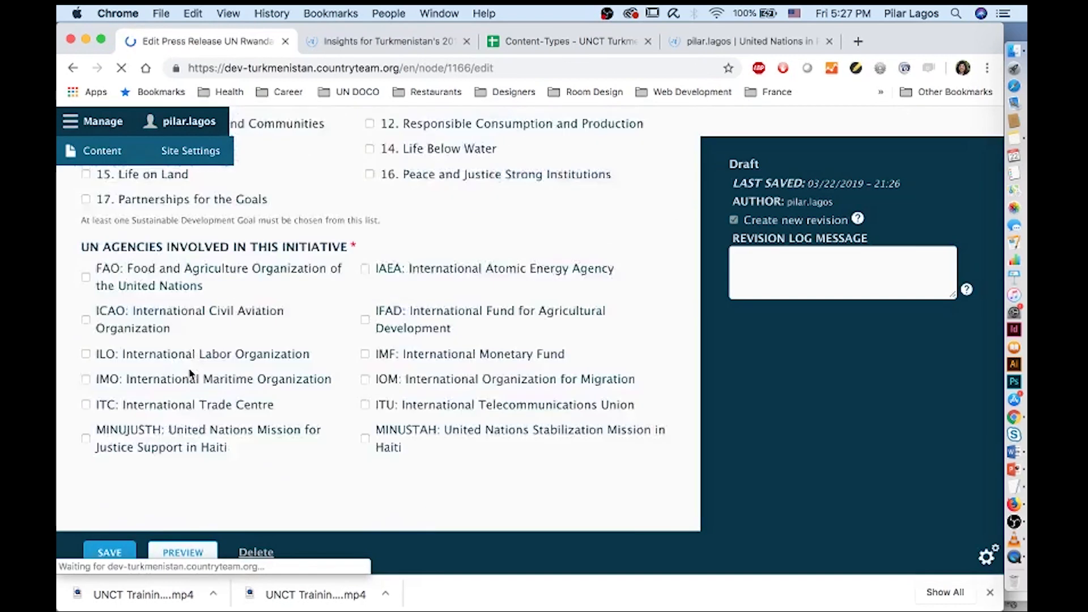
pyautogui.scroll(-7, 190, 374)
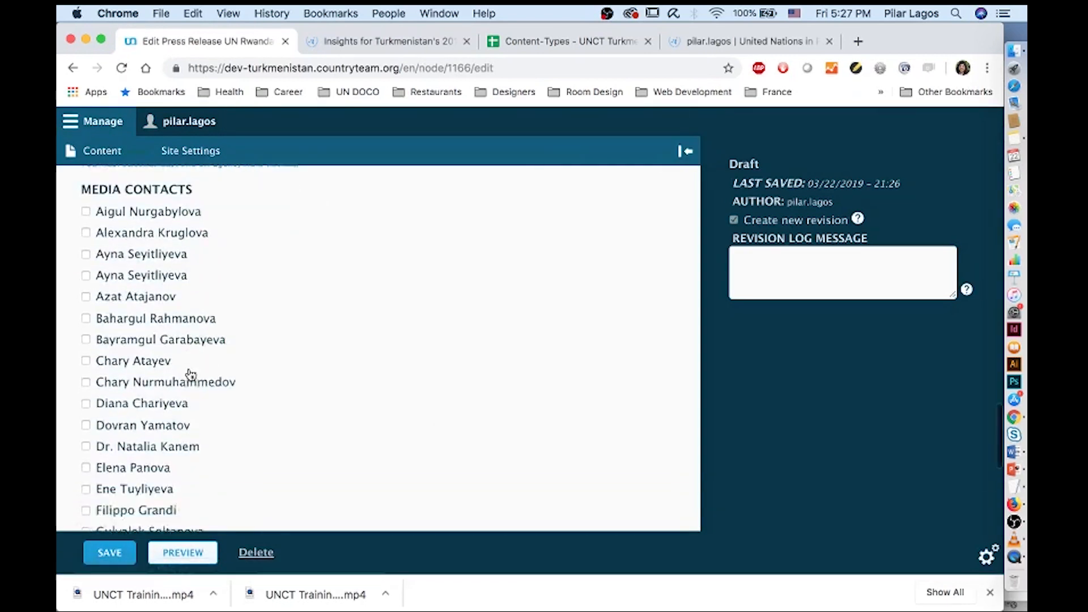
pyautogui.scroll(-10, 190, 374)
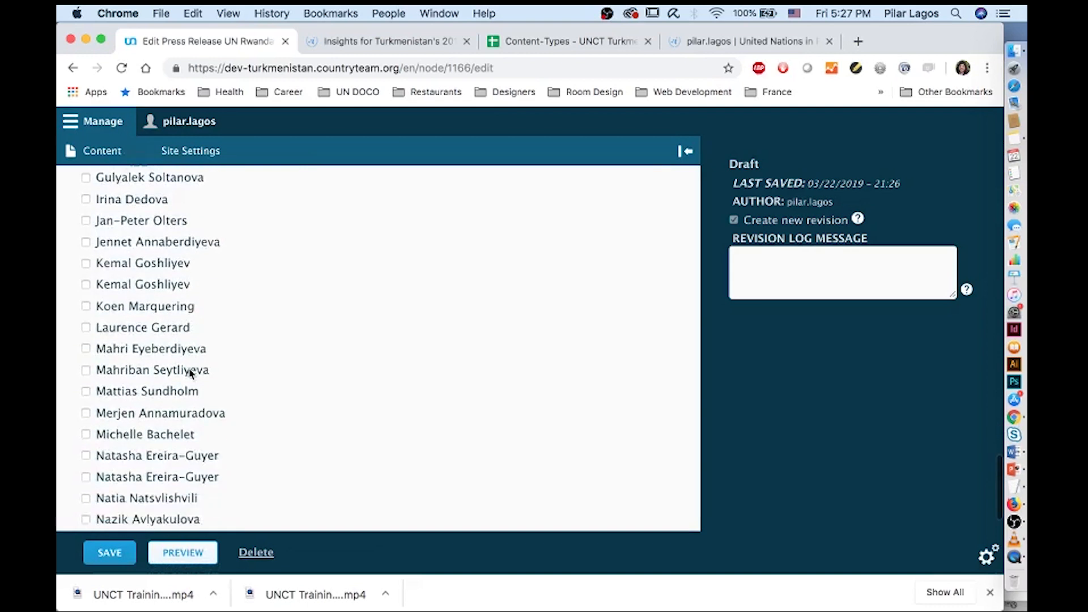
pyautogui.click(86, 344)
pyautogui.scroll(-5, 113, 396)
pyautogui.click(175, 486)
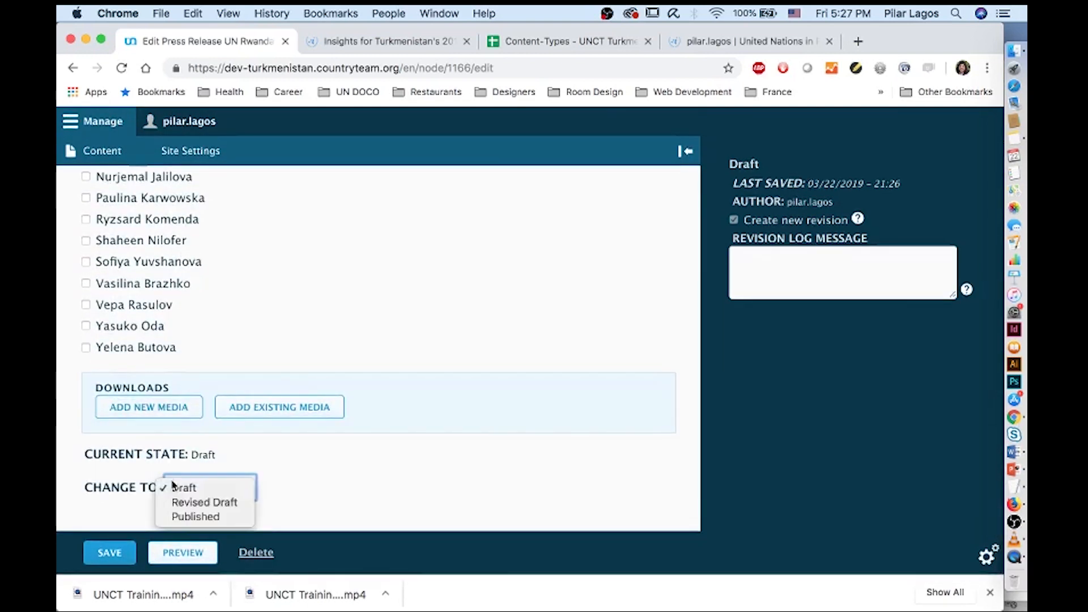
pyautogui.click(195, 516)
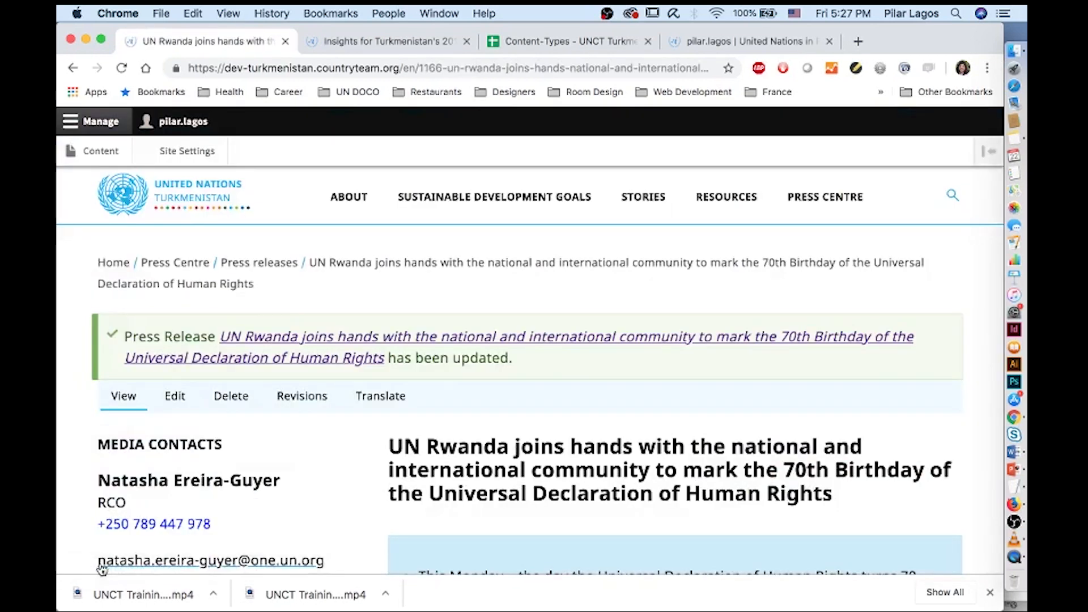
pyautogui.scroll(-3, 102, 569)
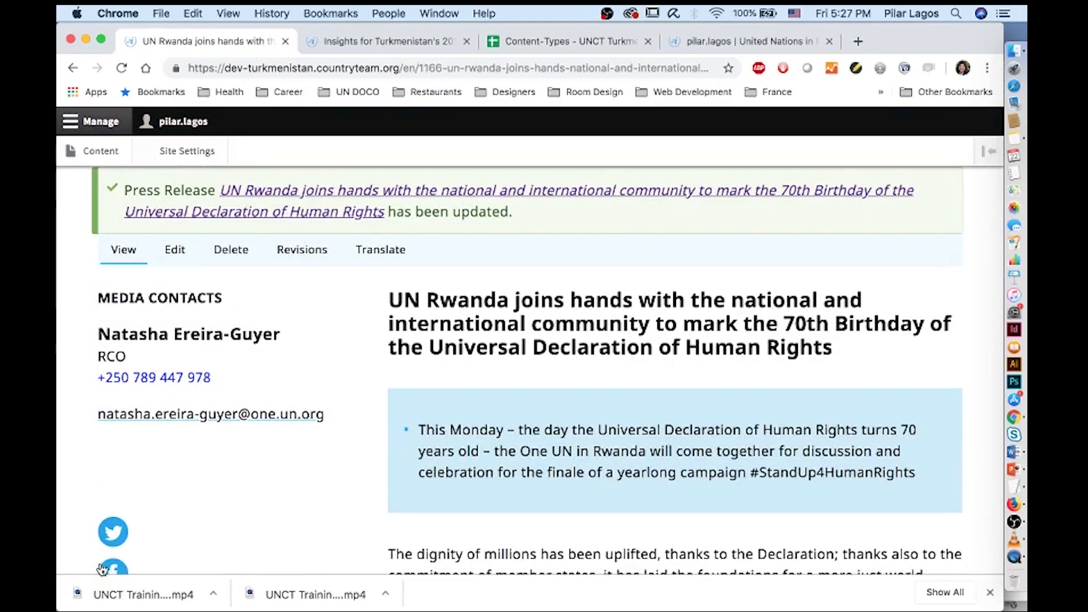